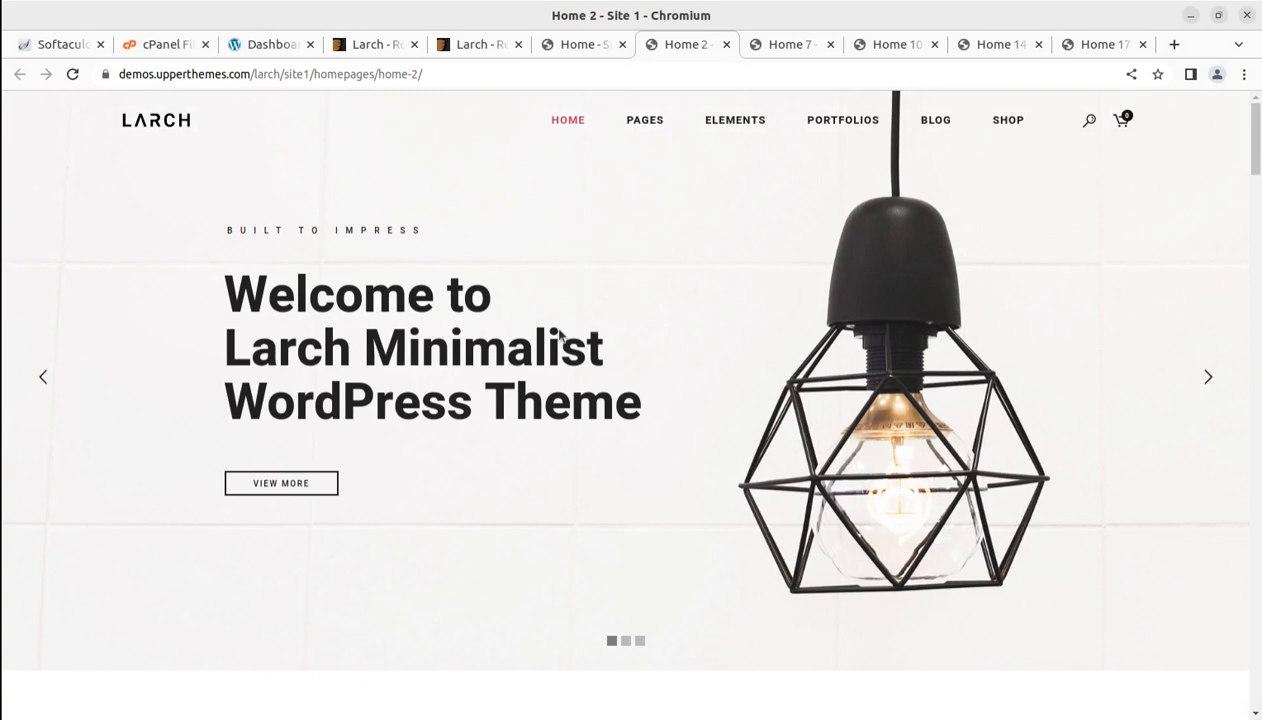
Look through the Larch theme's Home 2 demo page, including its feature sections, and the Home 7 demo page
scroll(559, 334, down, 5)
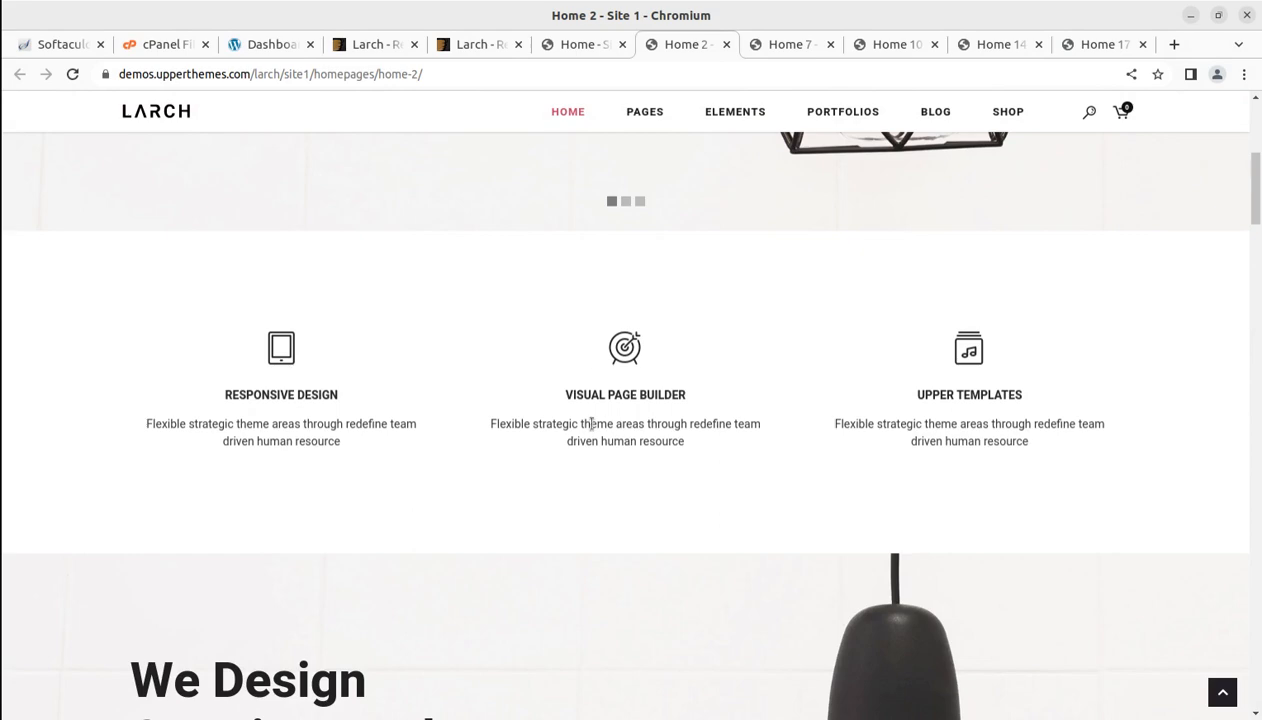
scroll(560, 437, down, 4)
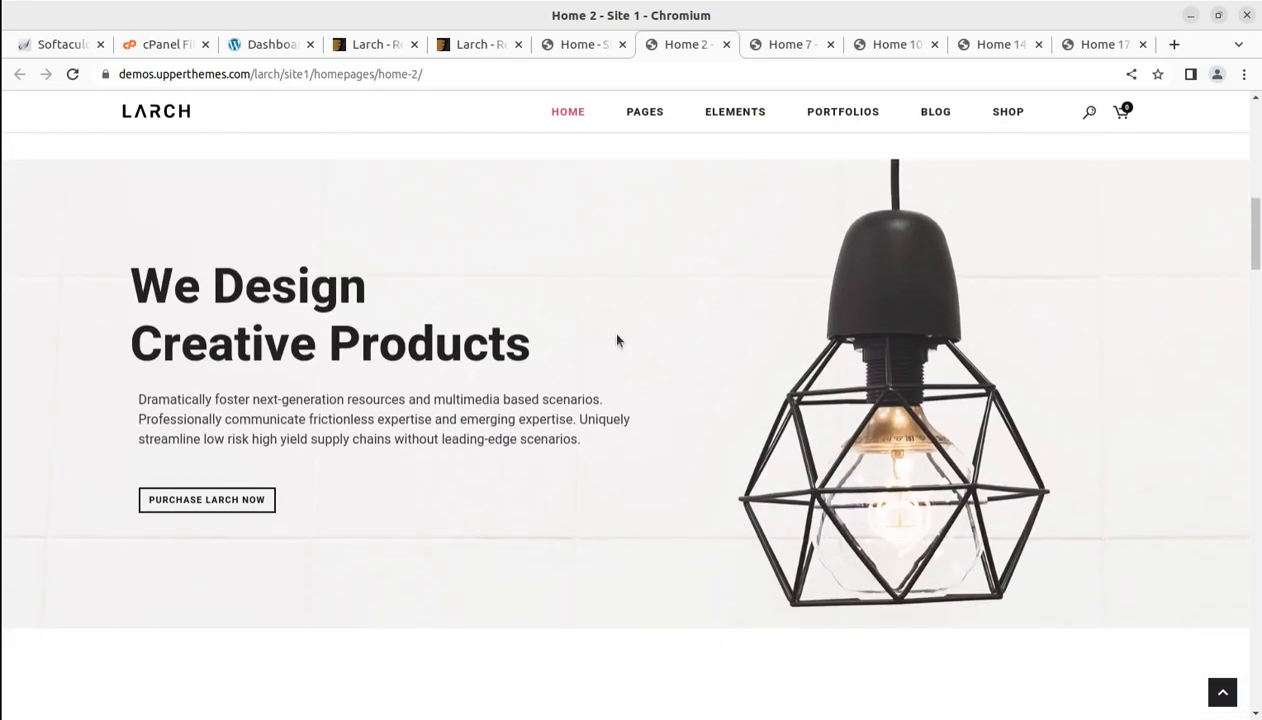
scroll(738, 299, up, 9)
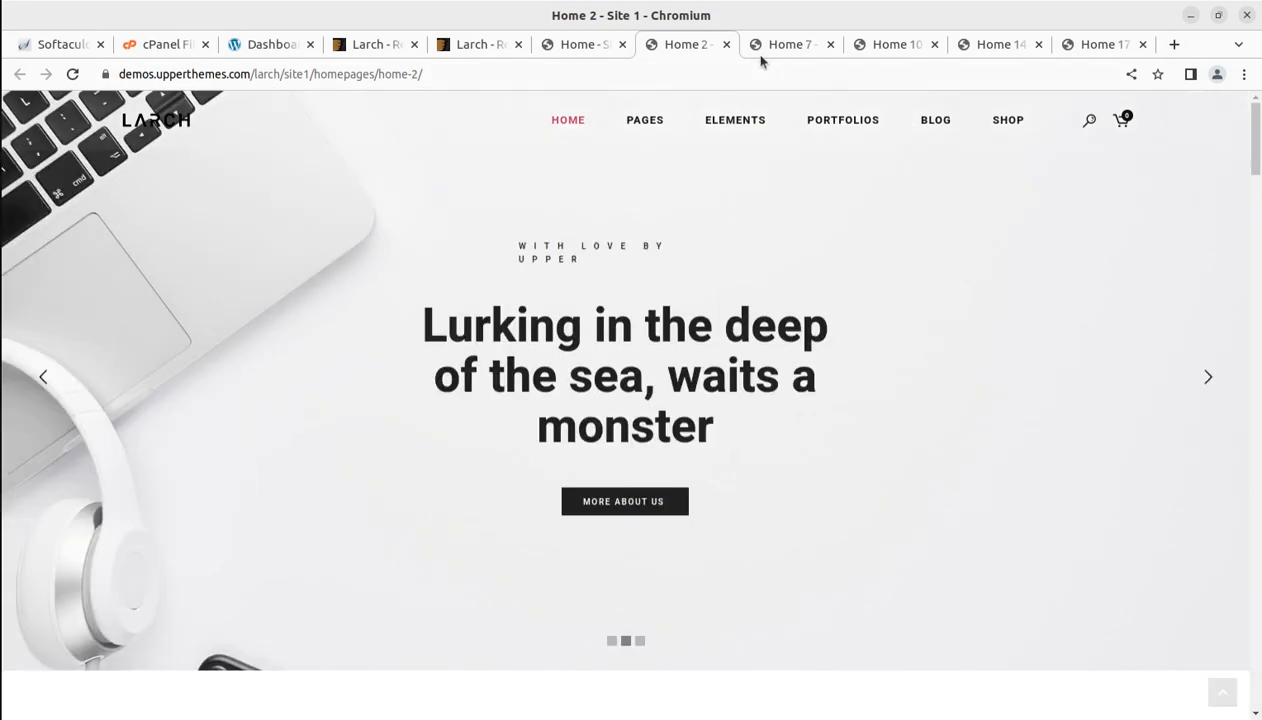
click(757, 50)
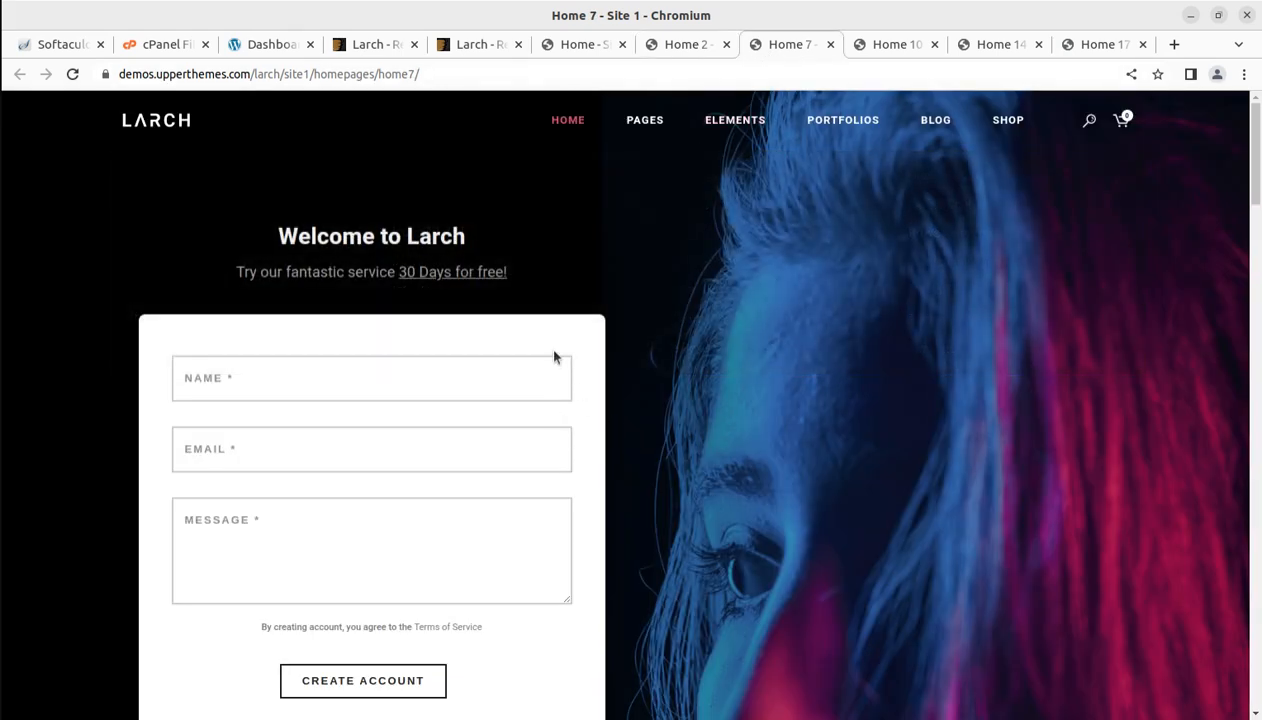
scroll(797, 361, down, 8)
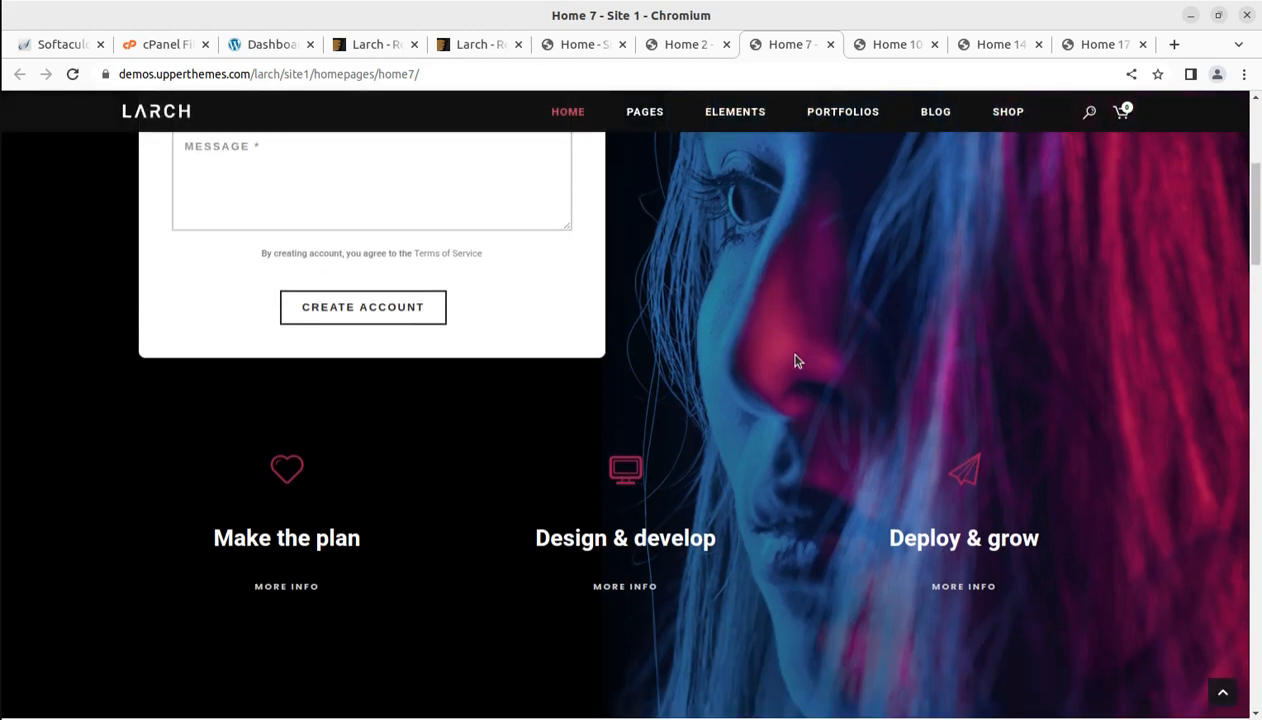
scroll(797, 361, down, 5)
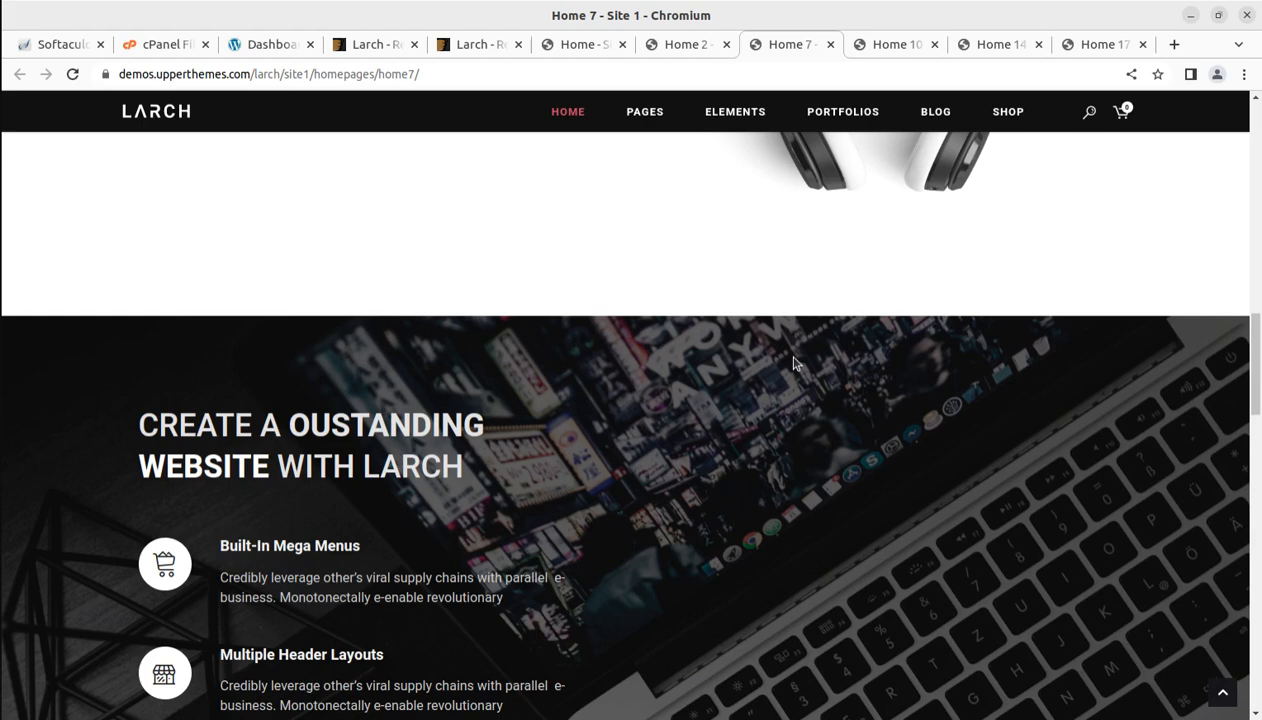
Examine the Home 10 demo page from its header to the About Larch and skills sections
click(880, 44)
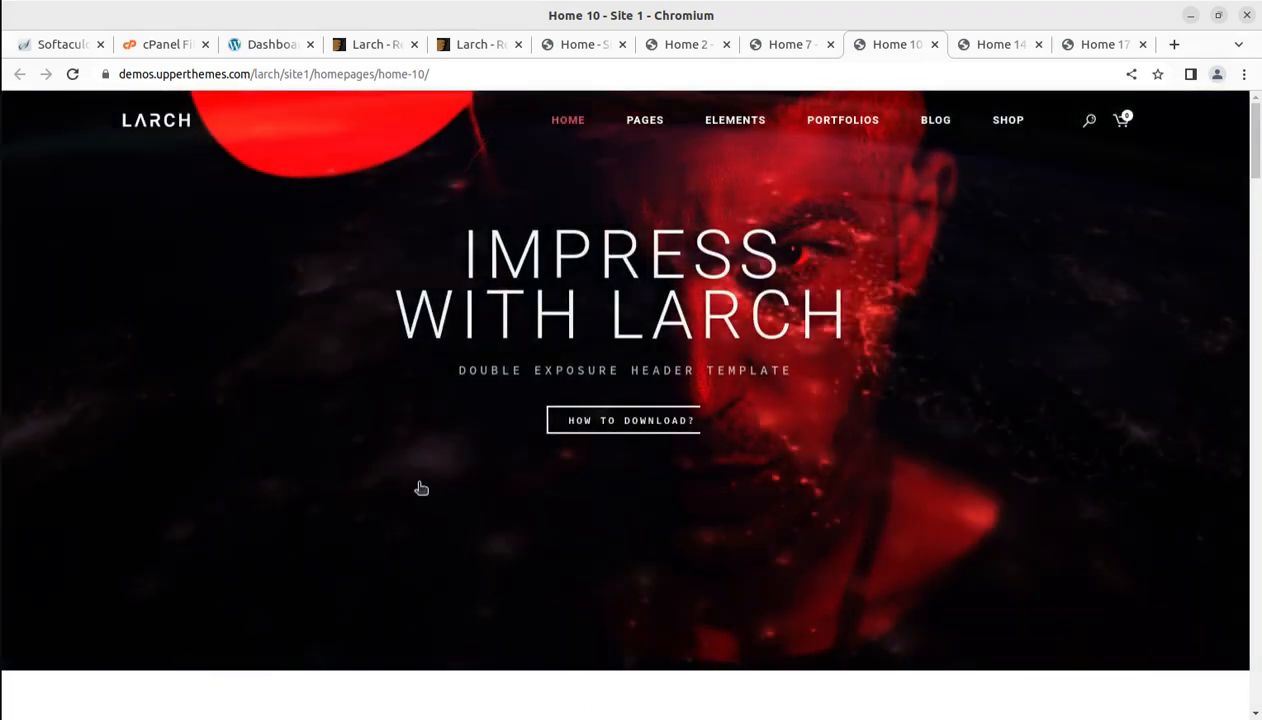
scroll(418, 489, down, 1)
scroll(418, 491, down, 8)
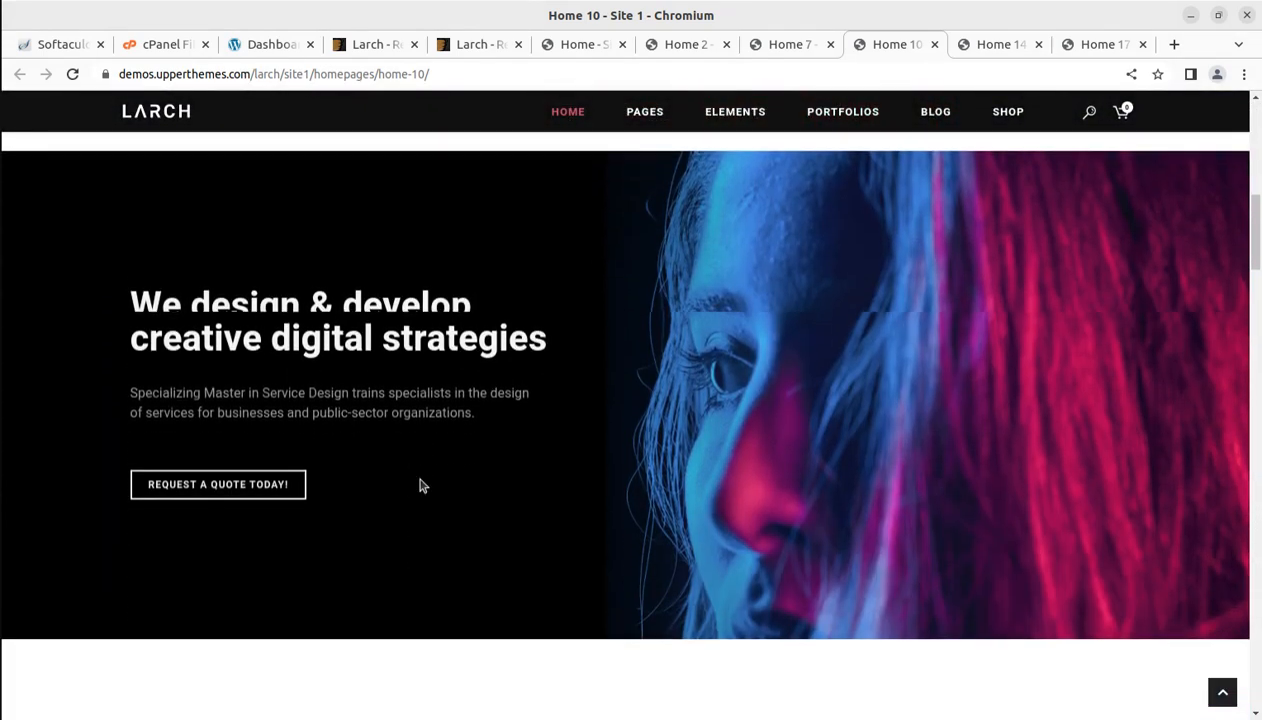
scroll(420, 487, down, 3)
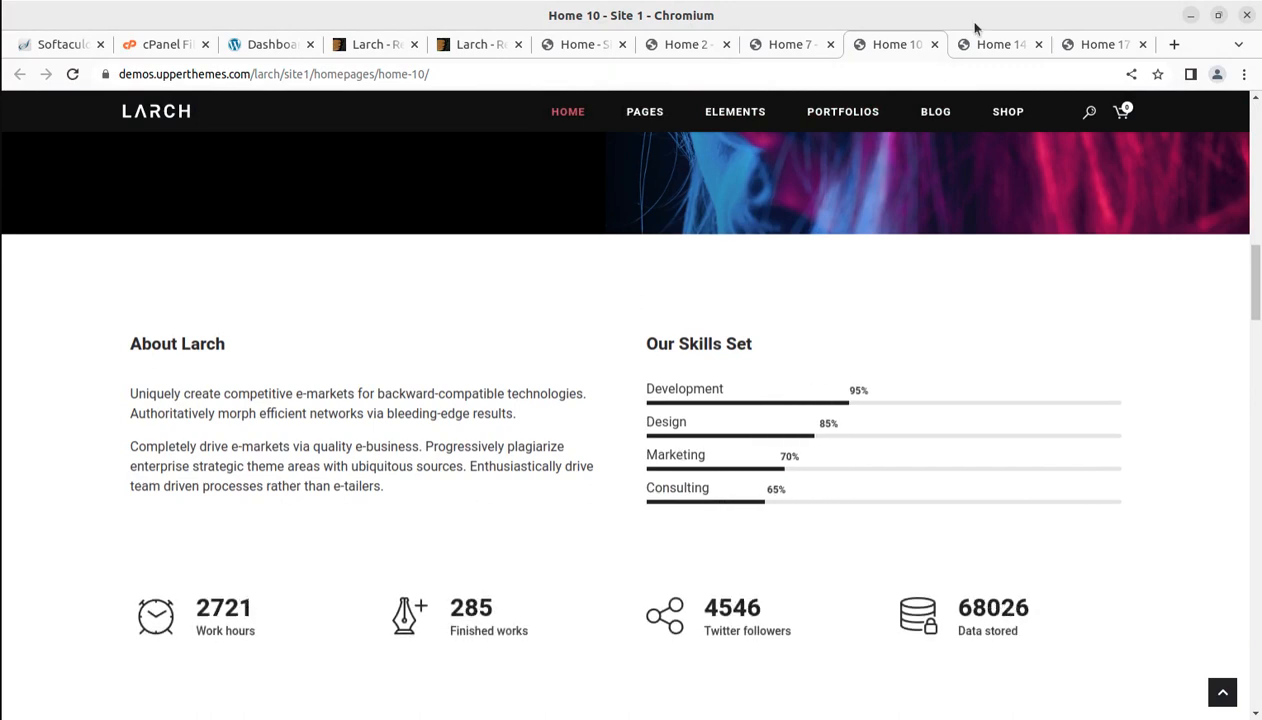
From the Home 14 (Boxes) demo, view the About the Agency page and return to the Home 14 page
click(991, 50)
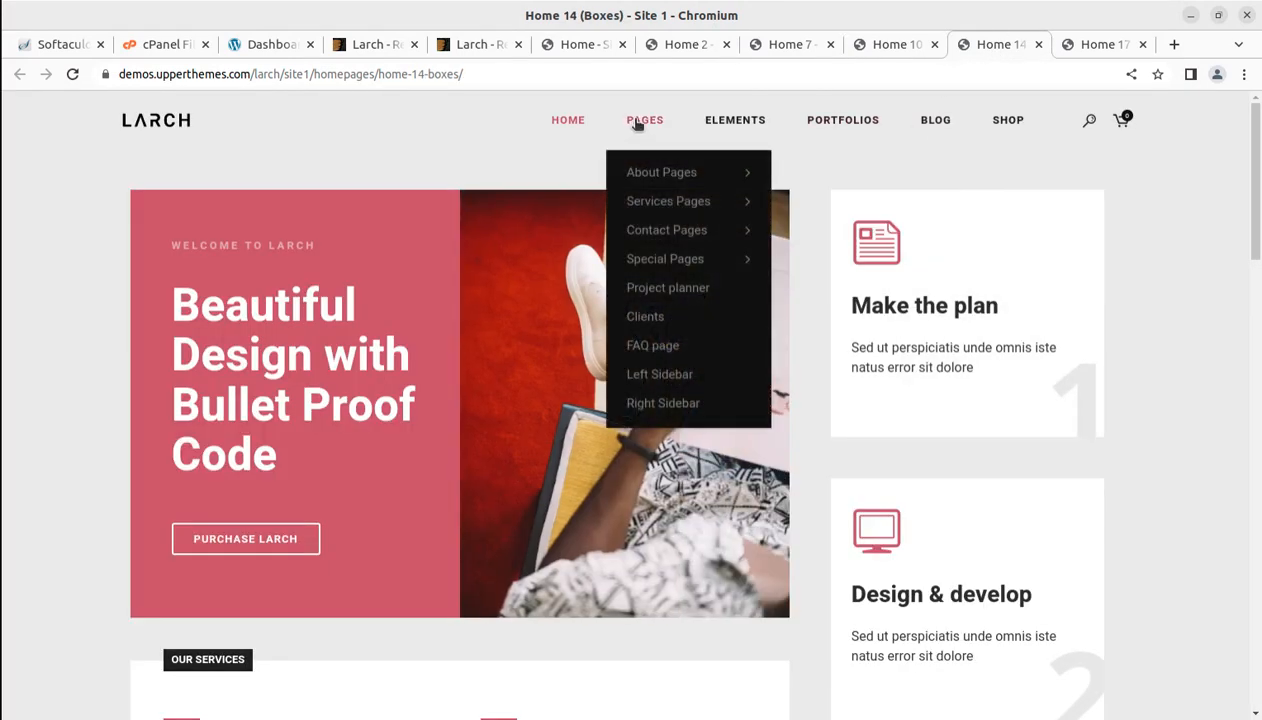
mouse_move(642, 172)
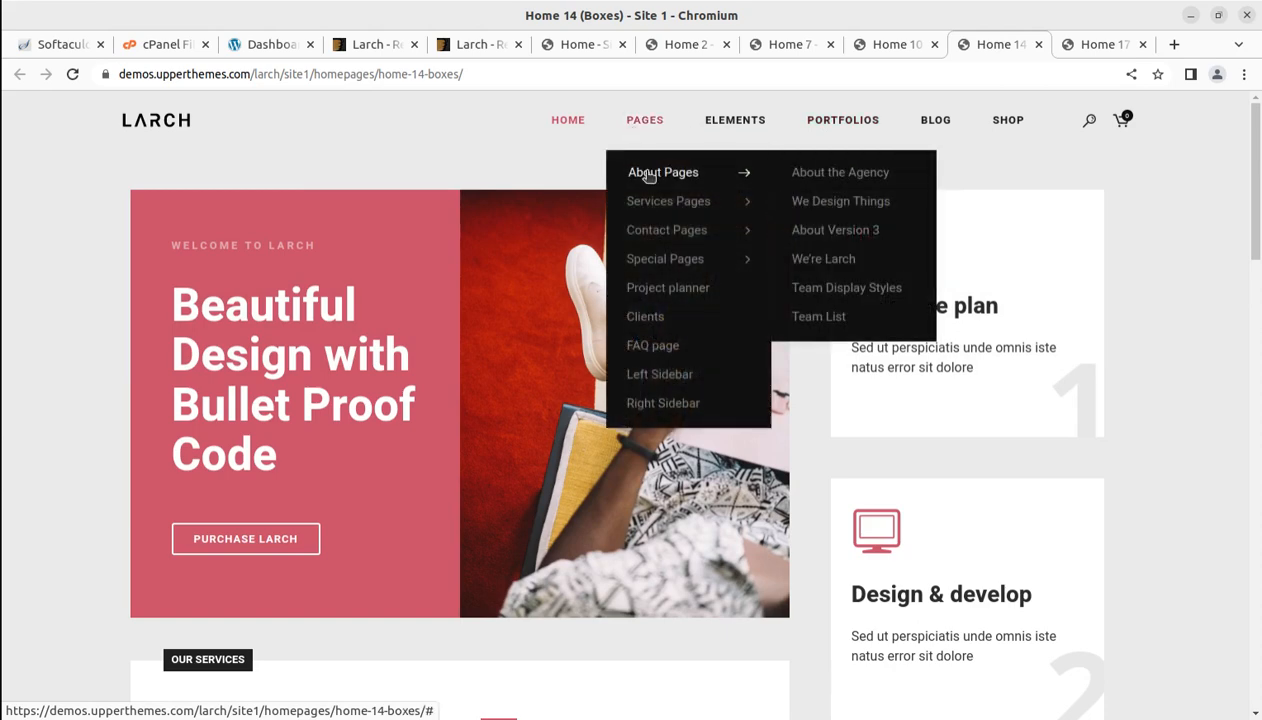
click(858, 184)
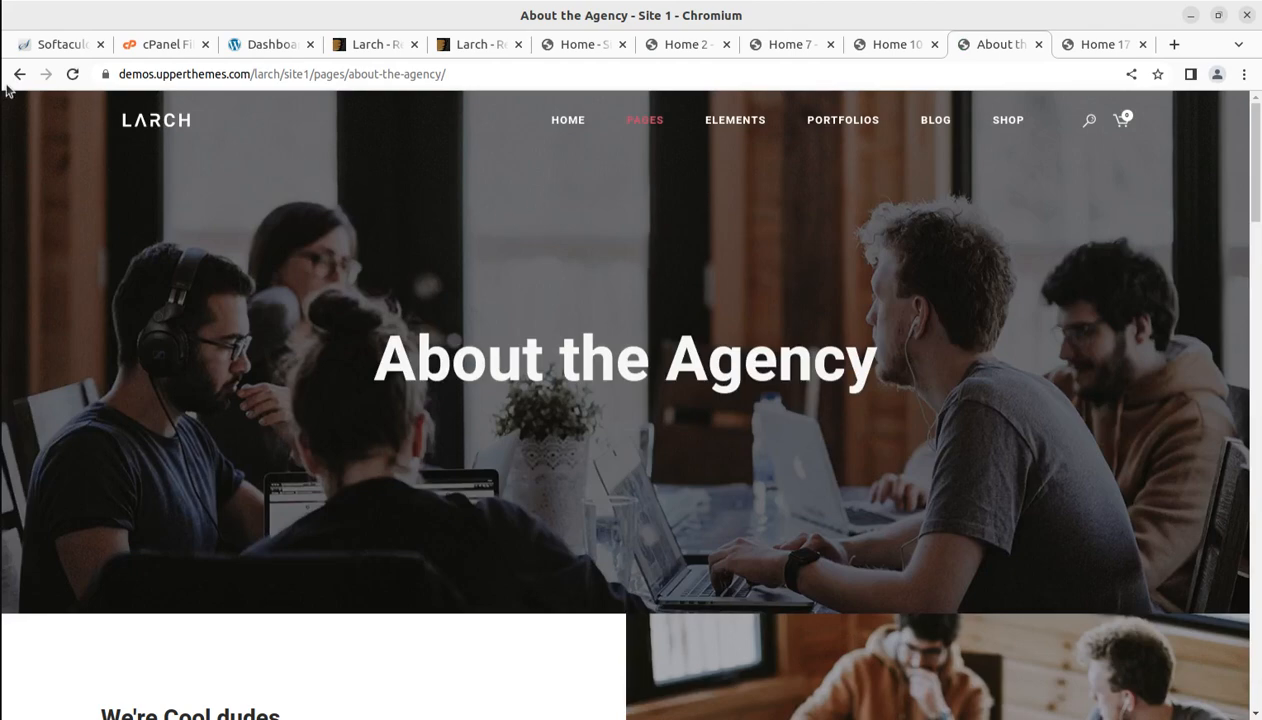
click(19, 74)
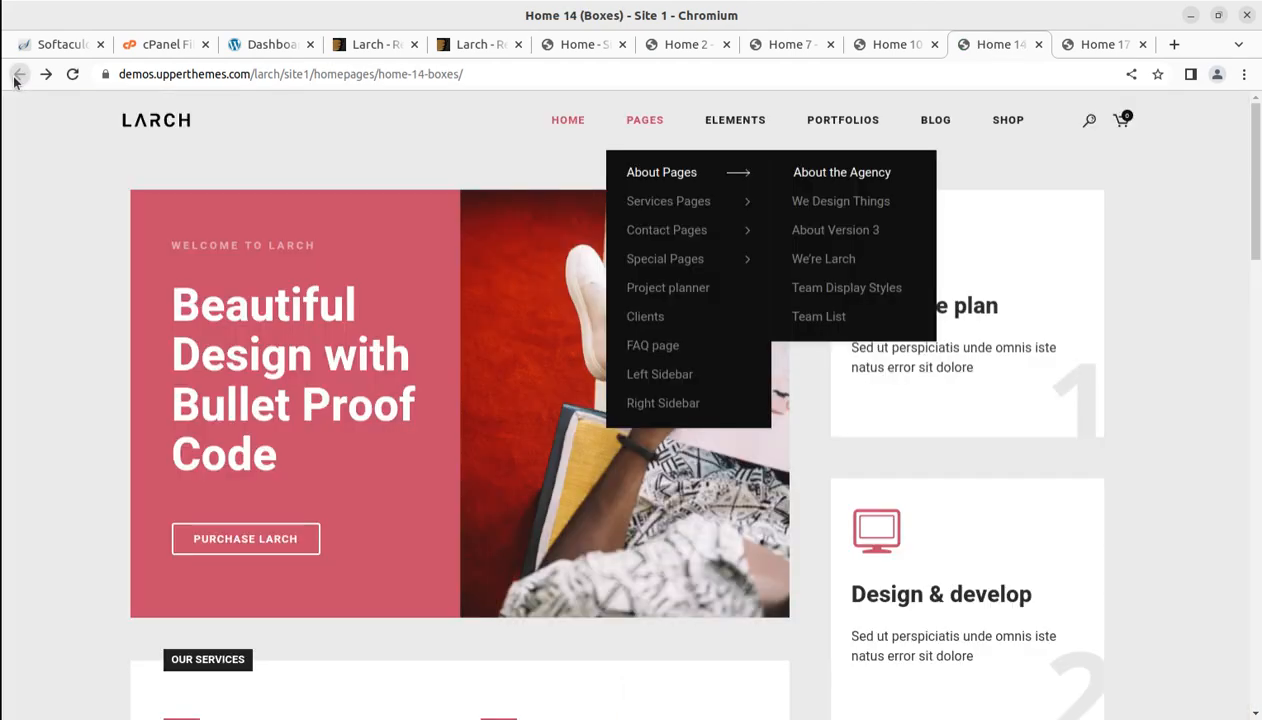
Look through the Home 17 (Freelancer) demo page as far as the My Work section
click(1097, 47)
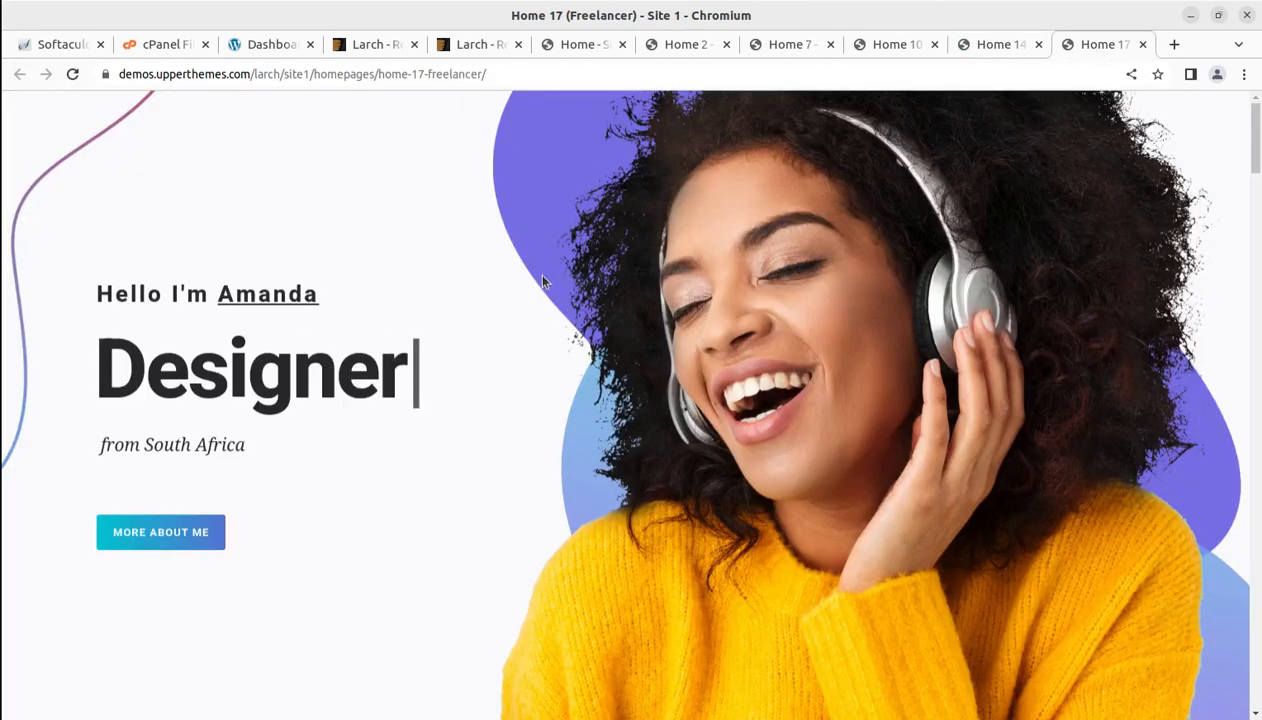
scroll(530, 330, down, 15)
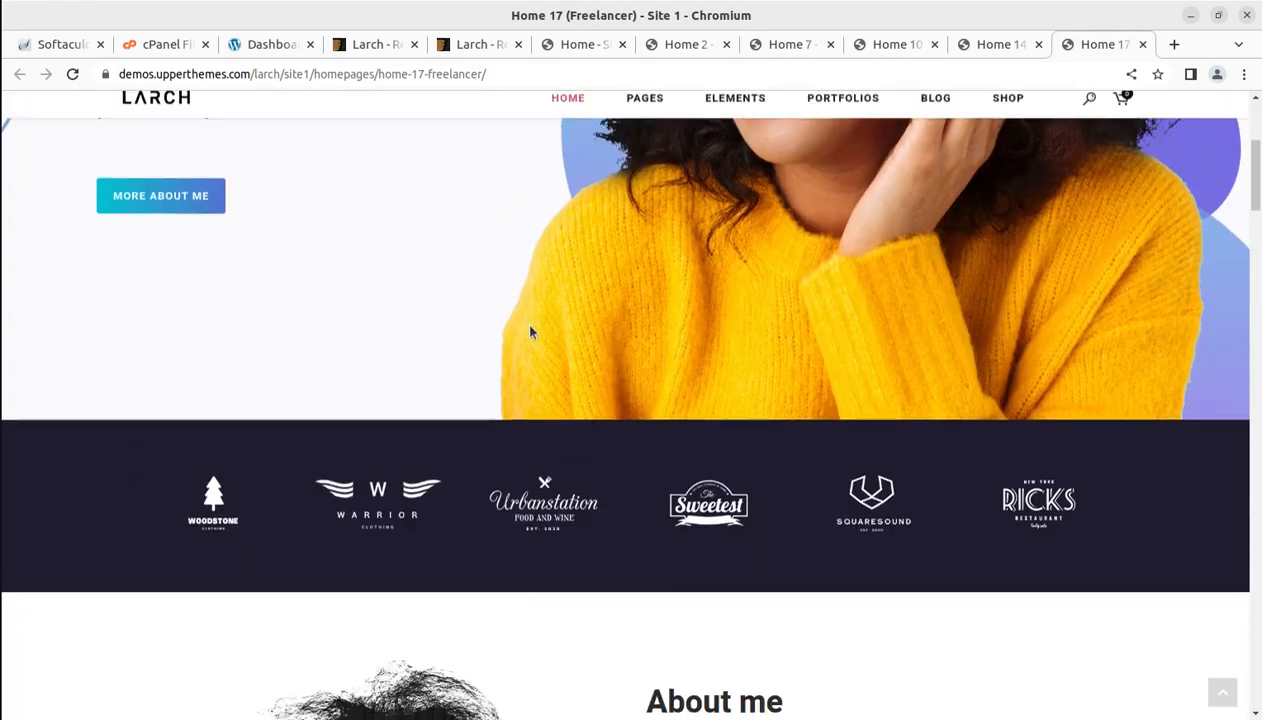
scroll(530, 332, down, 2)
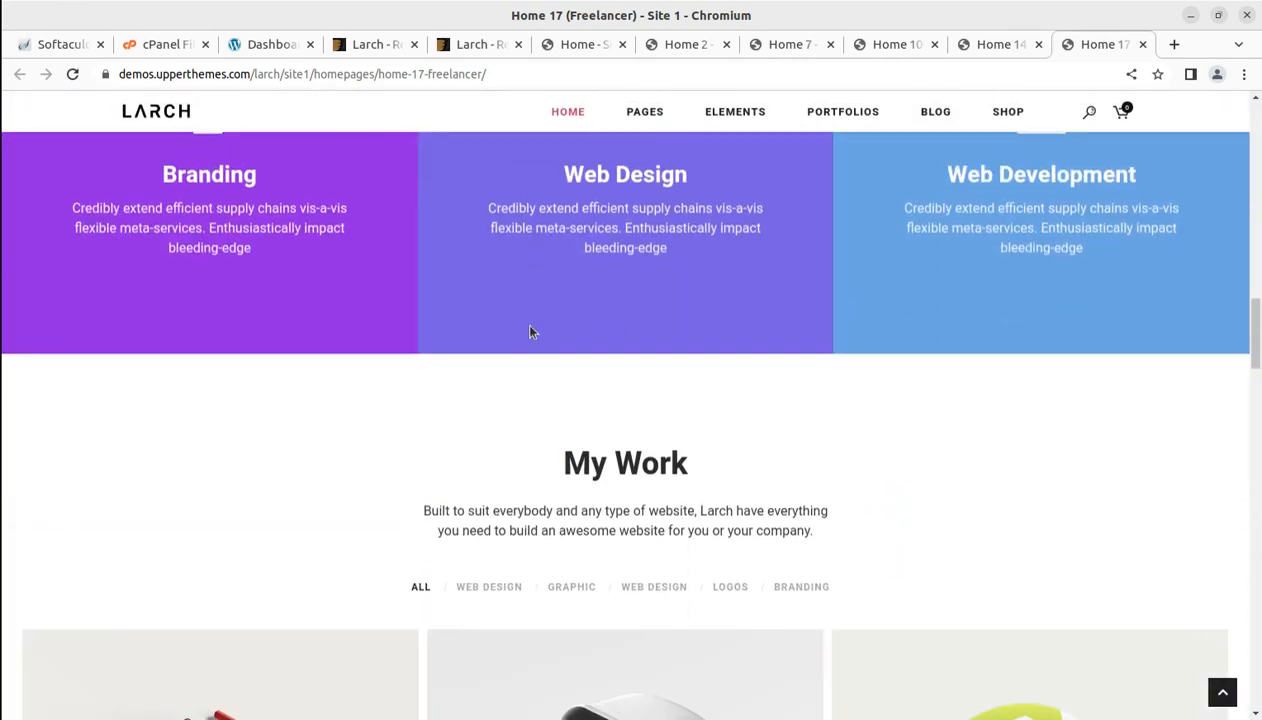
On the Larch theme's ThemeForest item page, highlight the theme title and the Elite Author label
click(376, 45)
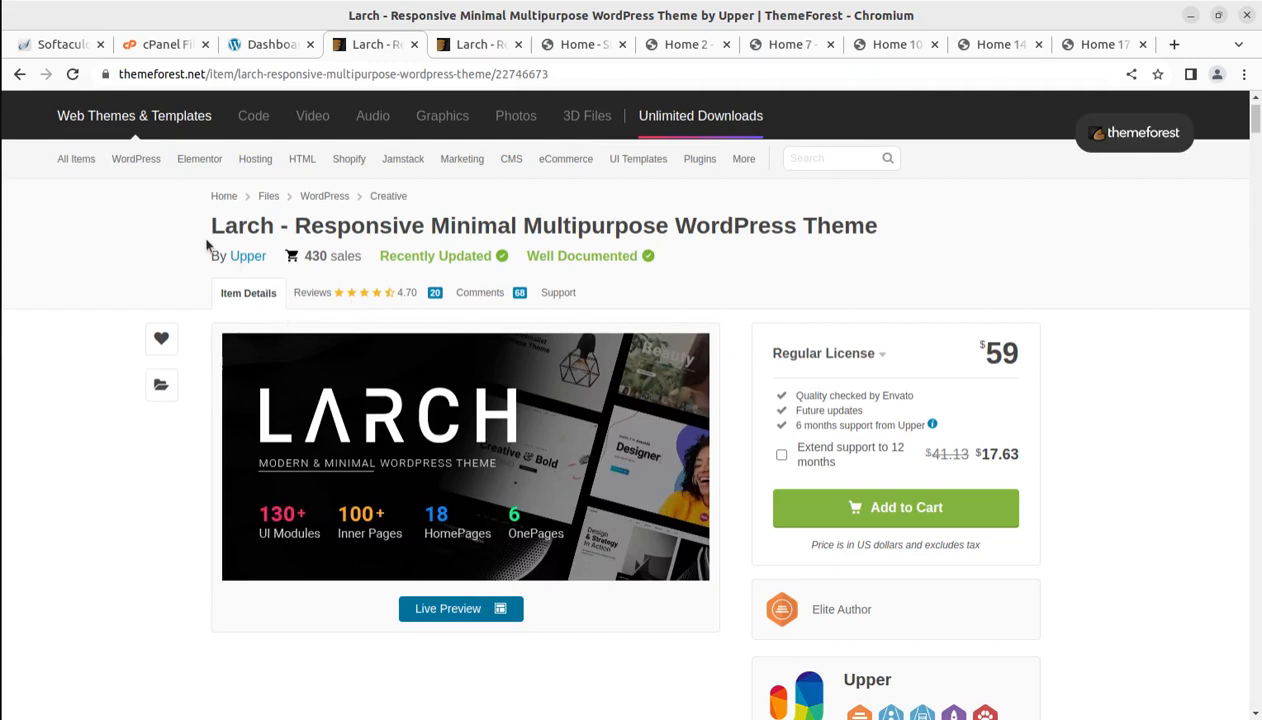
drag(211, 226, 873, 226)
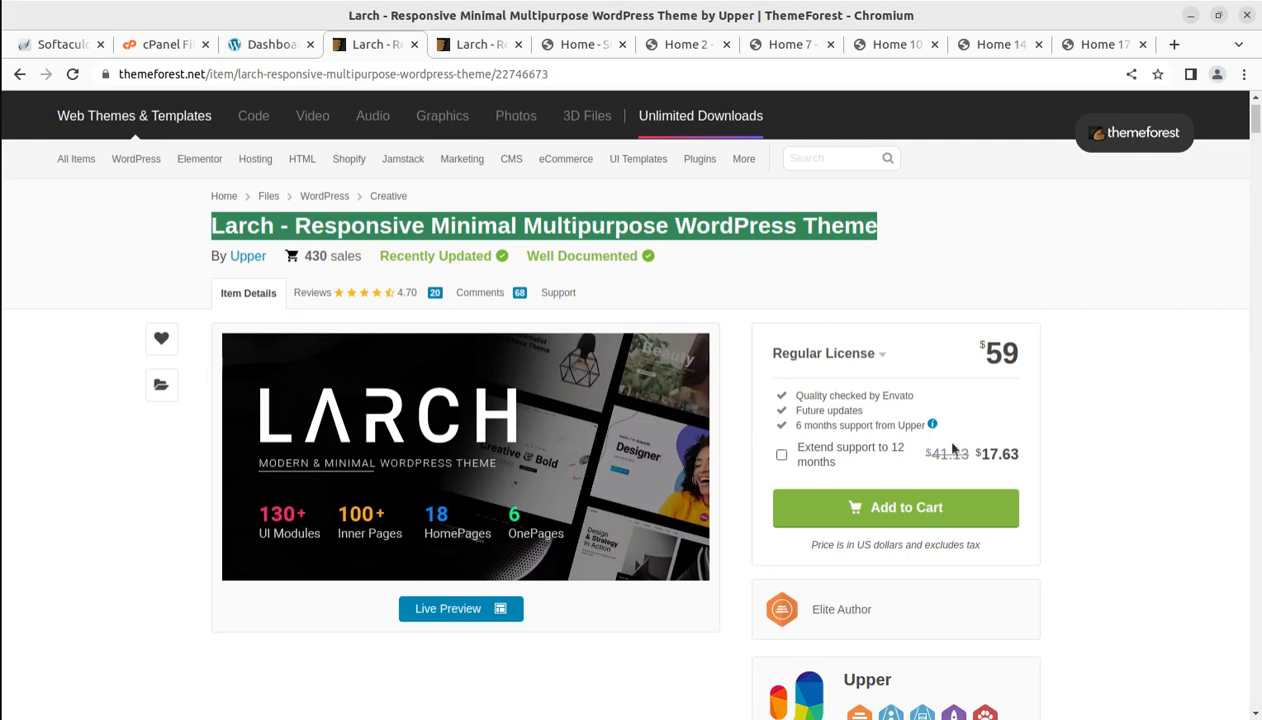
scroll(953, 450, down, 3)
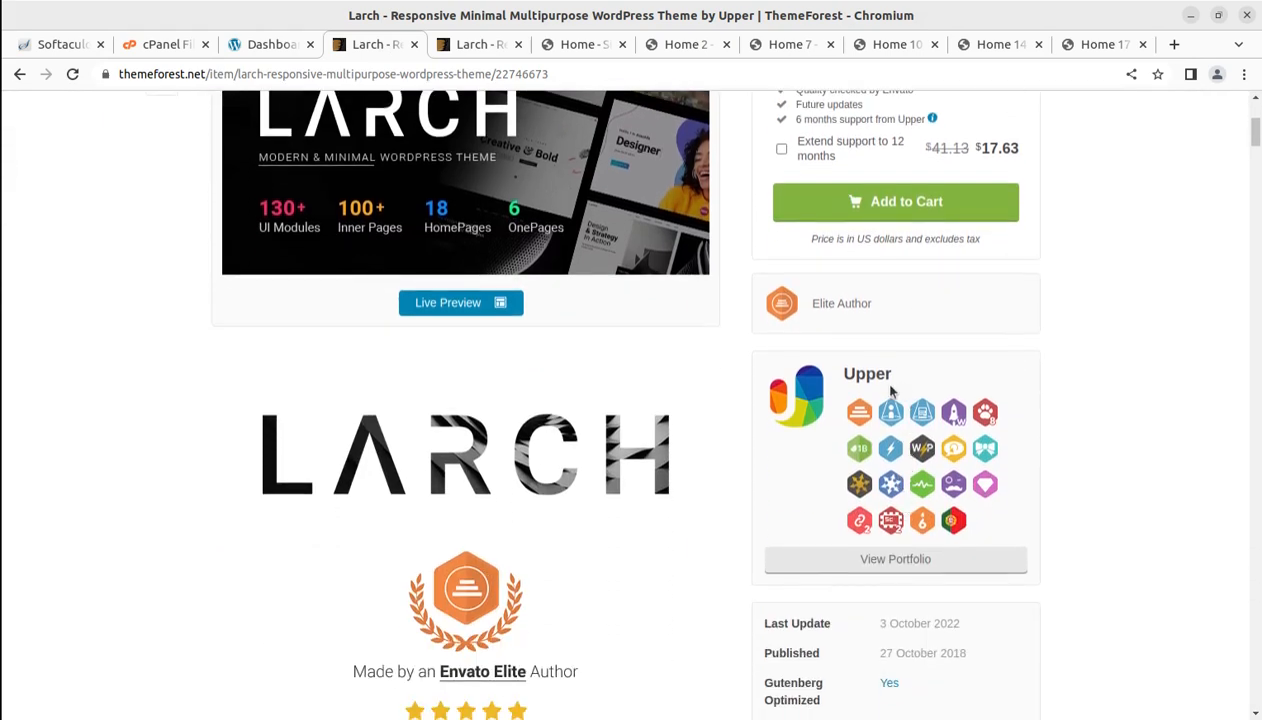
drag(892, 390, 830, 385)
drag(878, 304, 805, 310)
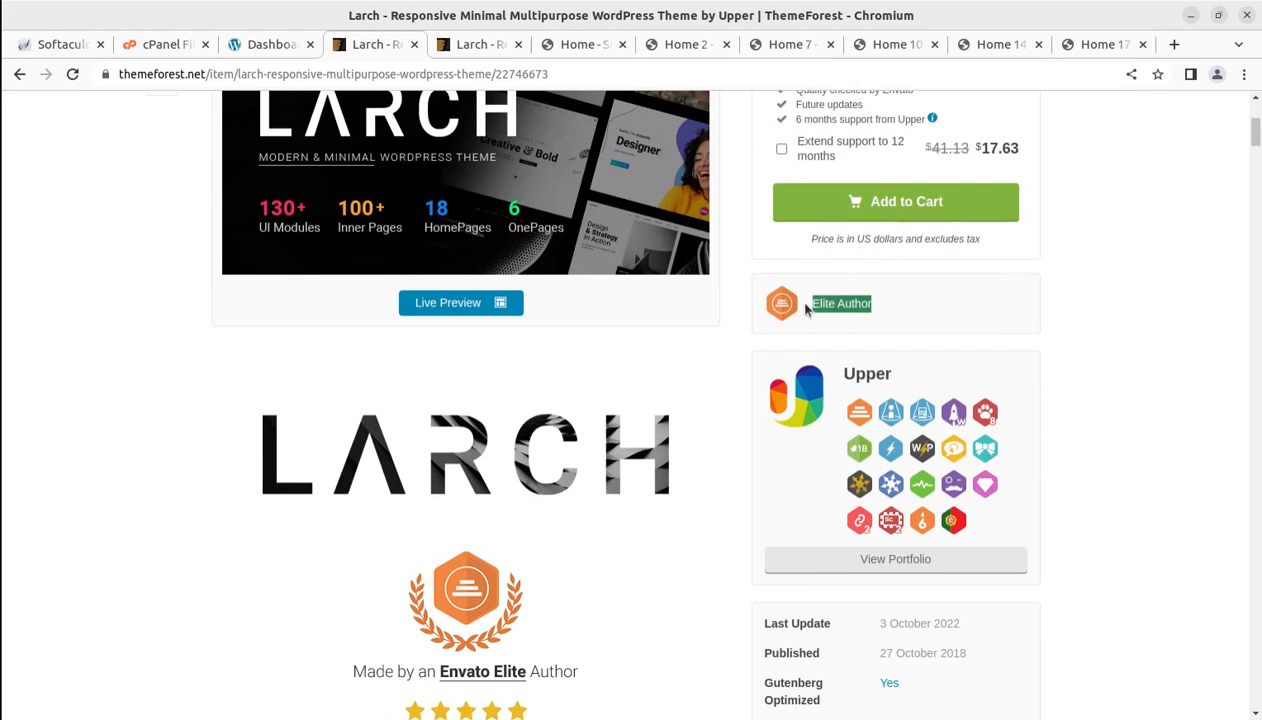
Highlight the theme's last update and published dates in the item details, ending on the last update date
scroll(960, 495, down, 1)
click(956, 493)
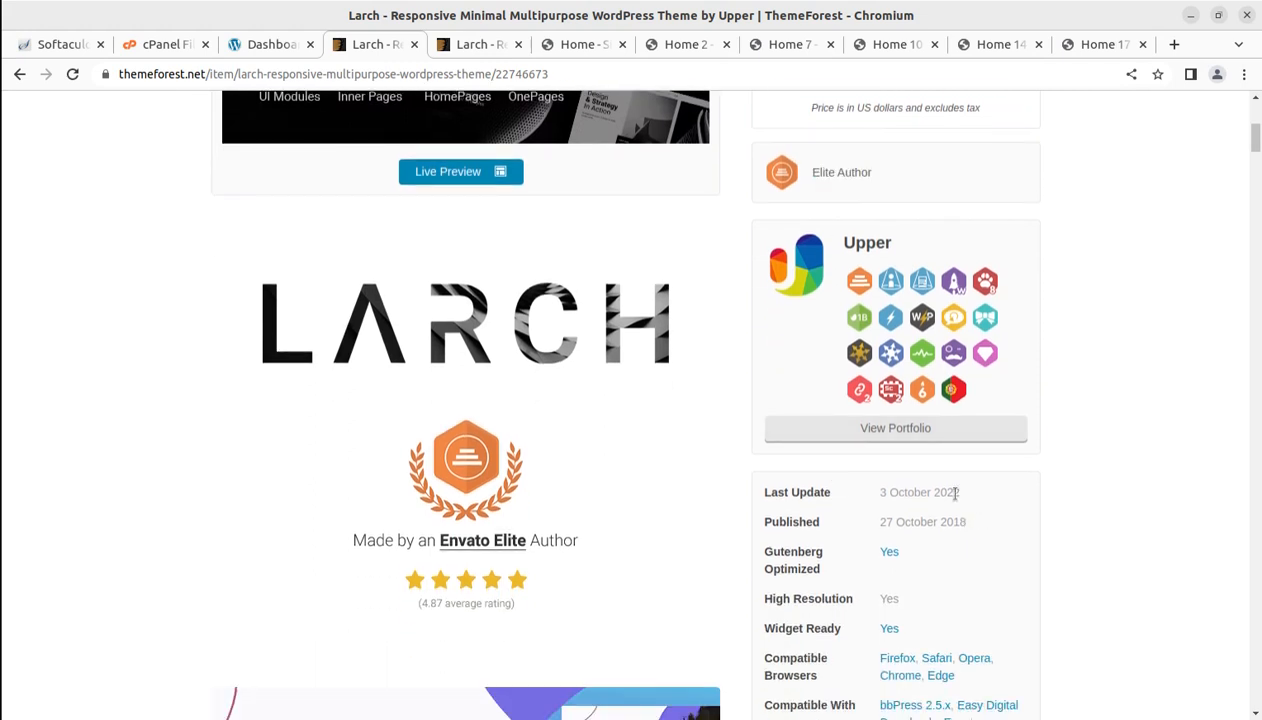
drag(956, 493, 880, 492)
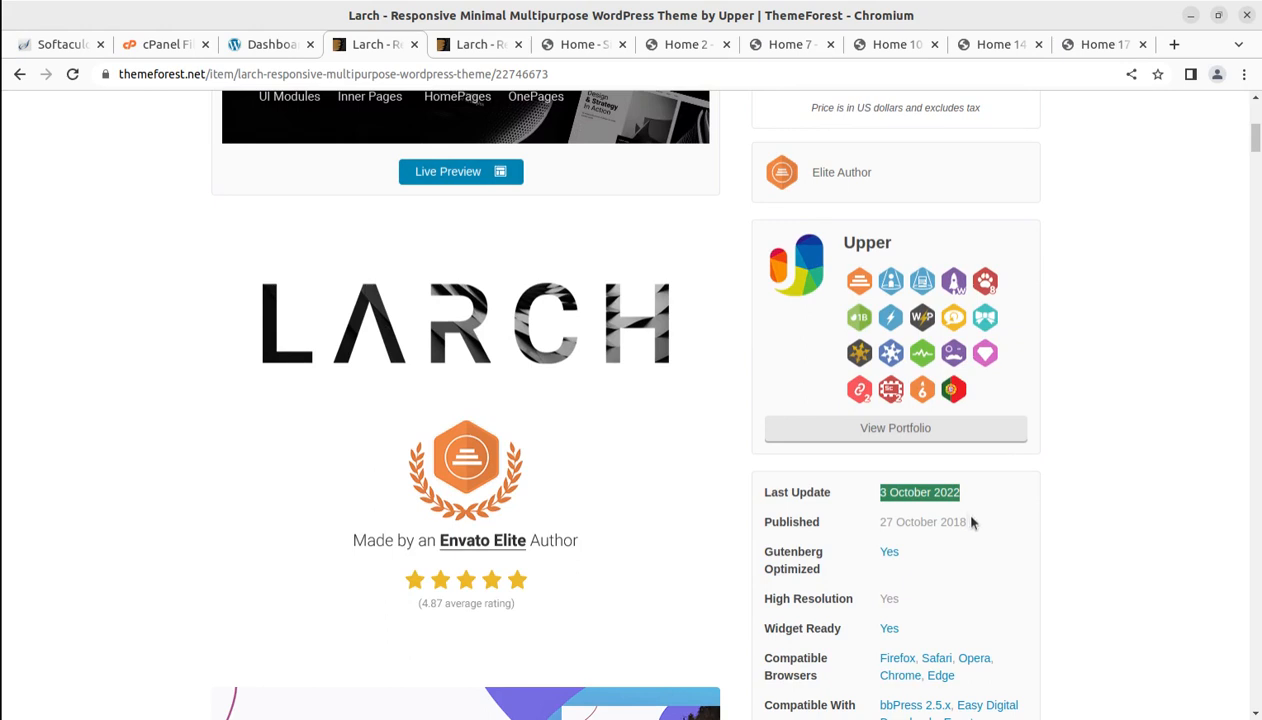
drag(975, 527, 868, 526)
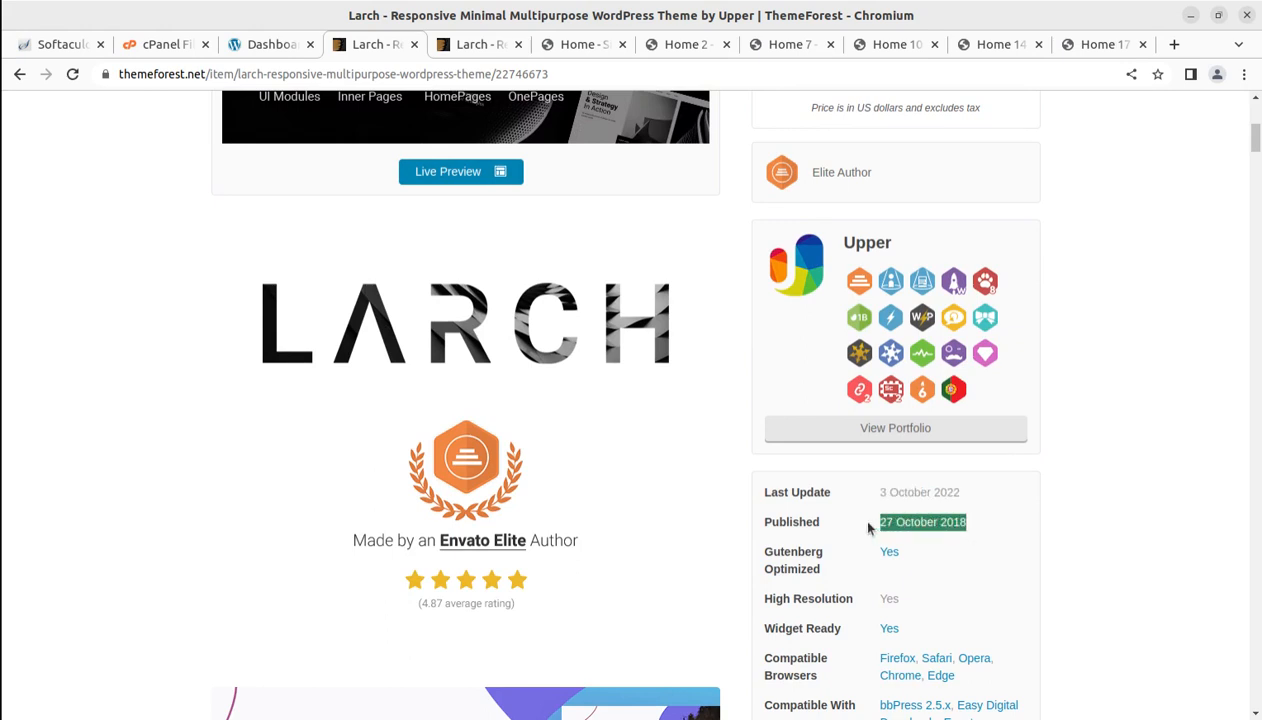
drag(962, 491, 870, 500)
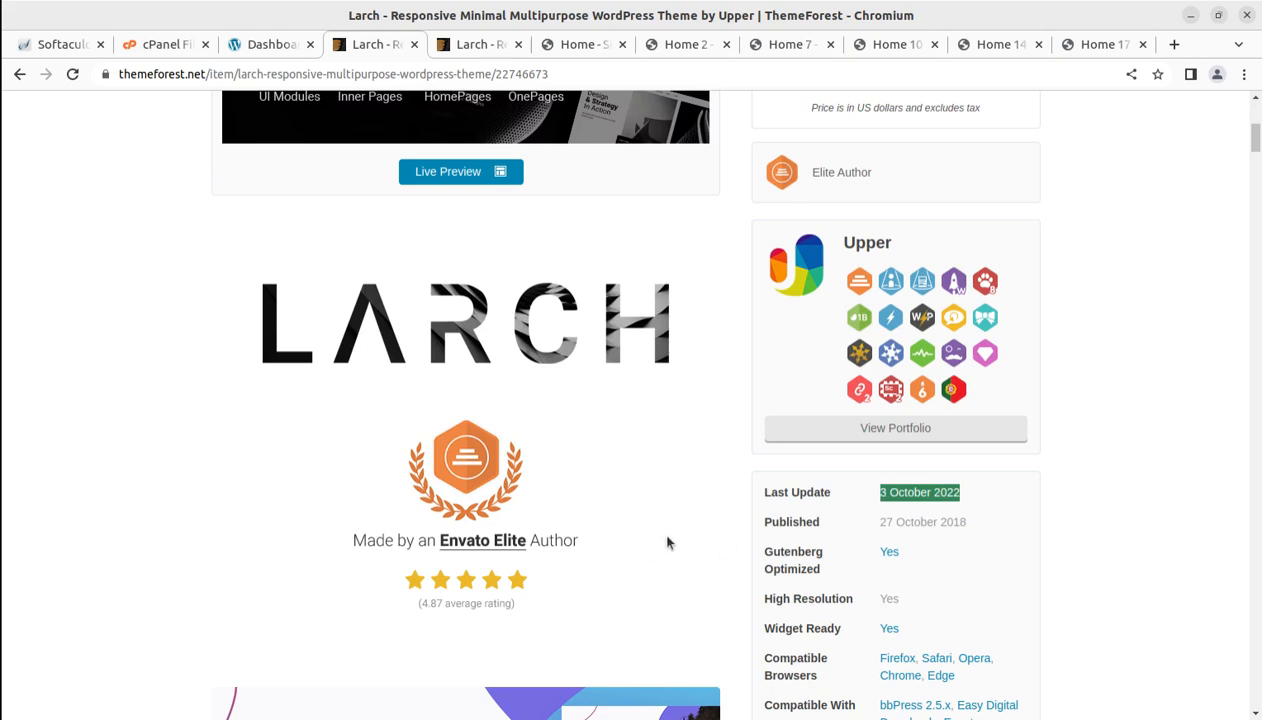
Examine the item page's author rating, version 1.4 update notes, licence offer and compatibility details
scroll(668, 543, down, 3)
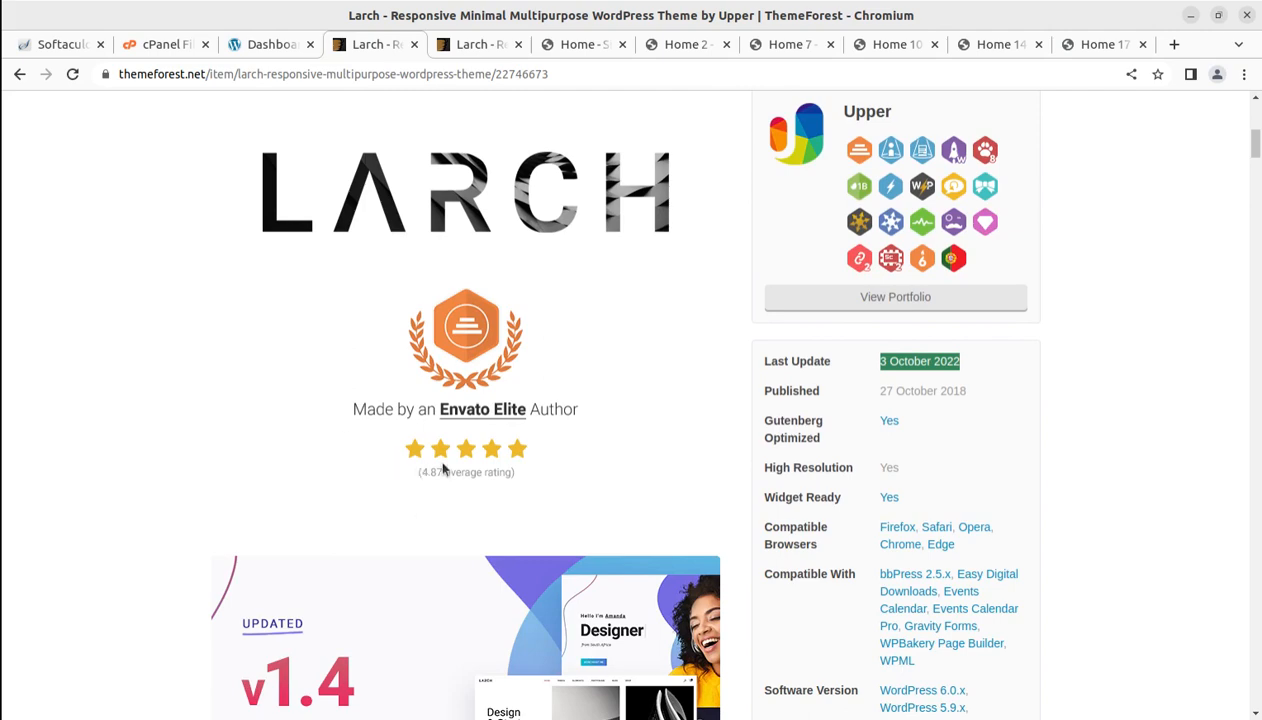
scroll(440, 541, down, 3)
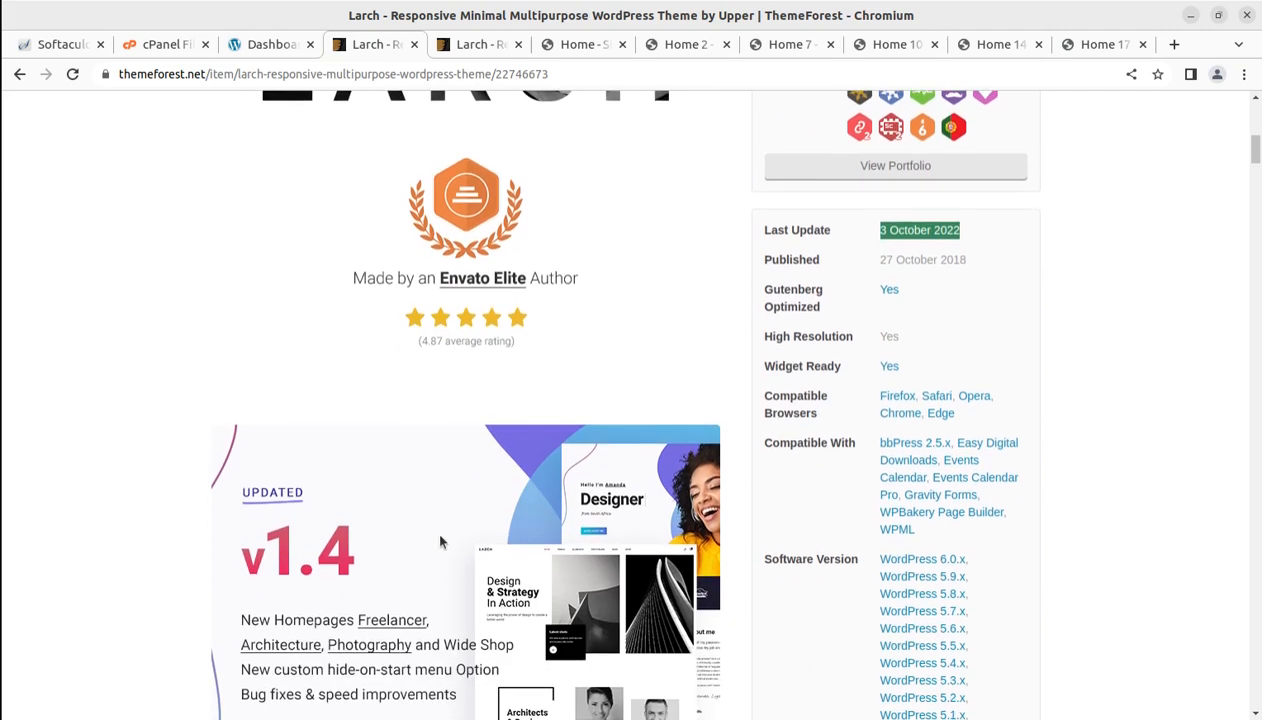
scroll(440, 541, up, 14)
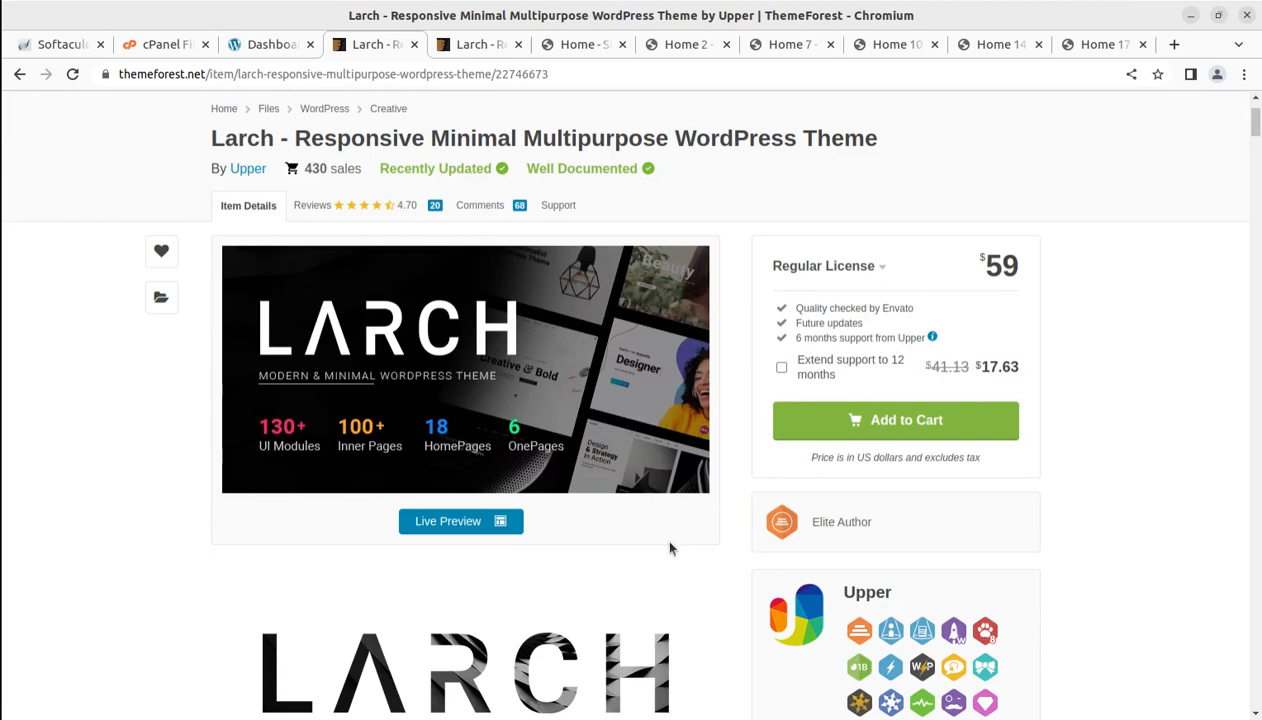
scroll(670, 548, down, 8)
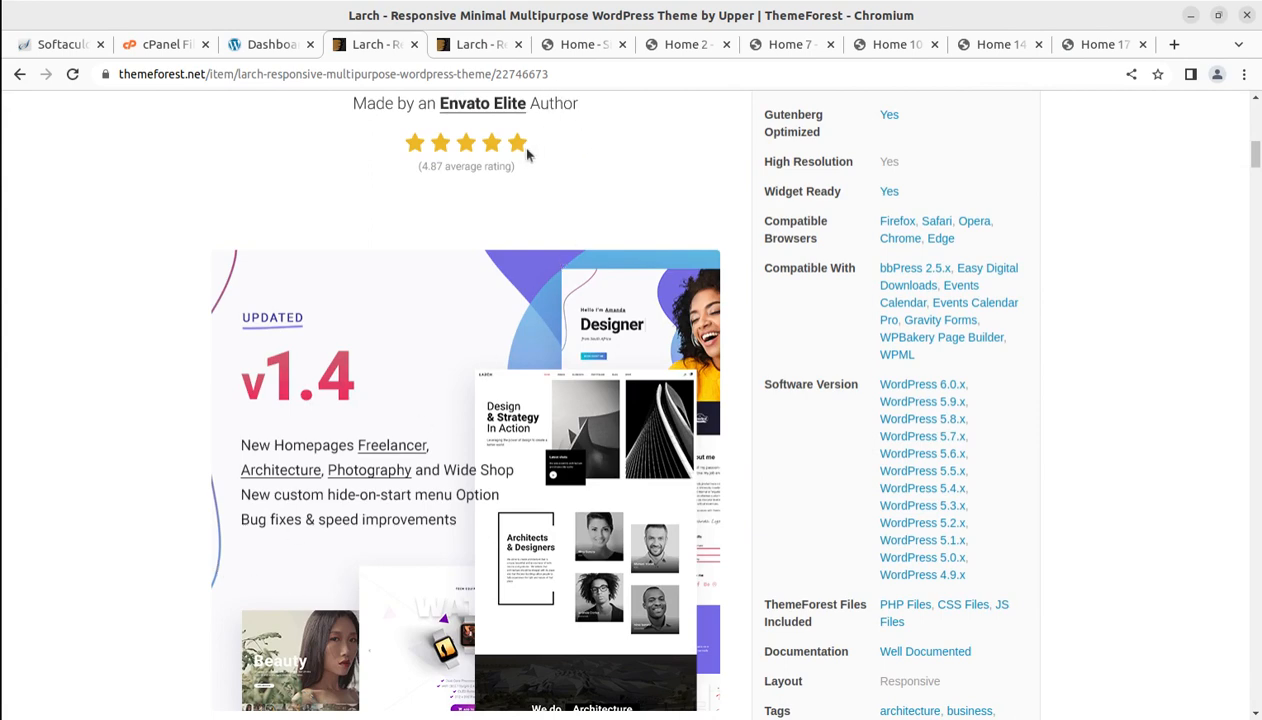
Review the homepage and one-page demo thumbnails in the Larch theme's full-screen ThemeForest preview
click(594, 44)
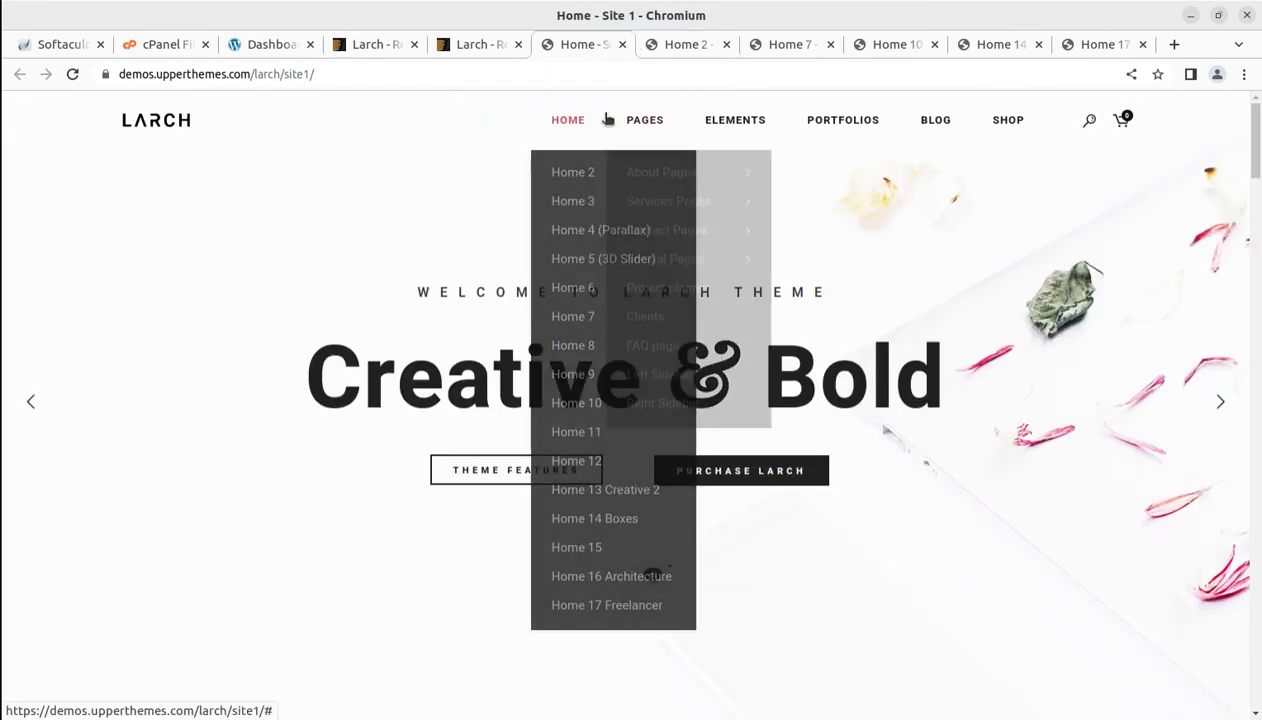
click(480, 45)
scroll(510, 550, up, 10)
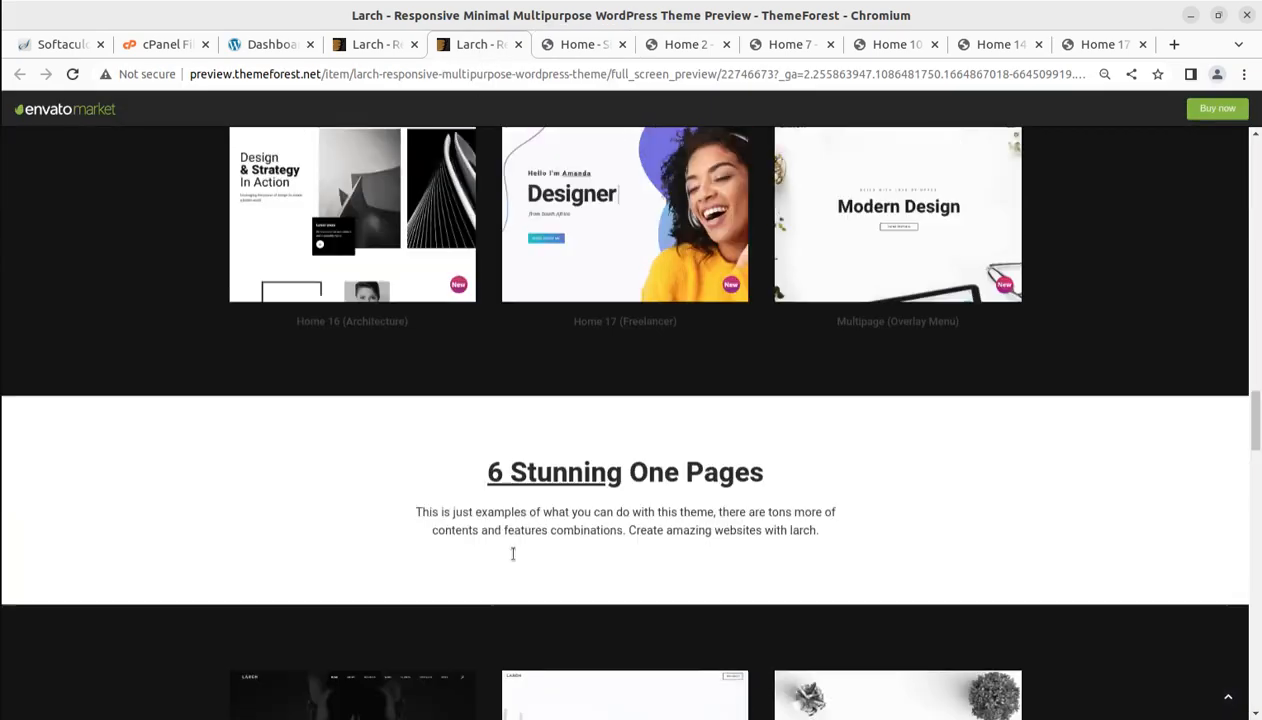
scroll(476, 541, up, 4)
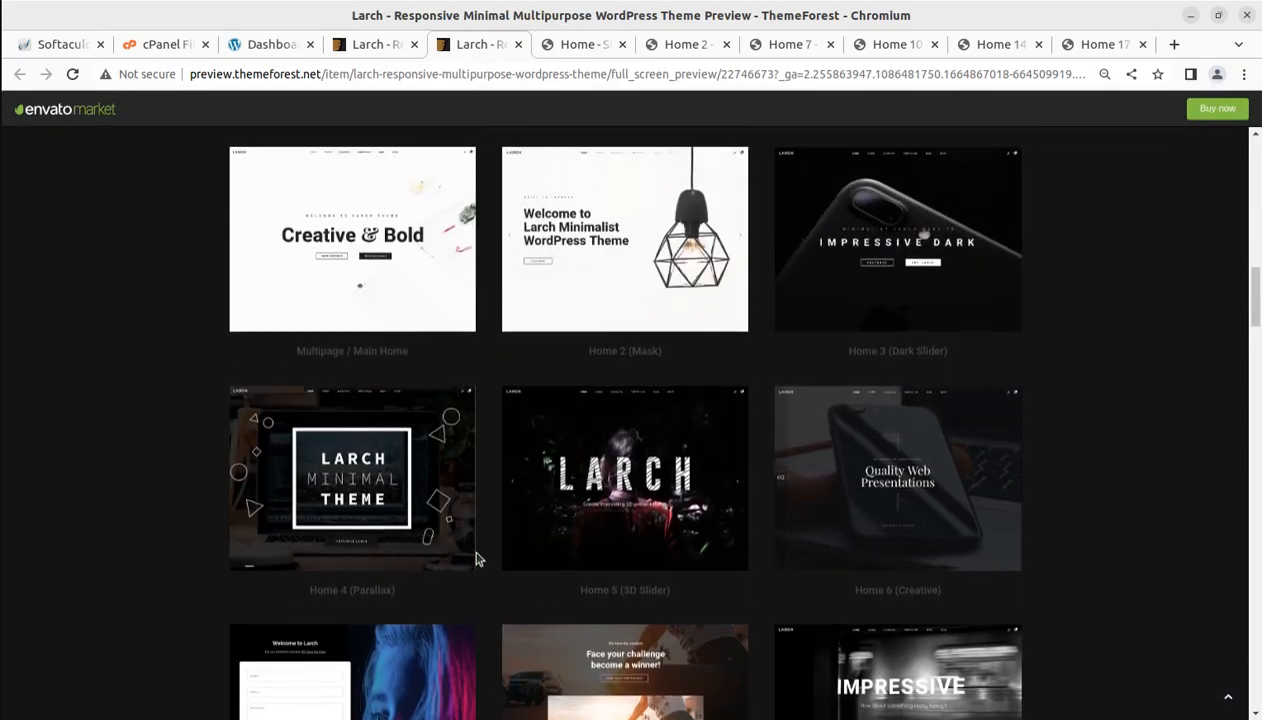
scroll(476, 558, down, 4)
scroll(476, 558, down, 8)
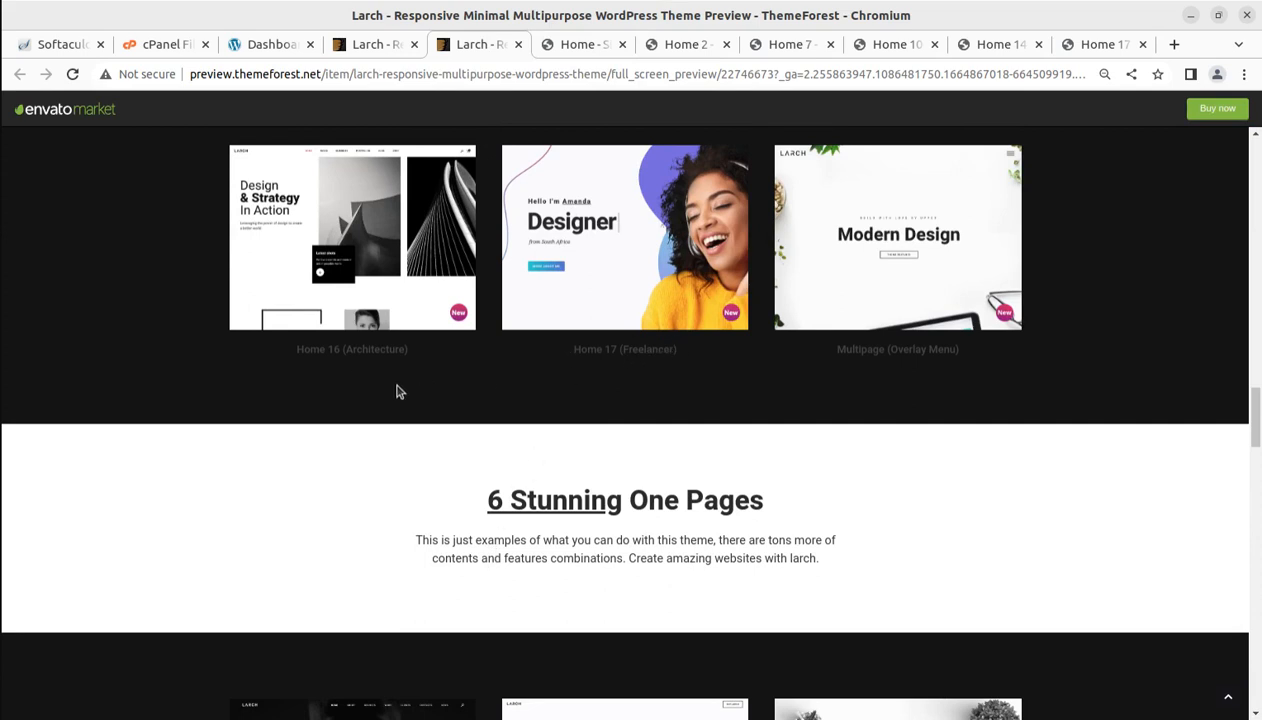
scroll(704, 515, down, 4)
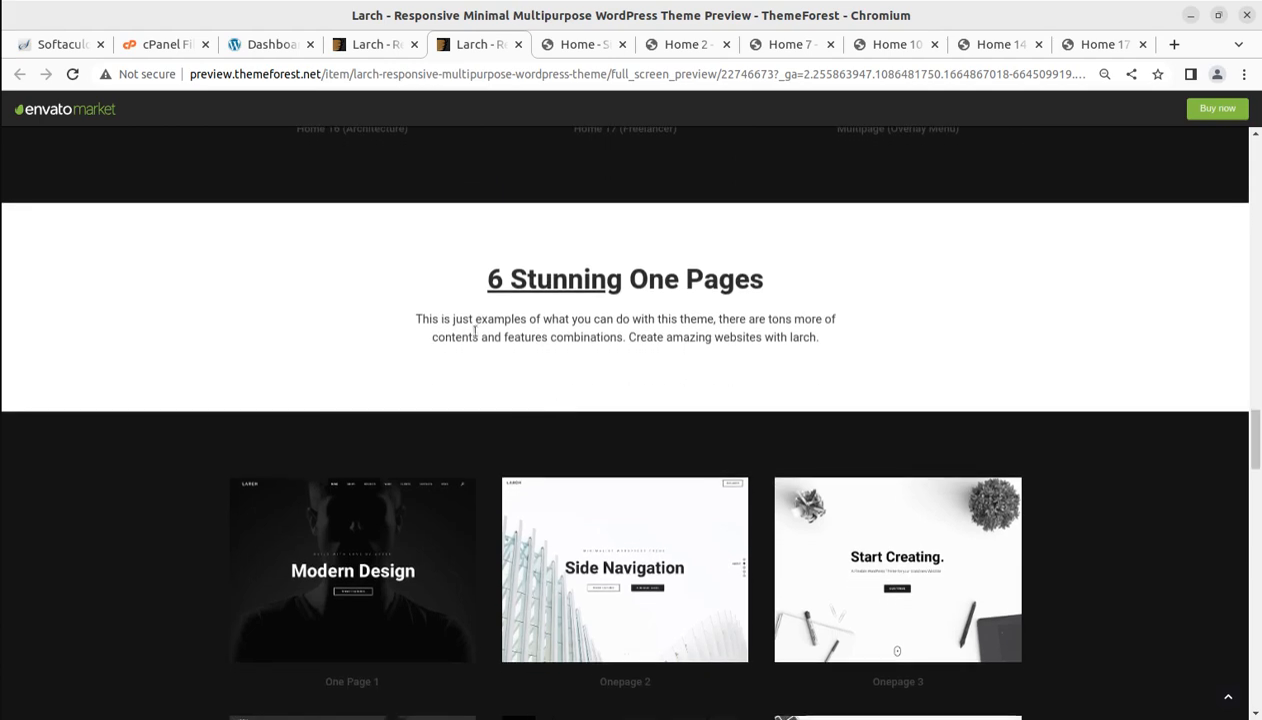
scroll(555, 571, down, 5)
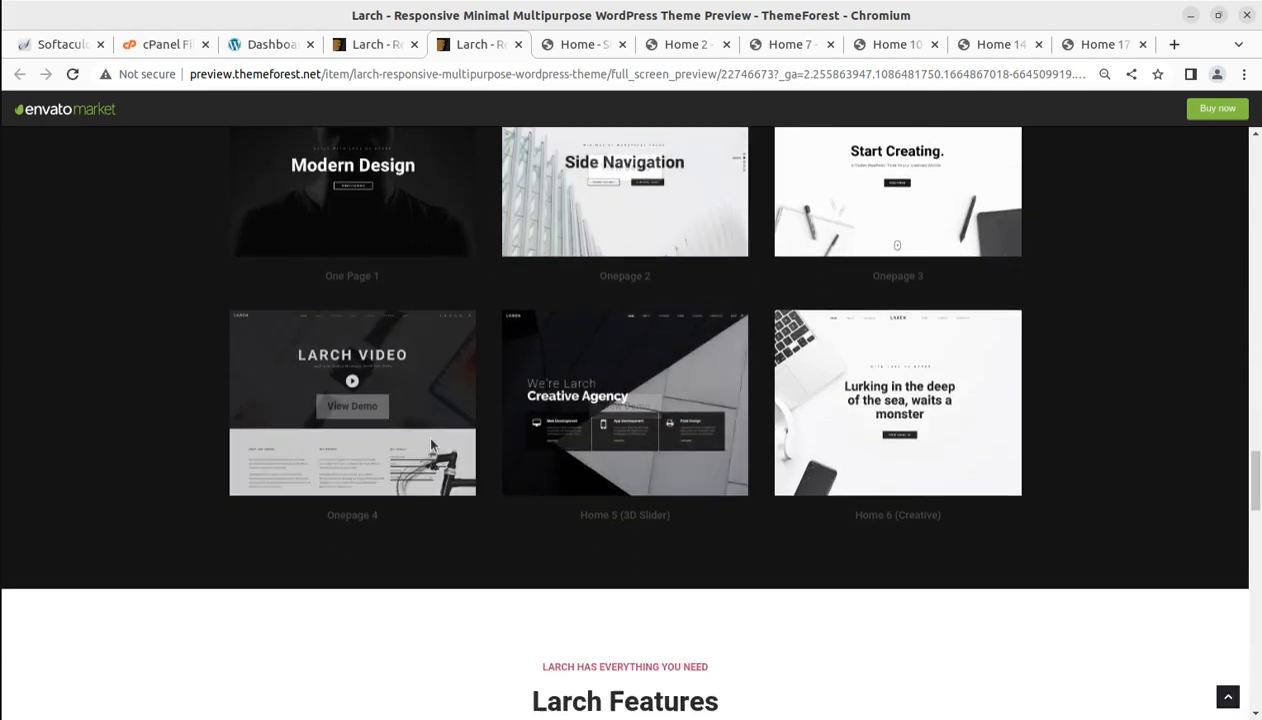
scroll(704, 529, up, 8)
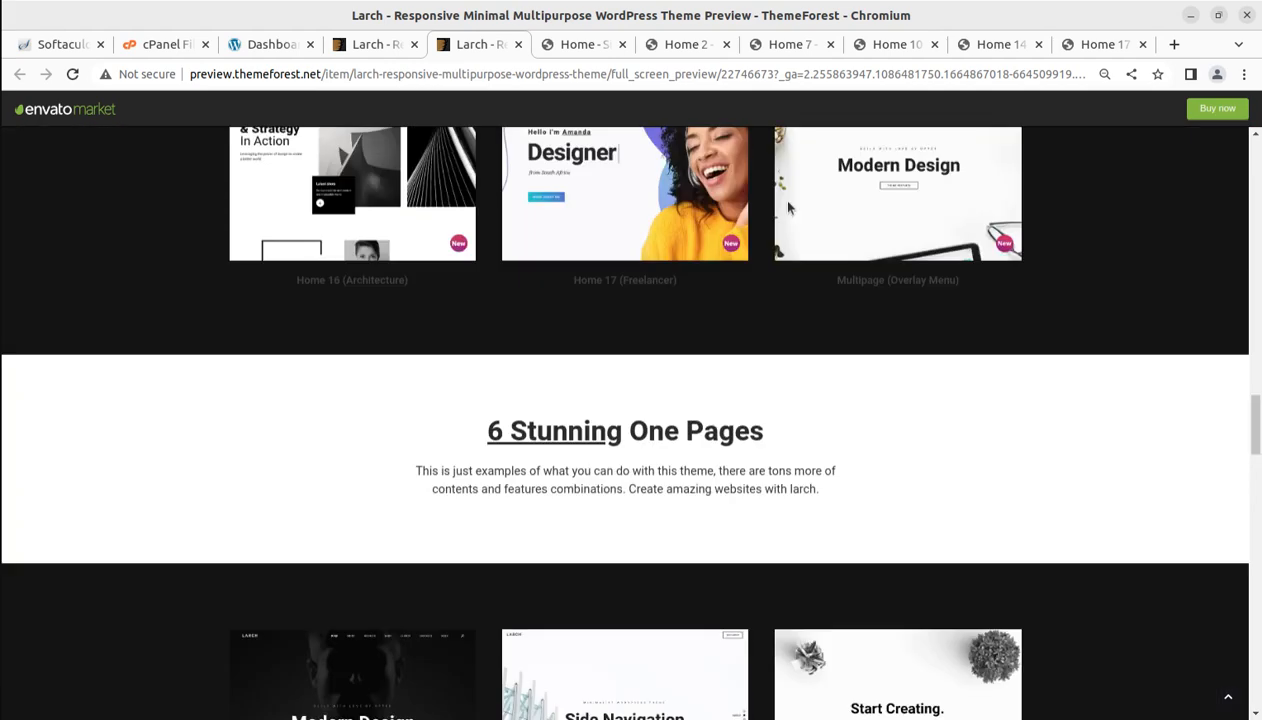
Review the Larch theme's Home 10, Home 14 (Boxes) and Home 17 demo homepages
click(908, 44)
scroll(544, 513, up, 5)
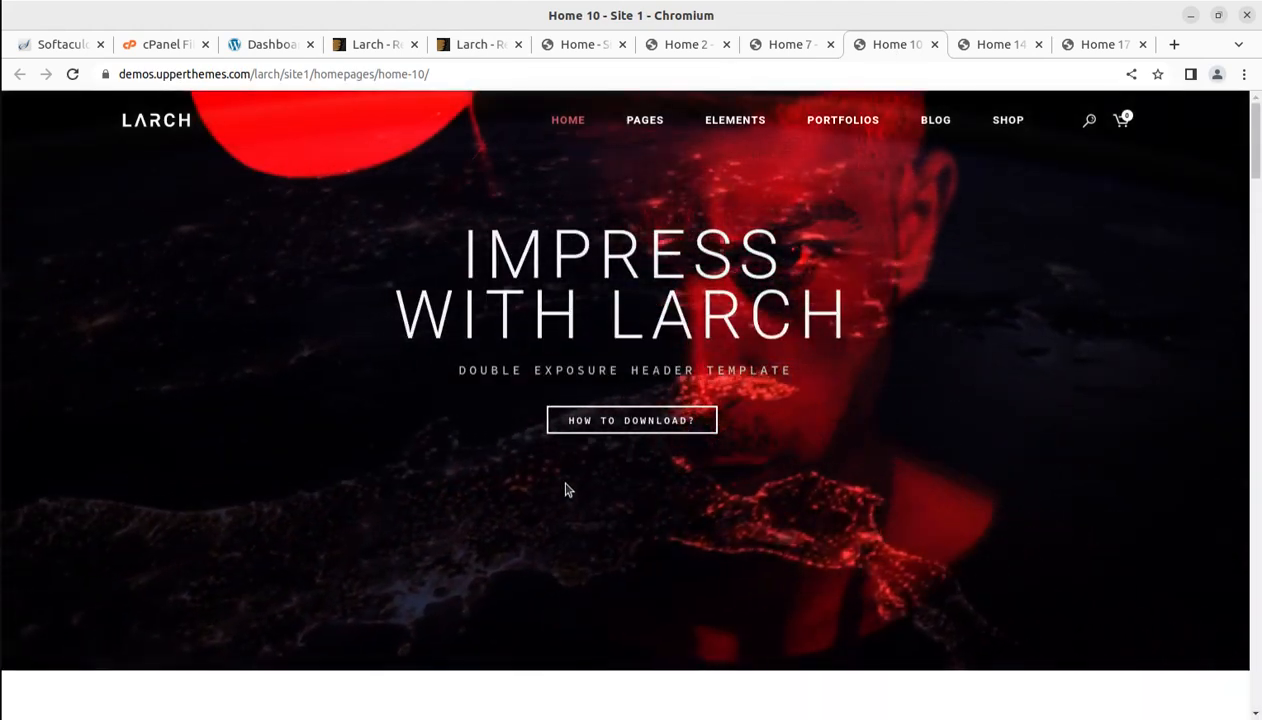
click(1000, 44)
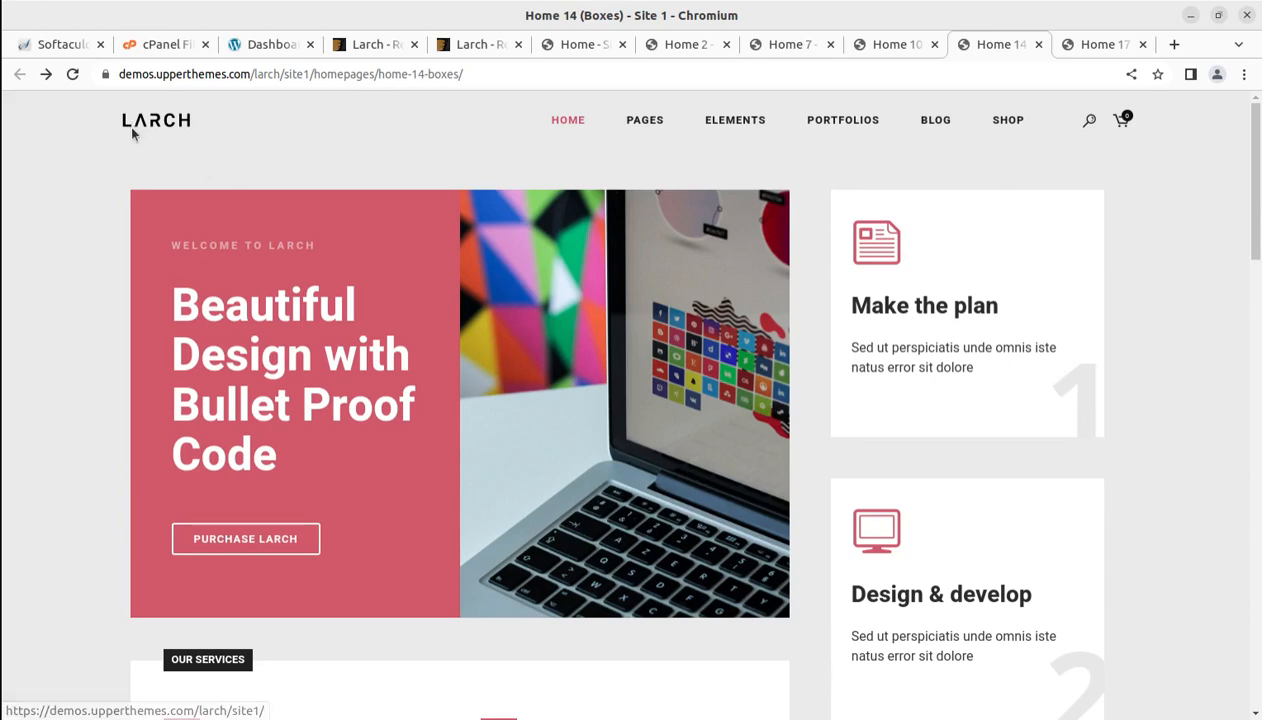
click(1100, 44)
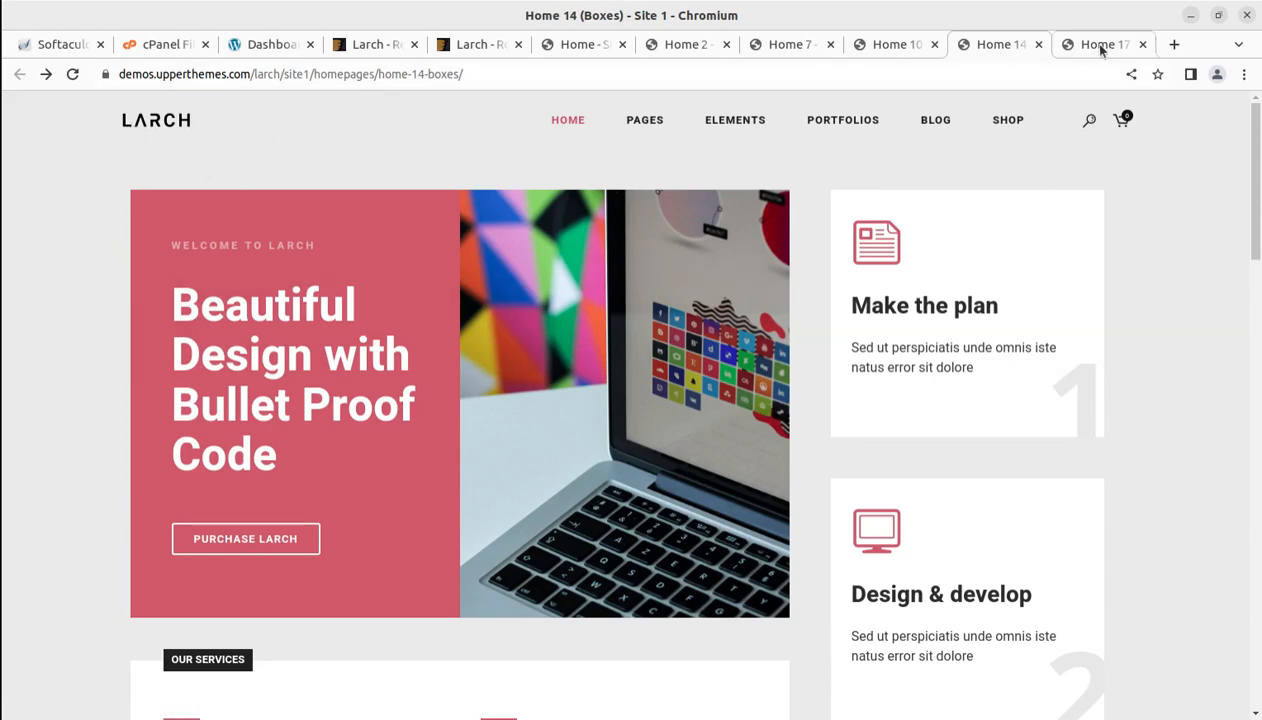
scroll(644, 434, up, 5)
Examine the theme description, buyer feedback, Gutenberg support and included templates sections on the Larch ThemeForest item page
click(368, 47)
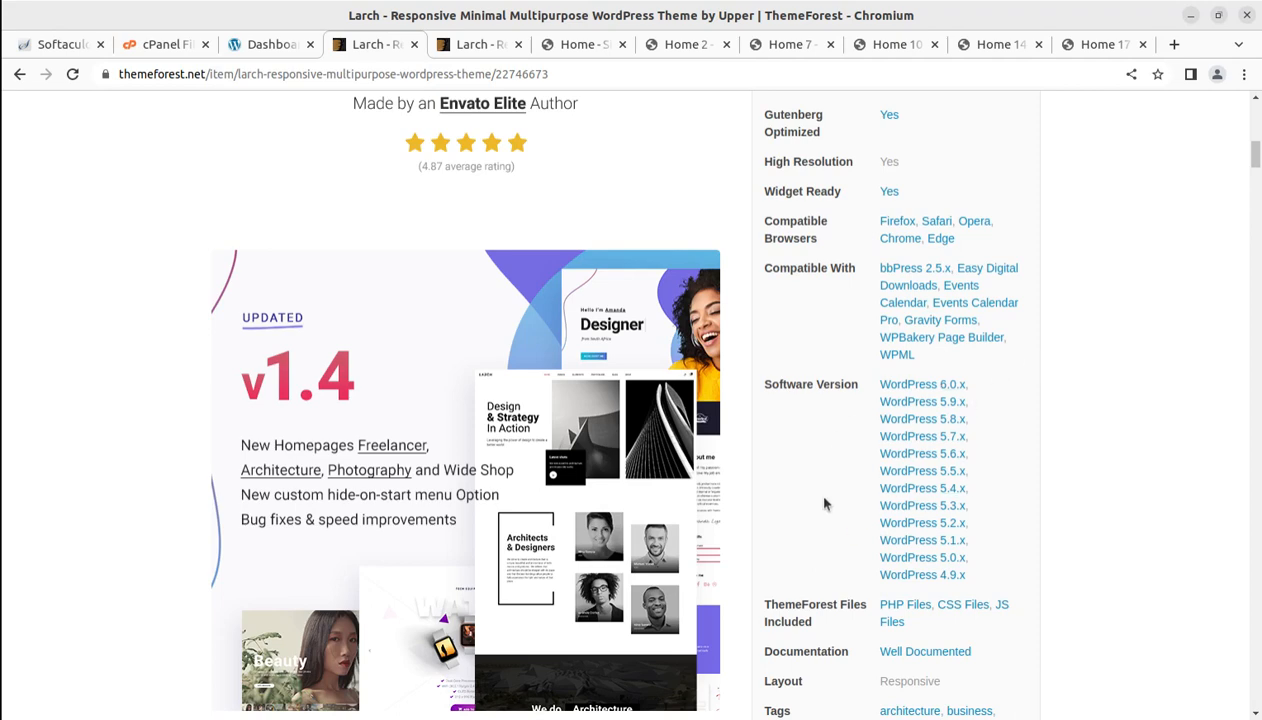
scroll(824, 504, down, 10)
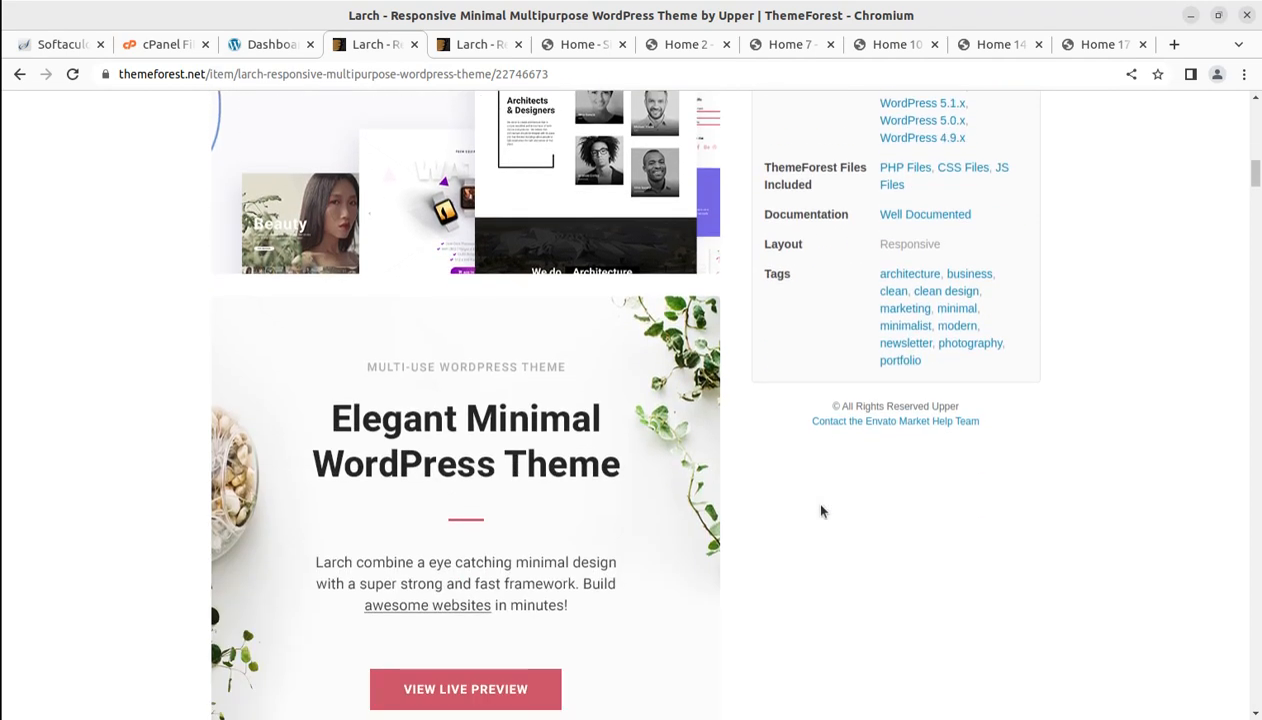
scroll(820, 512, down, 4)
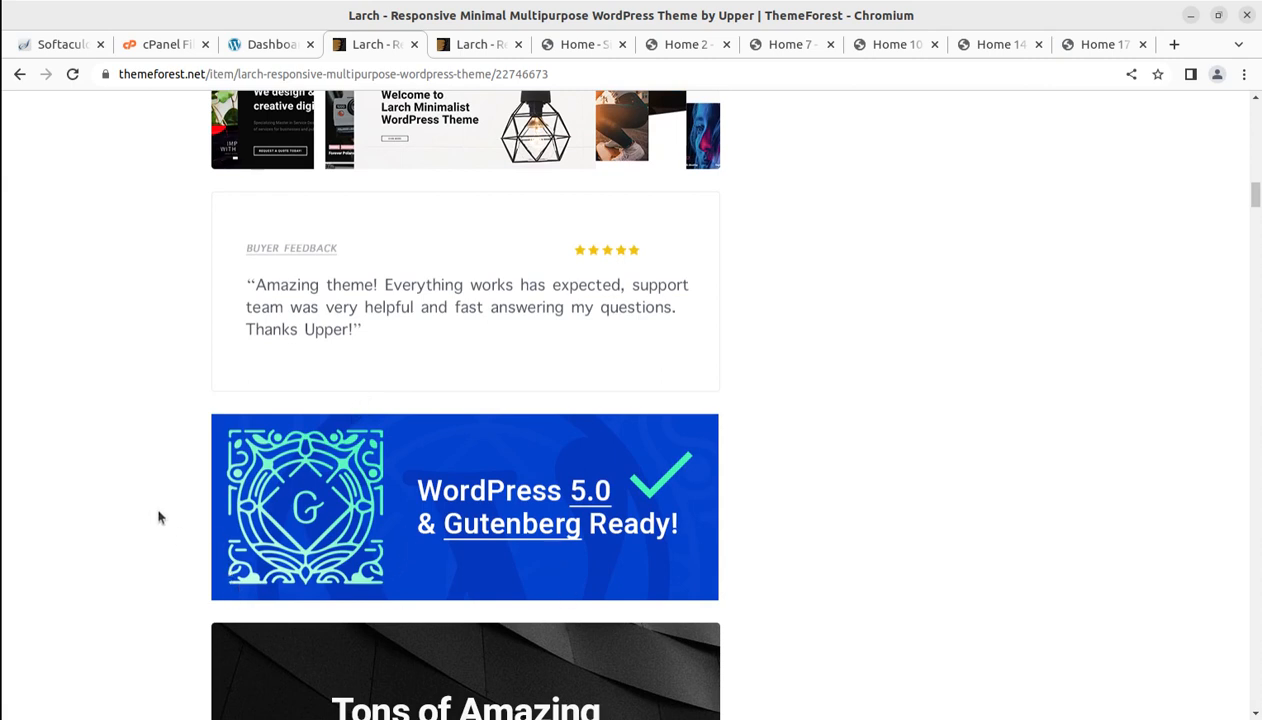
scroll(158, 517, down, 6)
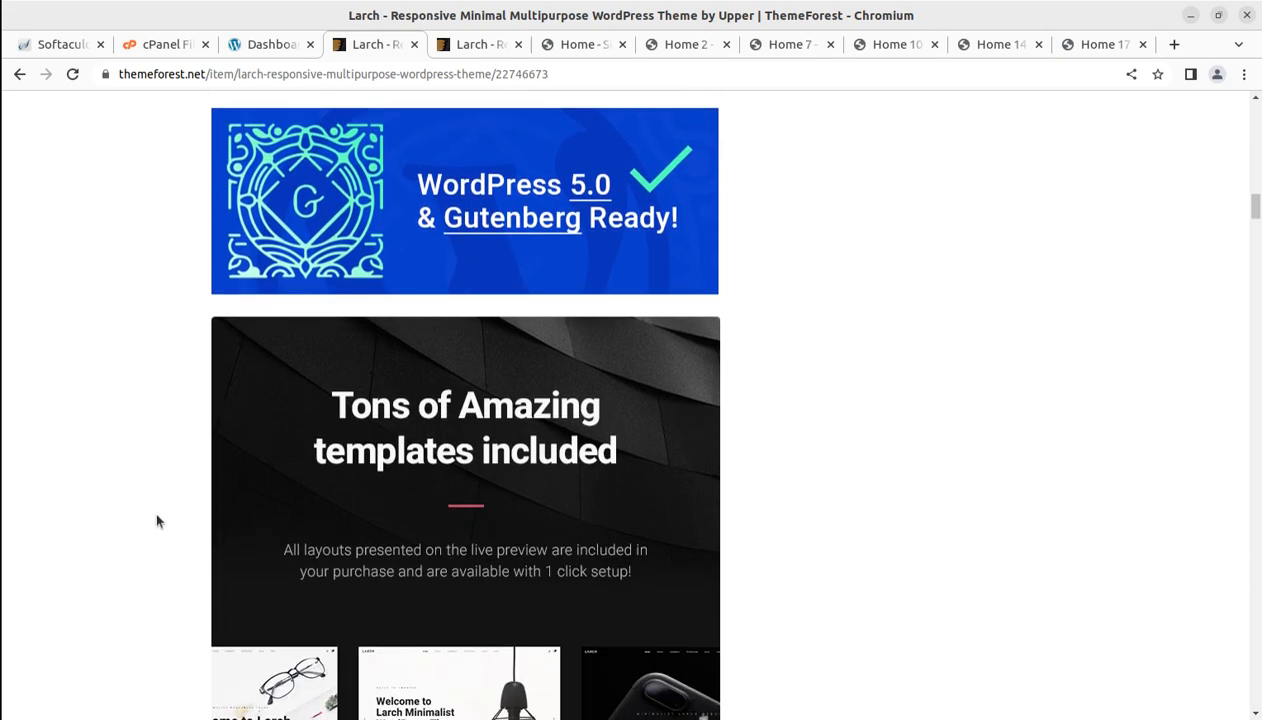
scroll(157, 521, down, 8)
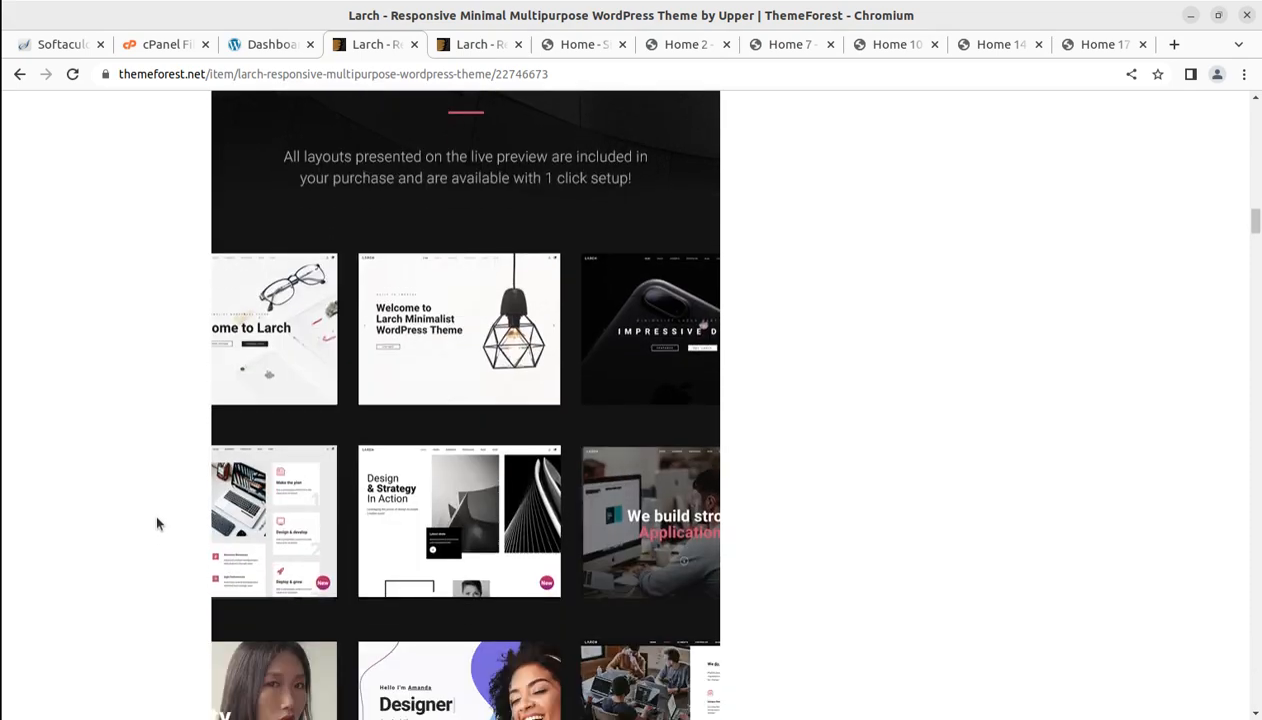
scroll(156, 522, up, 20)
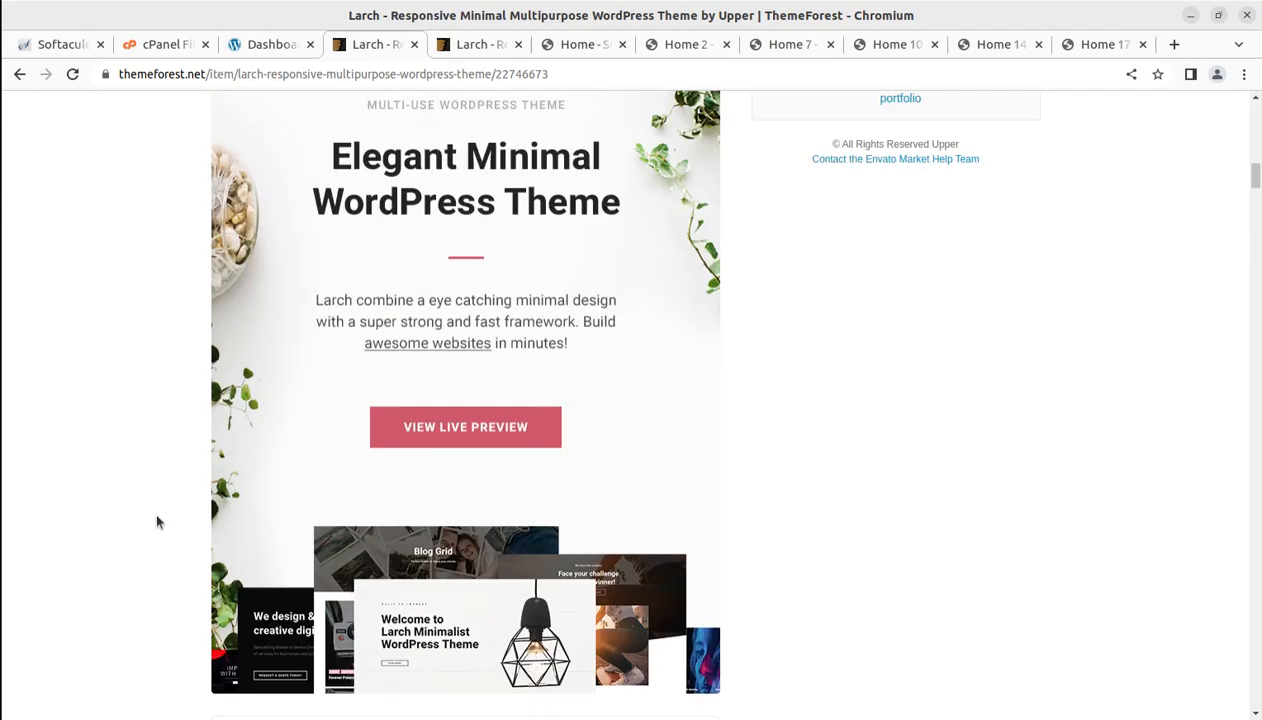
scroll(156, 521, up, 18)
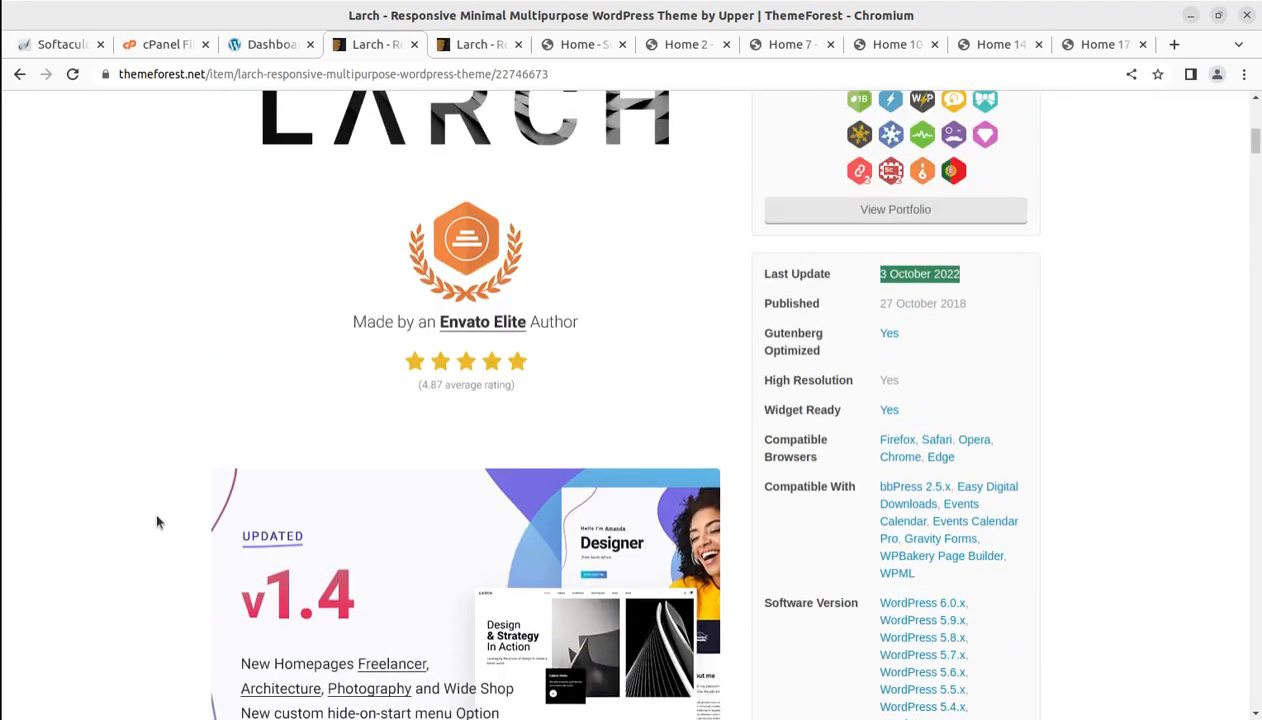
Return to the start of the item page, highlight the full theme title and clear the highlight
scroll(156, 521, up, 15)
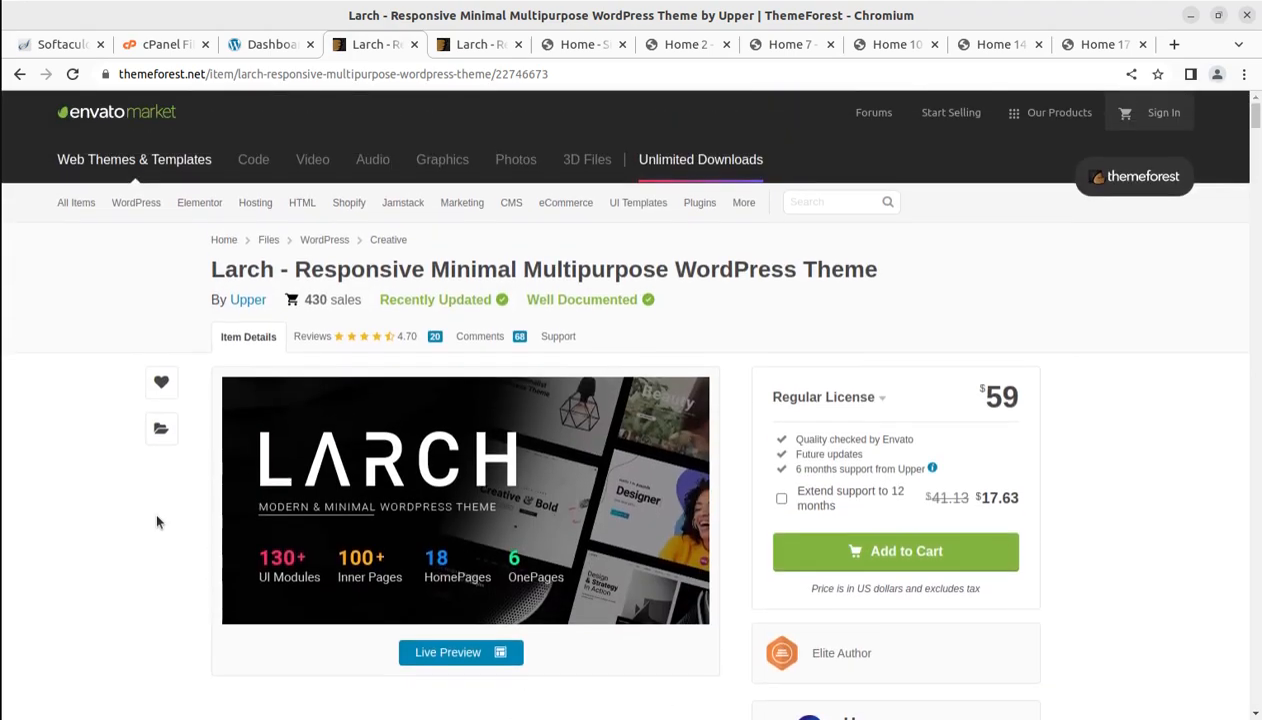
drag(205, 278, 888, 290)
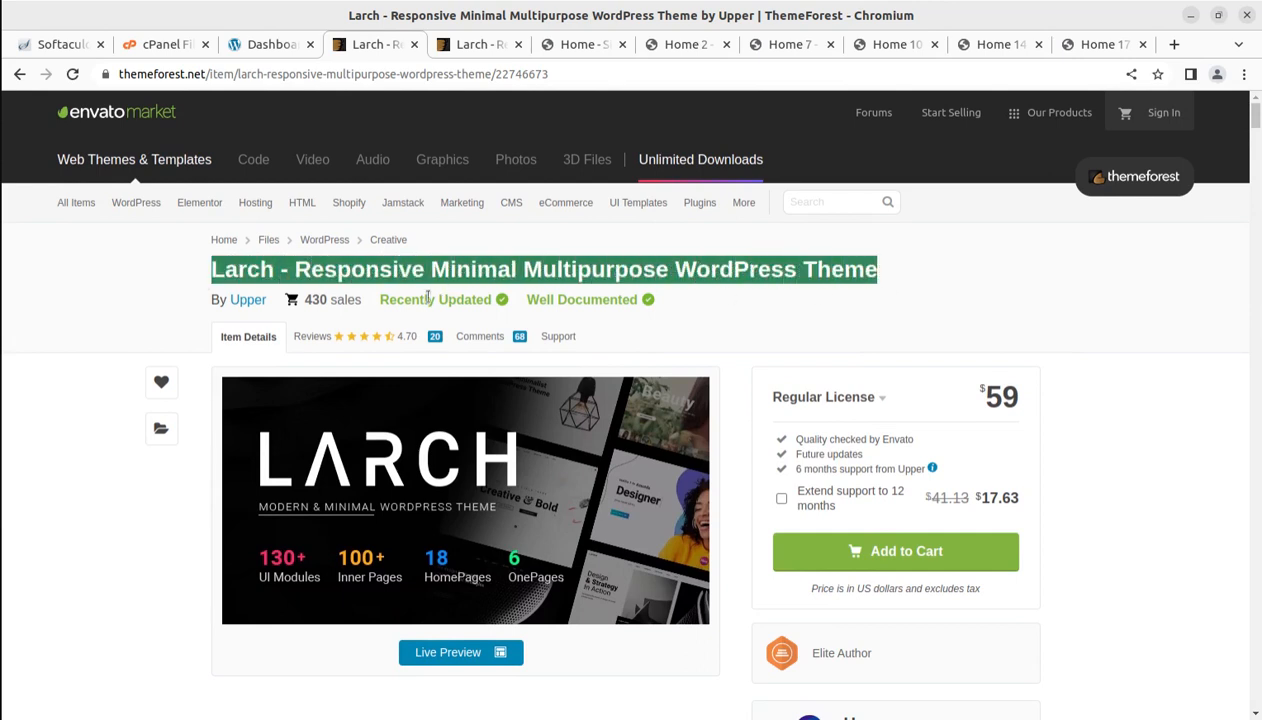
click(135, 315)
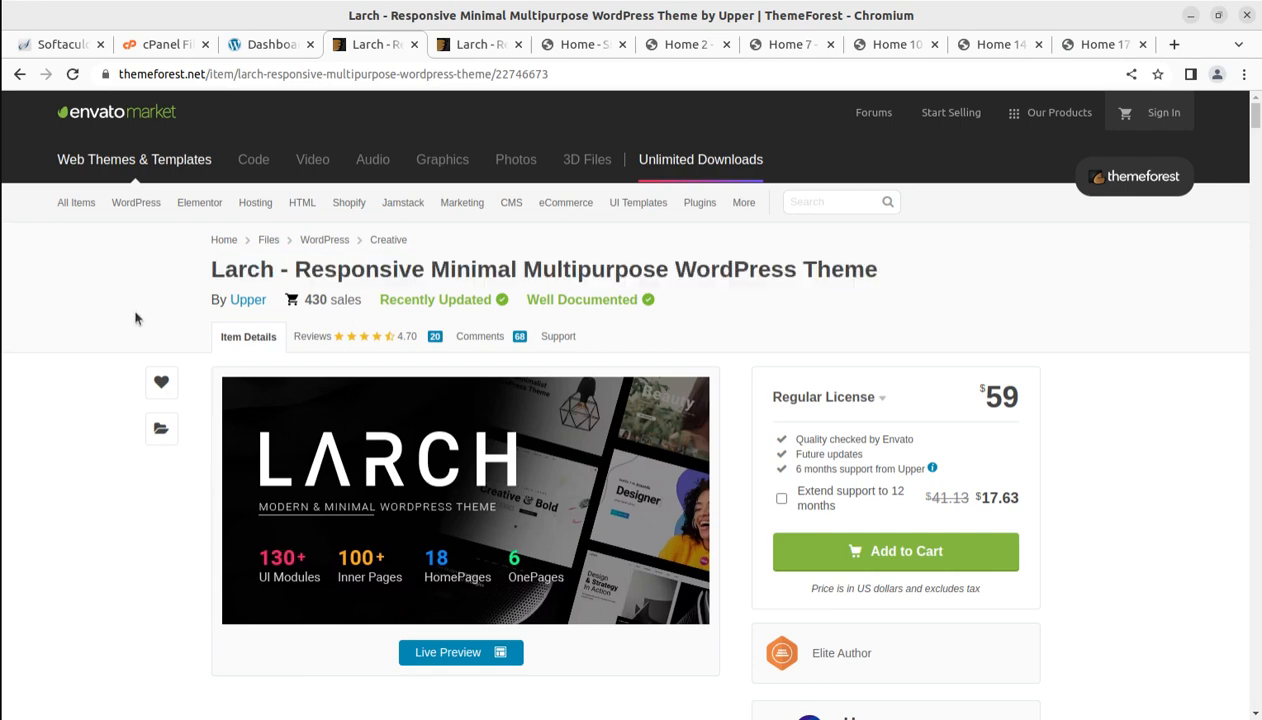
Go through the Larch full-screen preview and the open demos Home, Home 2, Home 7, Home 10, Home 14 and Home 17
click(277, 47)
click(380, 45)
click(476, 45)
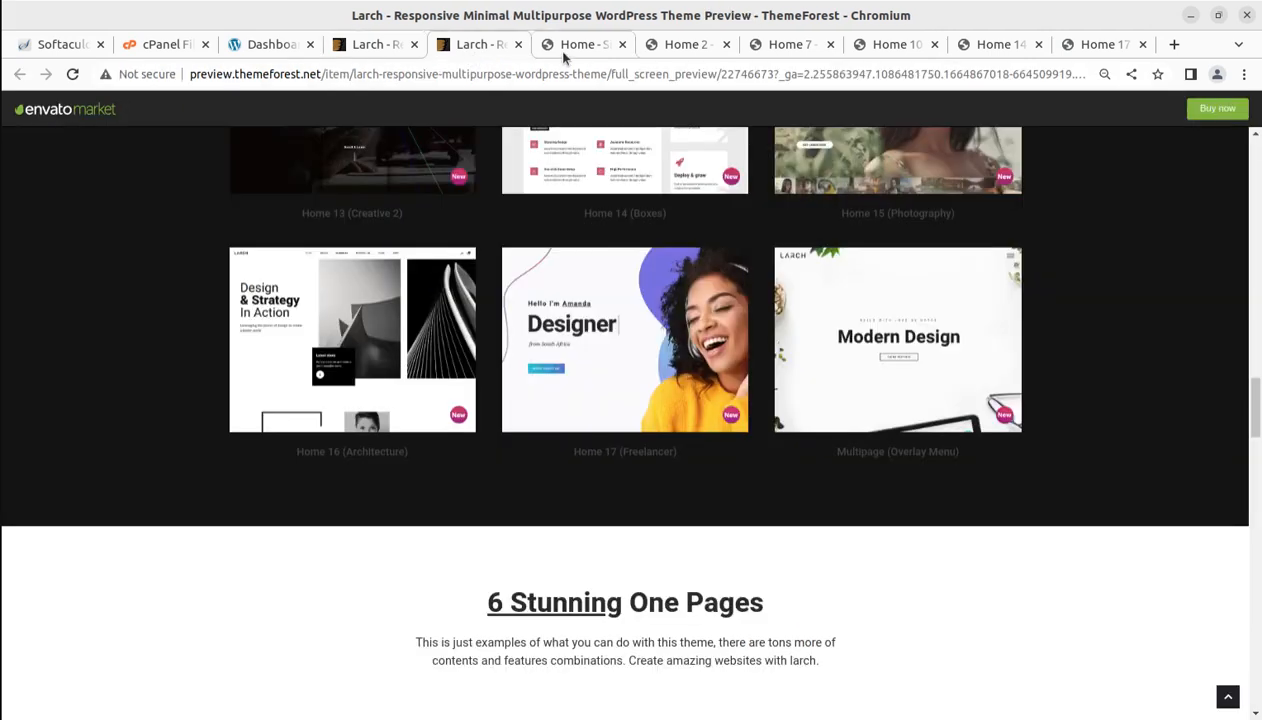
click(580, 45)
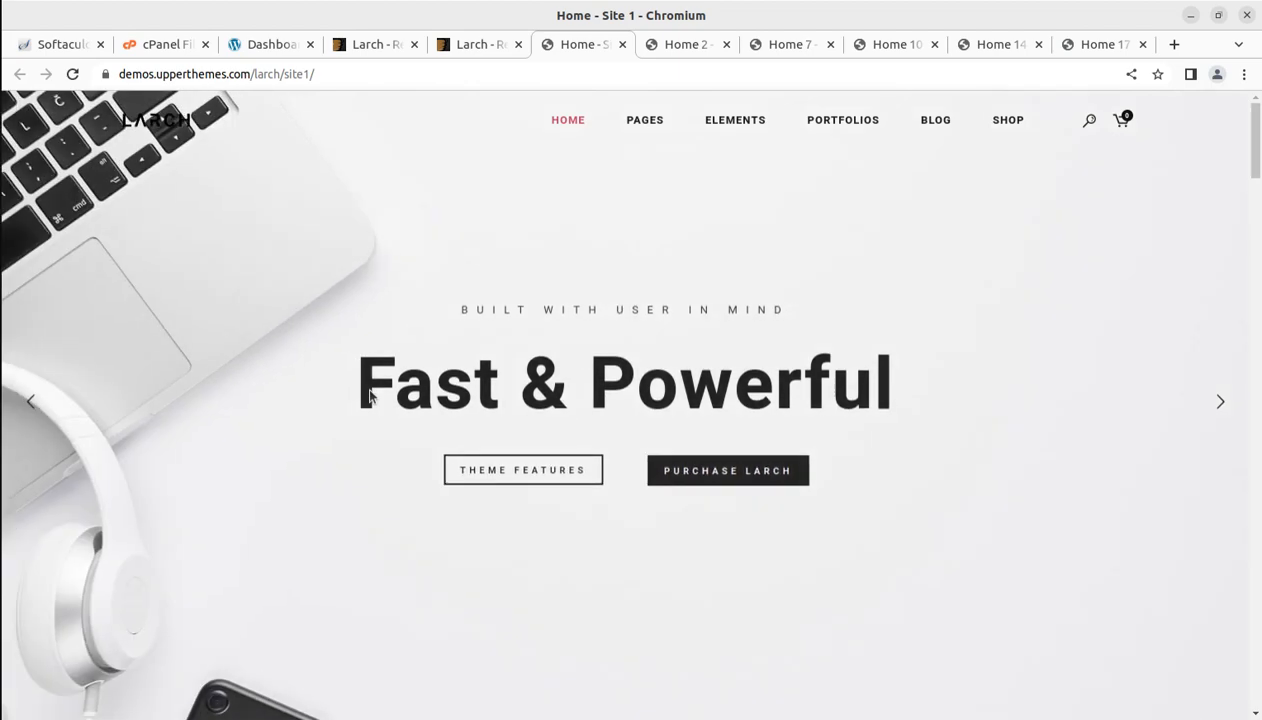
click(680, 46)
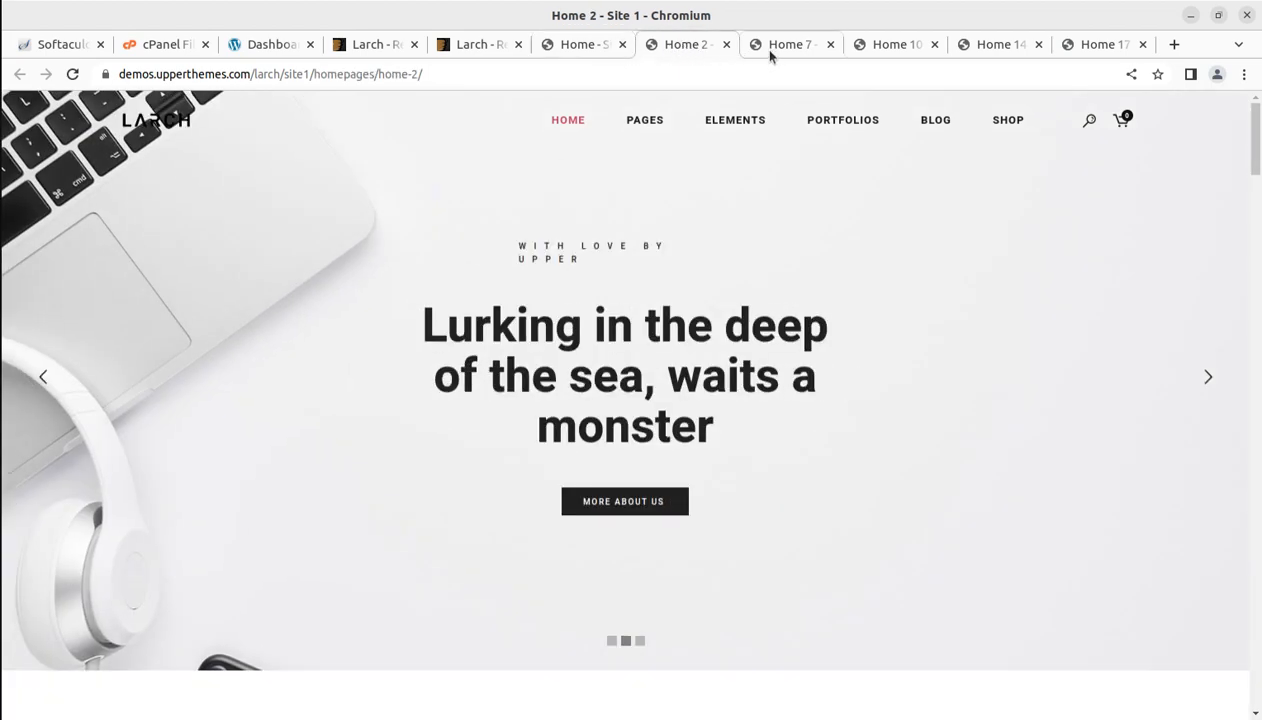
click(772, 47)
click(898, 47)
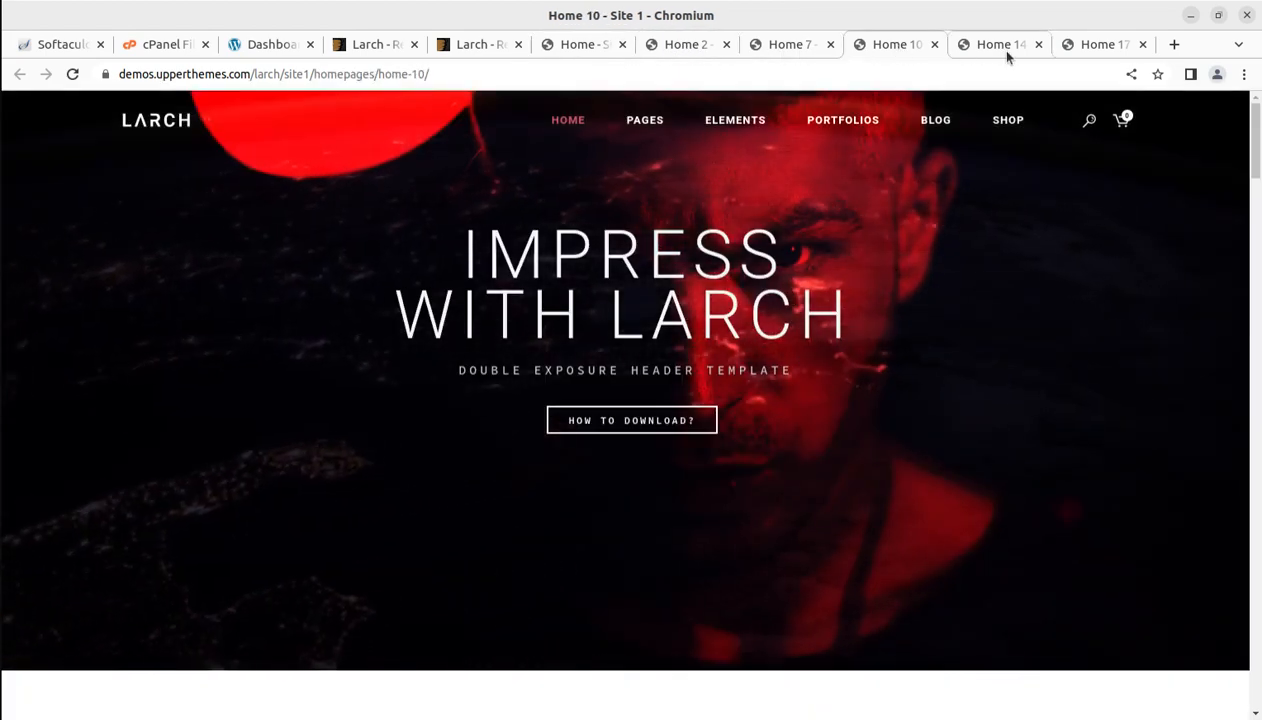
click(1002, 47)
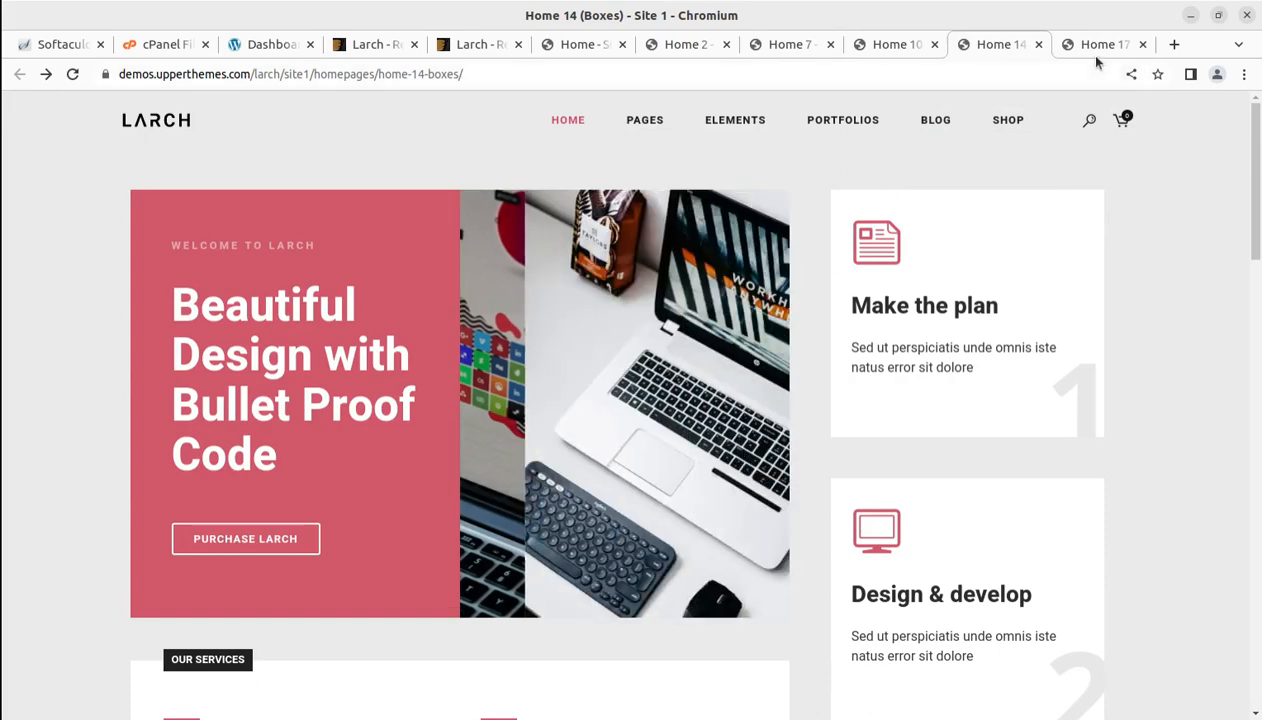
click(1096, 46)
scroll(419, 531, up, 10)
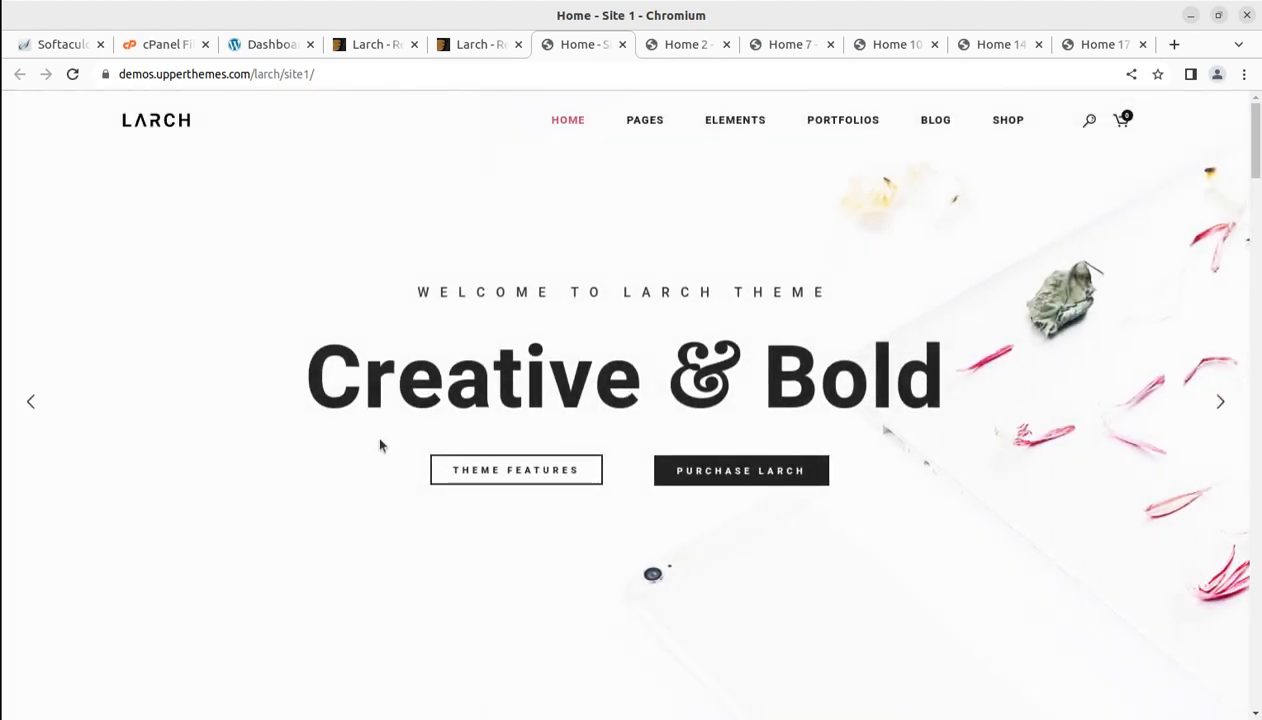
Open the cPanel home page from Softaculous WordPress Management and look over its Files, Databases and Domains sections
click(149, 50)
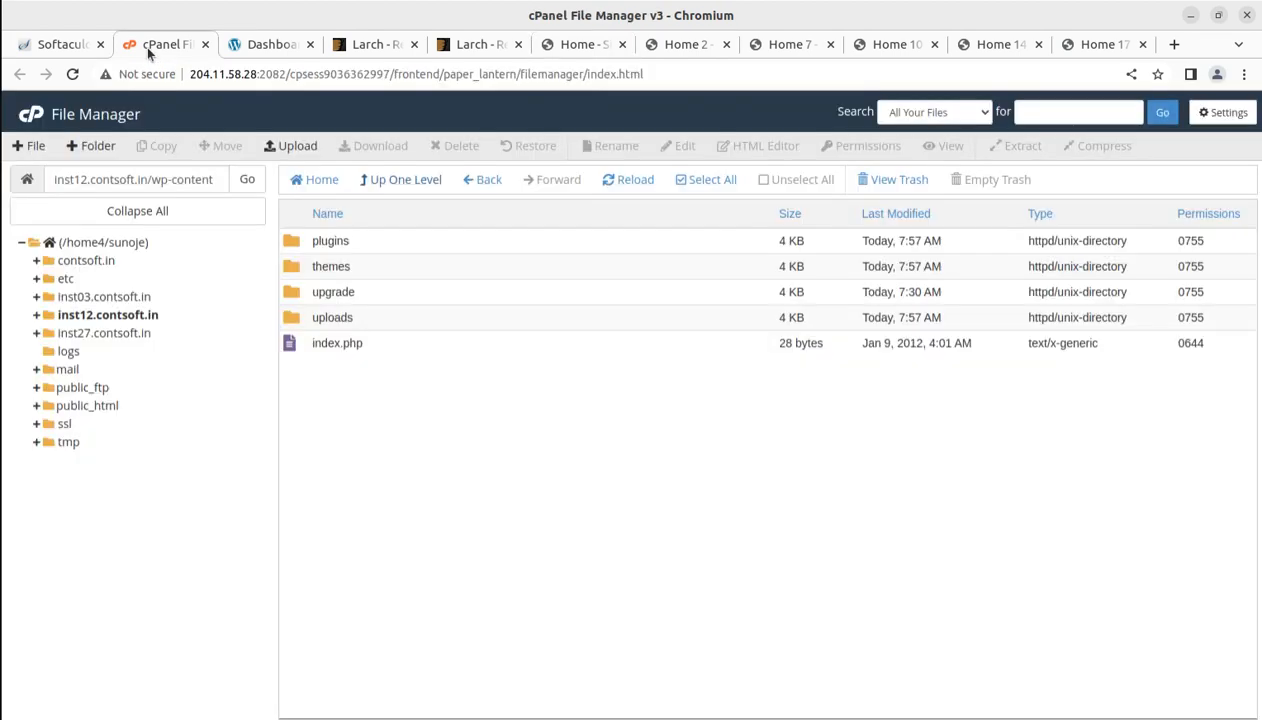
click(62, 45)
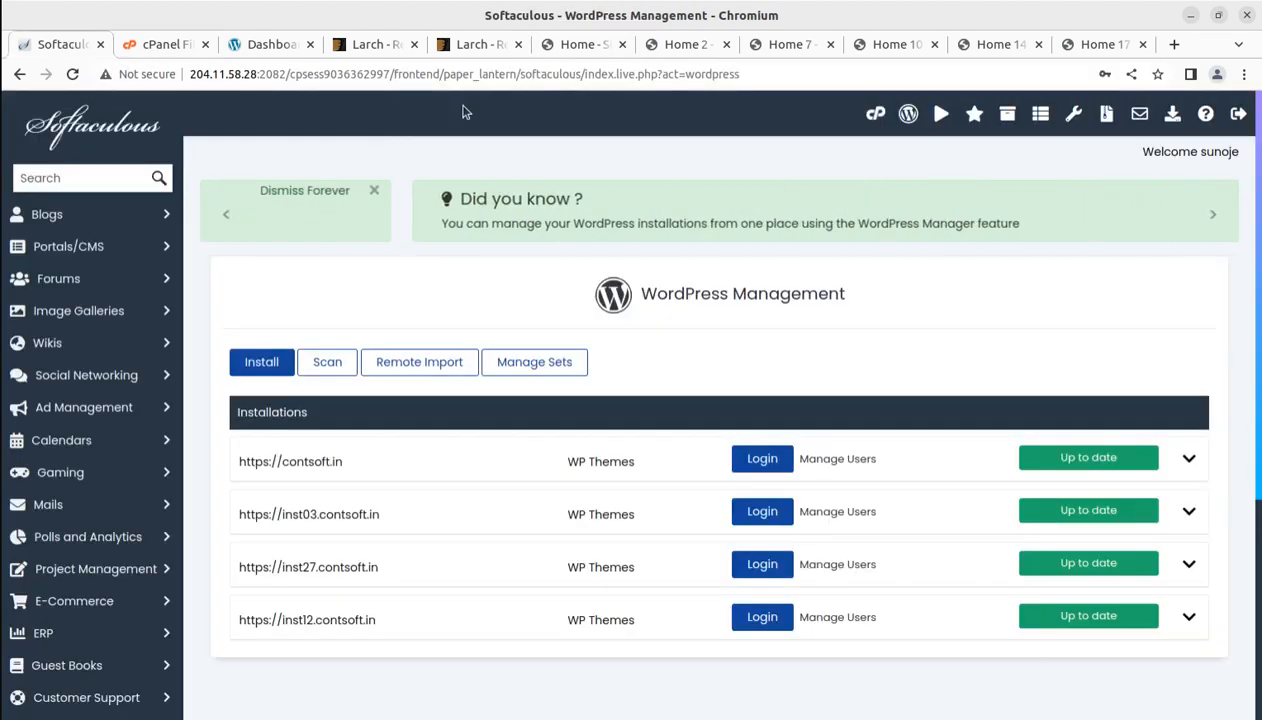
click(876, 115)
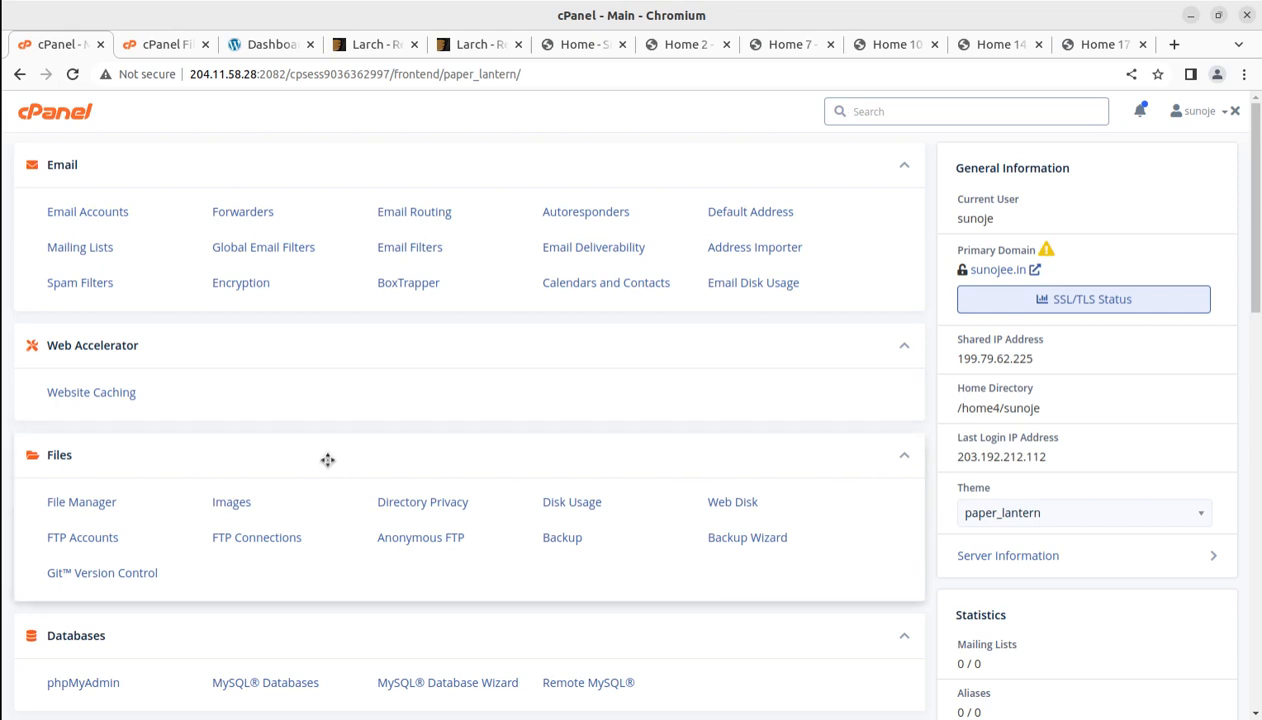
scroll(395, 454, down, 3)
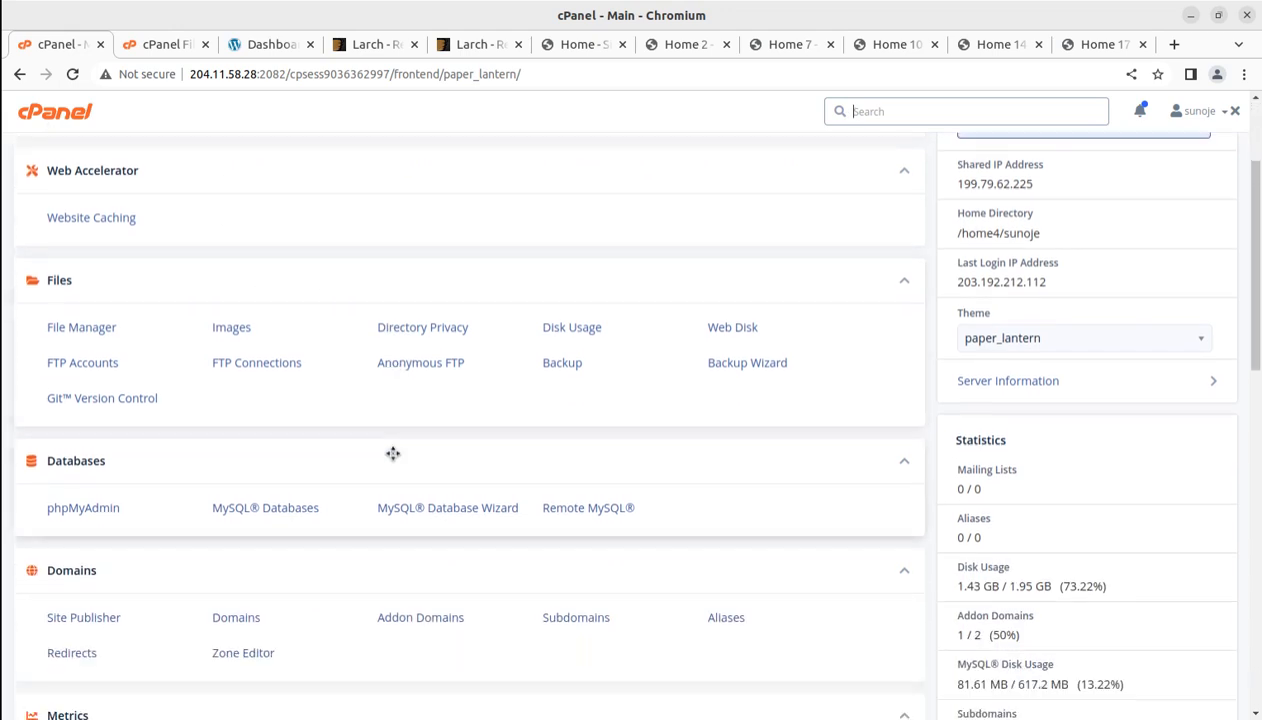
scroll(393, 454, down, 2)
Show the wp-content folder of inst12.contsoft.in in File Manager, alternating with the cPanel home page
click(166, 44)
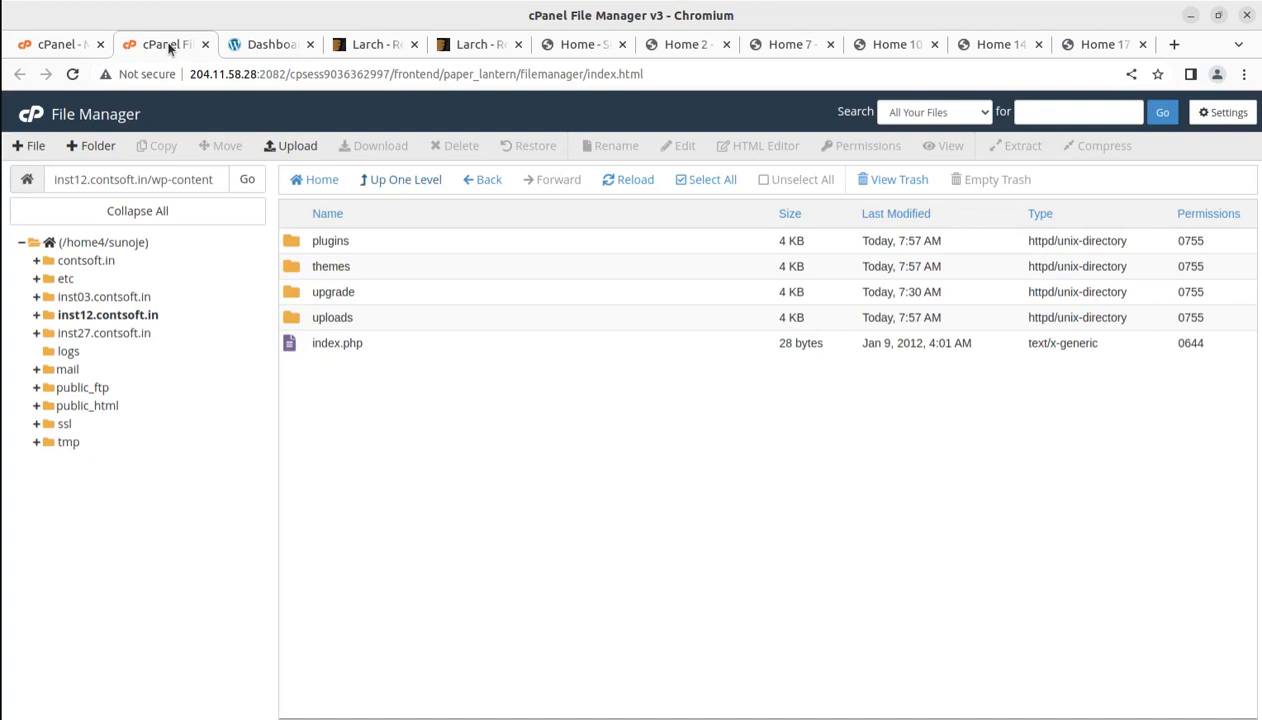
click(64, 47)
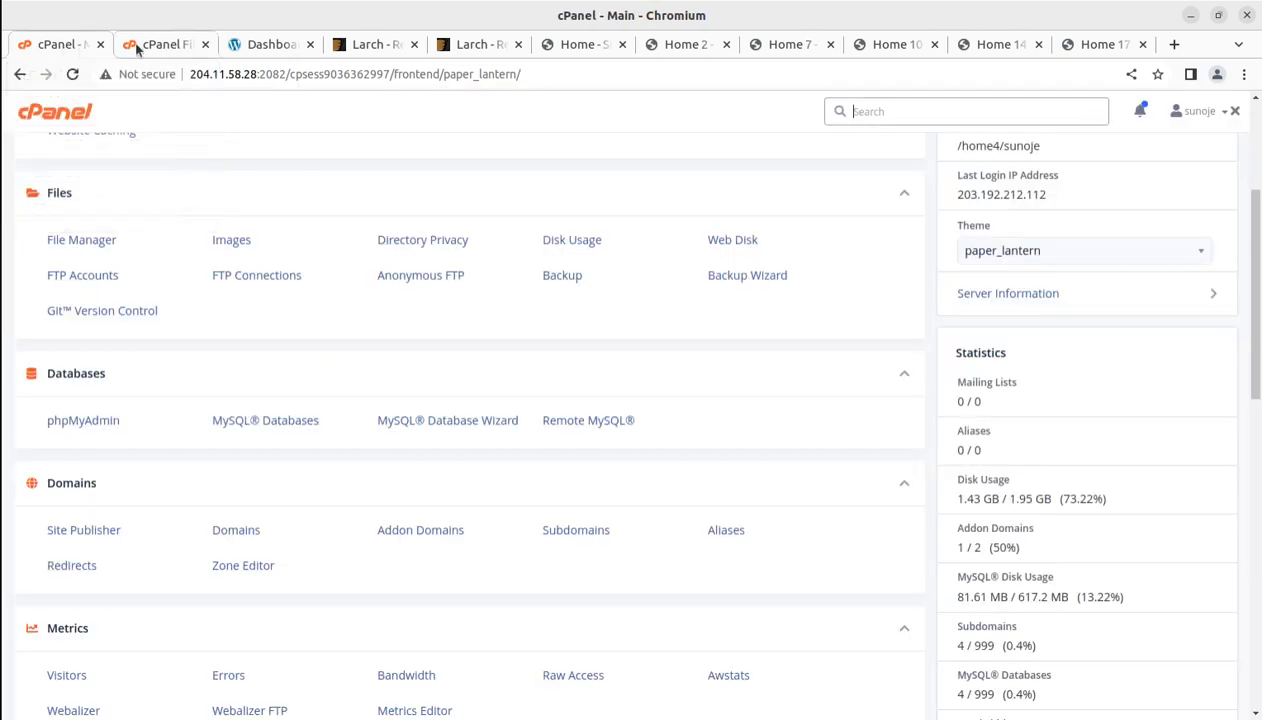
click(168, 46)
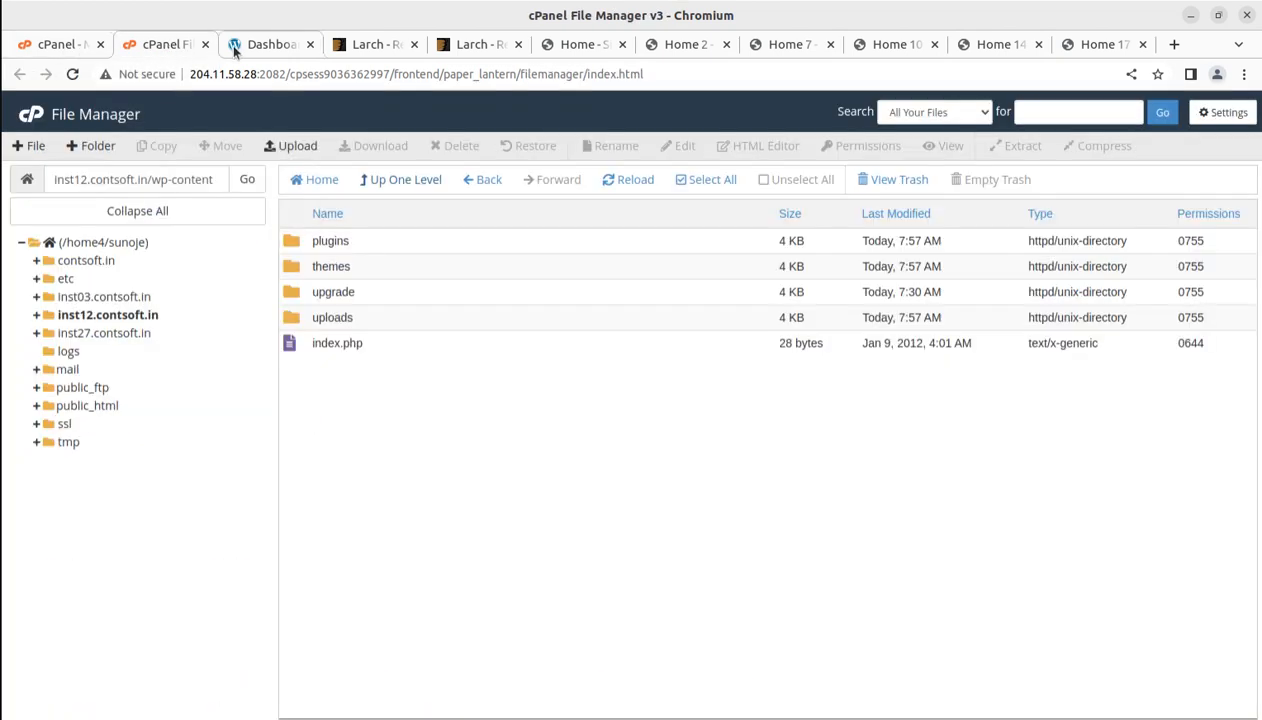
Switch to the WordPress dashboard and highlight the WordPress version and active theme line in the At a Glance box
click(238, 49)
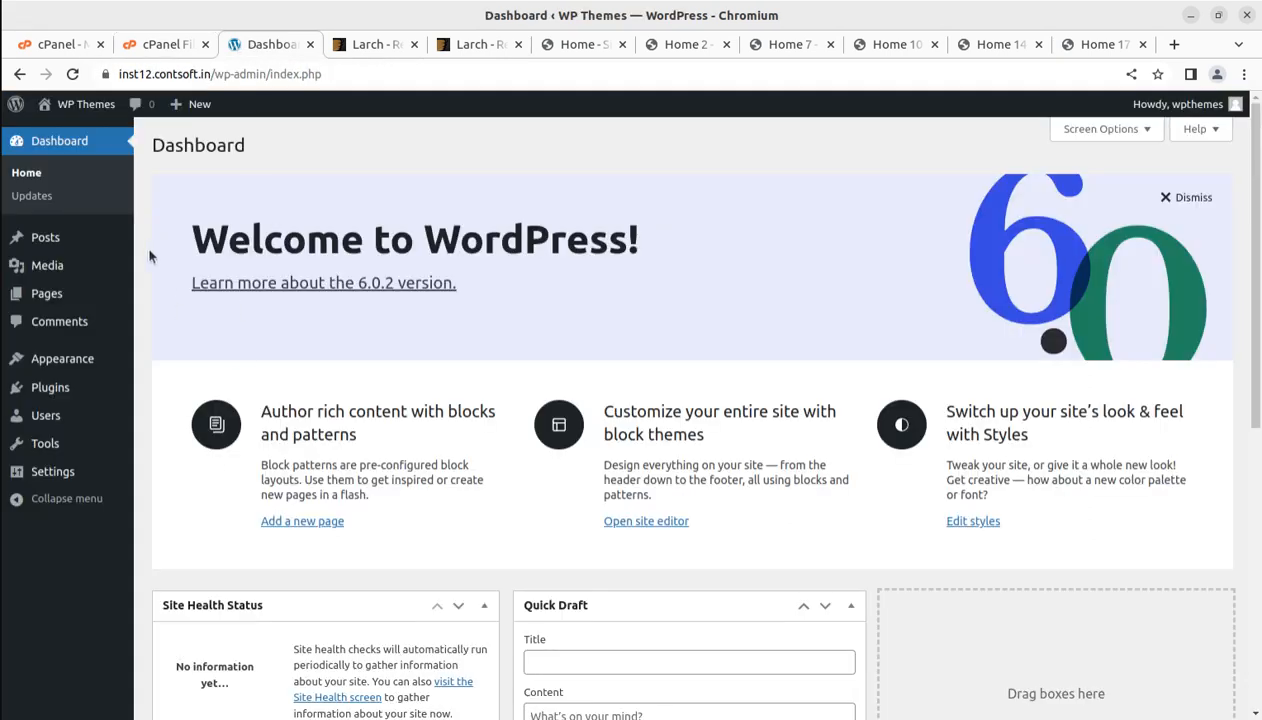
scroll(190, 510, down, 4)
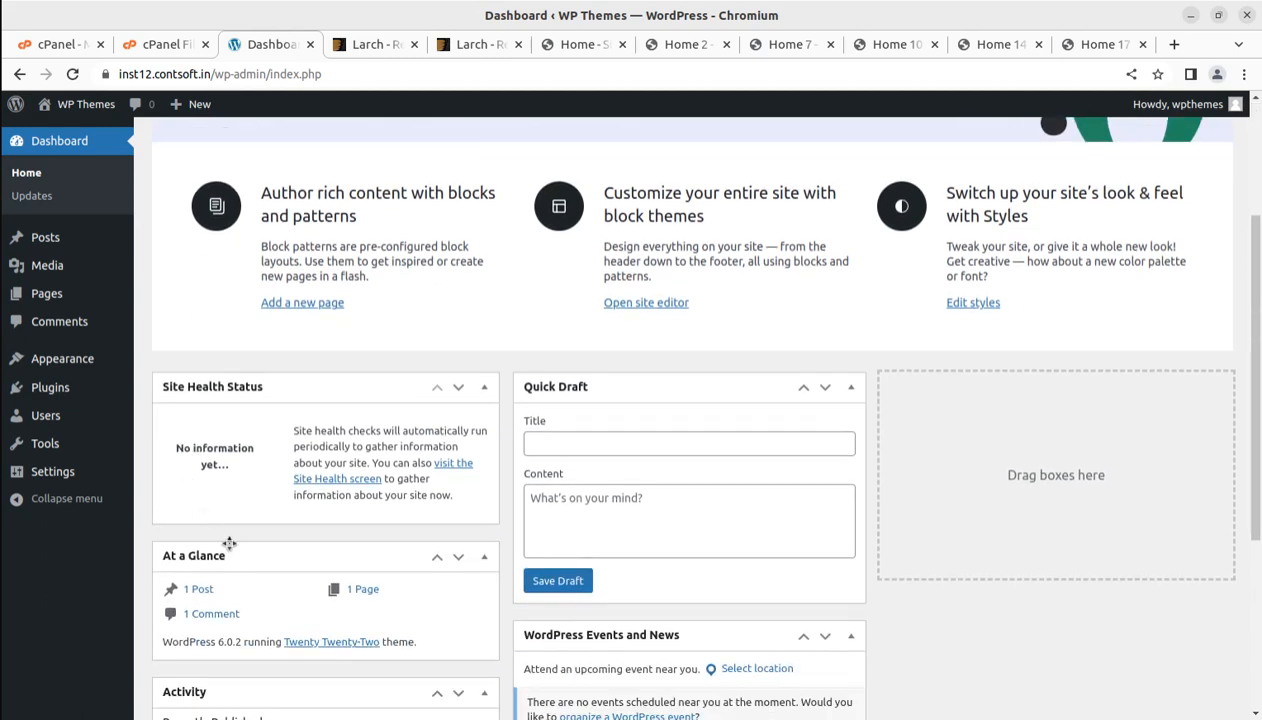
scroll(411, 634, down, 3)
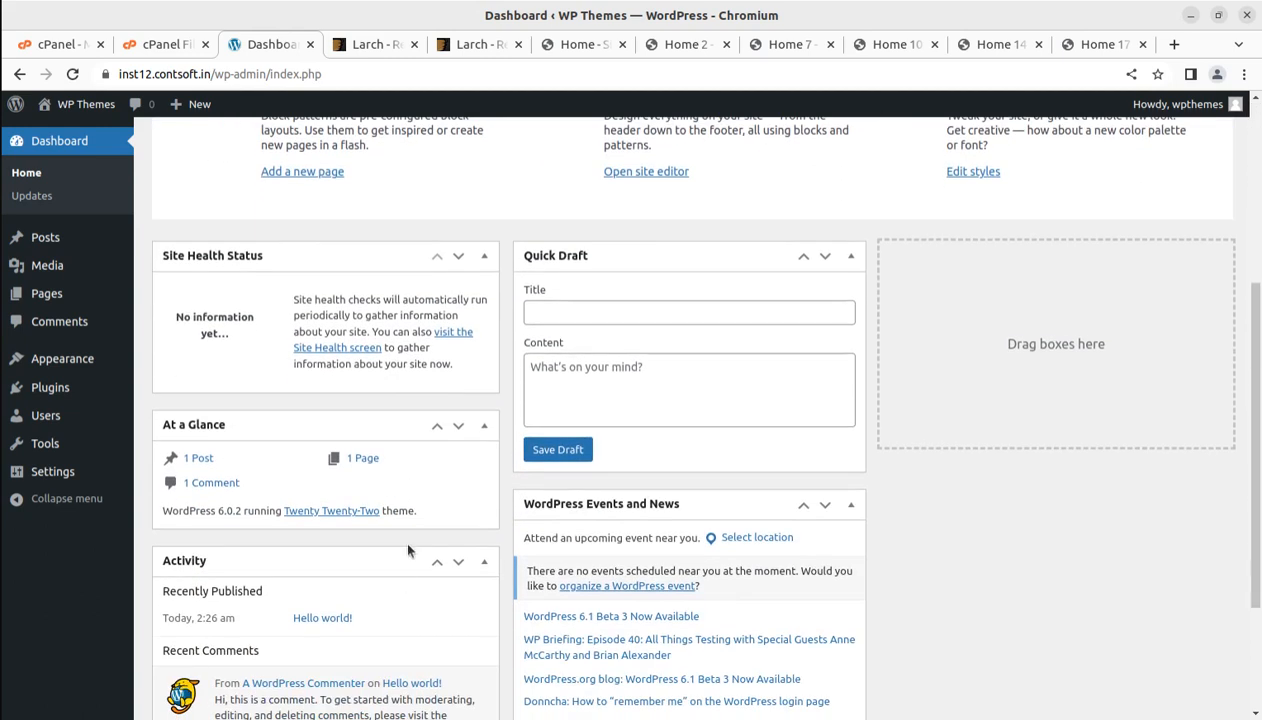
drag(430, 520, 171, 512)
click(400, 493)
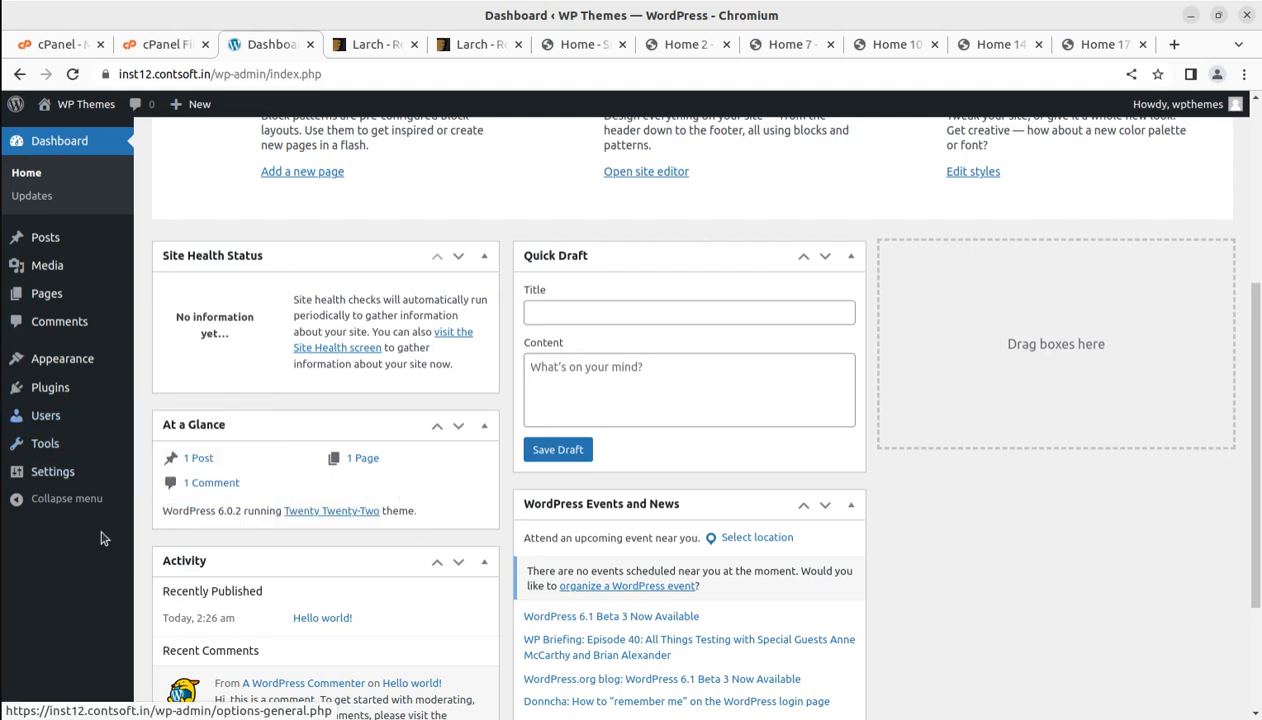
Open the WordPress Site Health status page and highlight the status message below its heading
mouse_move(30, 442)
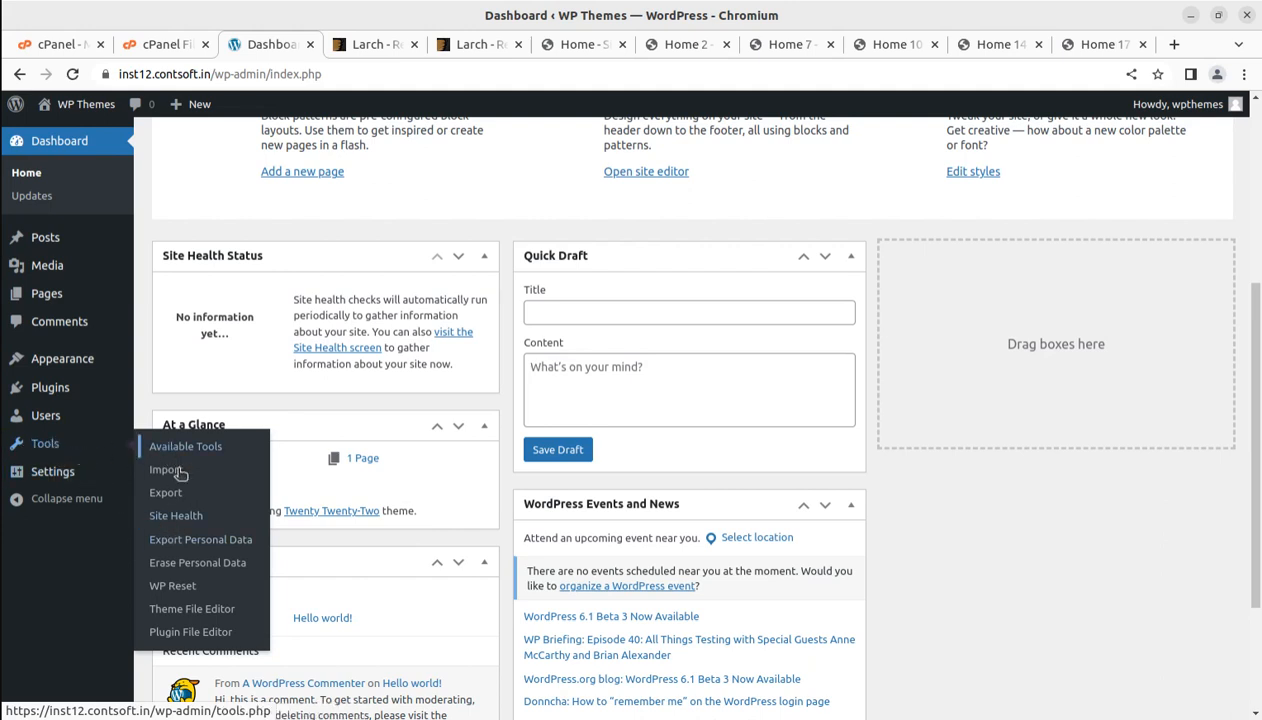
click(174, 527)
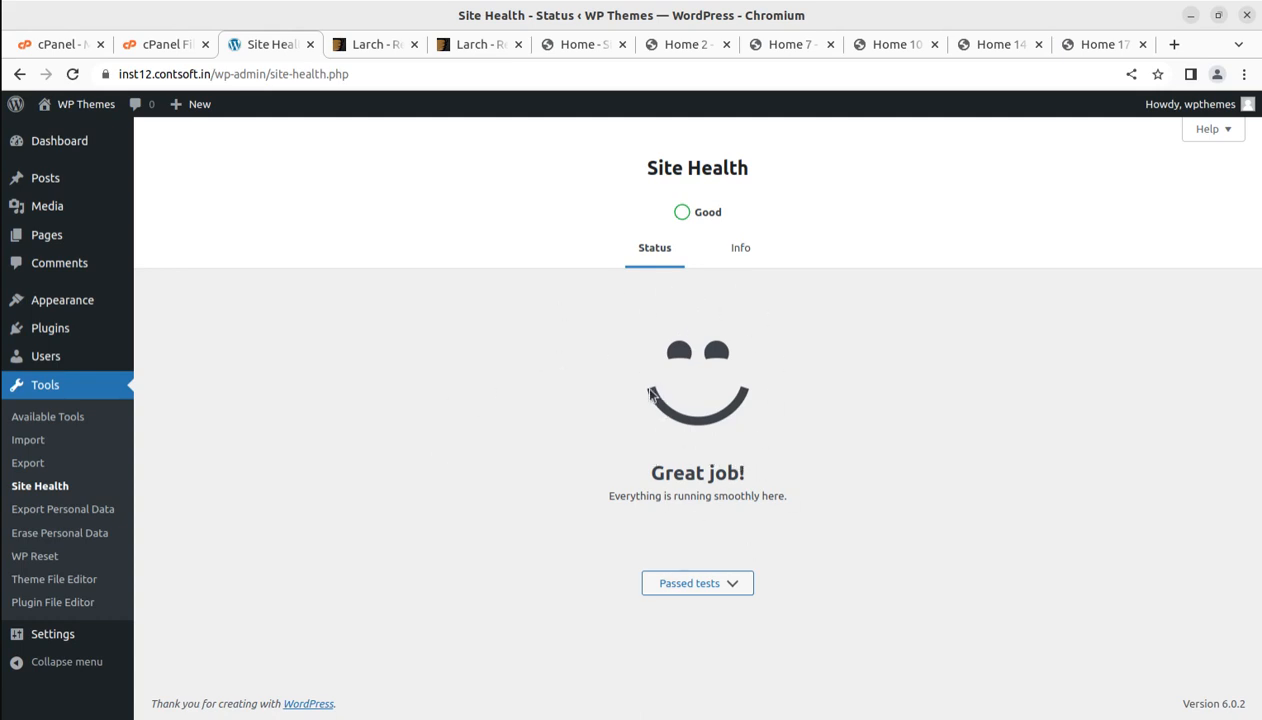
drag(608, 496, 790, 503)
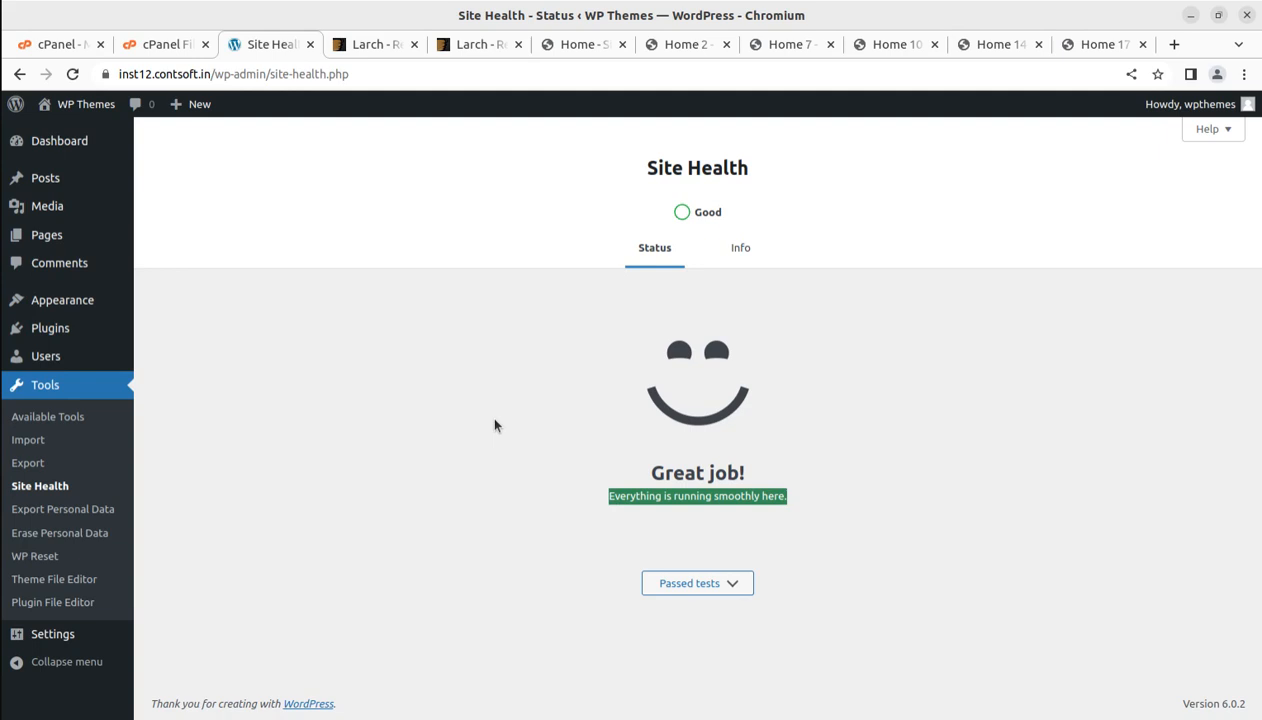
Return to the WordPress dashboard and switch to the desktop file manager showing the larch_v2.2 download folder
click(66, 146)
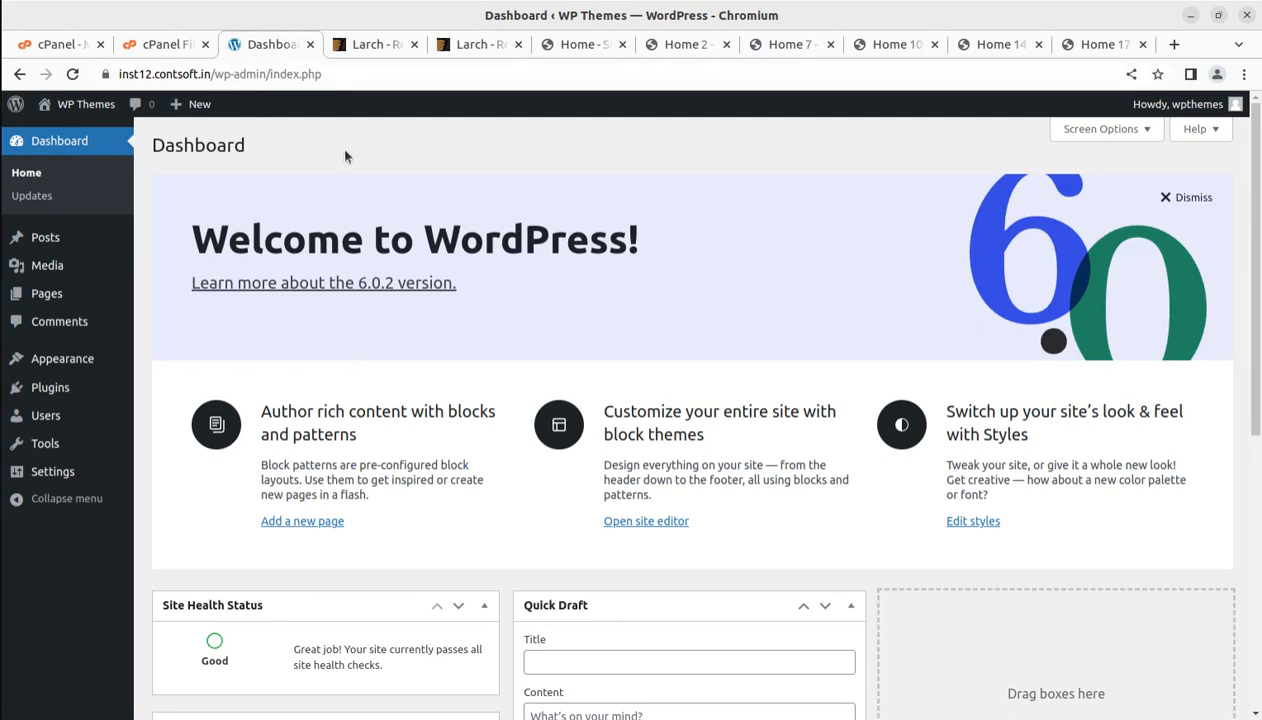
key(alt+Tab)
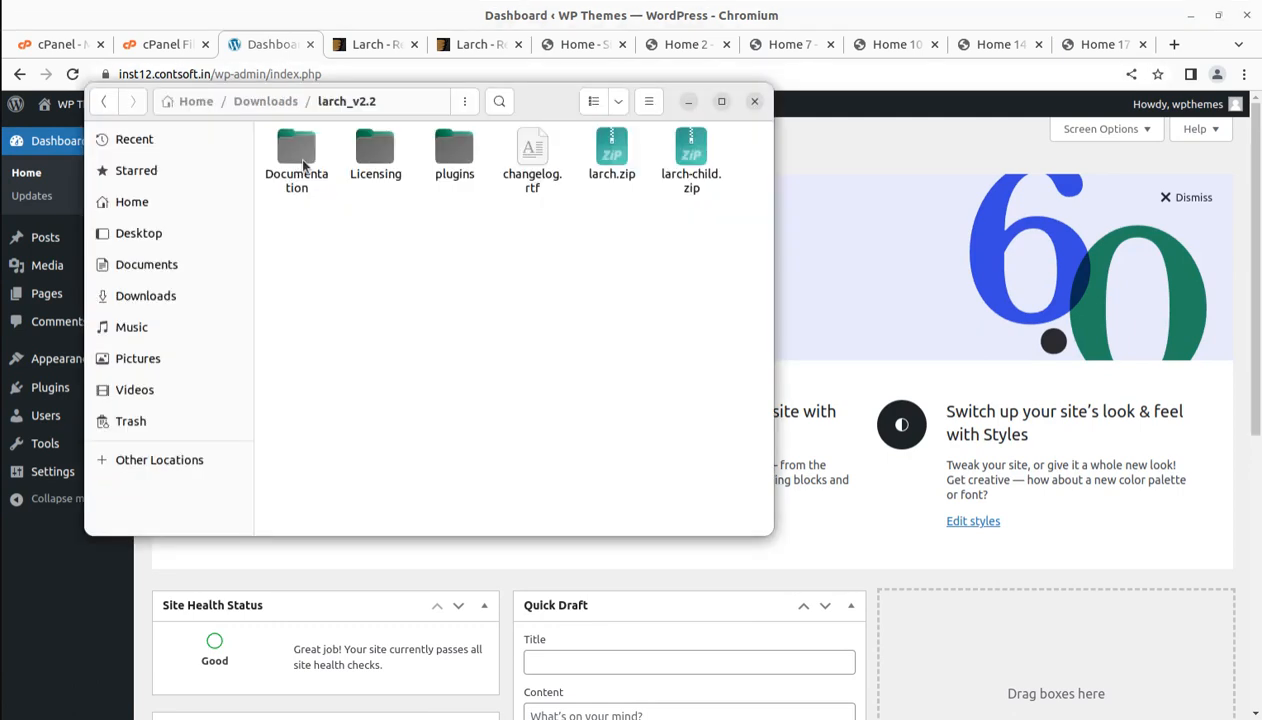
Open the plugins folder inside larch_v2.2, point out its bundled plugin archives, and return to the larch_v2.2 folder
double_click(452, 168)
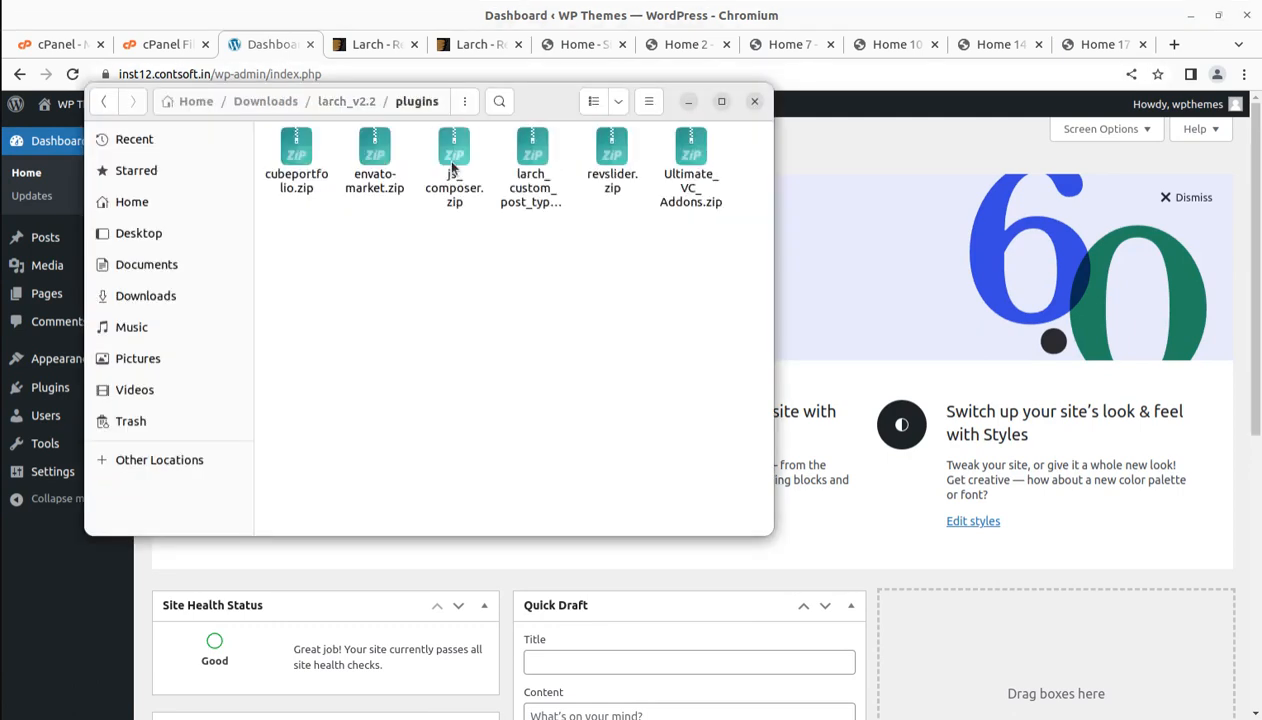
drag(286, 220, 699, 155)
click(474, 203)
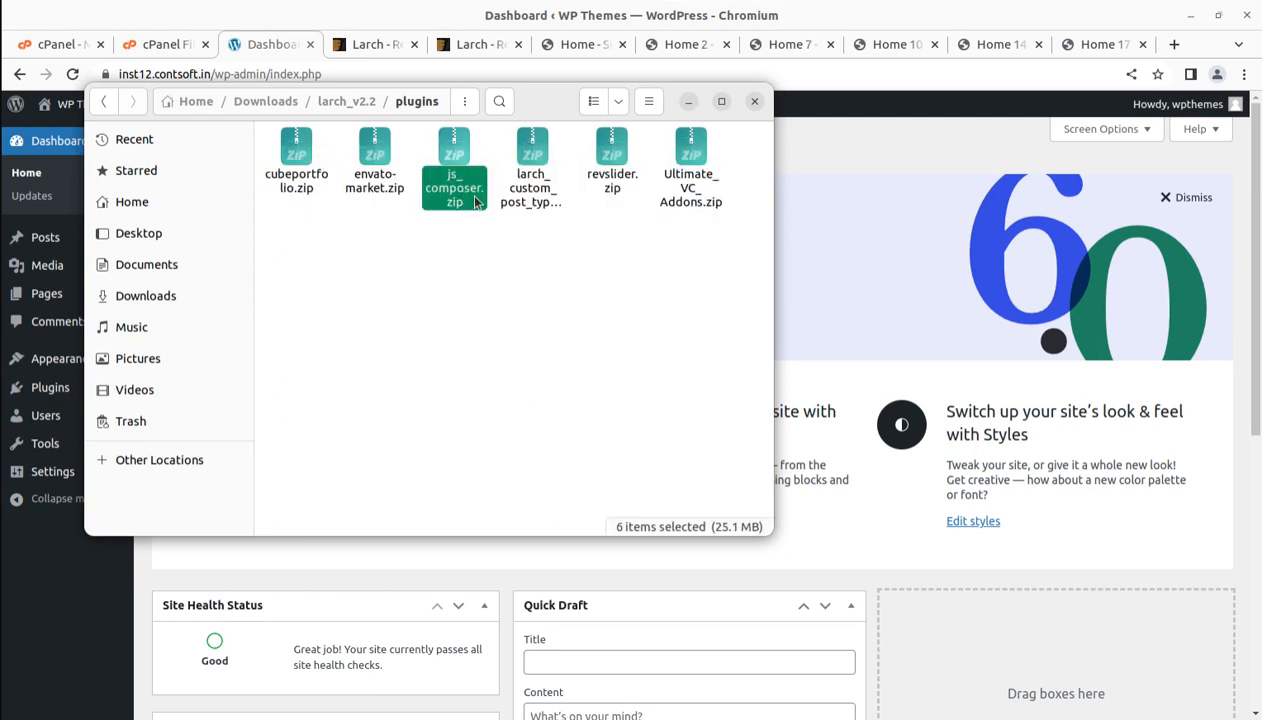
click(524, 218)
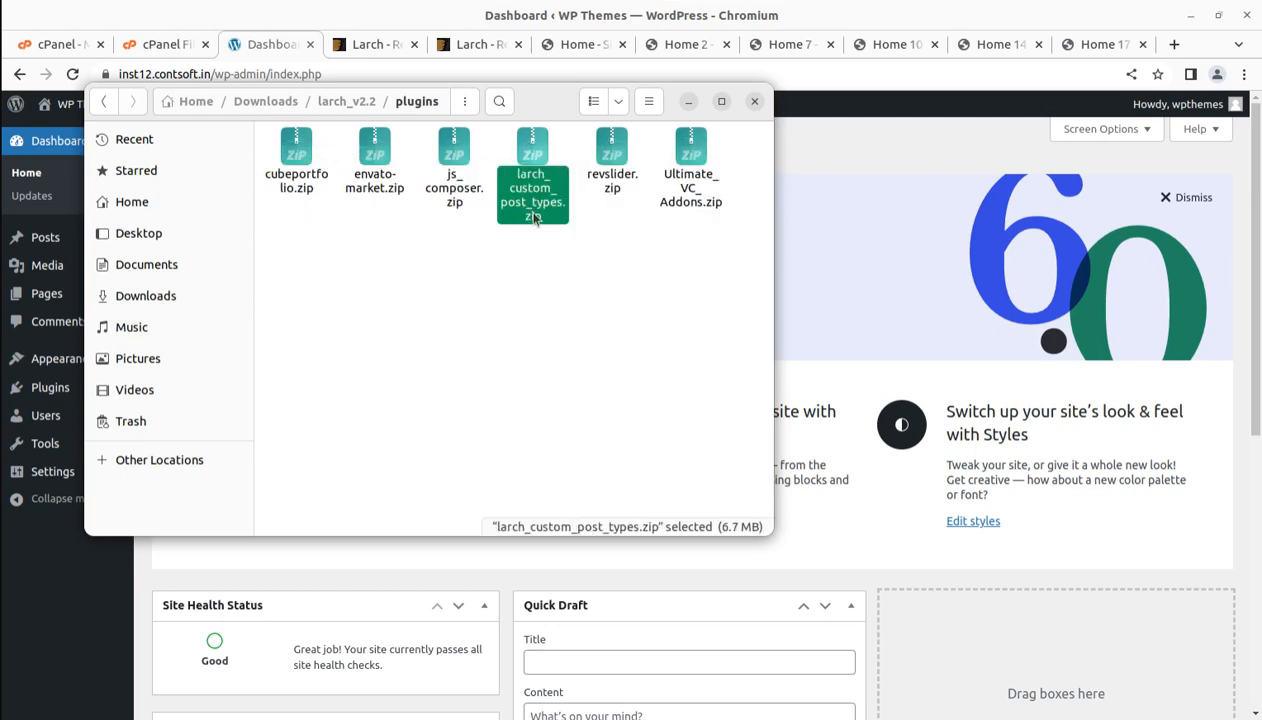
click(609, 186)
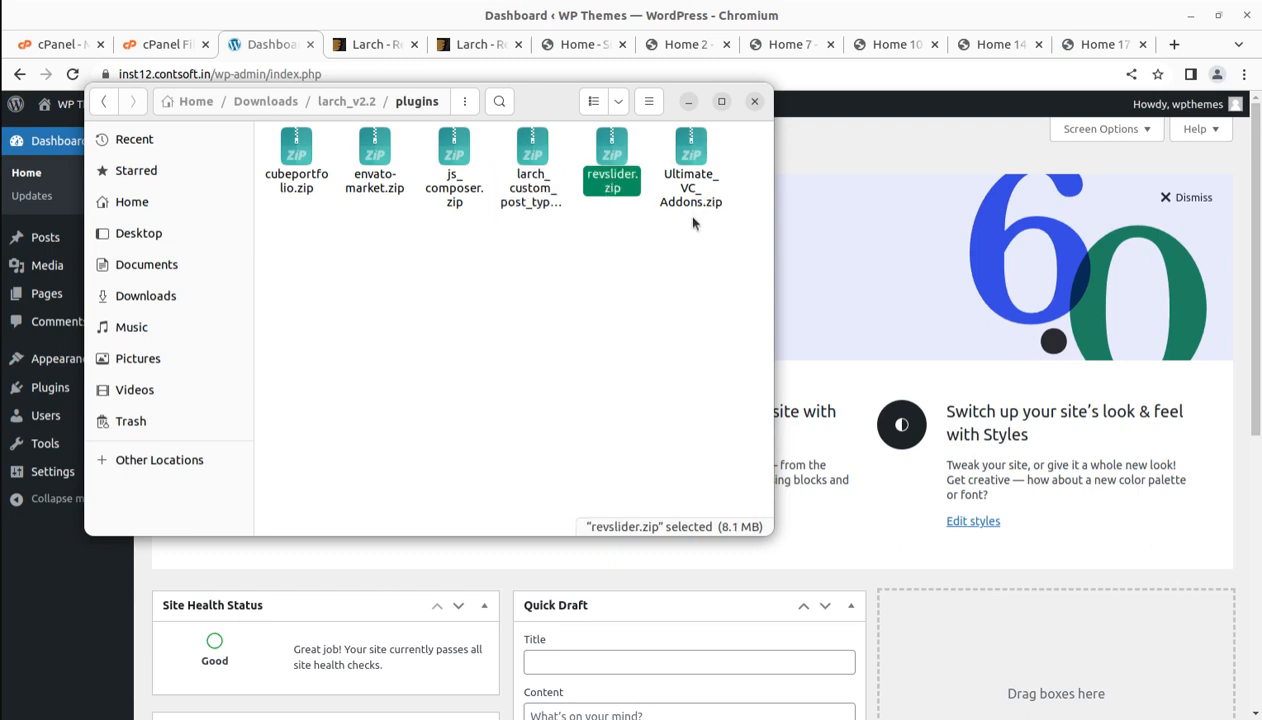
click(391, 192)
click(295, 165)
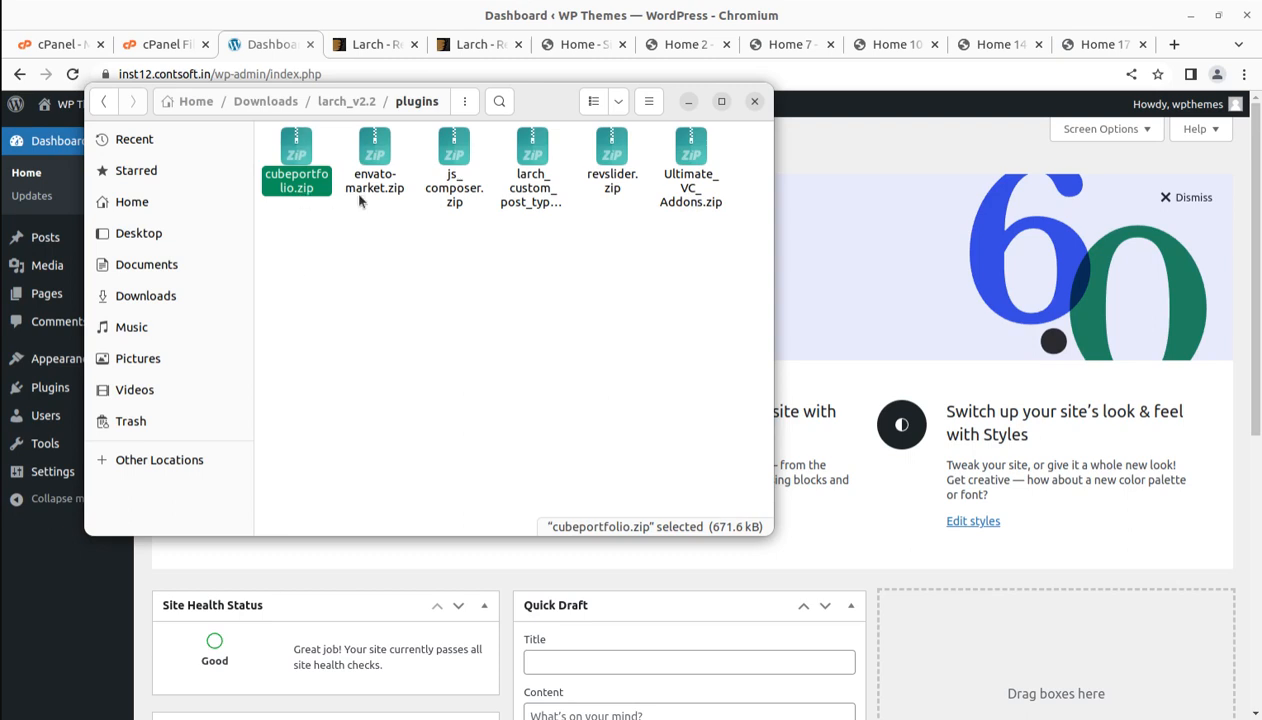
drag(305, 236, 680, 120)
click(350, 101)
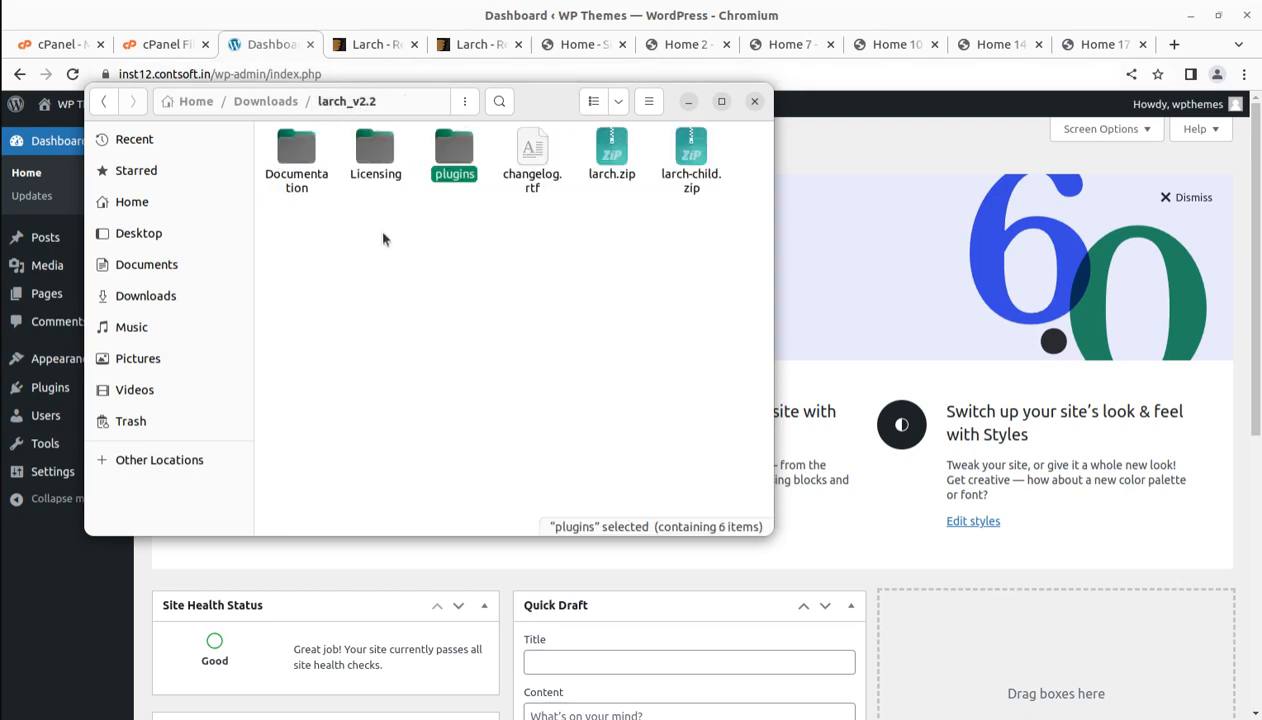
Point out the remaining larch_v2.2 items, including the Licensing and Documentation folders, changelog.rtf, larch-child.zip and larch.zip, and minimize the file manager
click(372, 176)
click(296, 152)
click(513, 160)
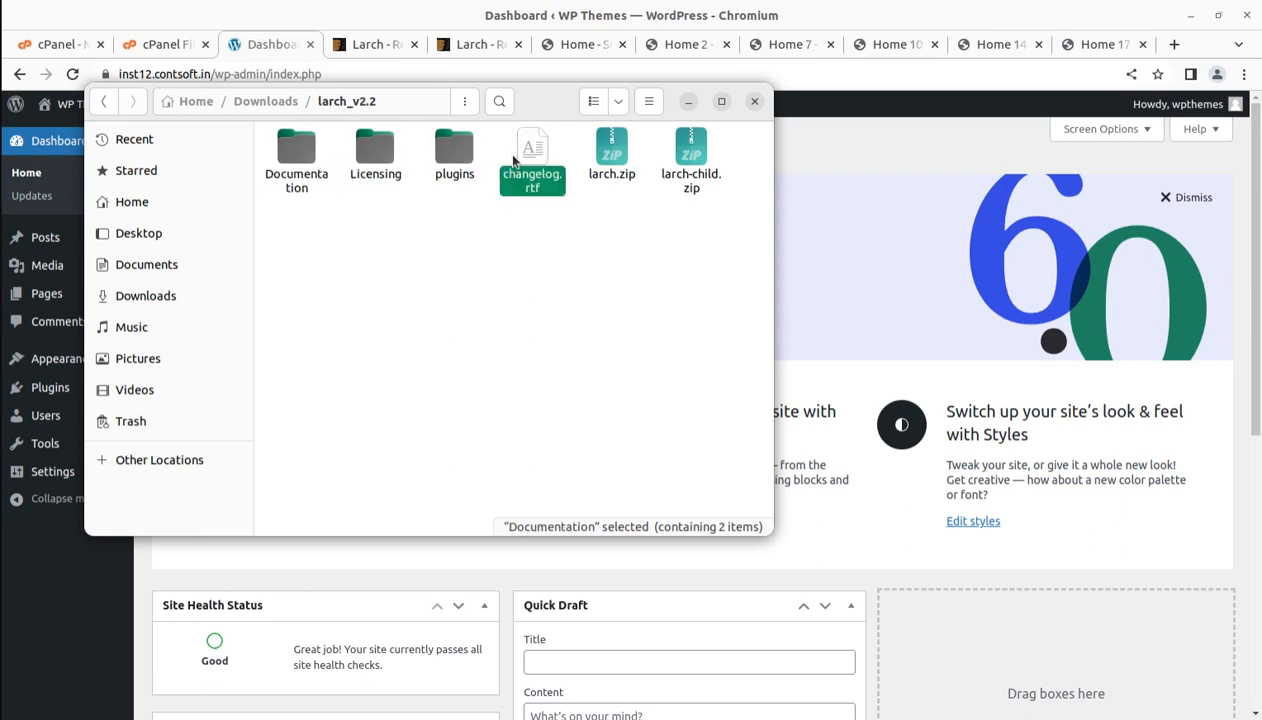
click(606, 168)
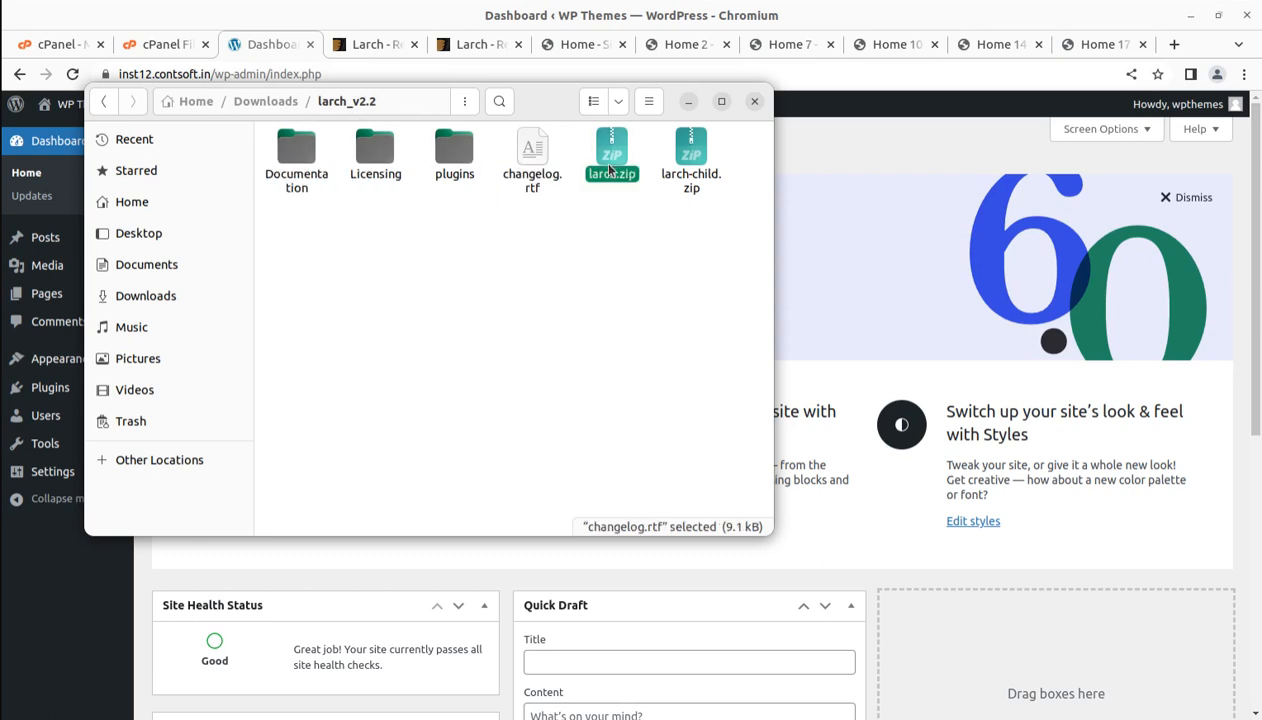
click(690, 162)
click(606, 168)
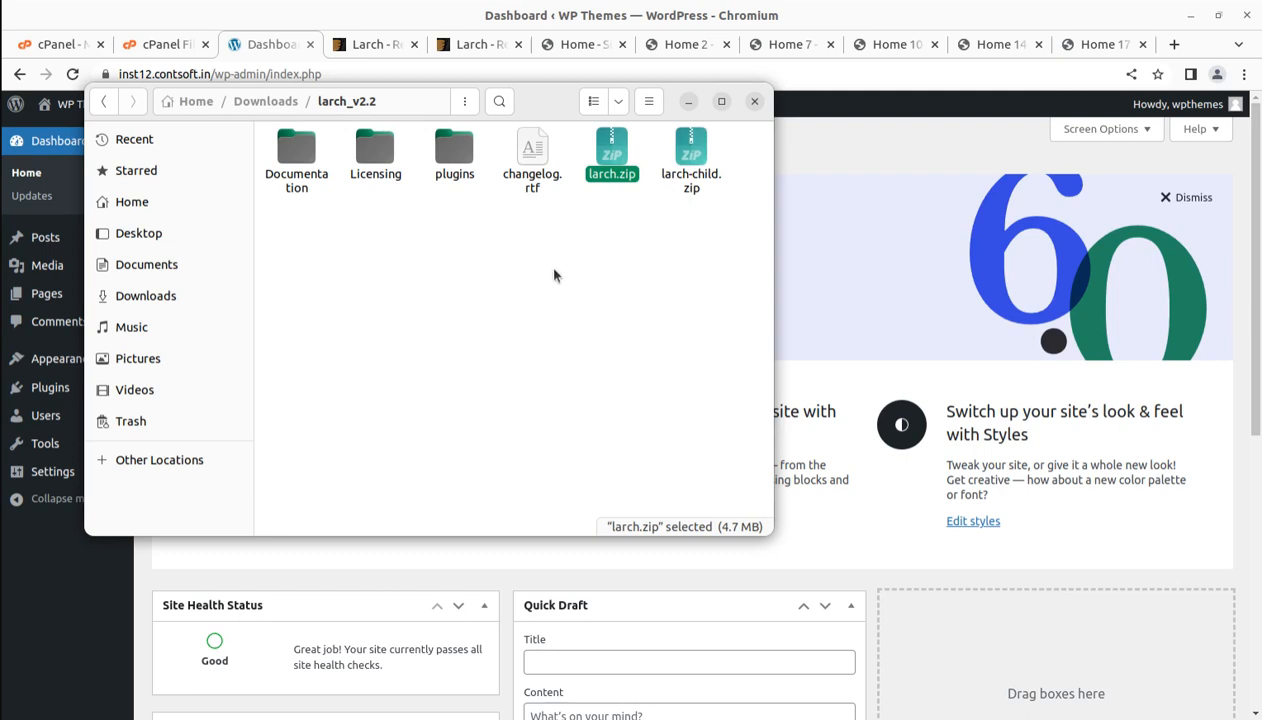
click(688, 101)
Open the theme upload form on the WordPress Add Themes page
mouse_move(50, 358)
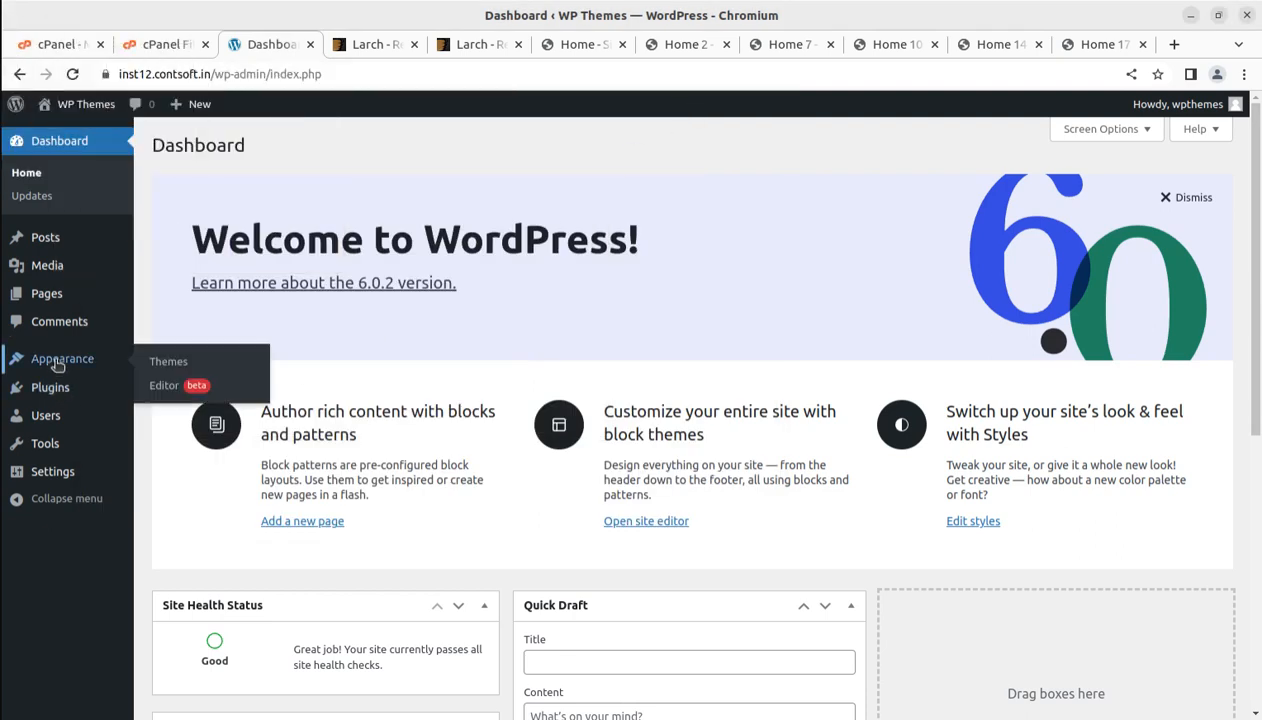
click(166, 367)
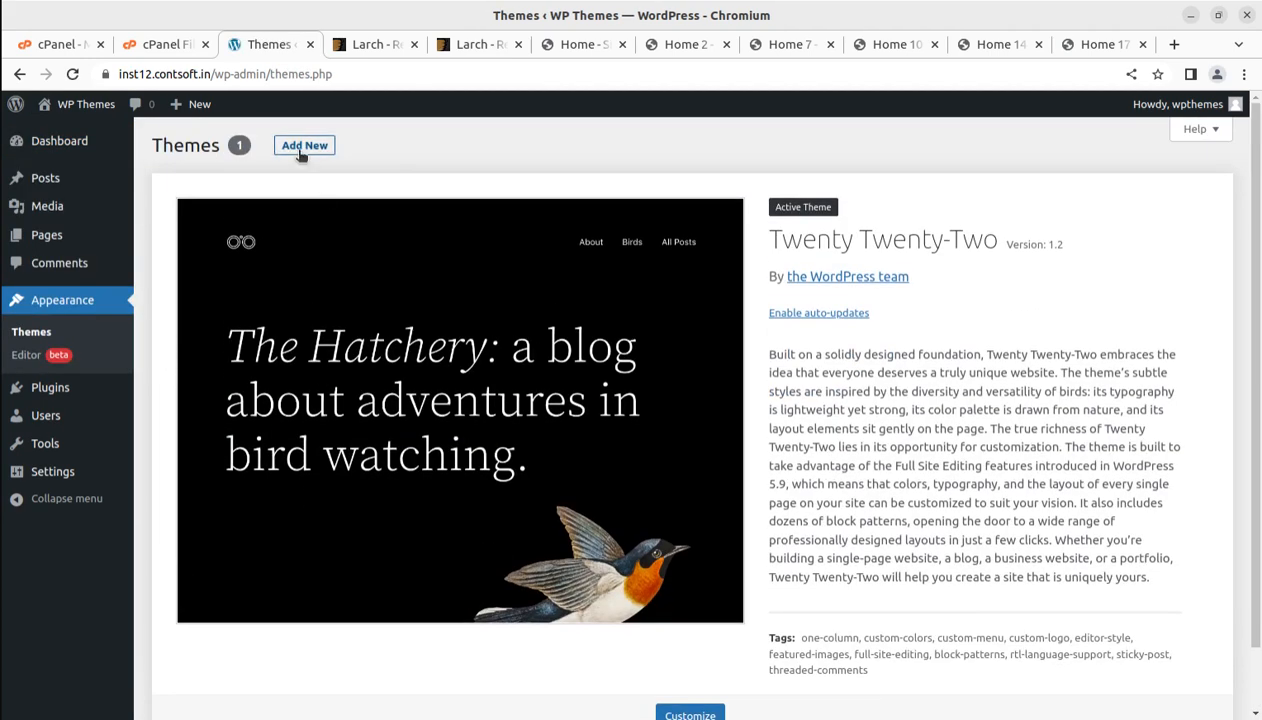
click(300, 149)
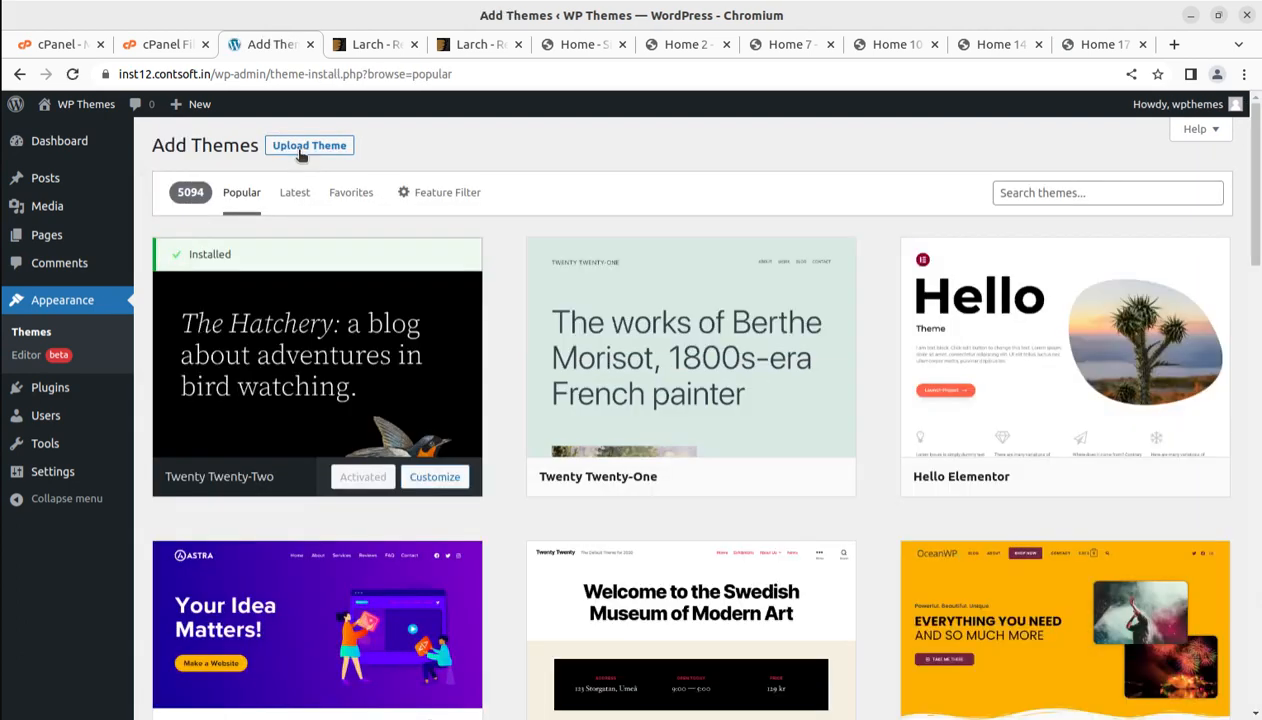
click(300, 147)
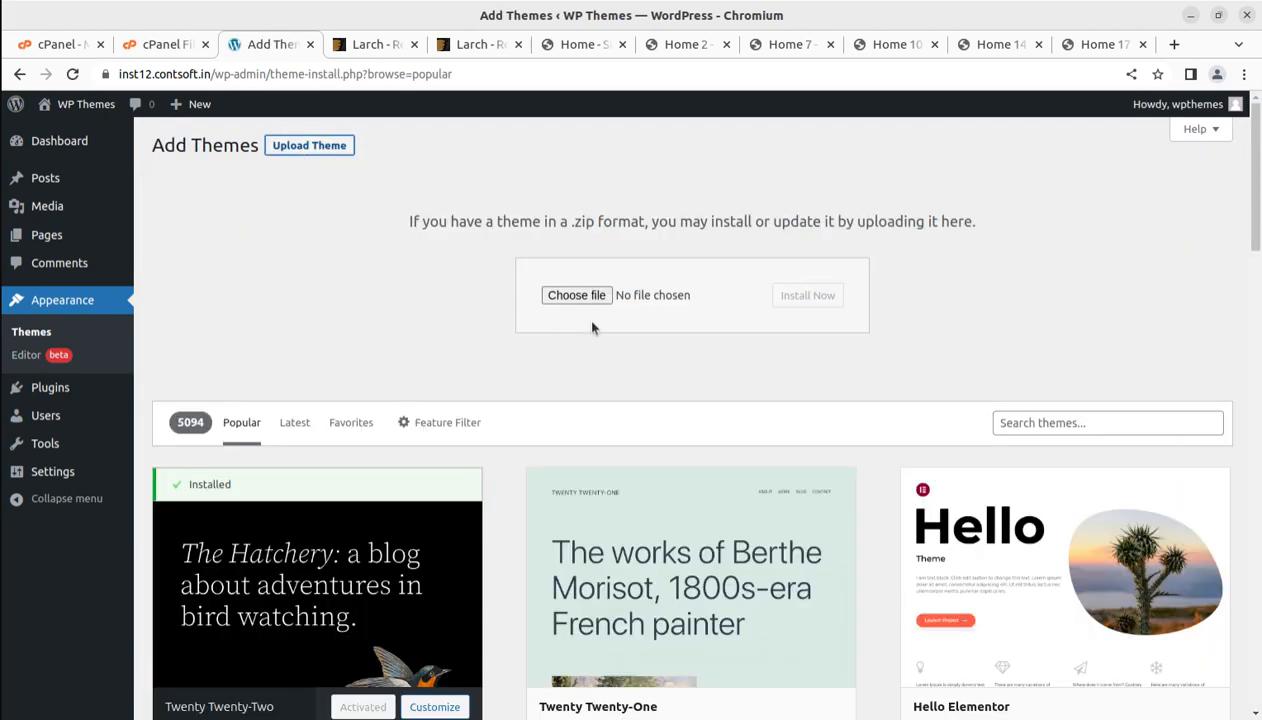
Choose larch.zip from the Downloads/larch_v2.2 folder and start installing it as a theme
click(578, 295)
click(352, 291)
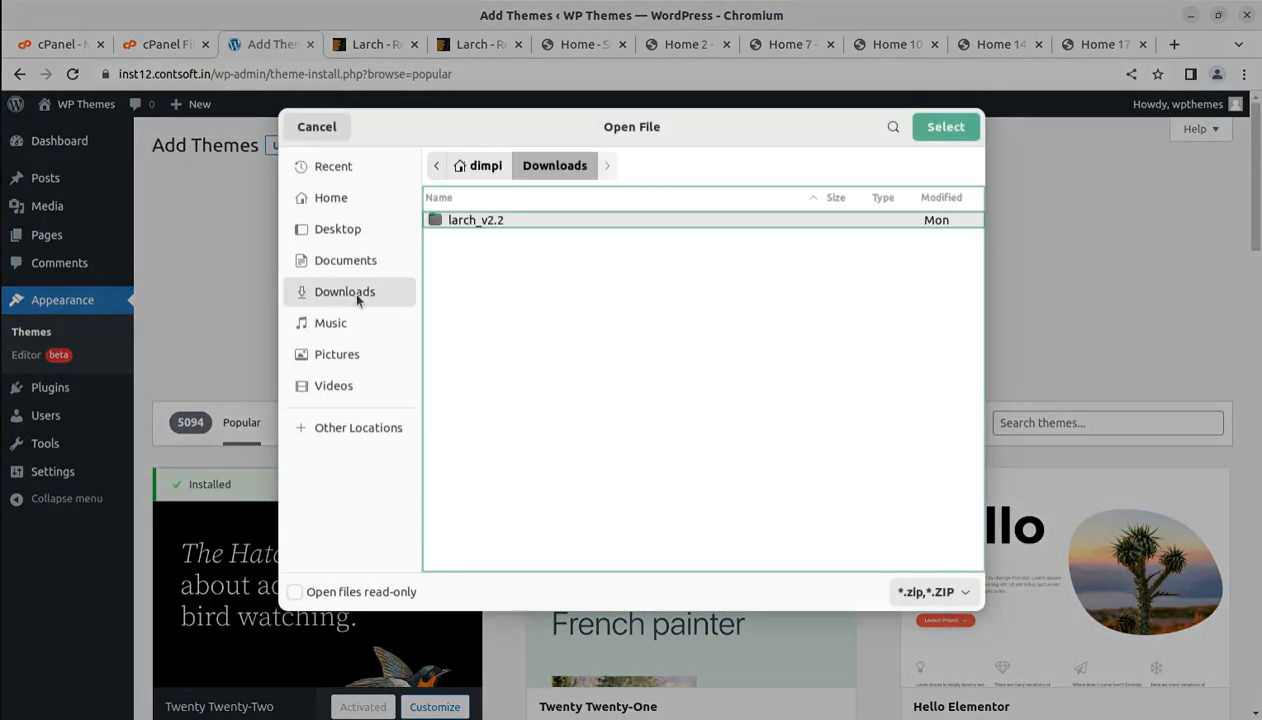
double_click(499, 222)
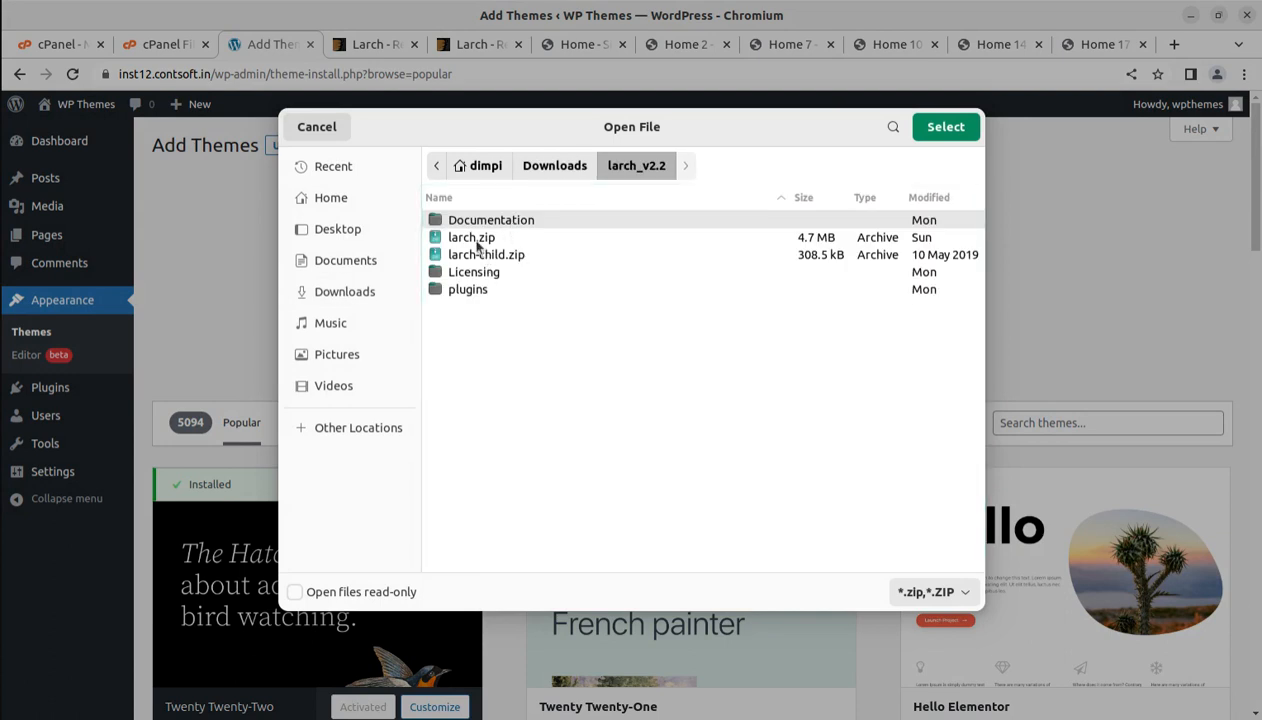
click(476, 241)
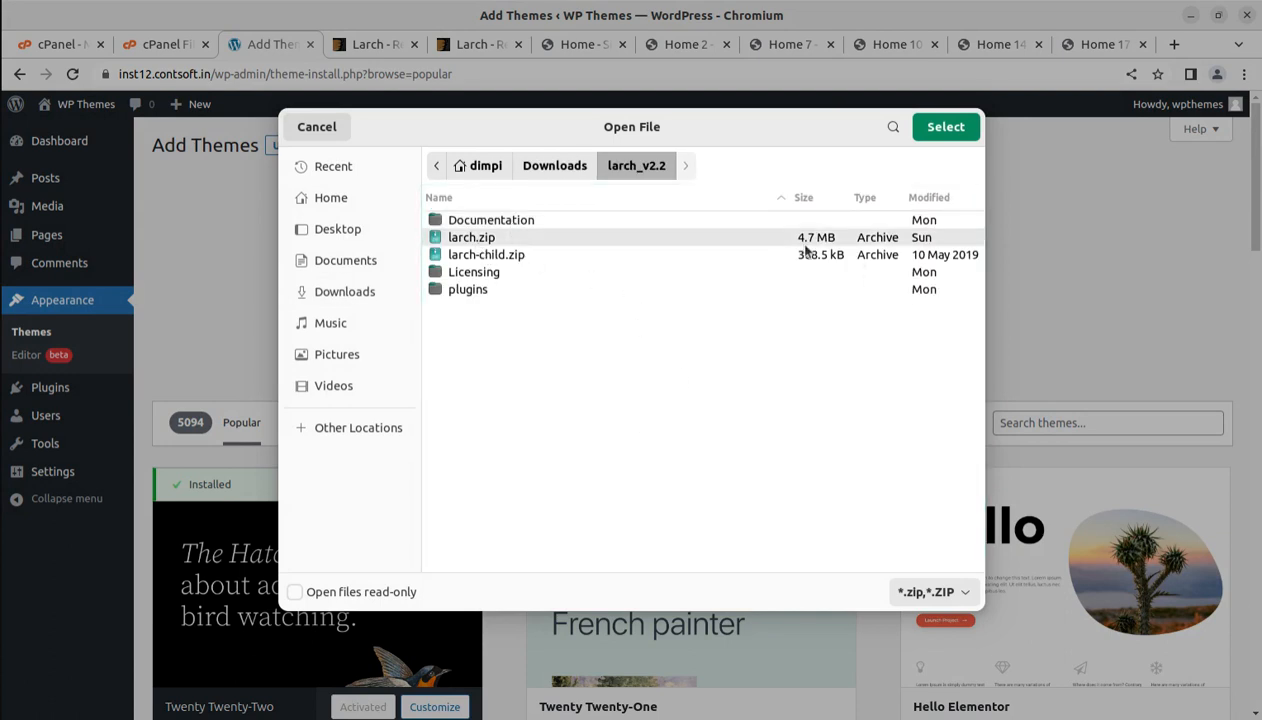
click(919, 125)
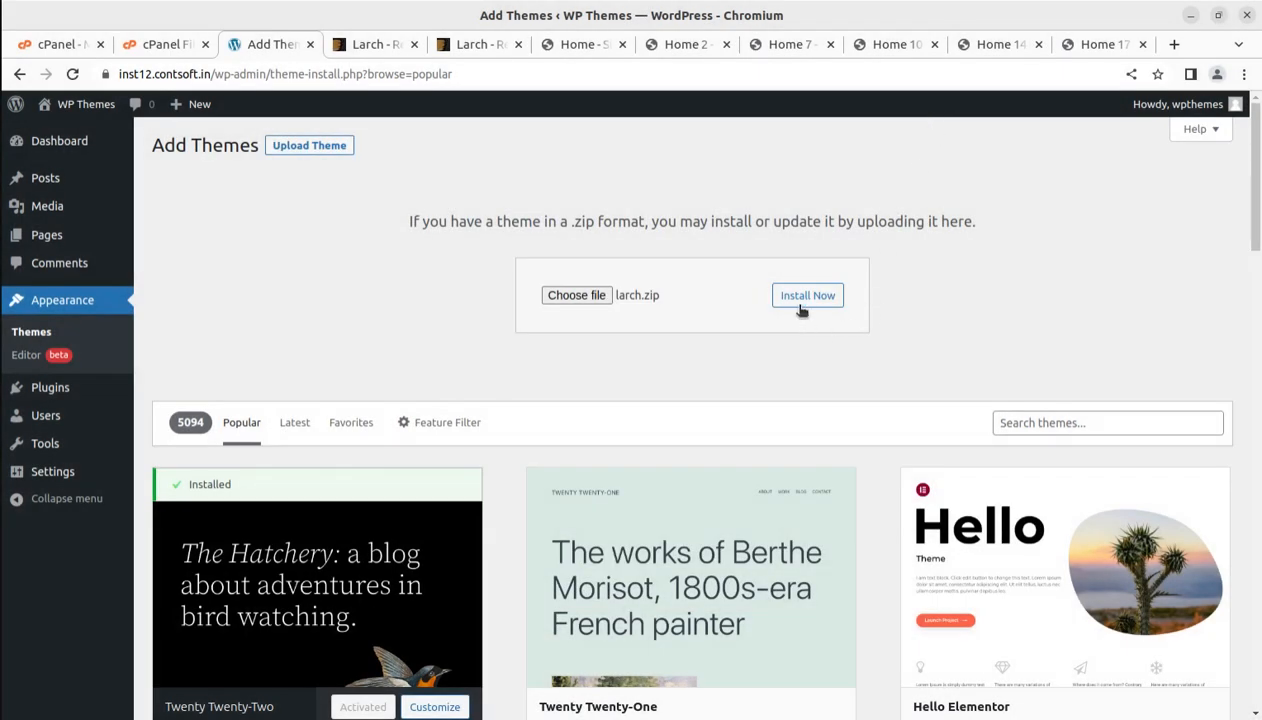
click(802, 300)
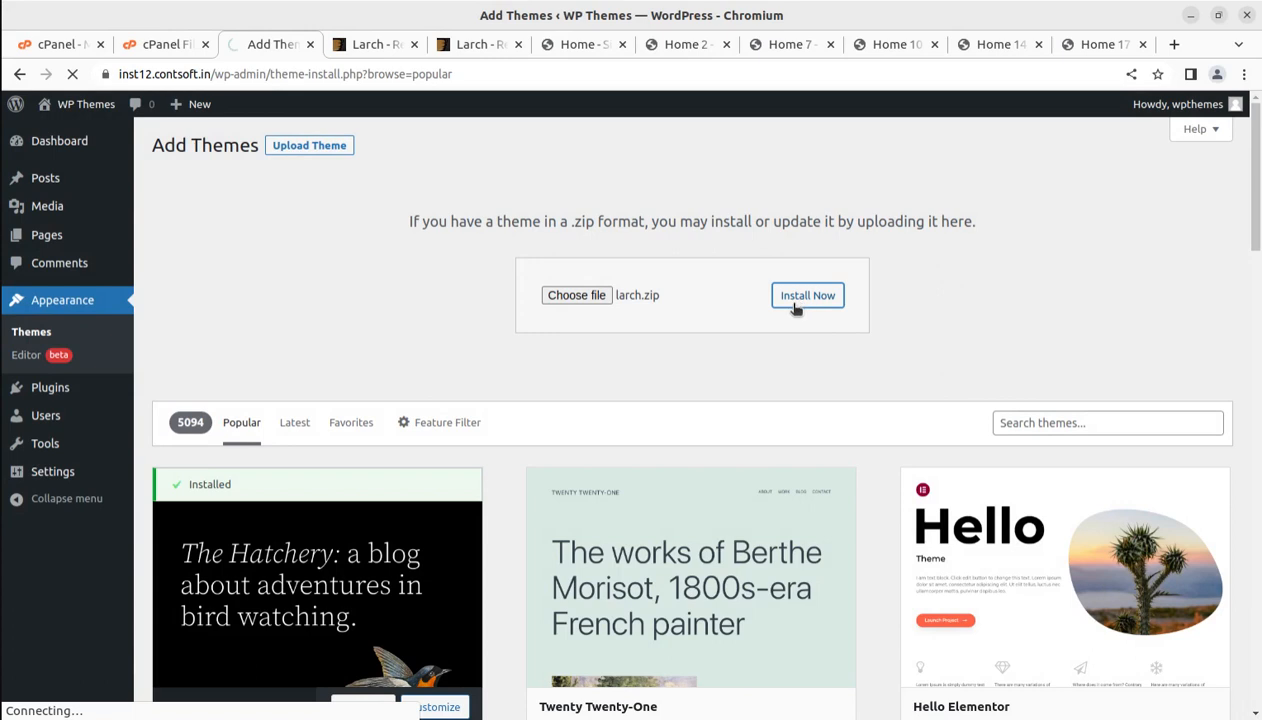
Switch to cPanel File Manager, open the themes folder inside wp-content, and highlight wp-content/themes in its path
click(165, 46)
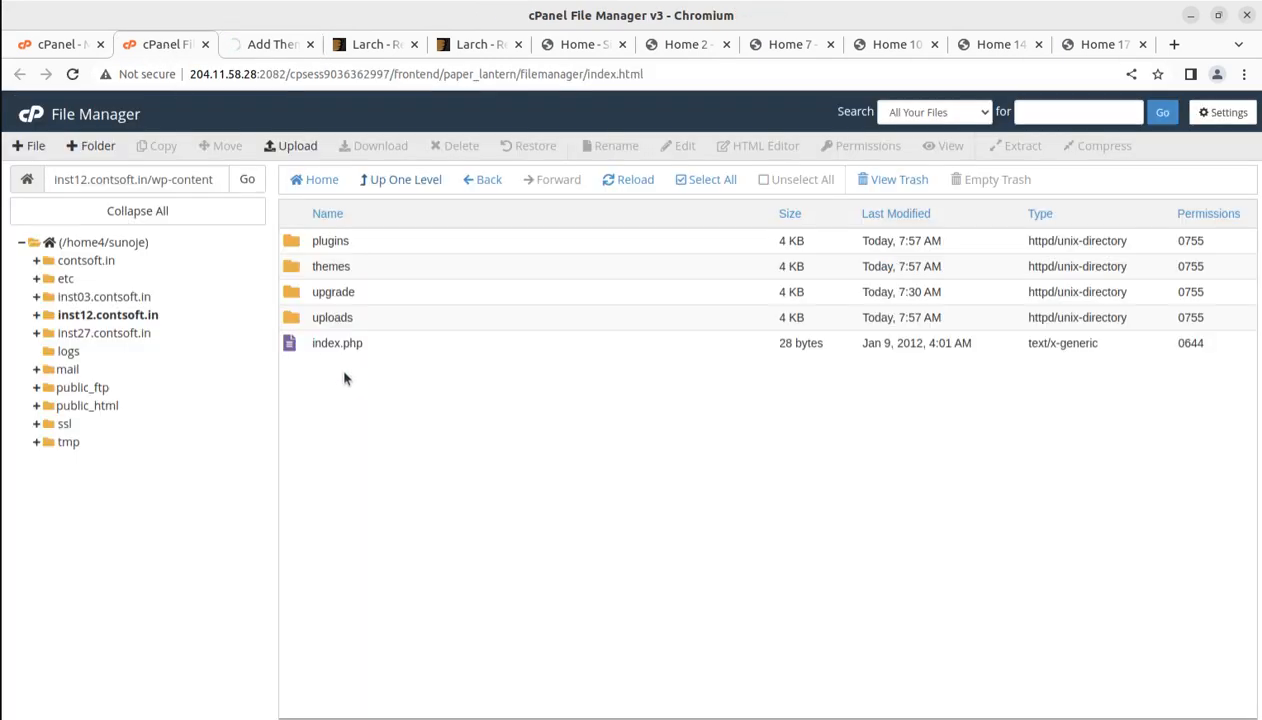
click(135, 212)
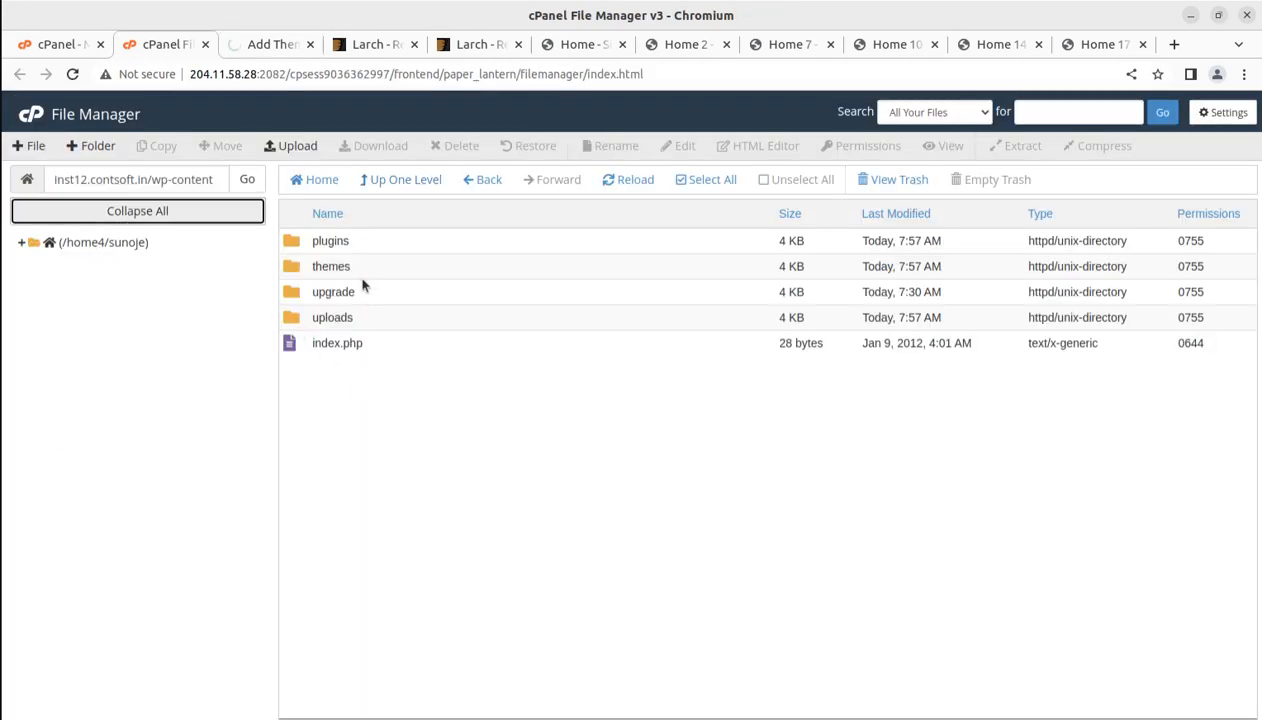
double_click(385, 268)
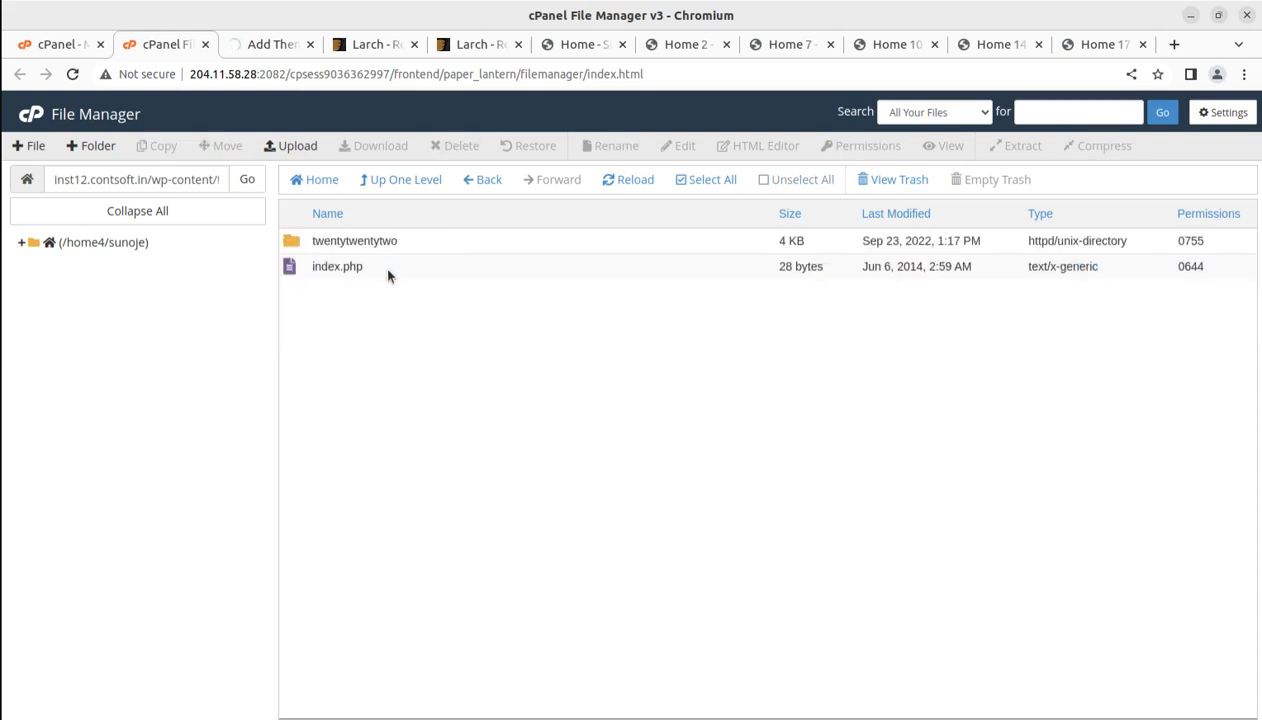
drag(150, 181, 228, 182)
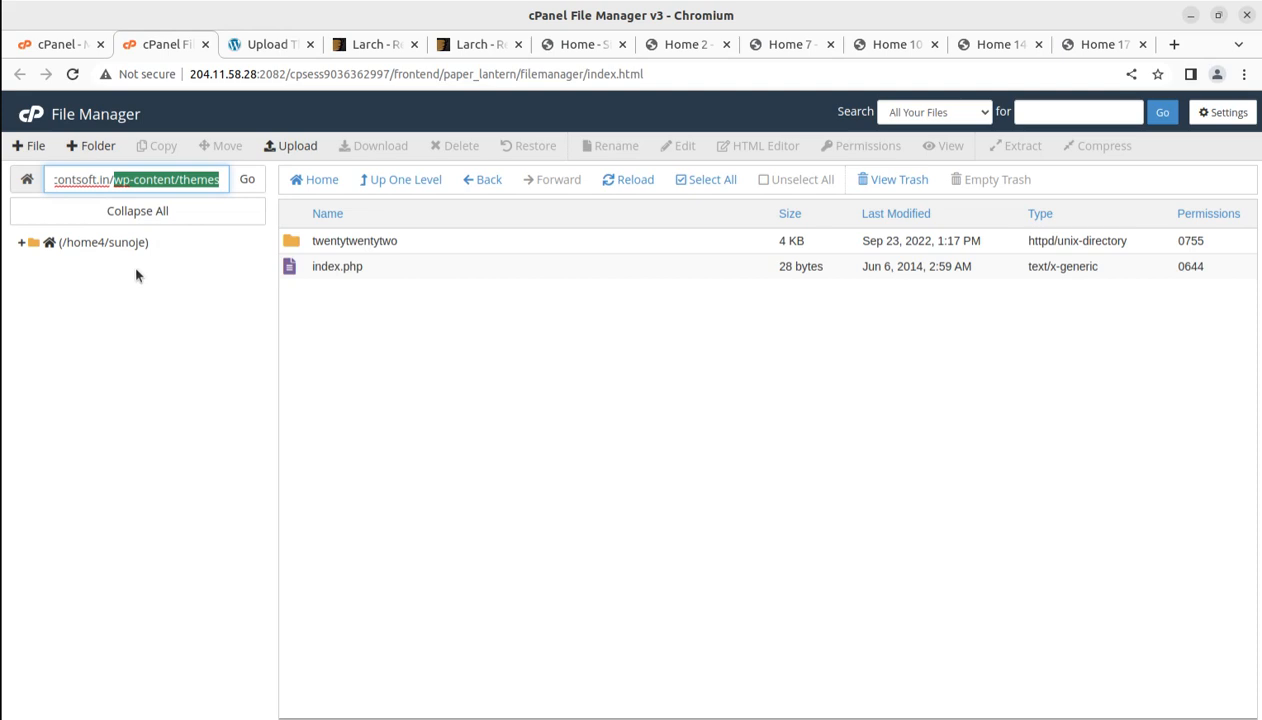
Return to the WordPress theme installation page, highlight the installation status line, and go to the Themes page
click(258, 45)
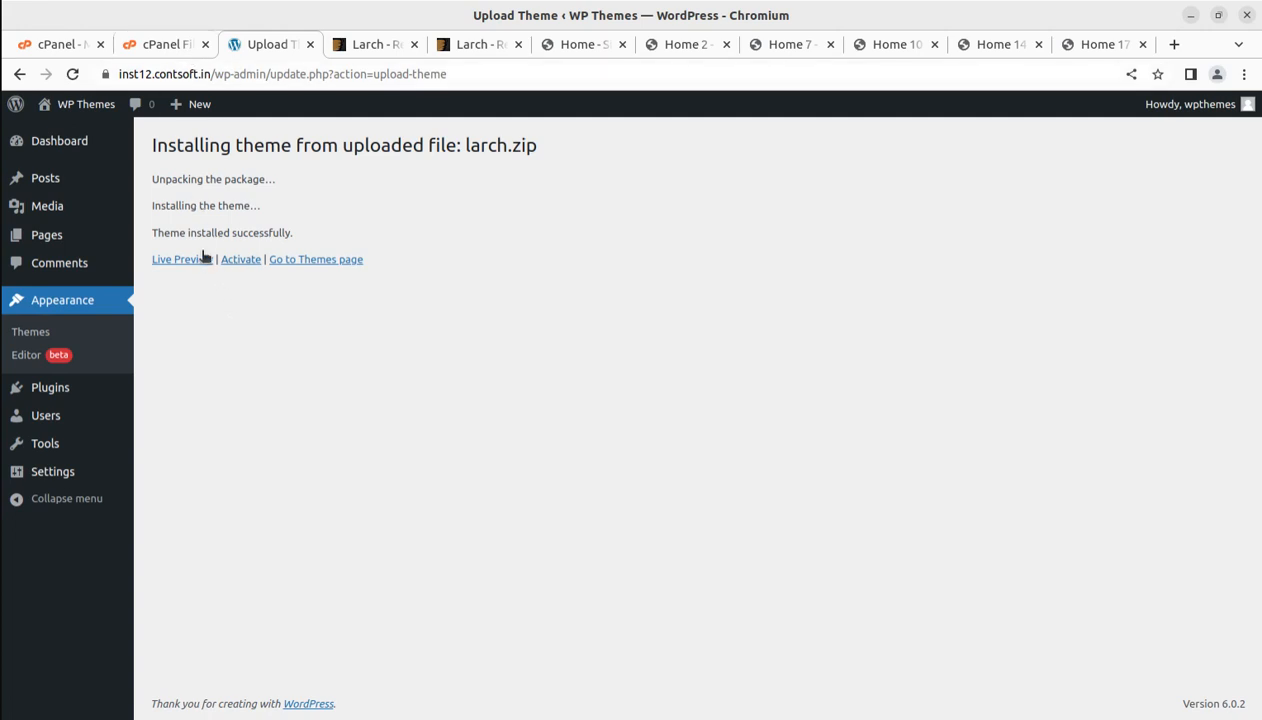
drag(152, 232, 302, 238)
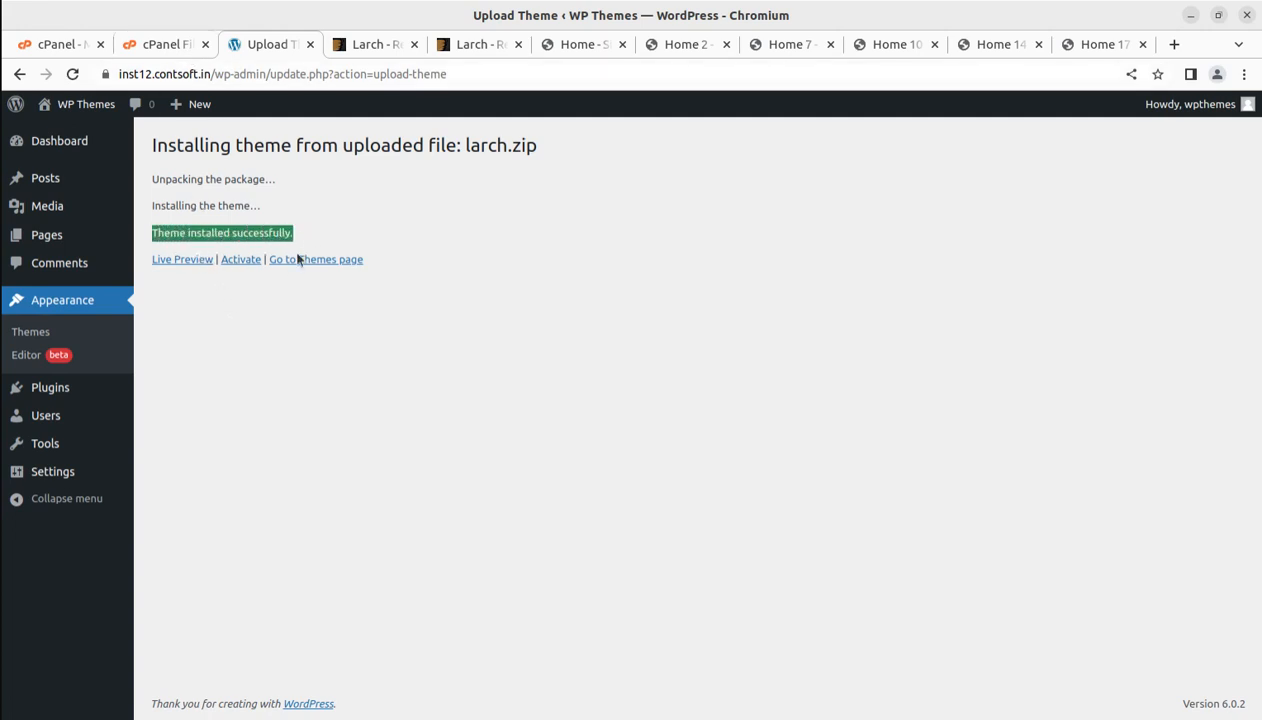
click(319, 261)
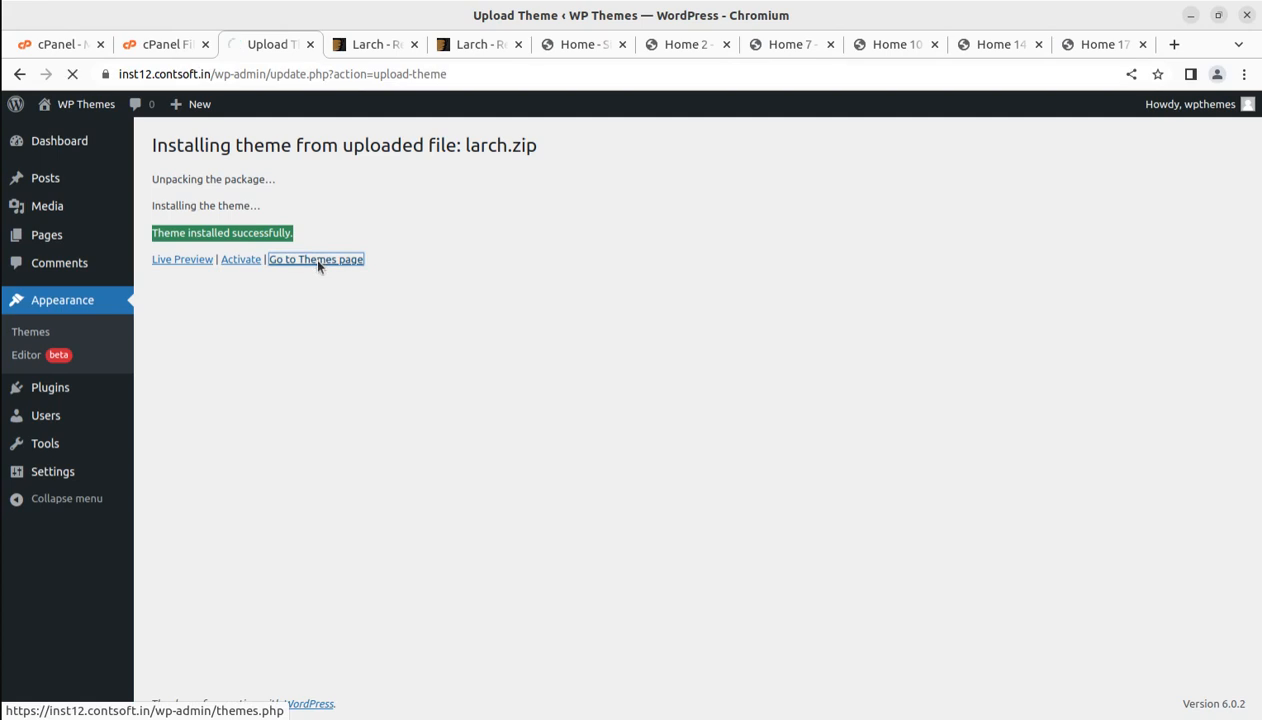
Open the details of the Larch theme and highlight its name, version and author
mouse_move(715, 301)
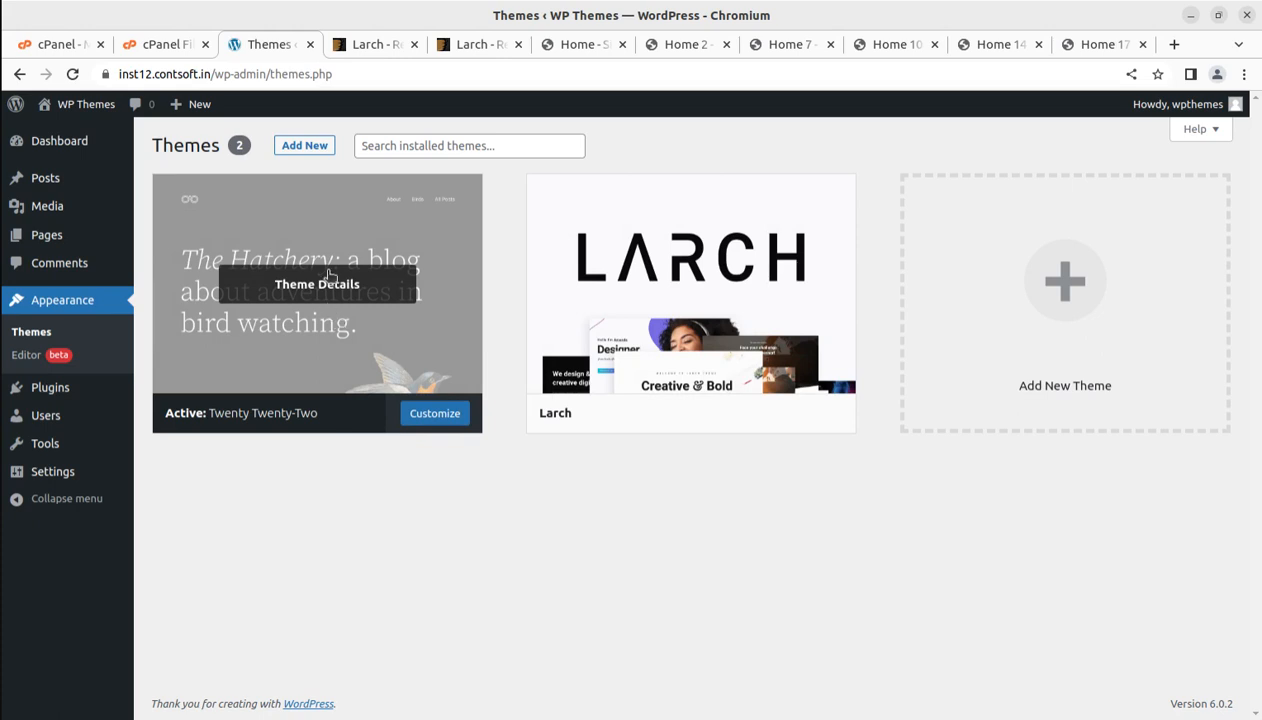
click(647, 290)
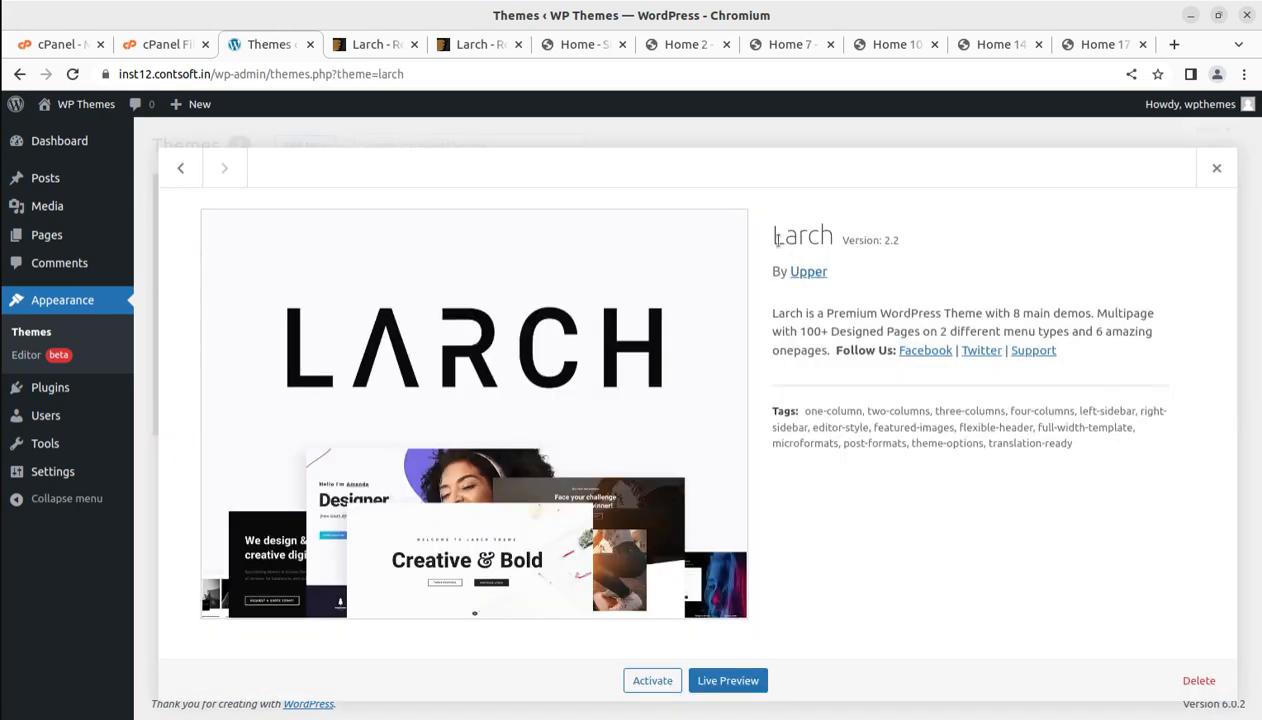
mouse_move(772, 243)
mouse_down()
mouse_move(905, 248)
mouse_move(762, 276)
mouse_move(765, 232)
mouse_up()
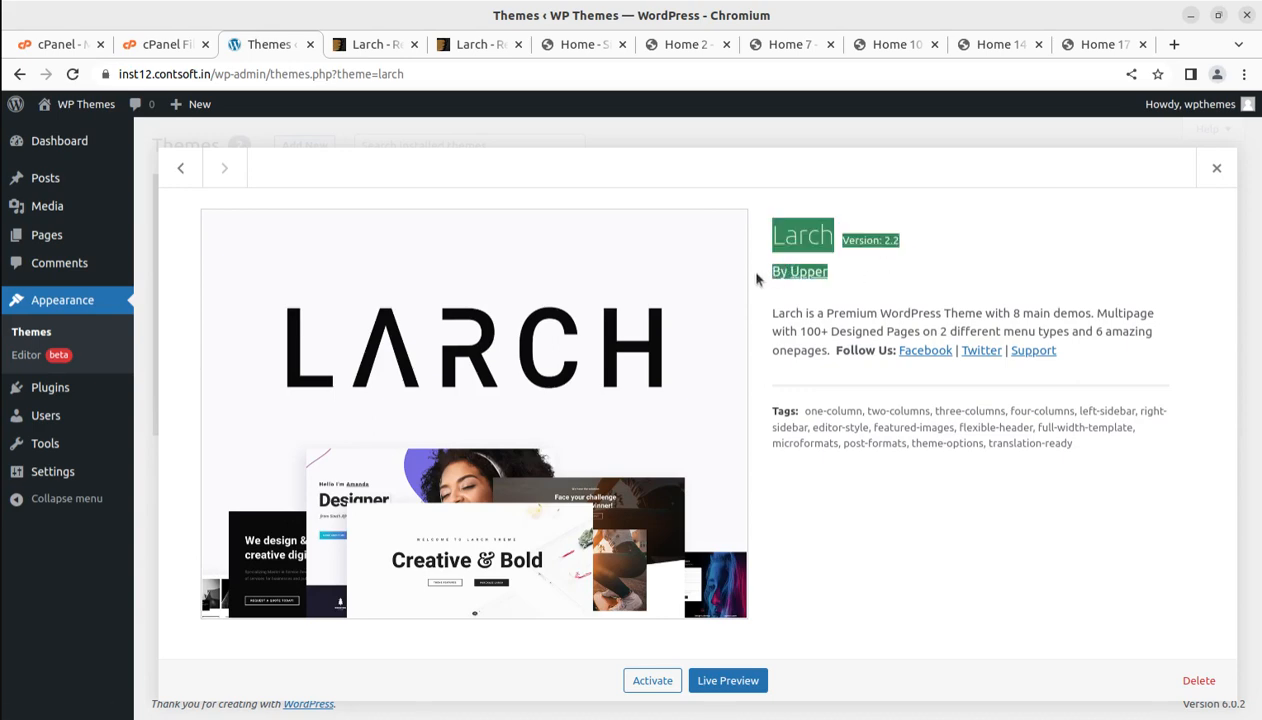
Switch to Larch's ThemeForest page, highlight the author name Upper, and review the author and item details
click(376, 44)
scroll(957, 463, down, 3)
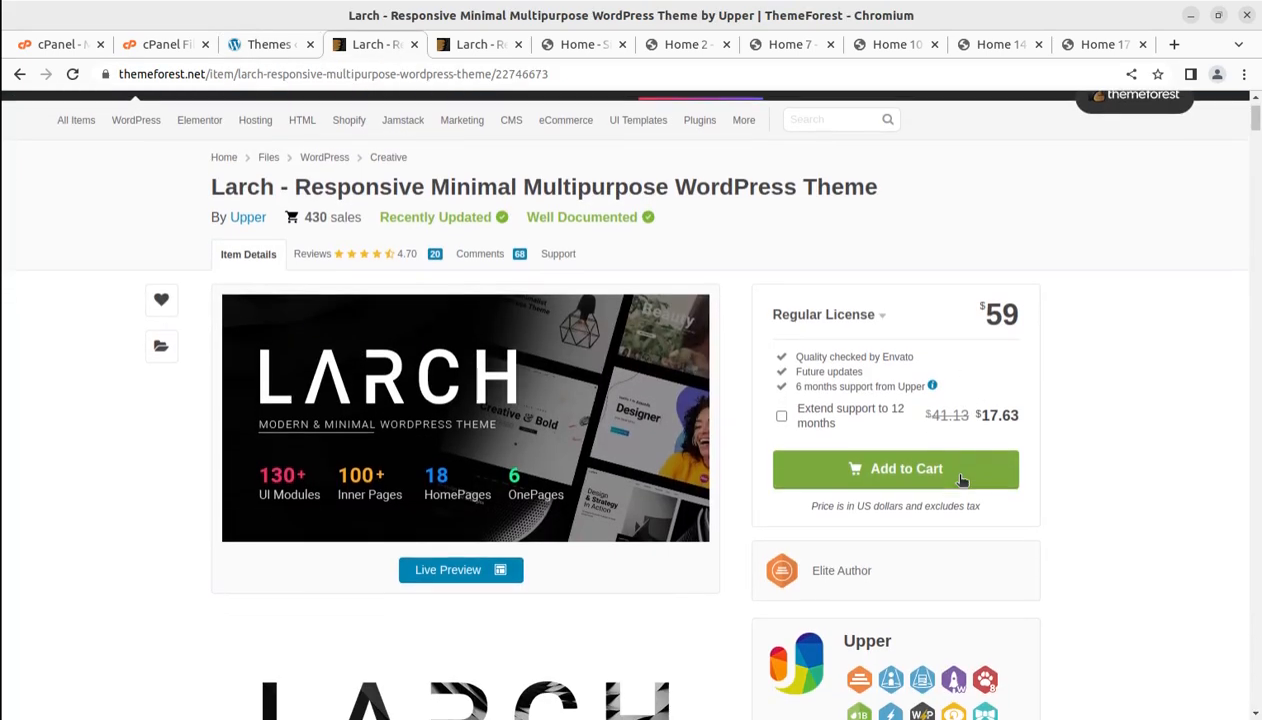
drag(918, 420, 842, 416)
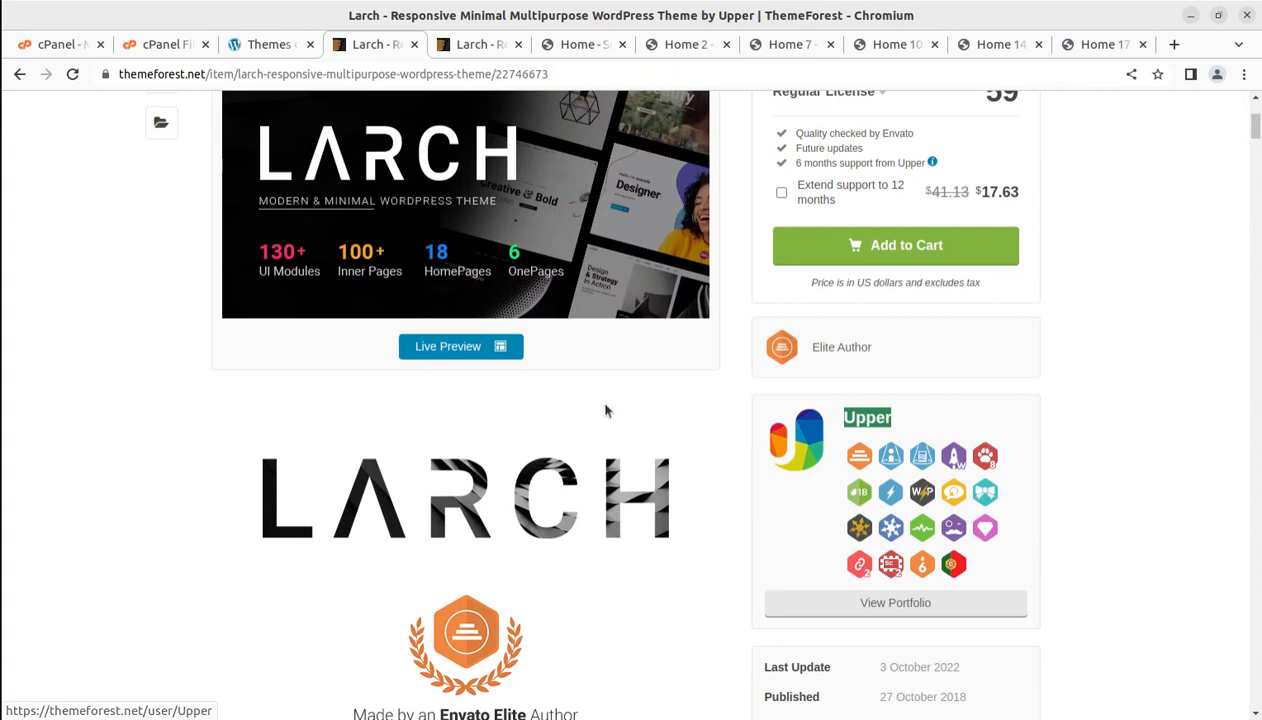
scroll(560, 370, up, 3)
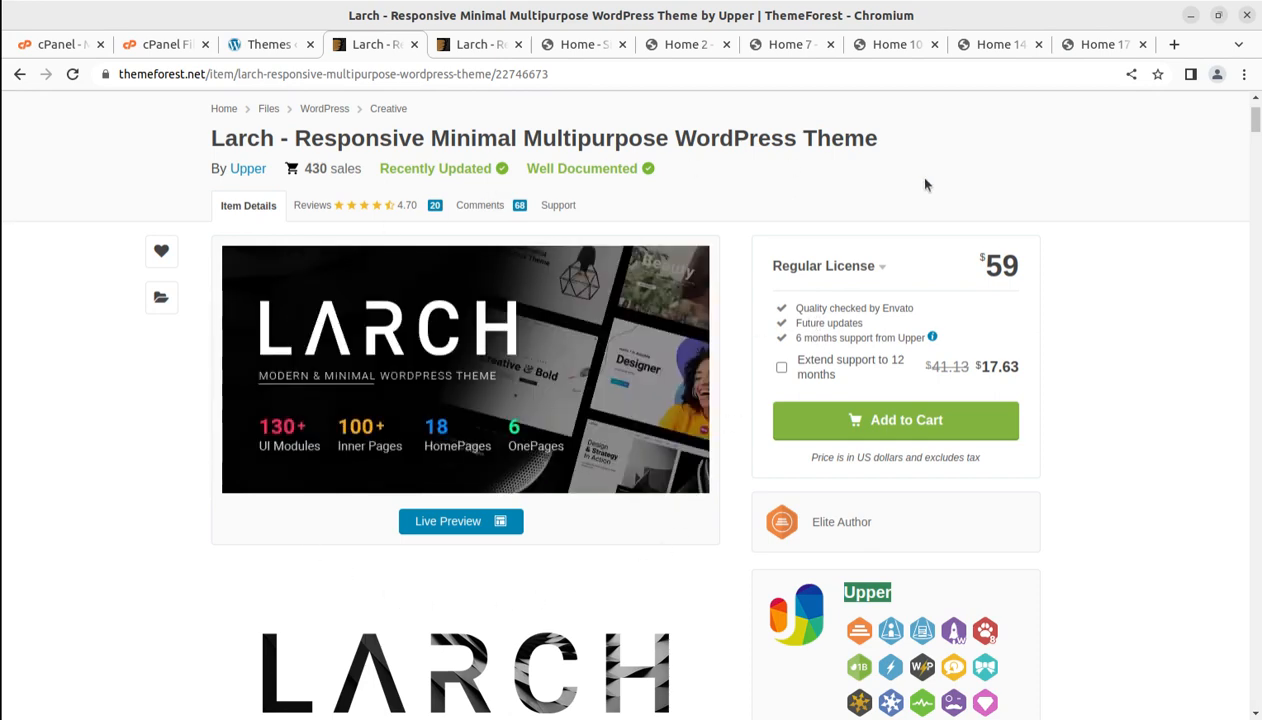
scroll(789, 572, down, 5)
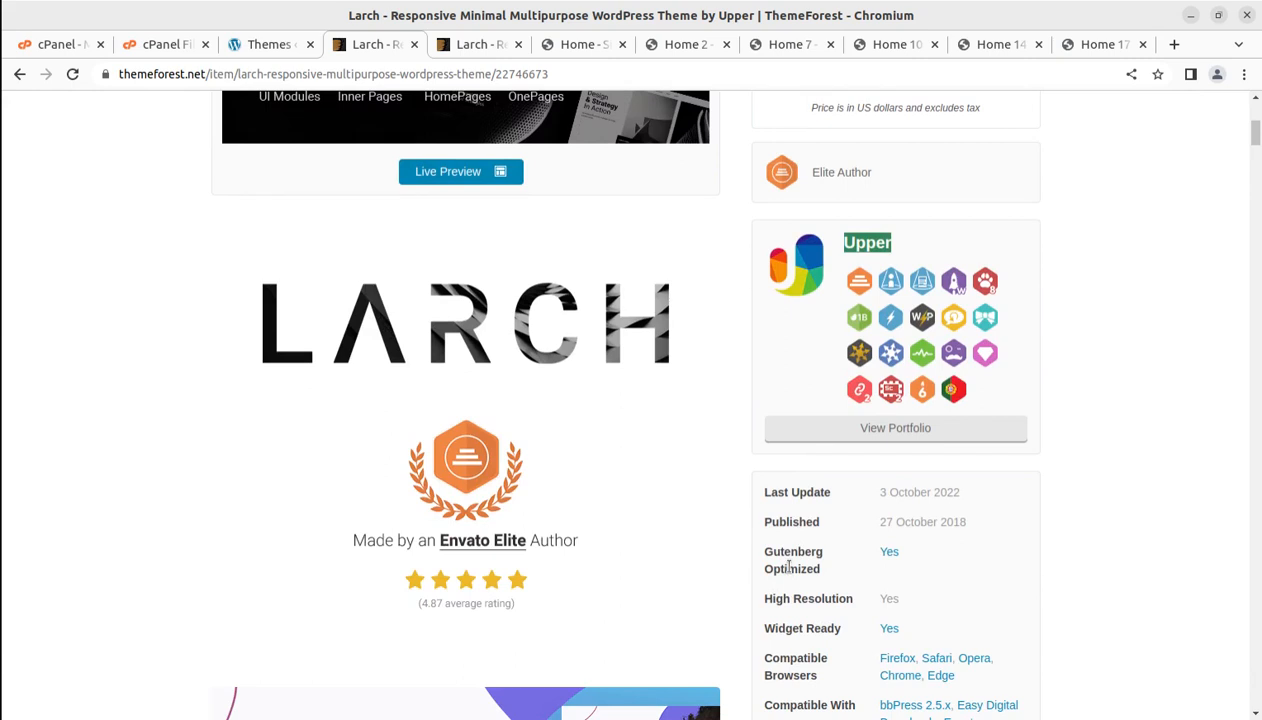
scroll(789, 567, up, 3)
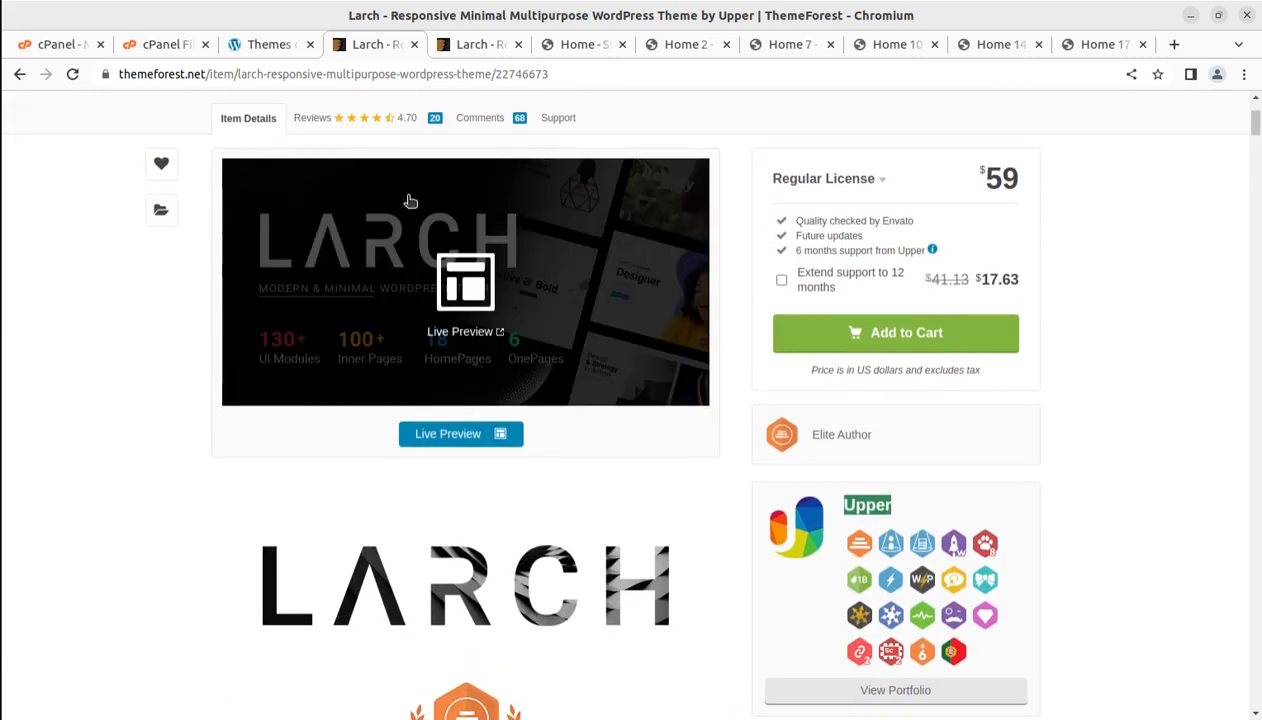
Return to the Larch theme details in WordPress, highlight the version number, and activate the theme
click(275, 48)
click(883, 271)
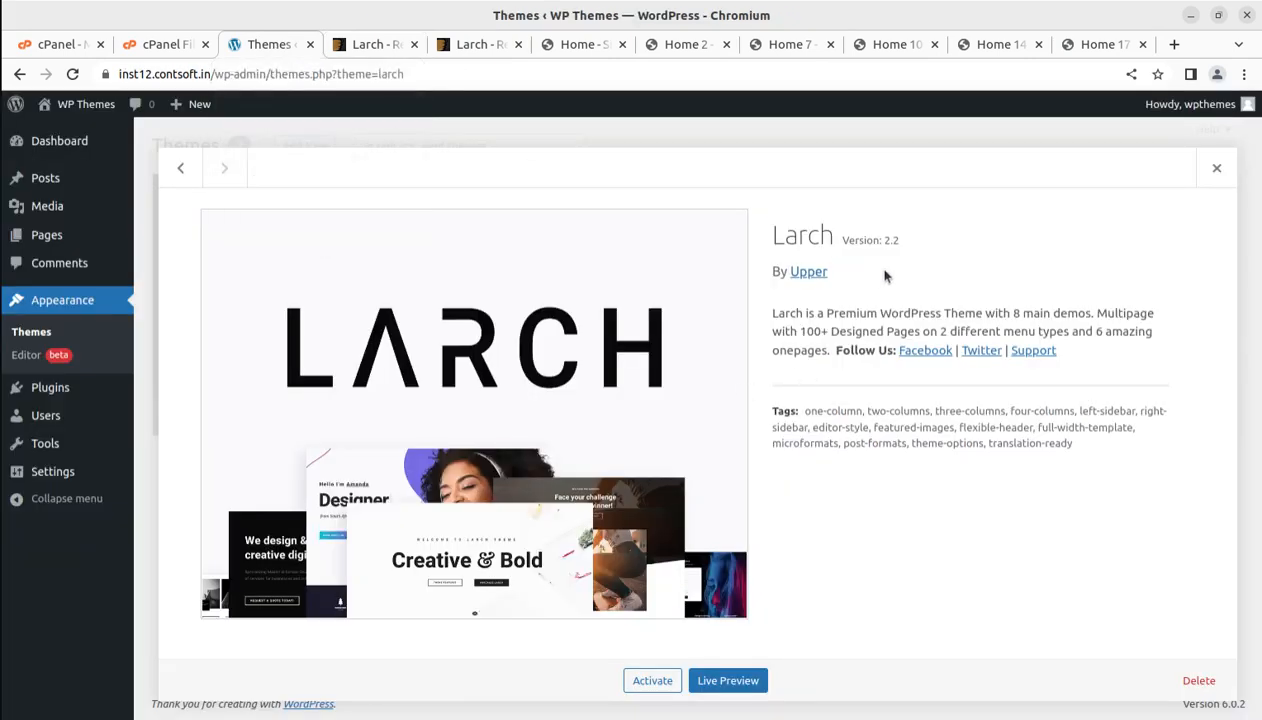
drag(905, 244, 842, 242)
click(940, 250)
click(649, 684)
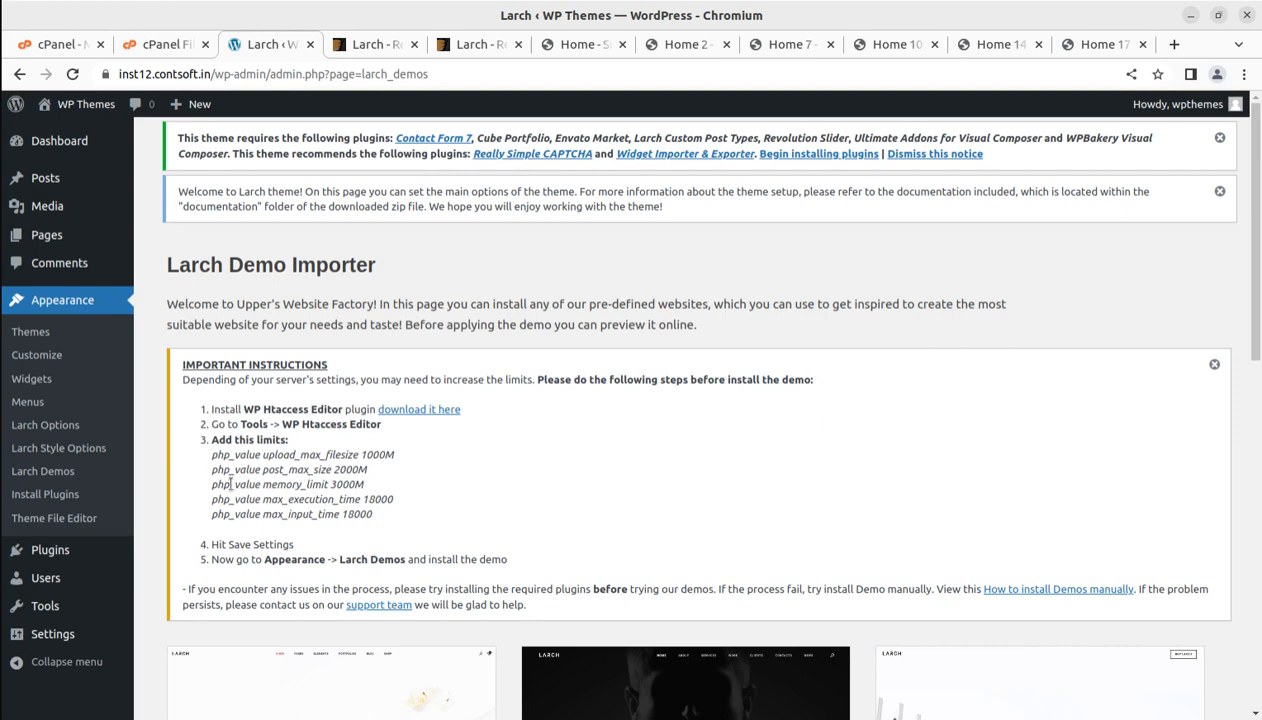
Highlight the WP Htaccess Editor instruction and the php_value memory_limit 3000M line in the Larch demo importer instructions
drag(329, 484, 352, 484)
click(506, 506)
drag(281, 424, 383, 422)
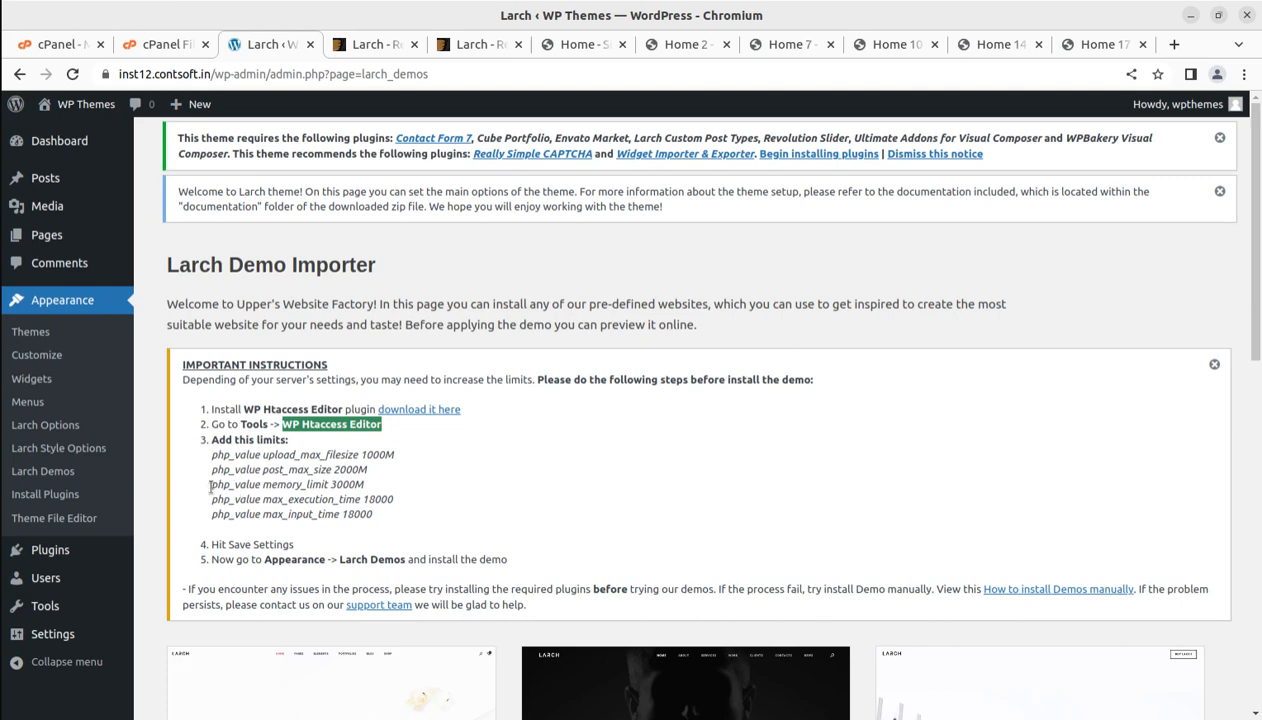
drag(211, 484, 365, 484)
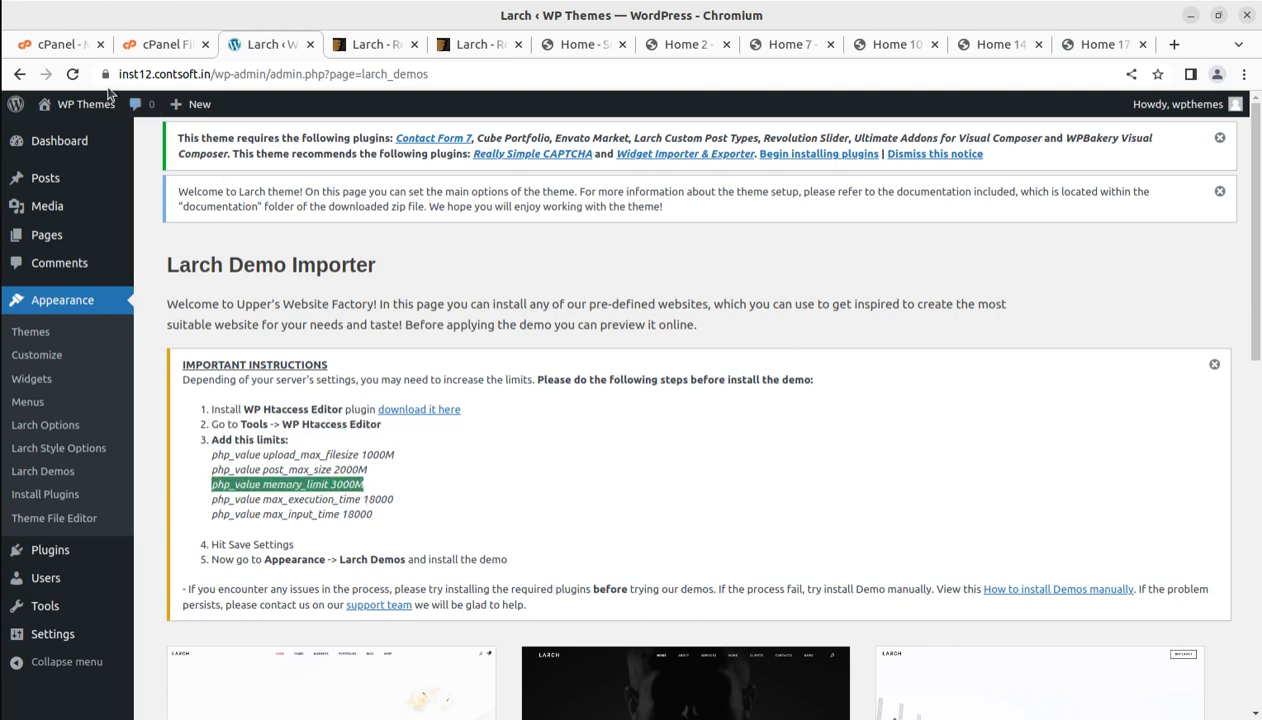
Switch to cPanel, open the MultiPHP INI Editor, and load the PHP configuration for inst12.contsoft.in
click(62, 43)
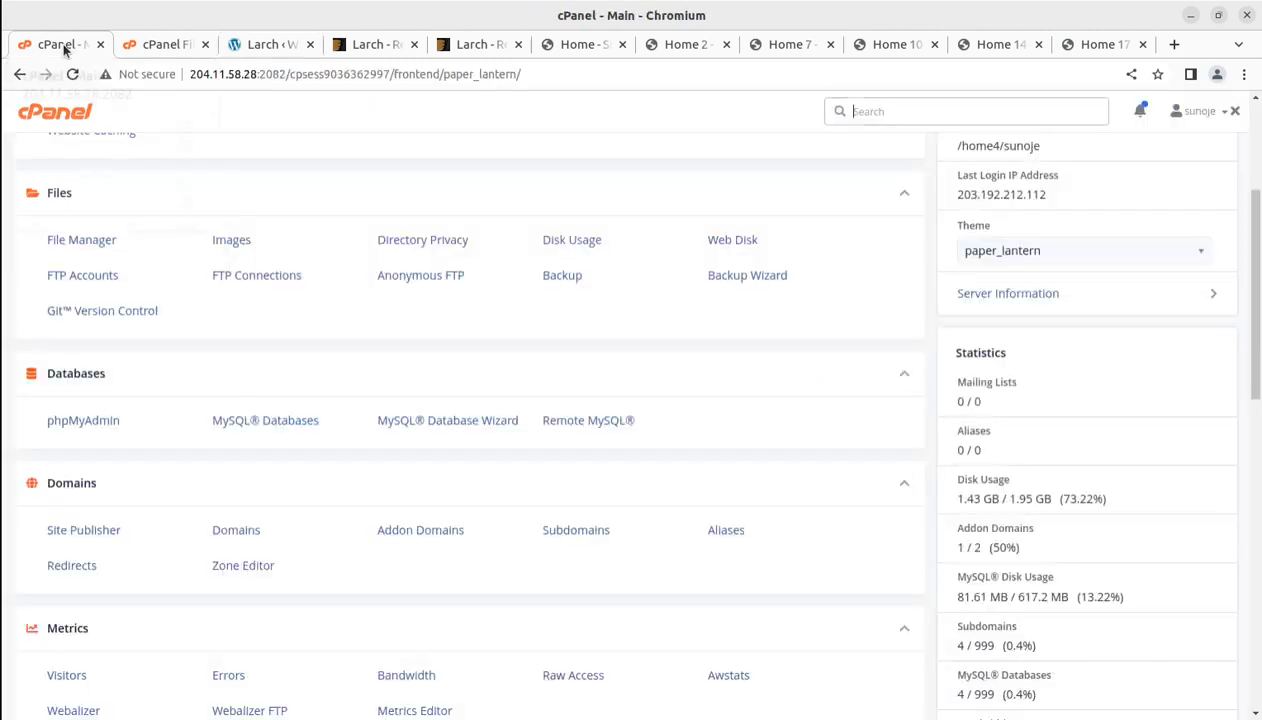
scroll(360, 427, down, 3)
scroll(380, 426, down, 2)
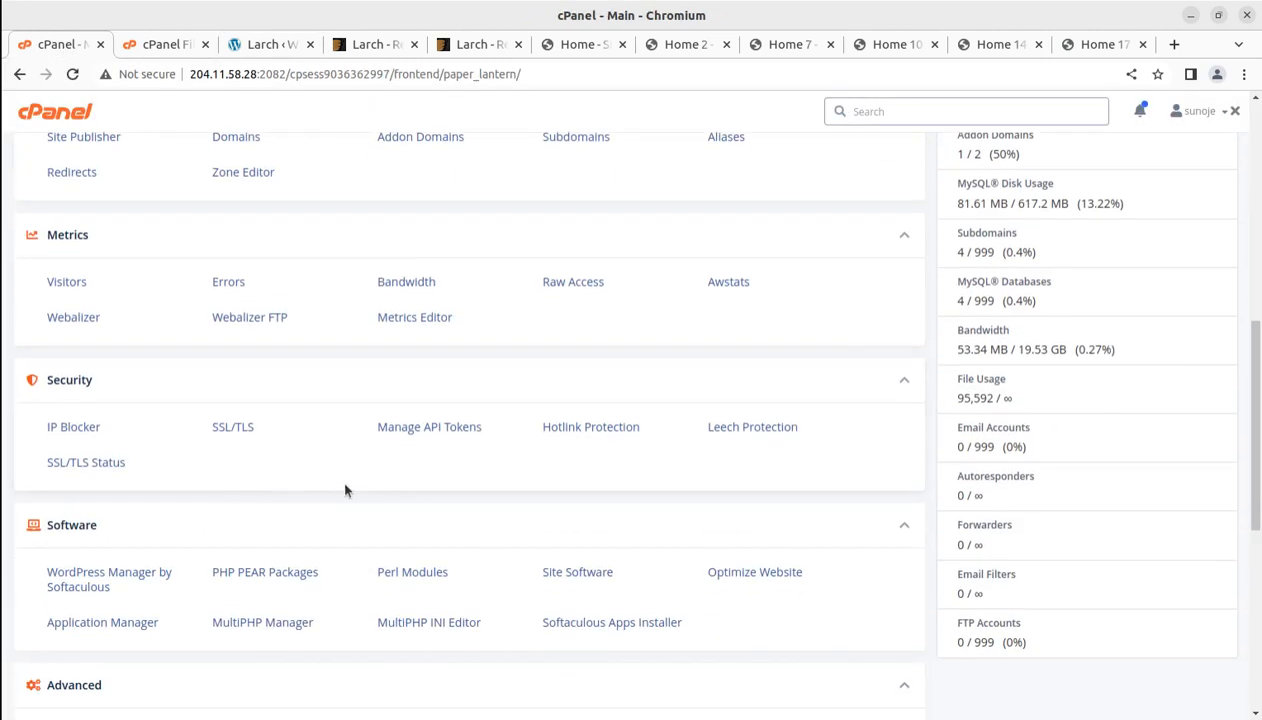
scroll(505, 518, down, 2)
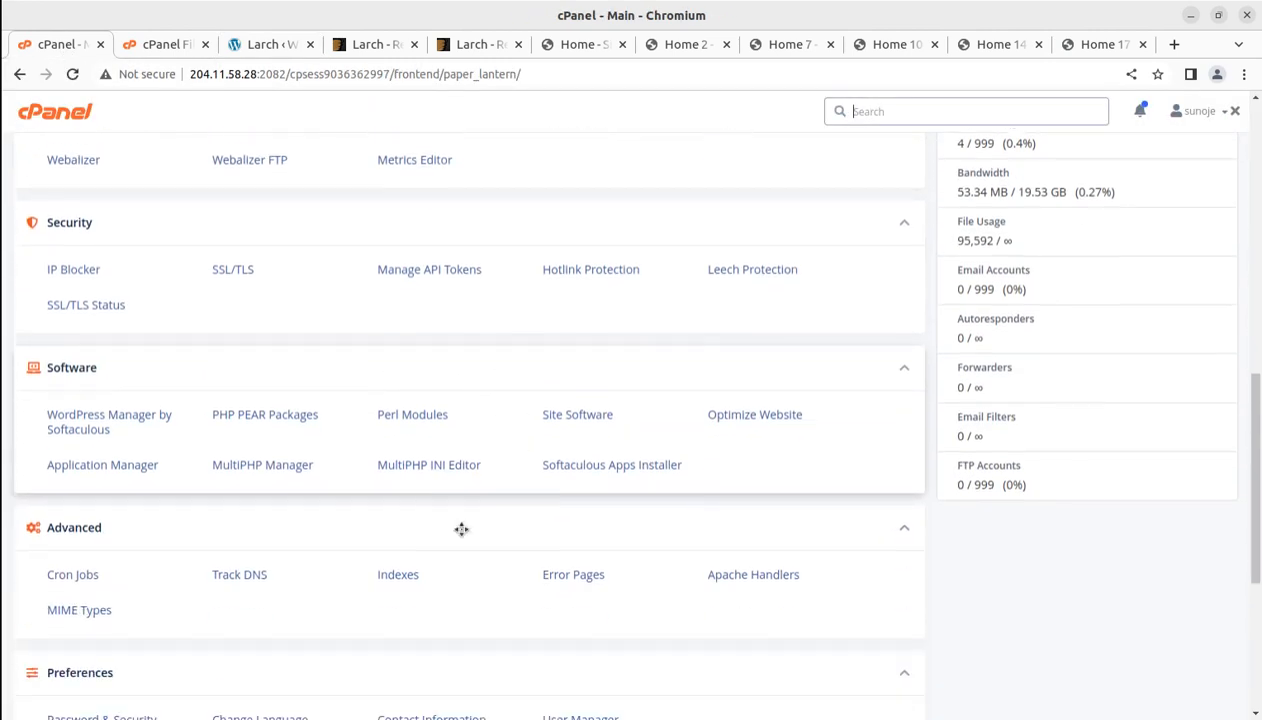
click(421, 455)
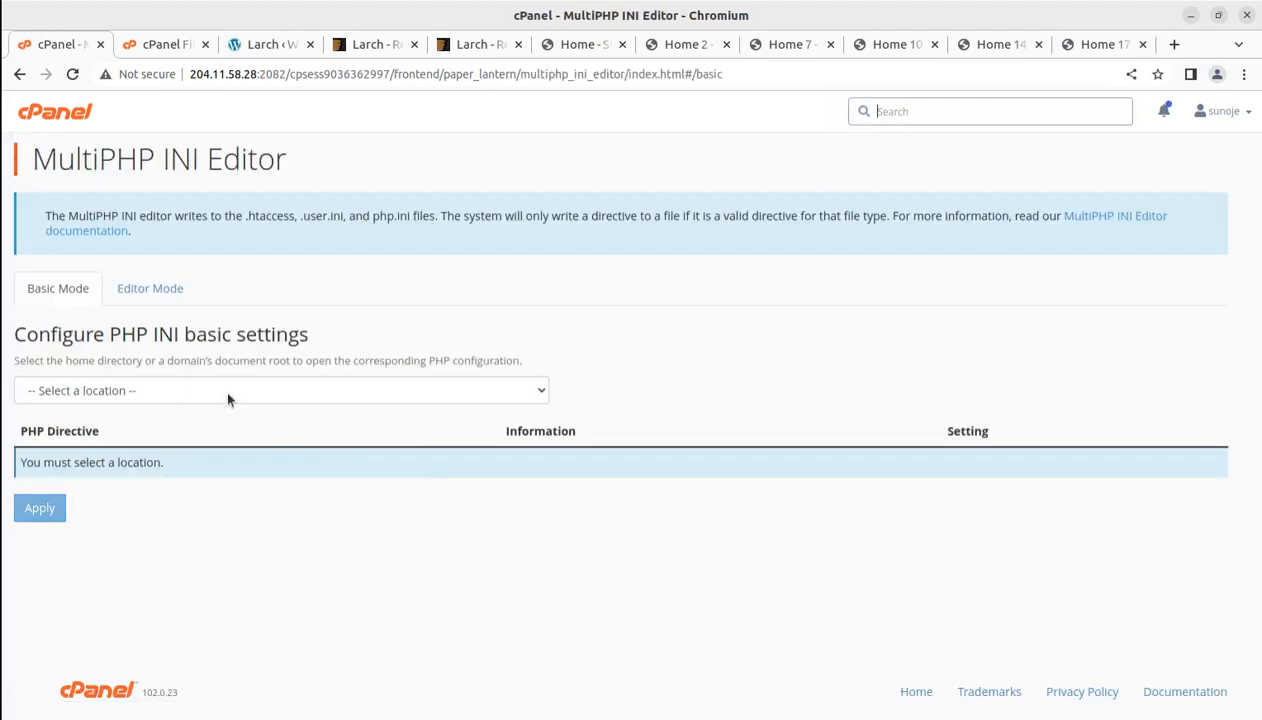
click(224, 390)
click(175, 494)
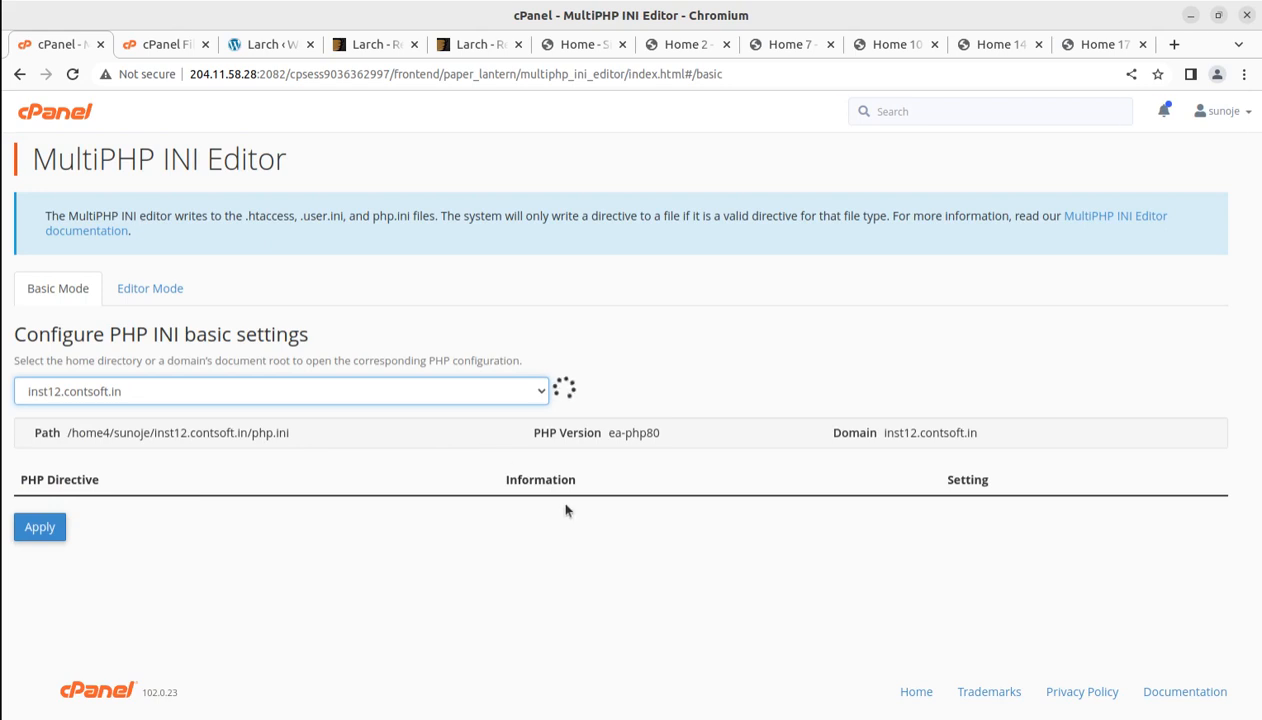
Set memory_limit to 3000M in the PHP settings for inst12.contsoft.in and apply the change
scroll(566, 507, down, 1)
scroll(566, 505, down, 1)
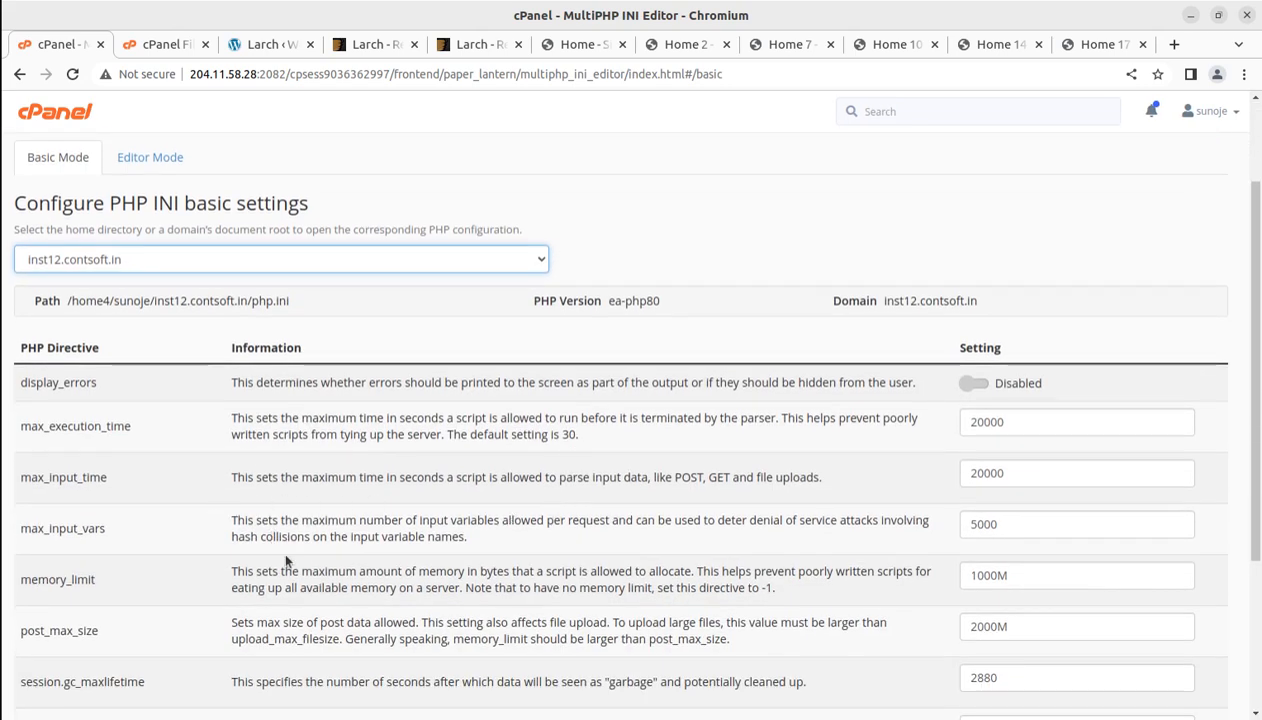
drag(76, 580, 537, 572)
drag(997, 576, 929, 572)
text(3000)
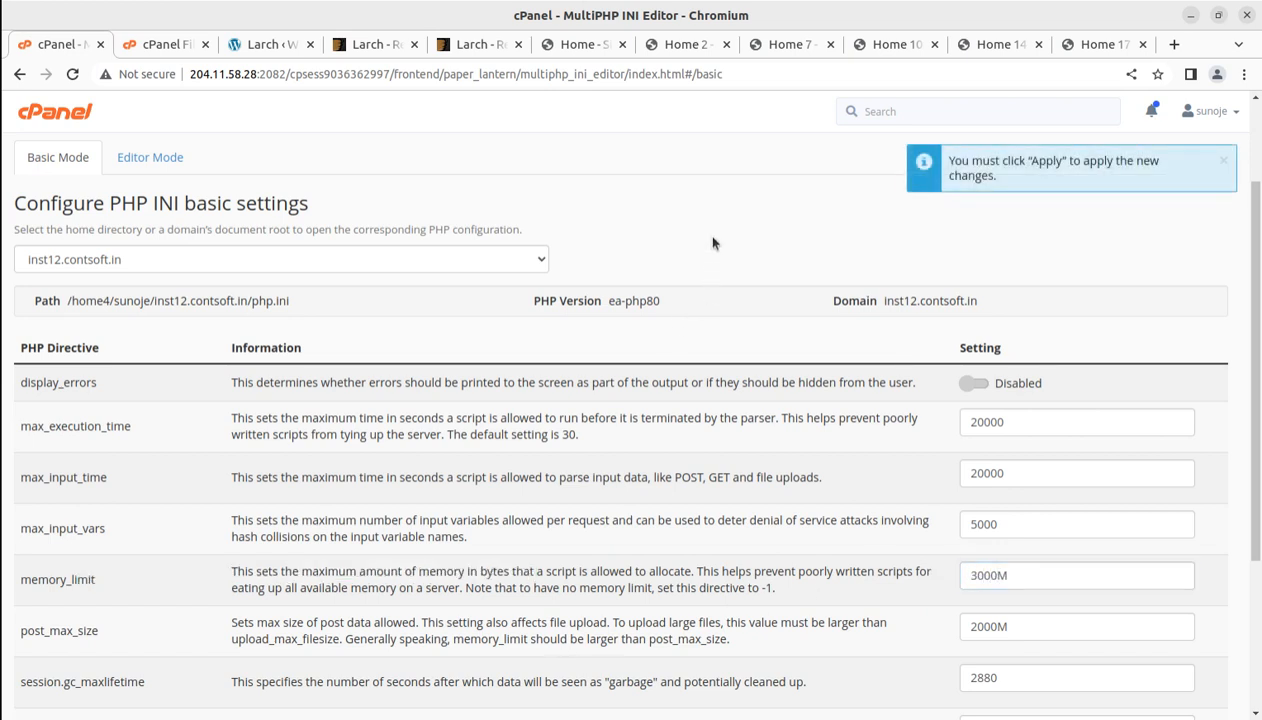
scroll(702, 233, down, 3)
click(47, 669)
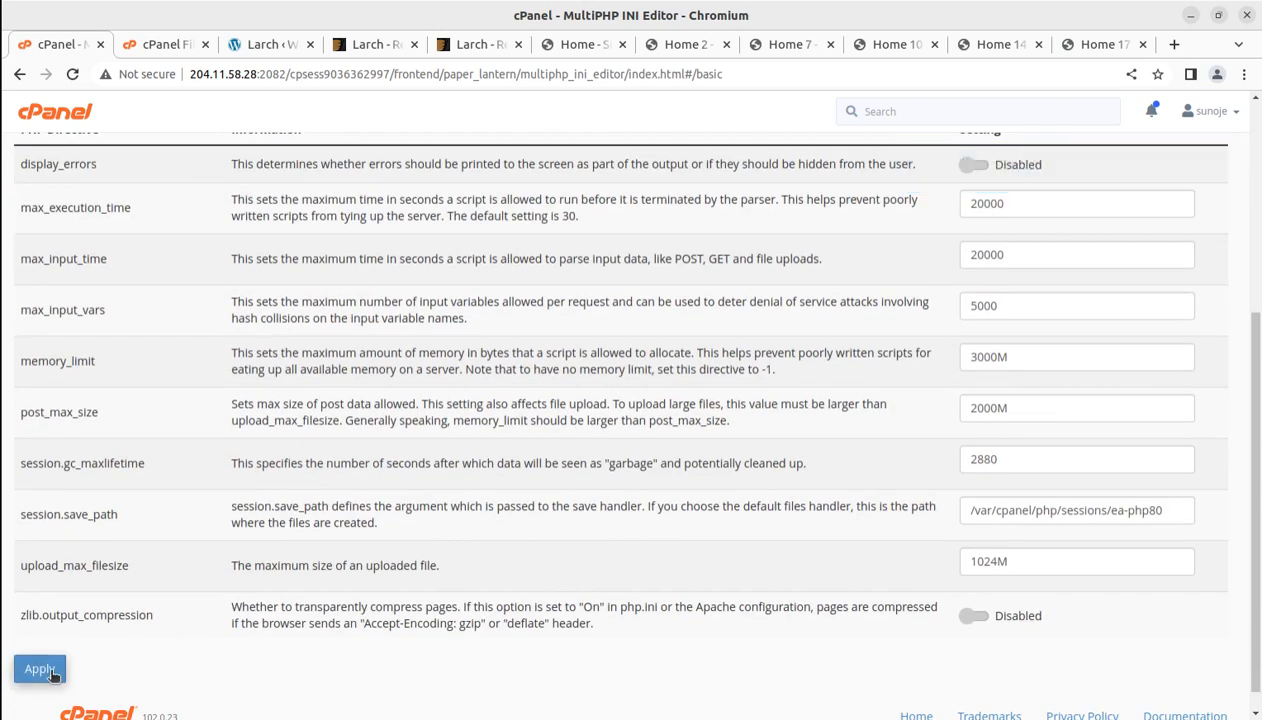
Return to WordPress, open the Site Health server information in a separate tab, and highlight the PHP memory limit
click(267, 52)
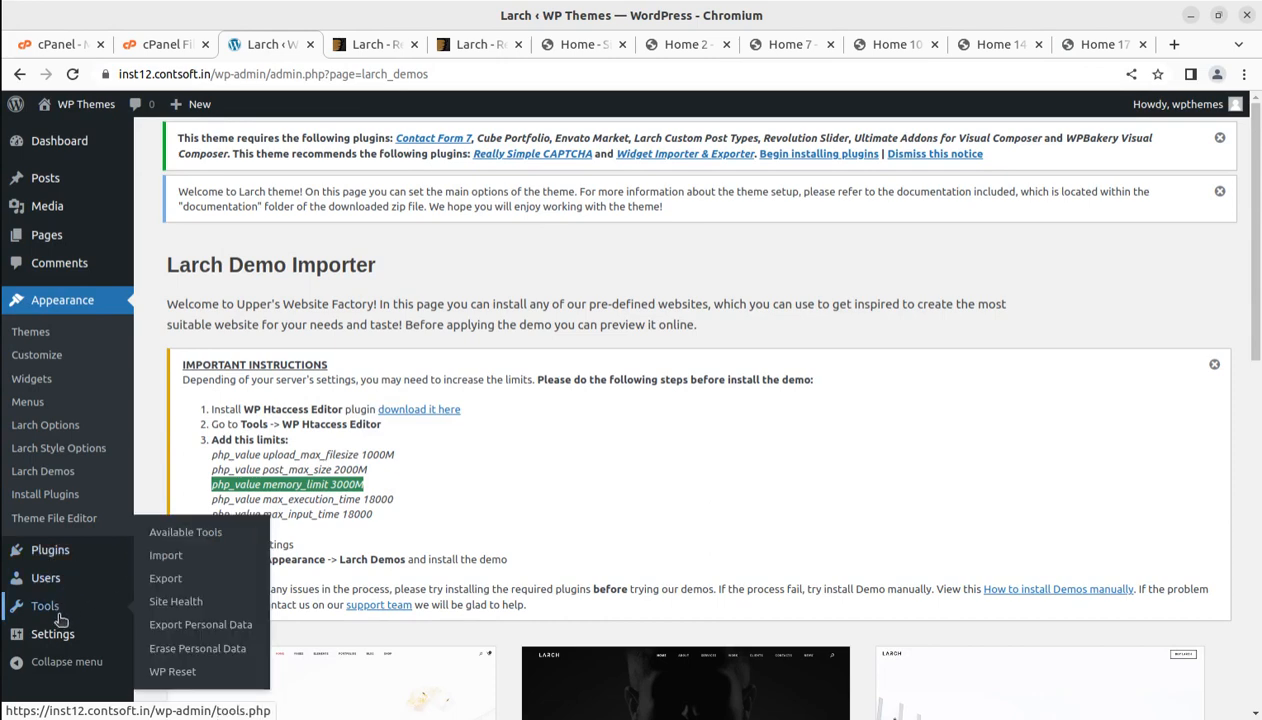
middle_click(160, 600)
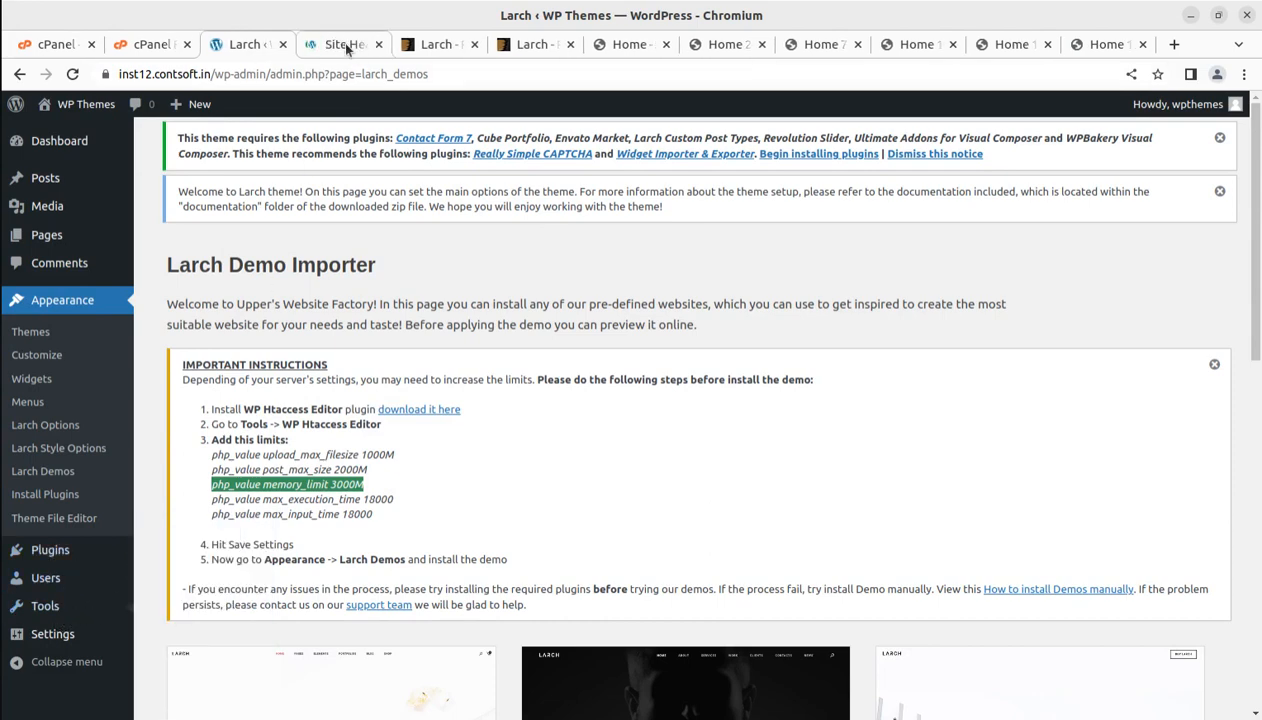
click(340, 44)
click(740, 250)
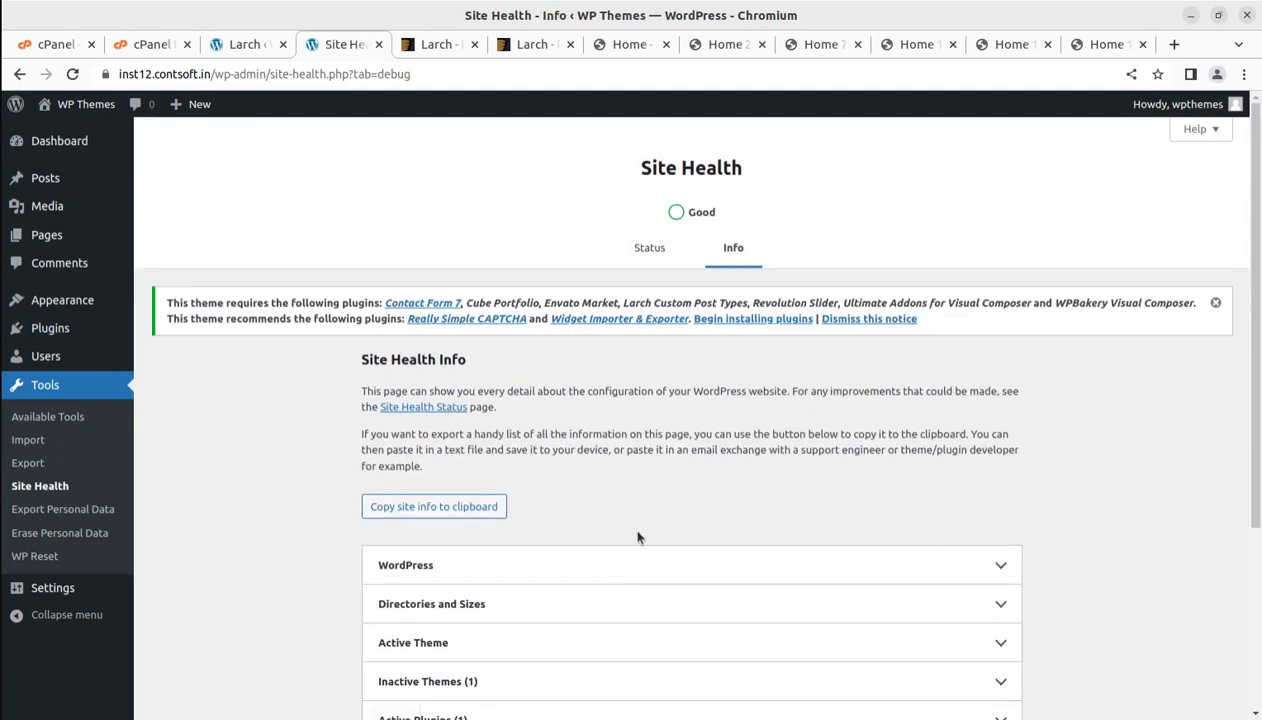
scroll(638, 537, down, 2)
scroll(610, 522, down, 2)
click(575, 532)
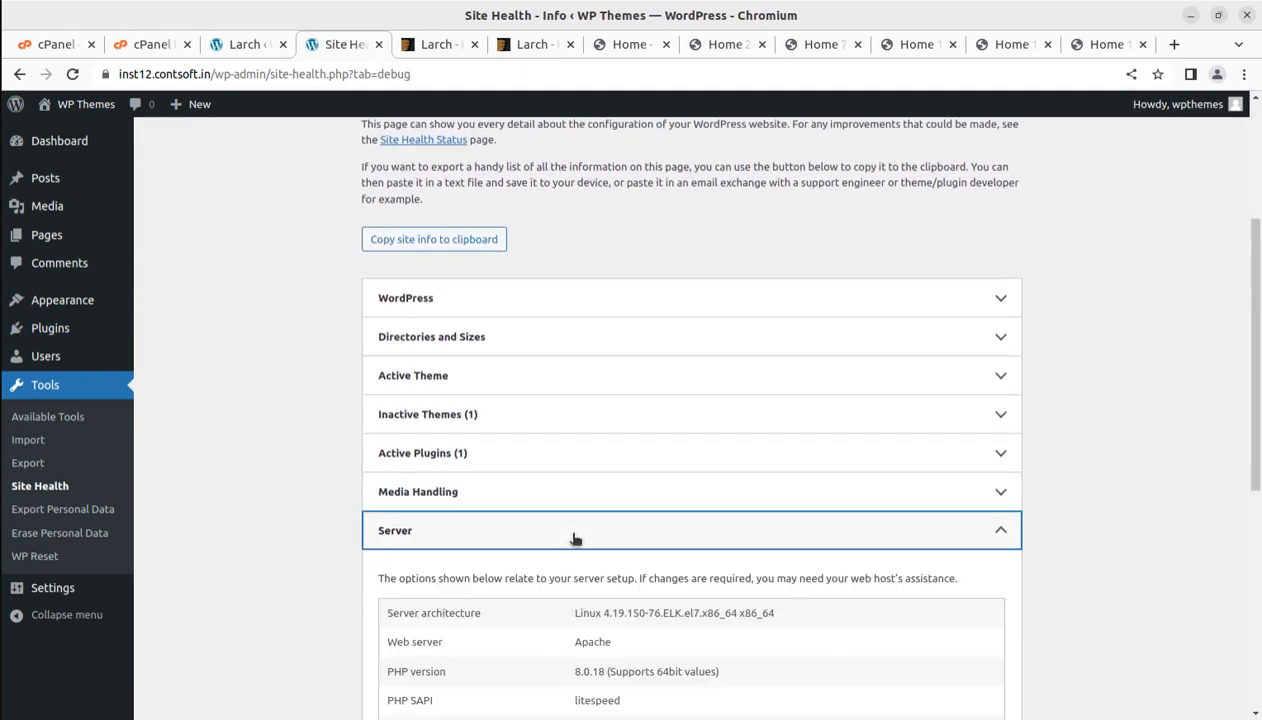
scroll(800, 537, down, 1)
scroll(800, 537, down, 3)
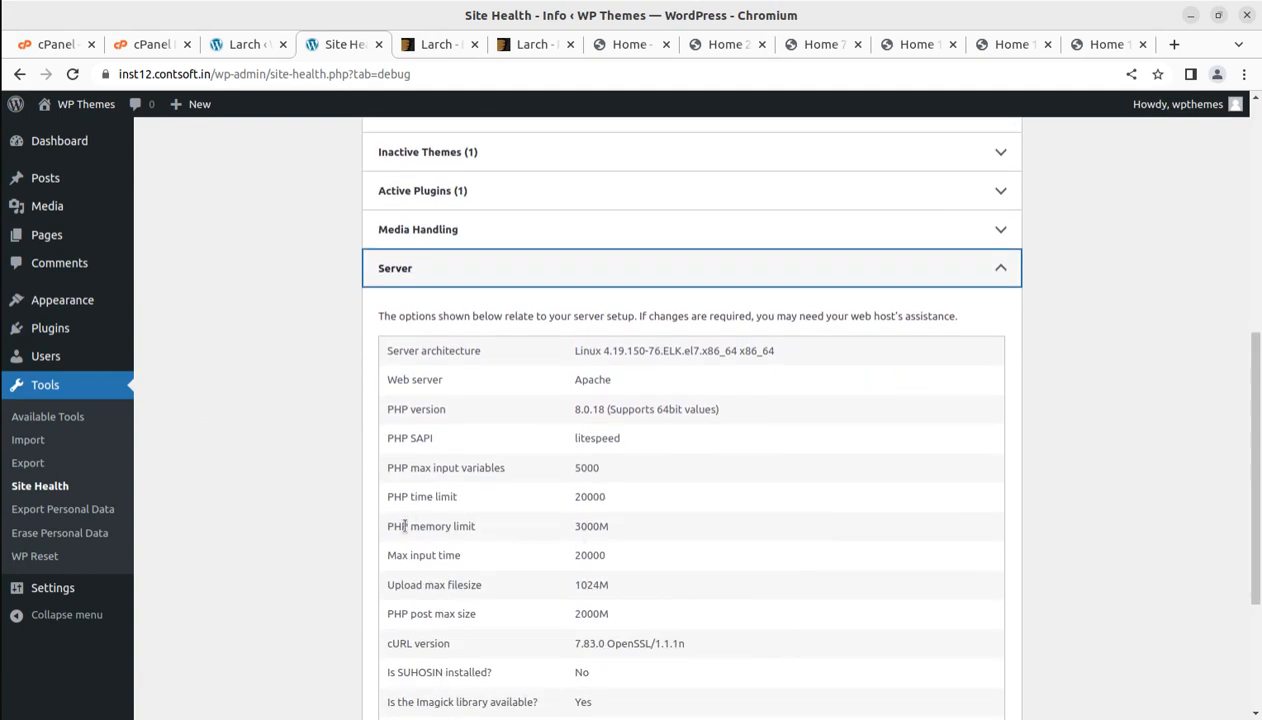
drag(394, 528, 632, 532)
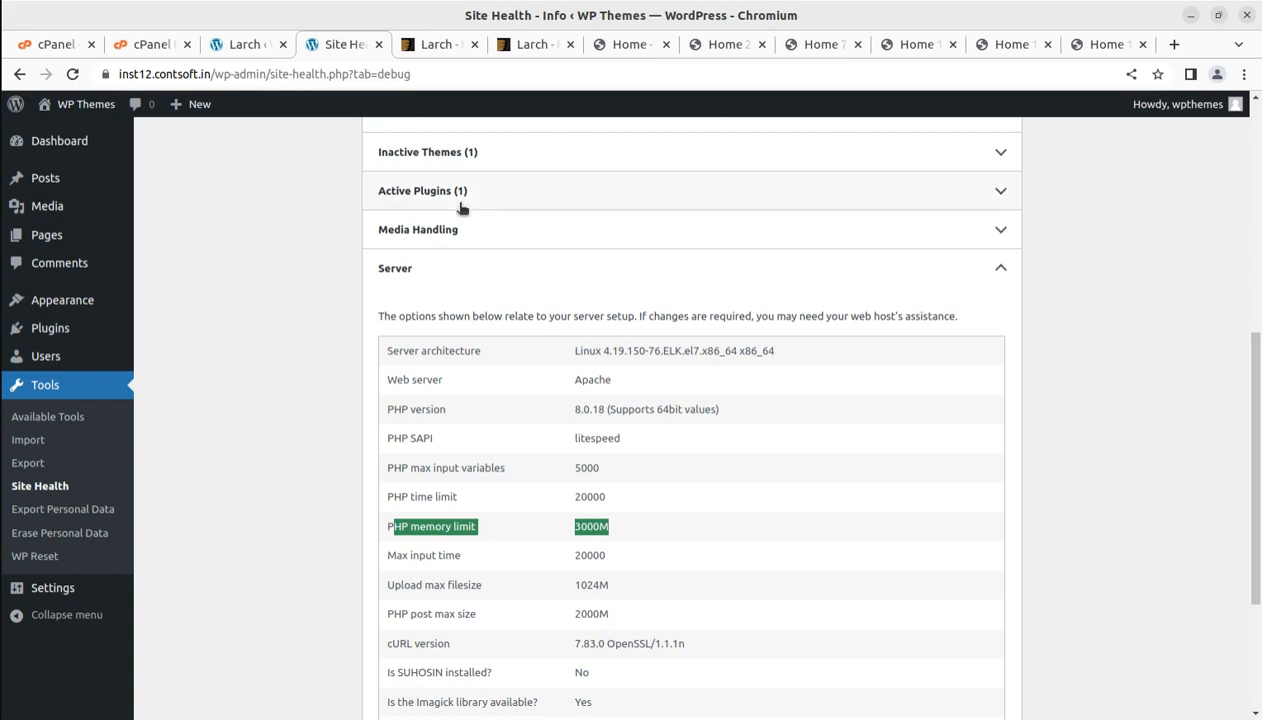
Return to the Larch Demo Importer page and highlight the full list of PHP limits to add
click(230, 35)
click(395, 482)
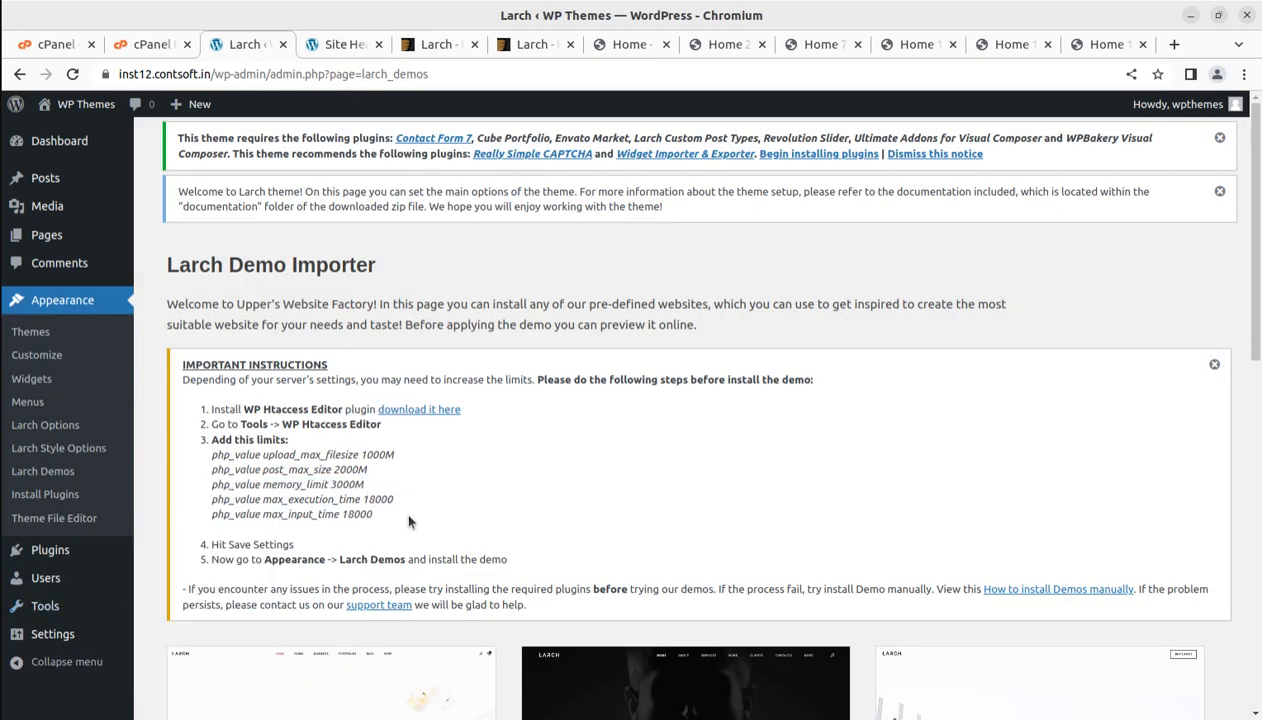
drag(405, 516, 210, 448)
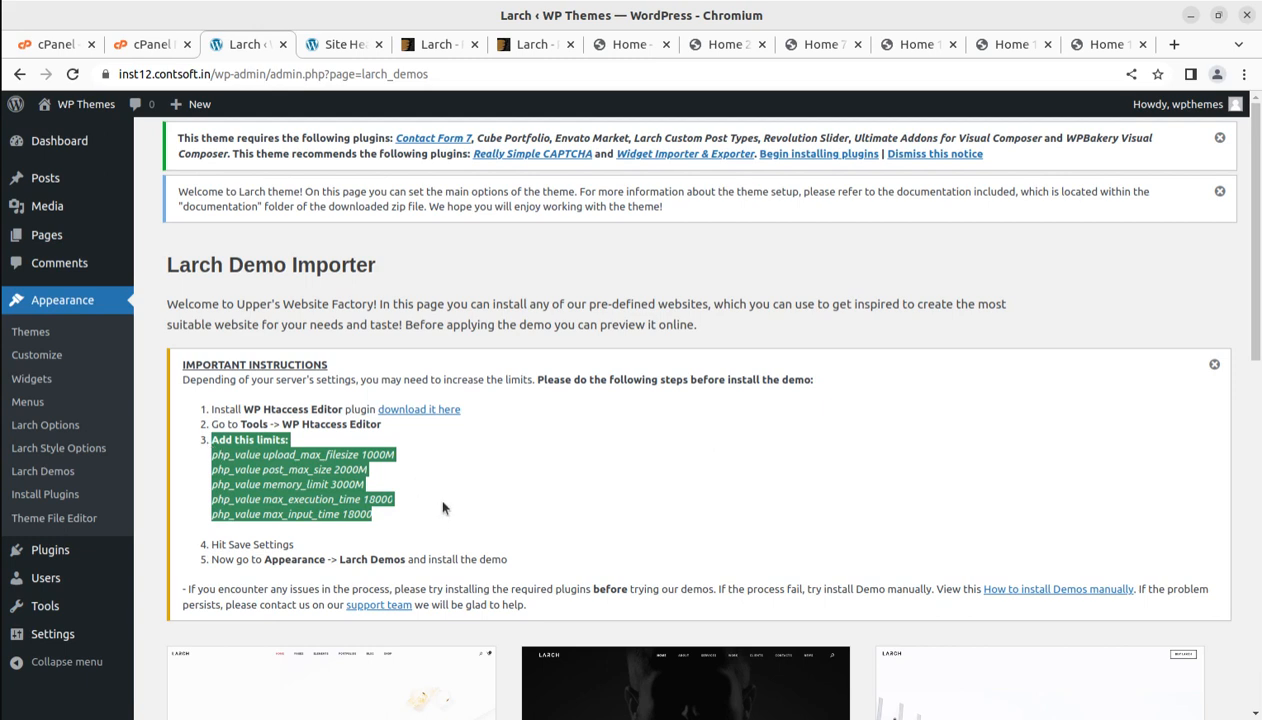
click(402, 522)
drag(402, 528, 202, 448)
click(556, 257)
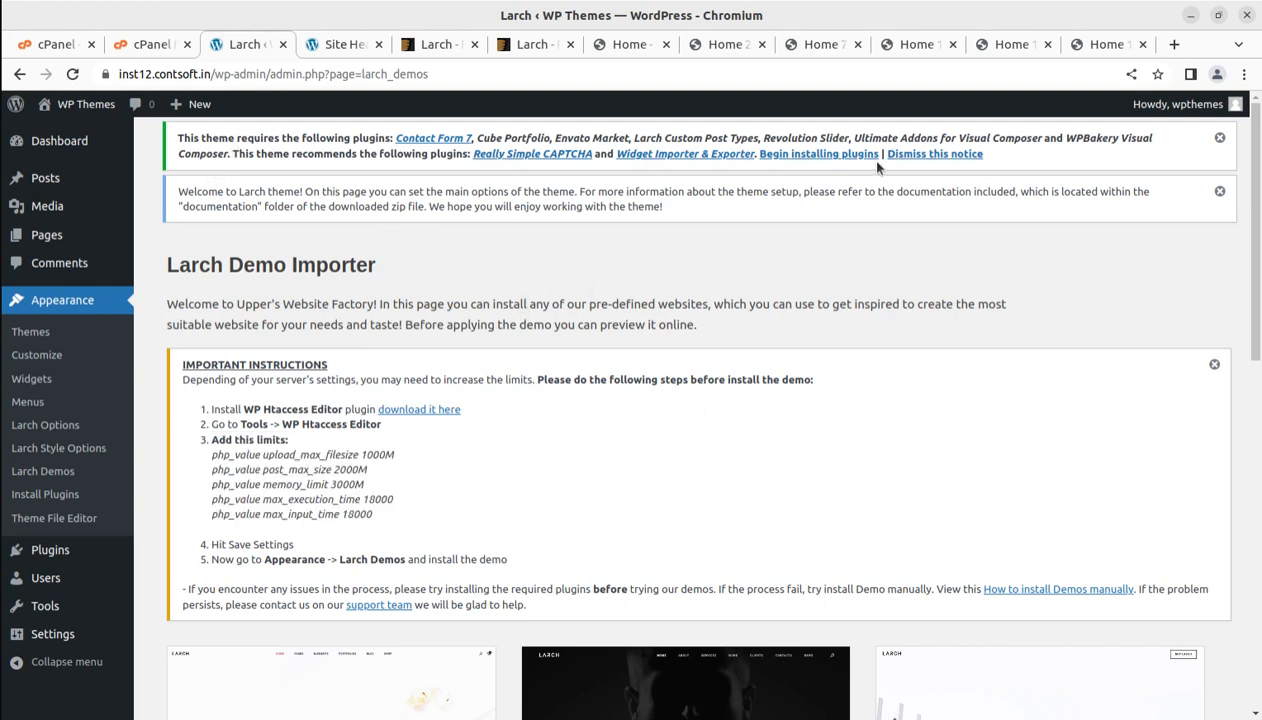
Open Larch's required plugins installer and highlight the required plugins, including Revolution Slider, WPBakery Visual Composer and Ultimate Addons for Visual Composer
click(820, 155)
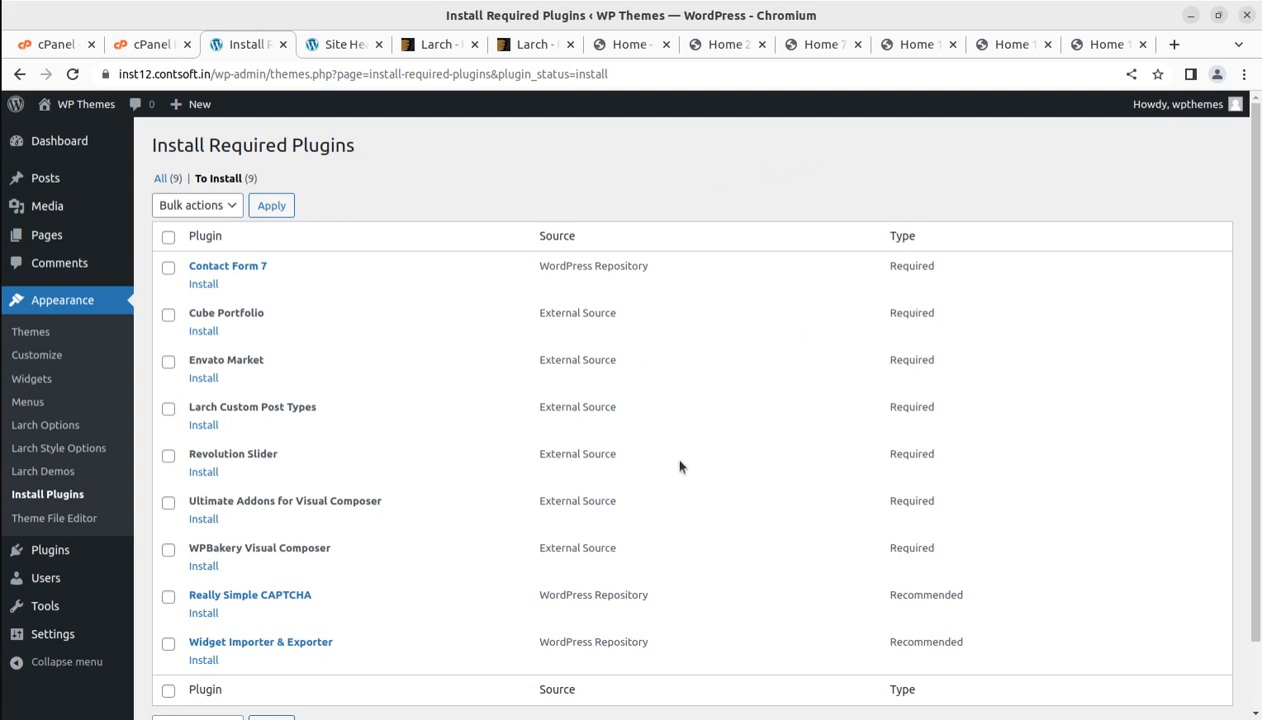
drag(936, 548, 249, 254)
click(575, 194)
drag(280, 455, 187, 453)
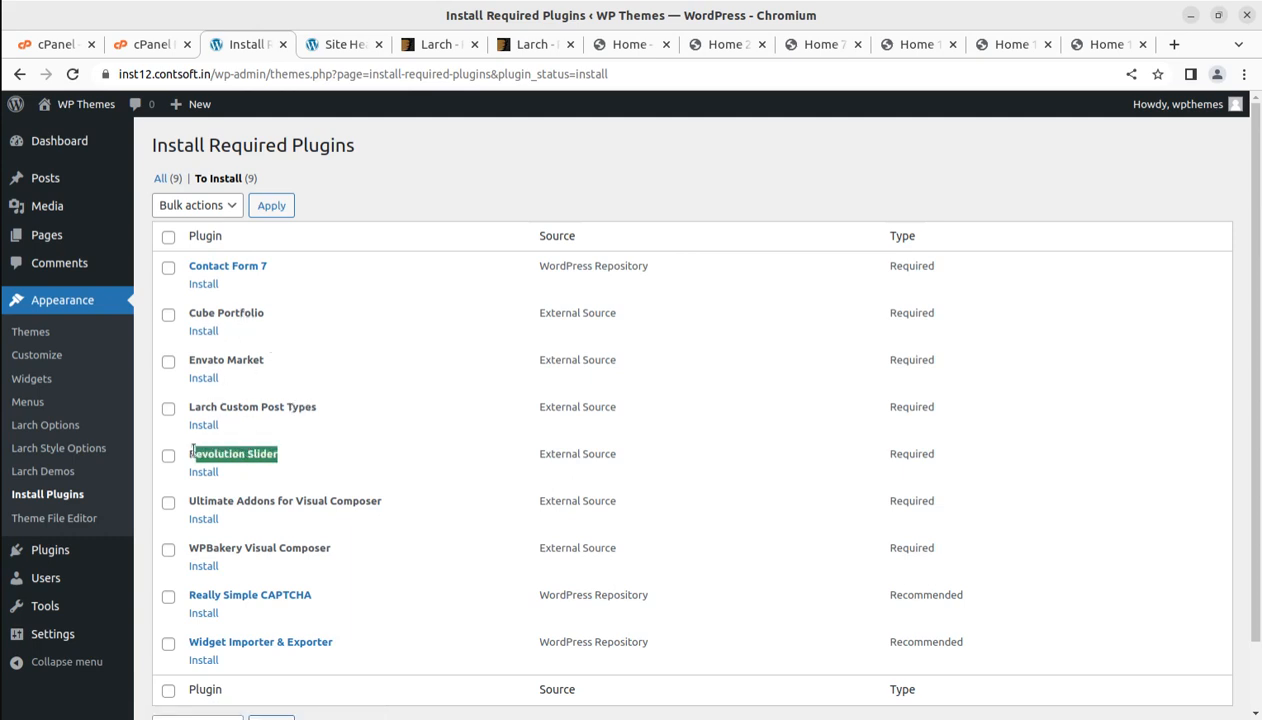
drag(332, 551, 187, 543)
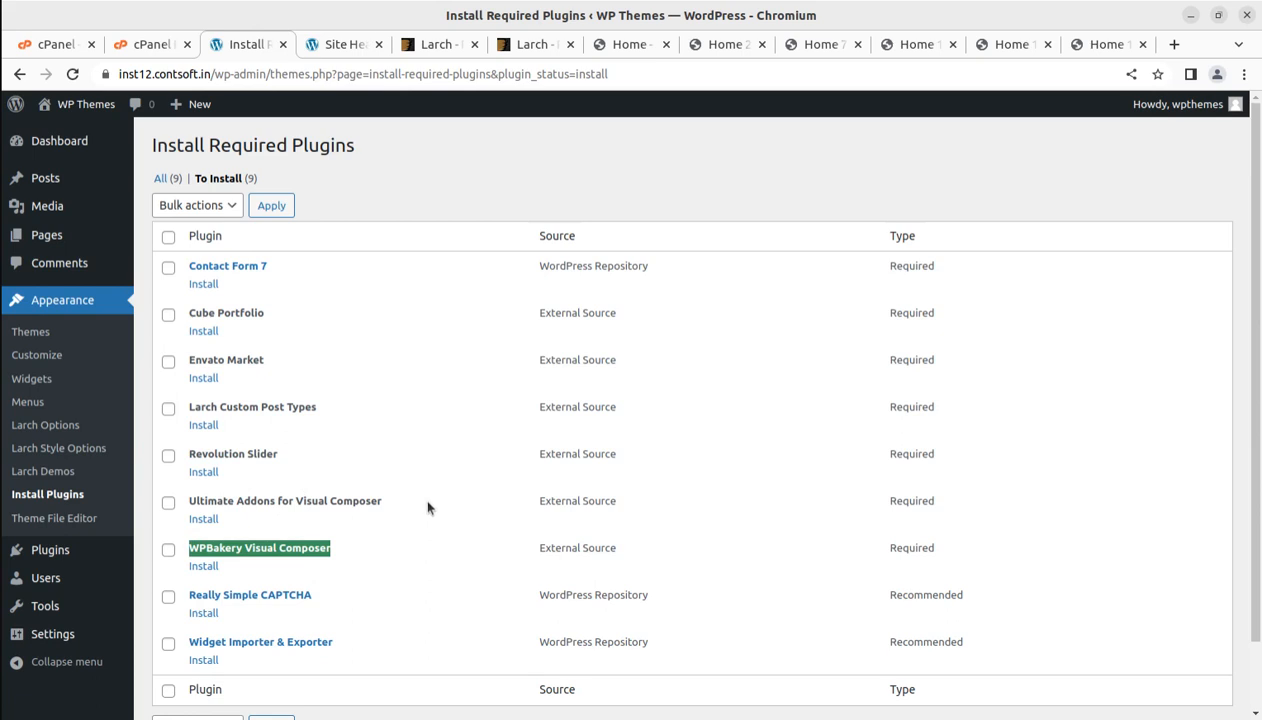
drag(383, 502, 189, 500)
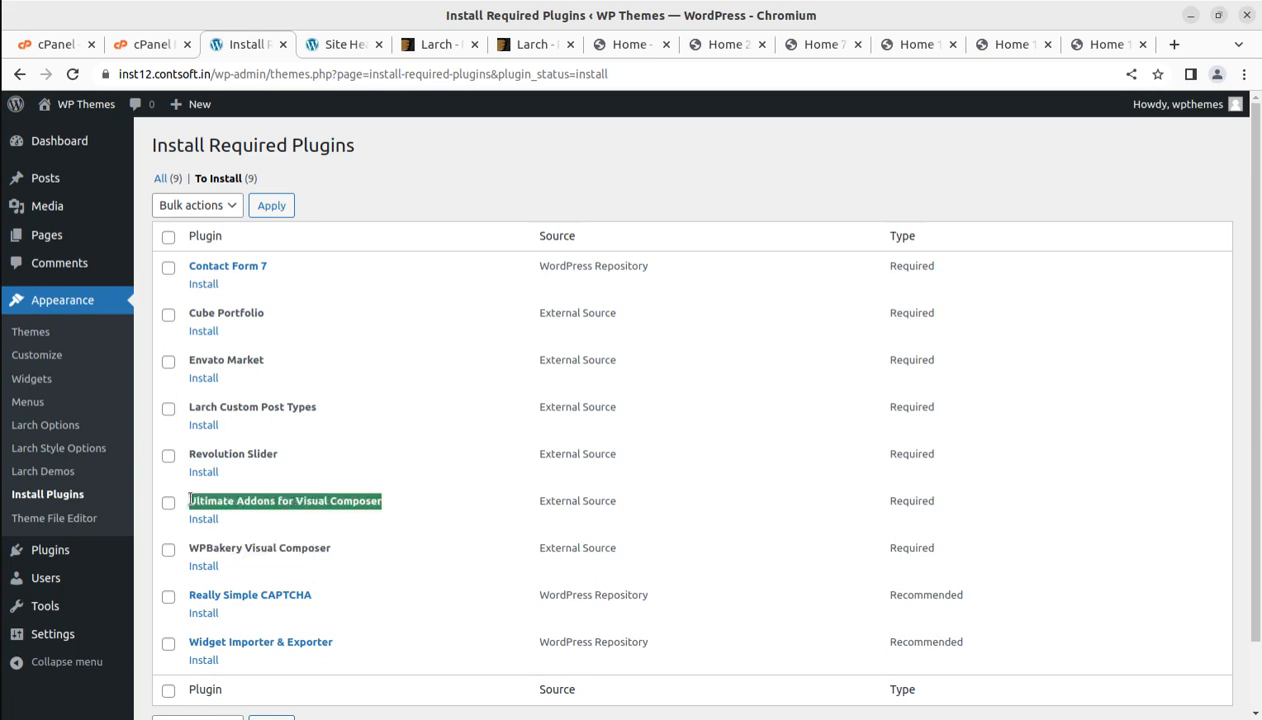
Highlight the recommended plugins Really Simple CAPTCHA and Widget Importer & Exporter in the plugin list
scroll(389, 512, down, 2)
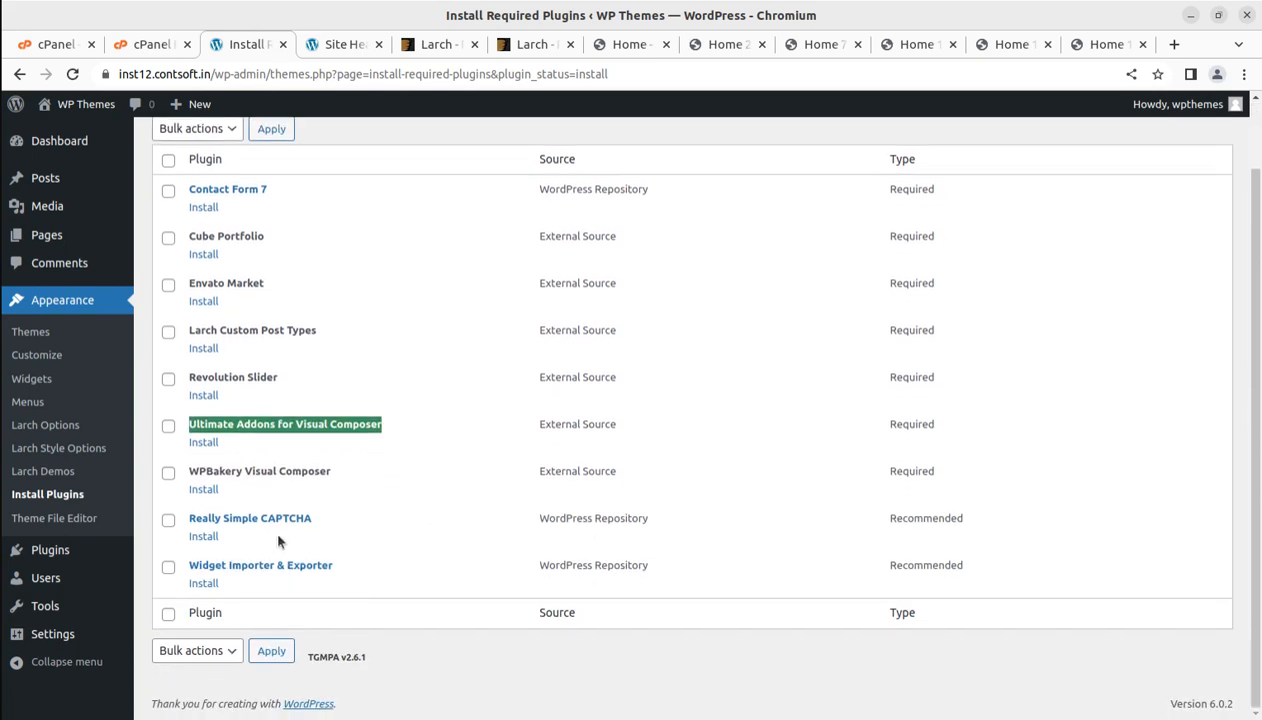
drag(333, 532, 187, 520)
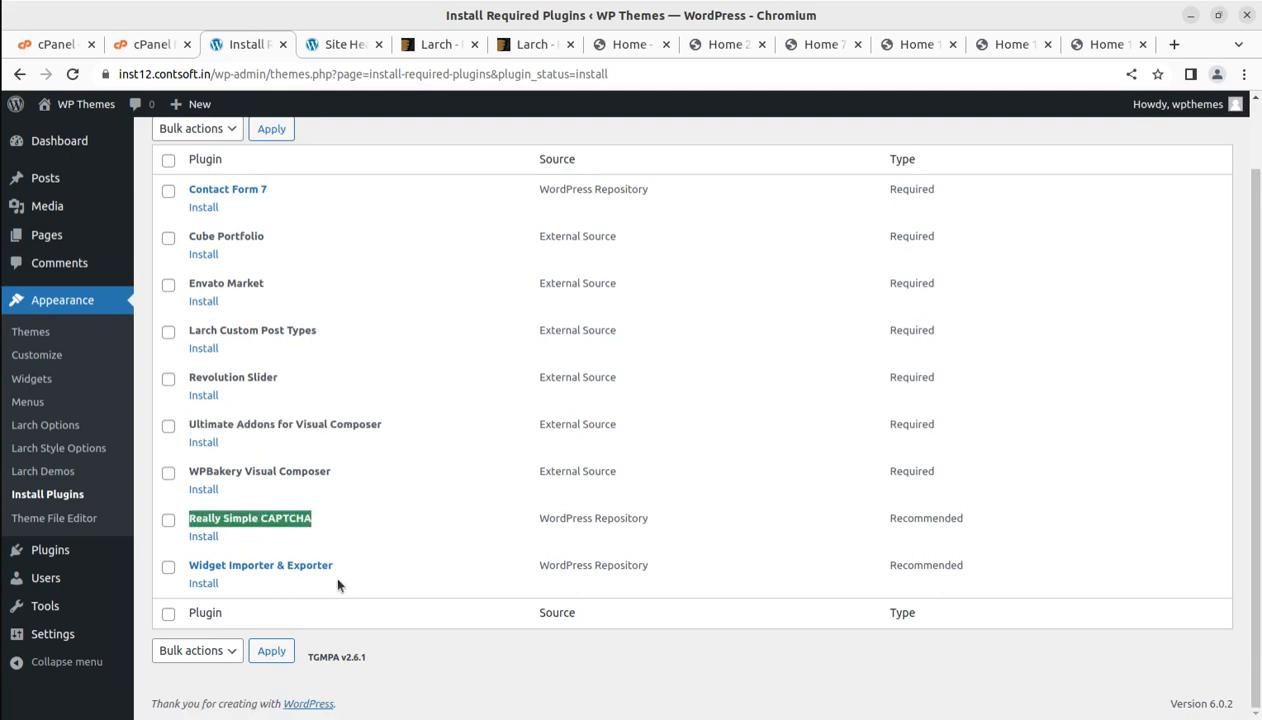
drag(338, 567, 205, 564)
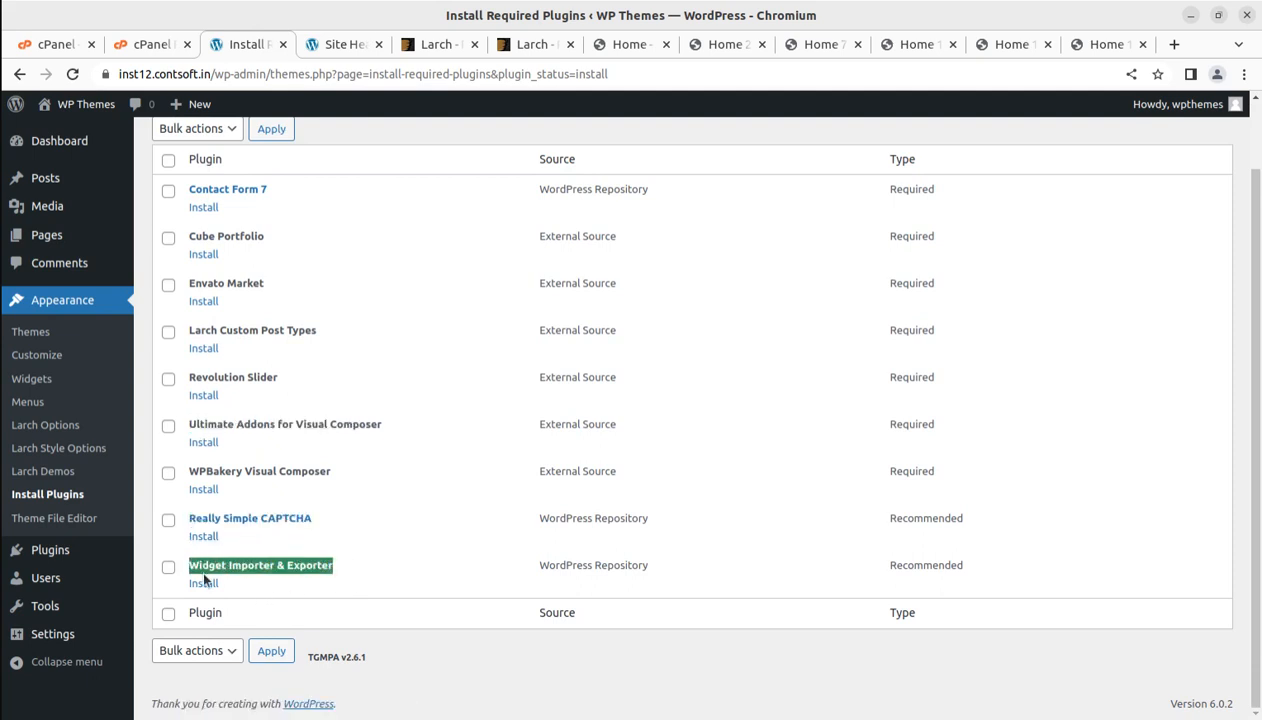
Install the Widget Importer & Exporter and Really Simple CAPTCHA plugins, returning to the required plugins installer after each
click(203, 584)
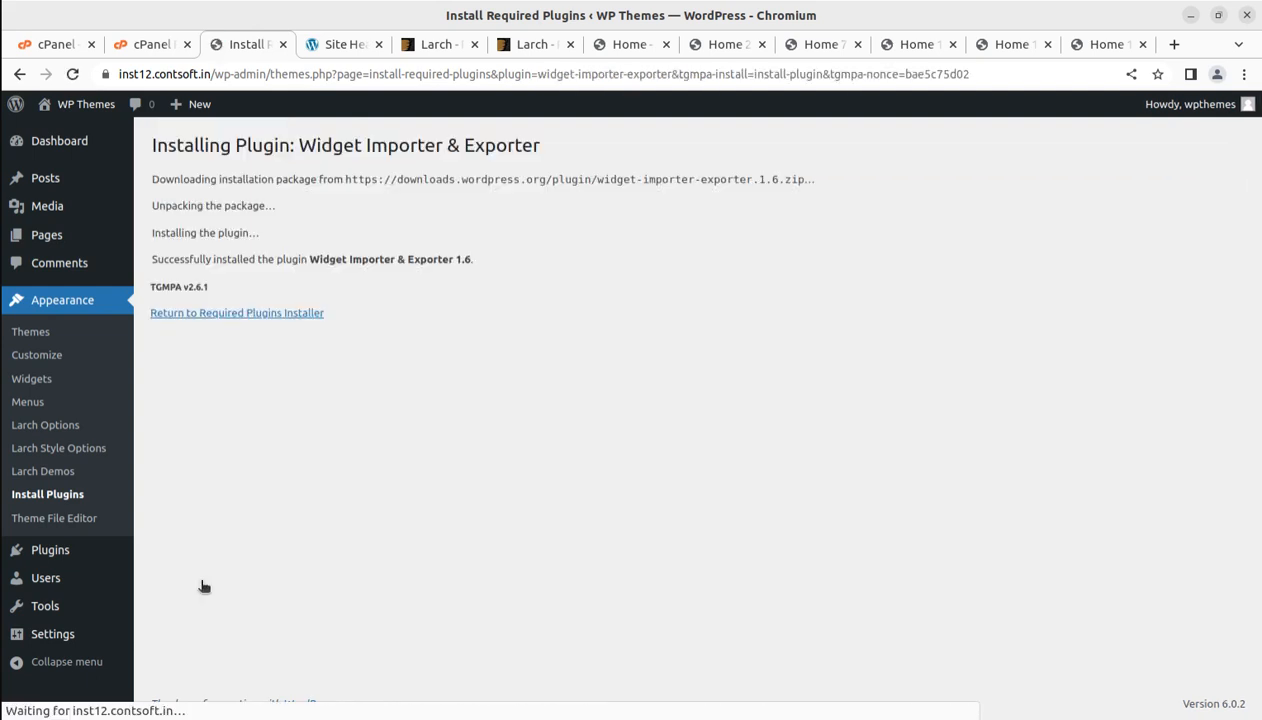
click(207, 318)
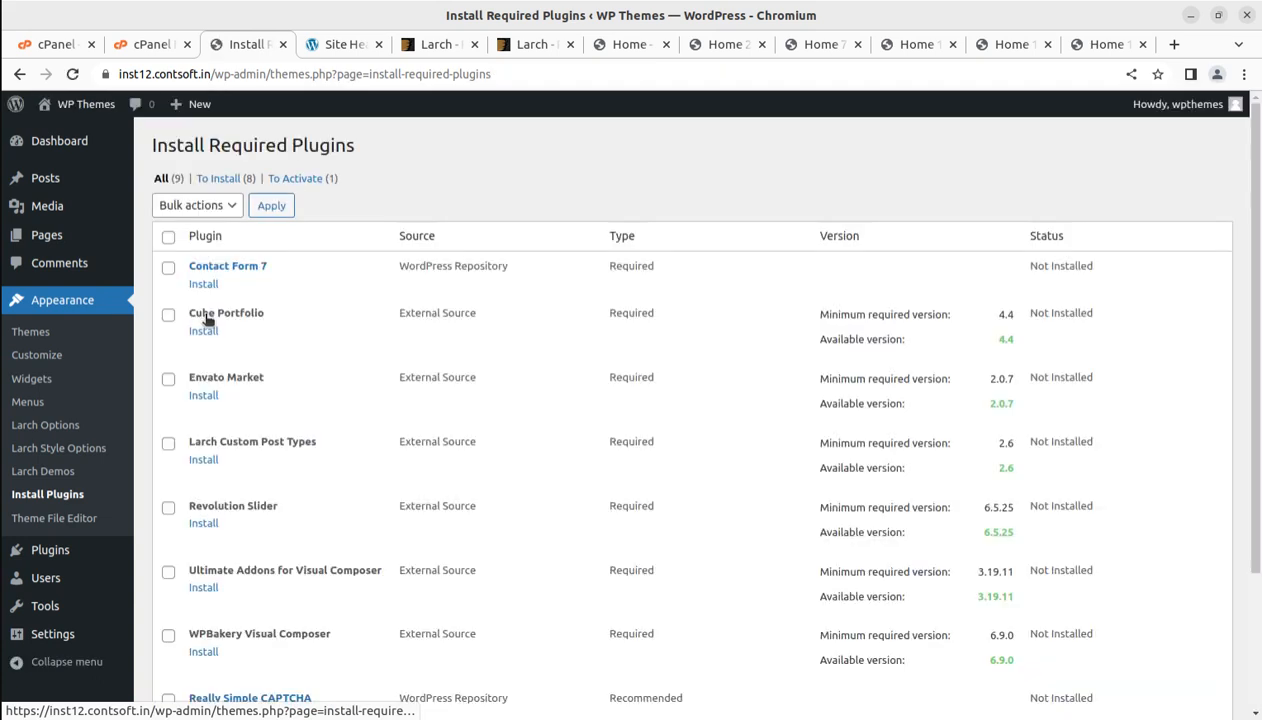
scroll(245, 660, down, 3)
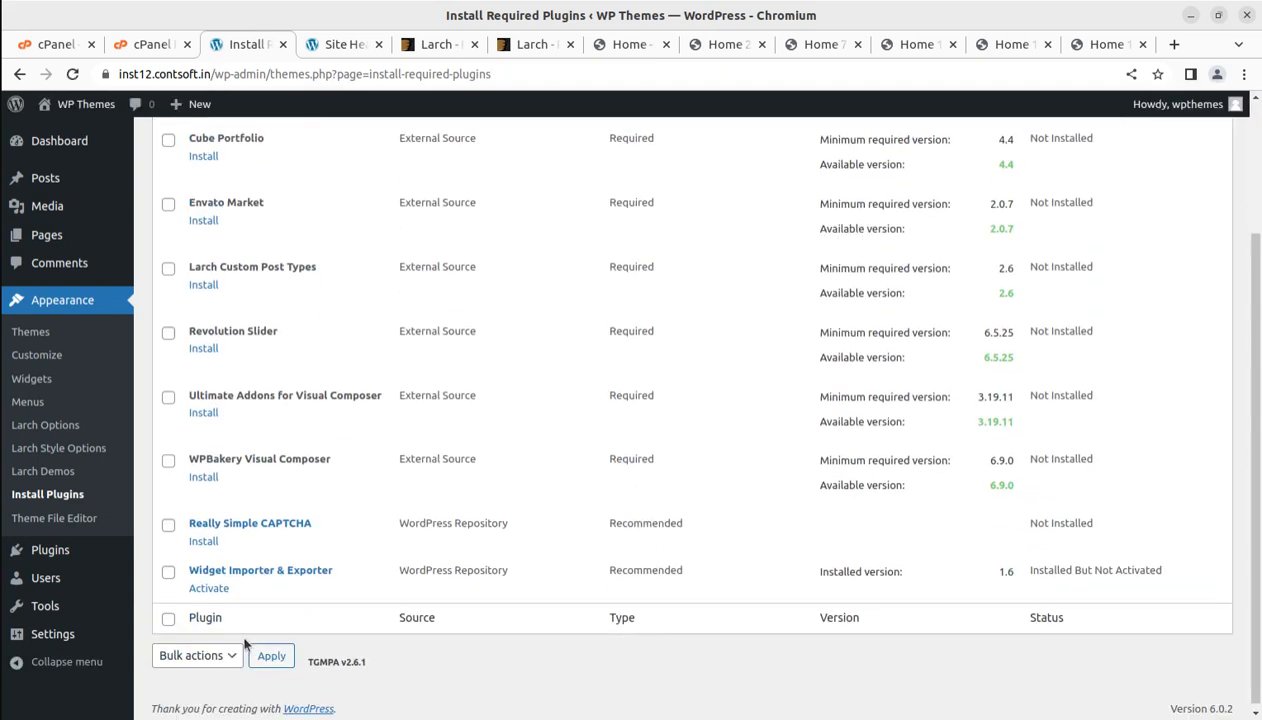
click(203, 541)
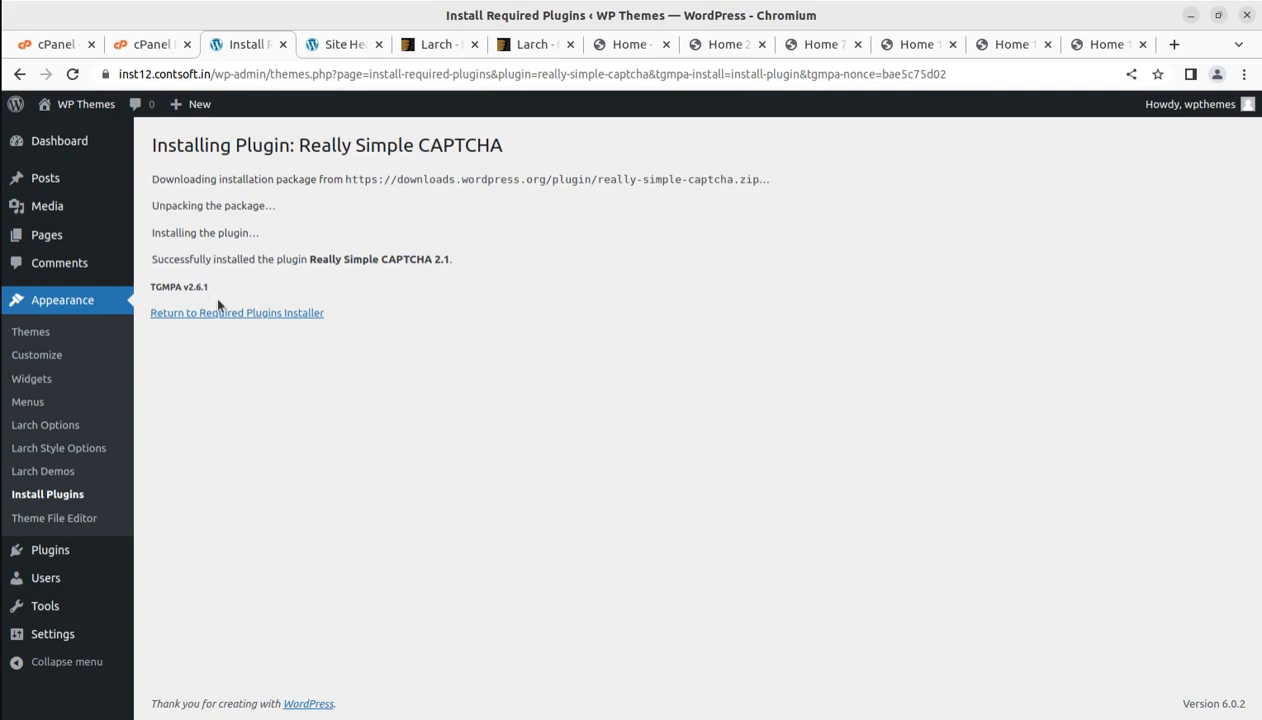
click(206, 312)
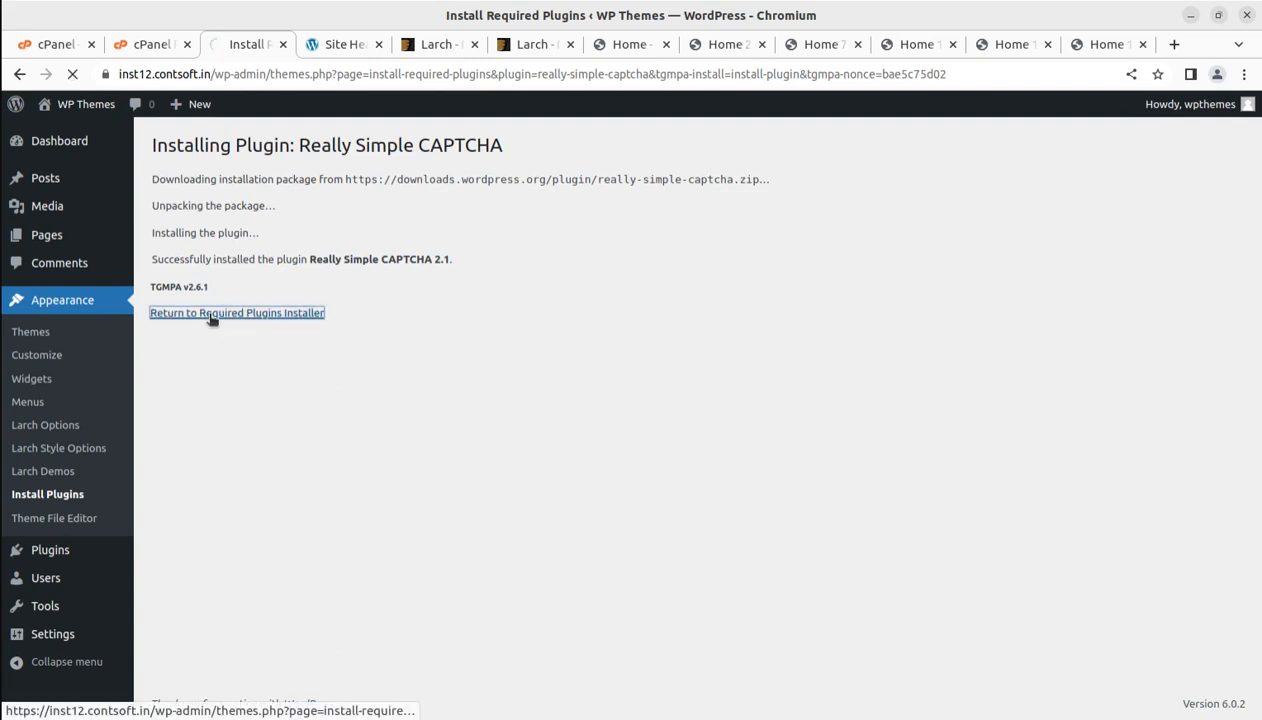
Install the WPBakery Visual Composer and Ultimate Addons for Visual Composer plugins from the required plugins list
scroll(240, 620, down, 3)
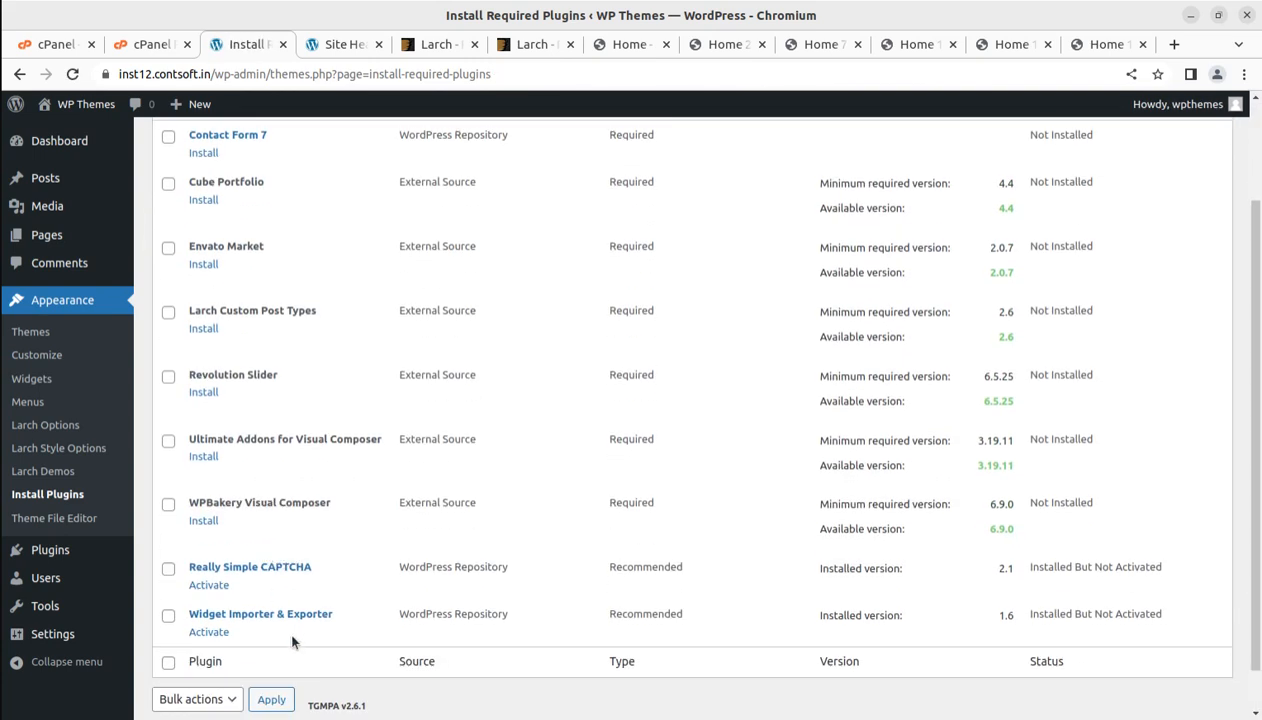
click(203, 521)
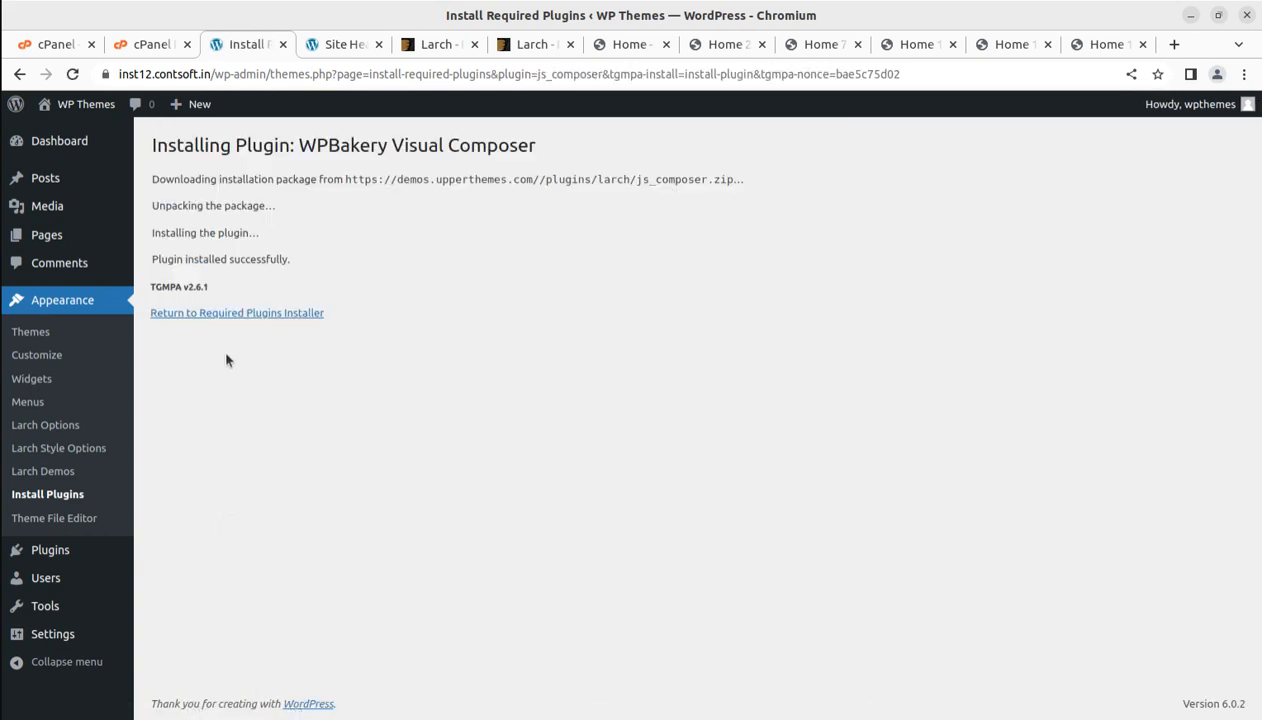
click(224, 311)
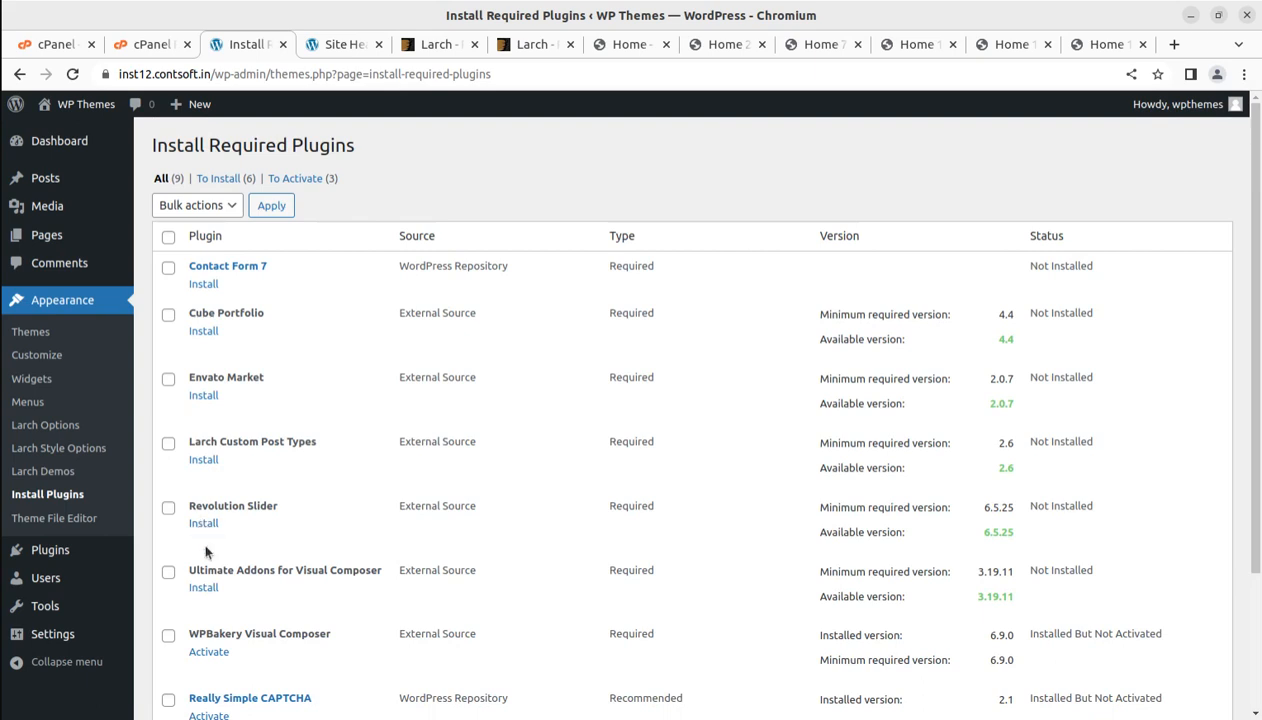
click(203, 588)
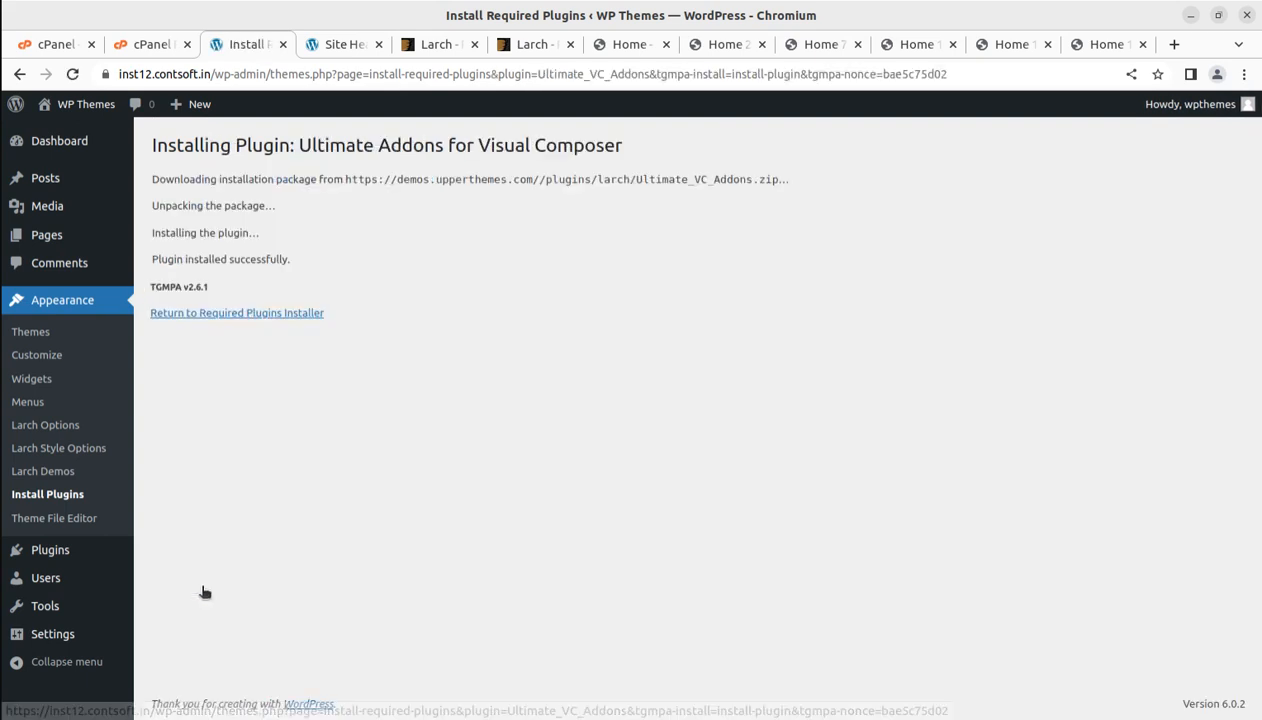
Install the Revolution Slider and Larch Custom Post Types plugins, returning to the required plugins installer after each
click(226, 314)
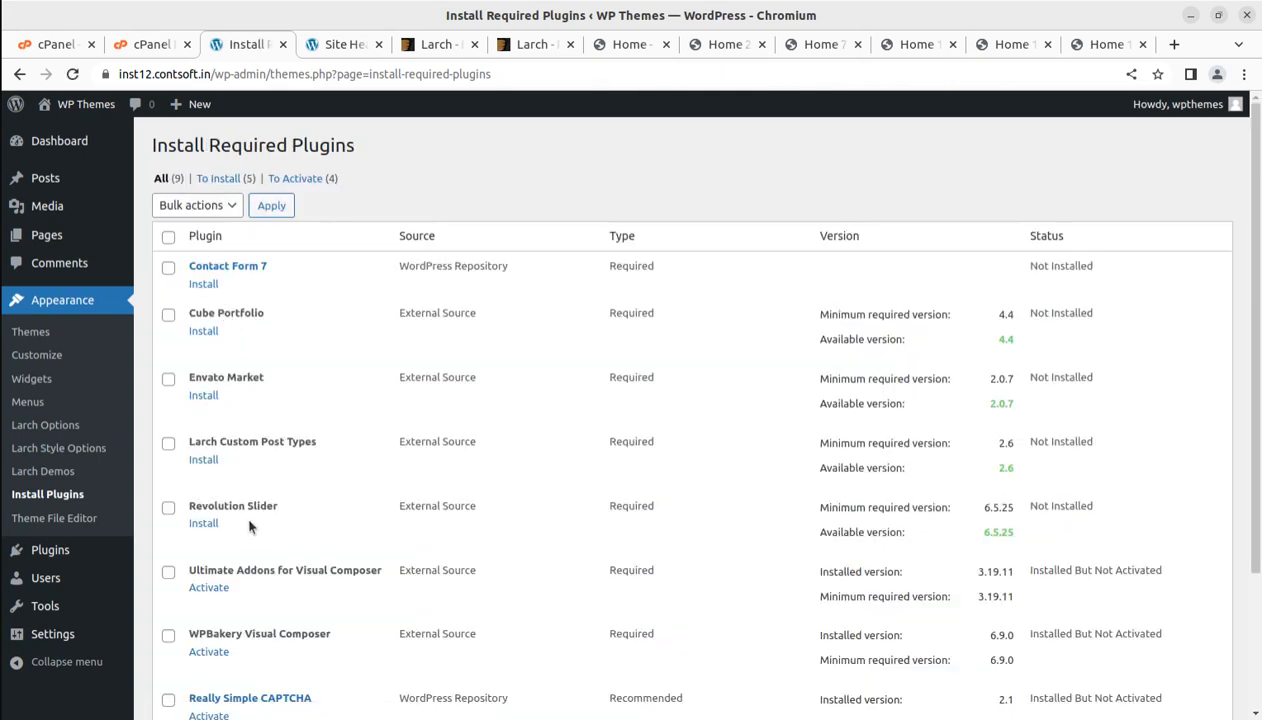
click(204, 524)
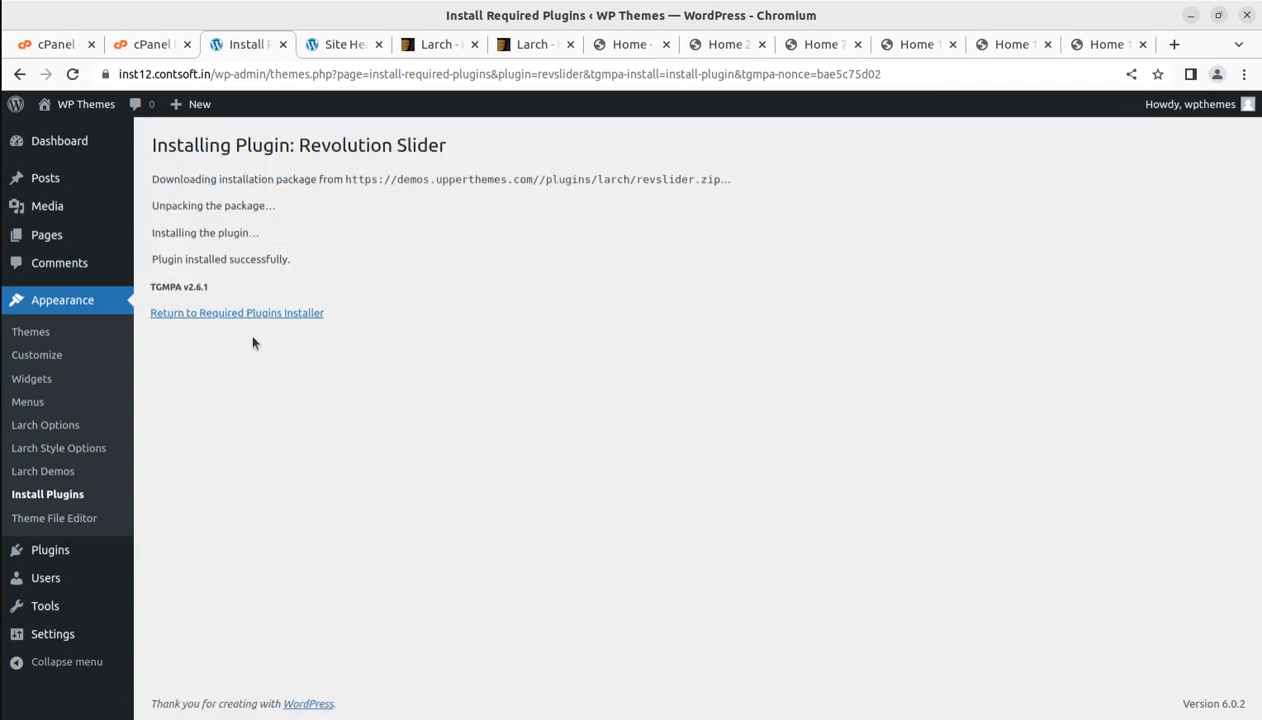
click(255, 316)
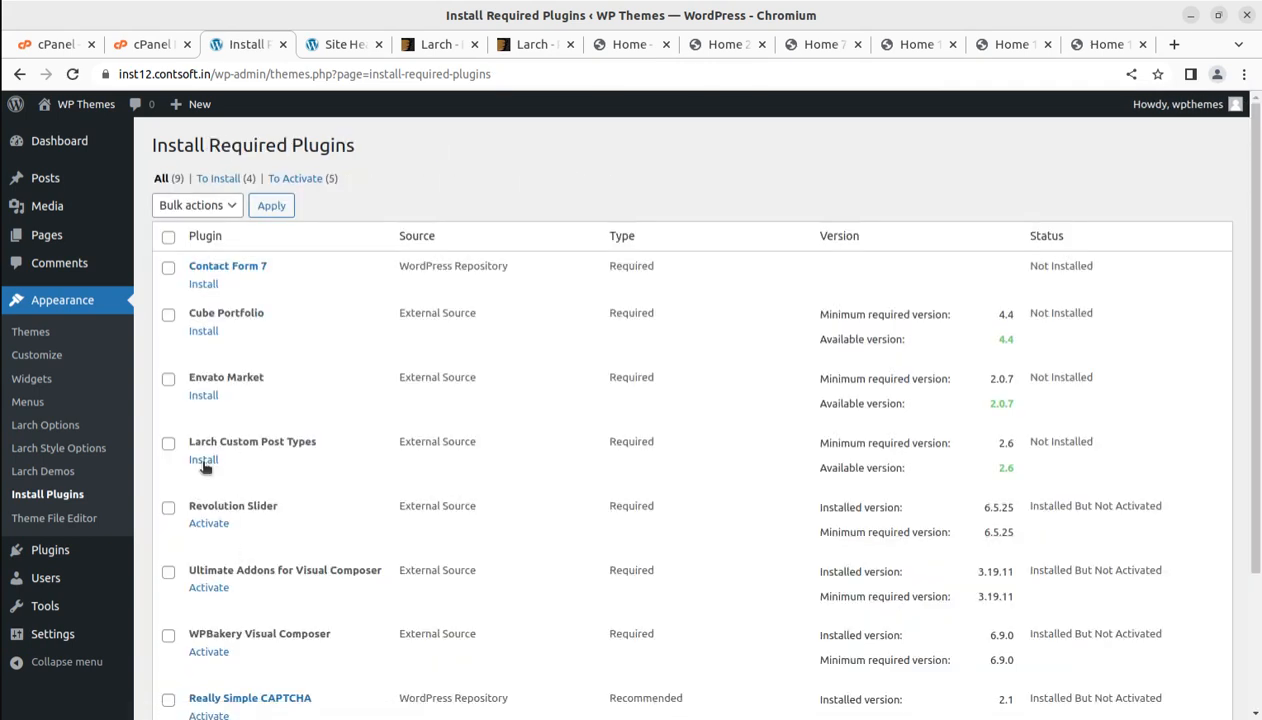
click(204, 461)
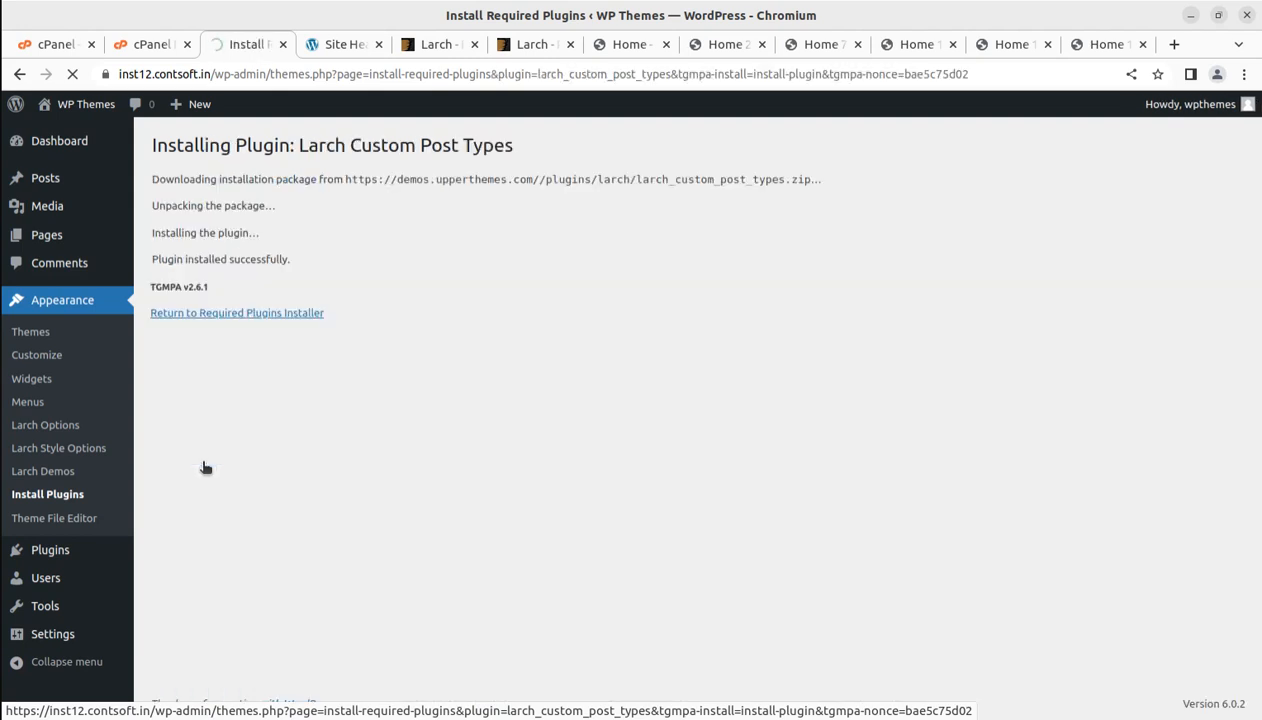
click(220, 316)
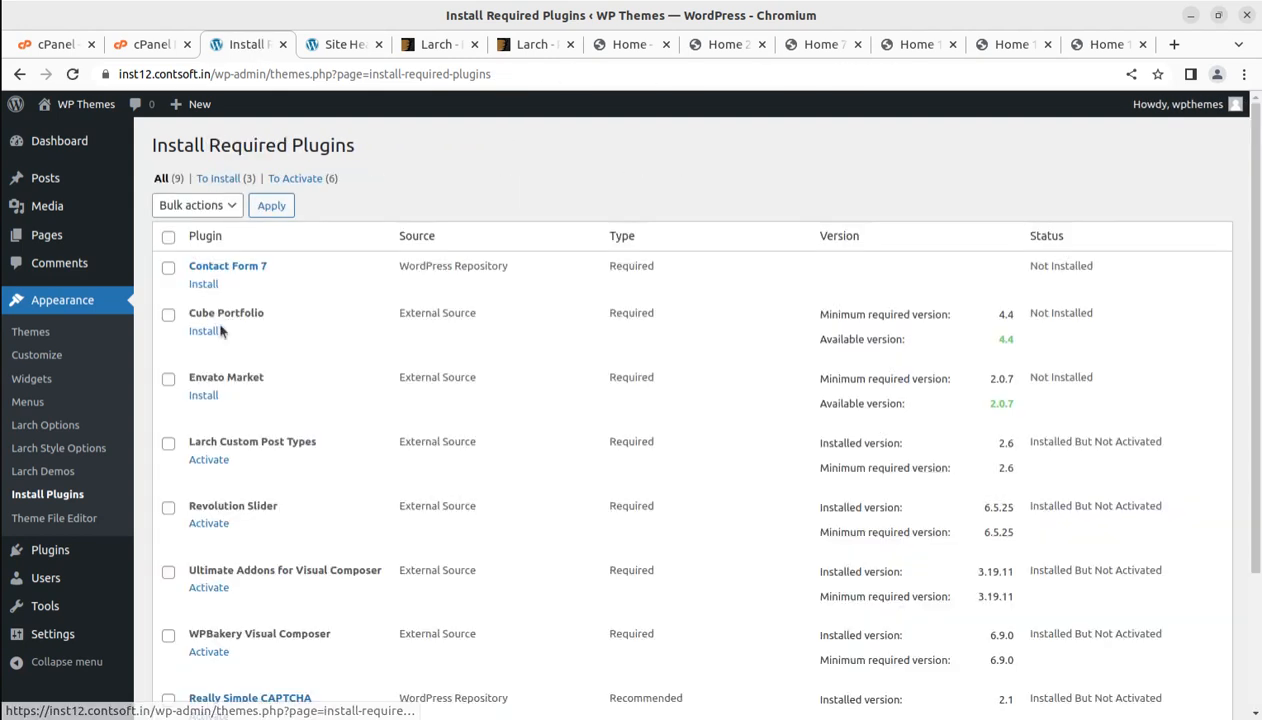
Install the remaining required plugins Envato Market, Cube Portfolio and Contact Form 7, returning to the required plugins installer after each
click(201, 398)
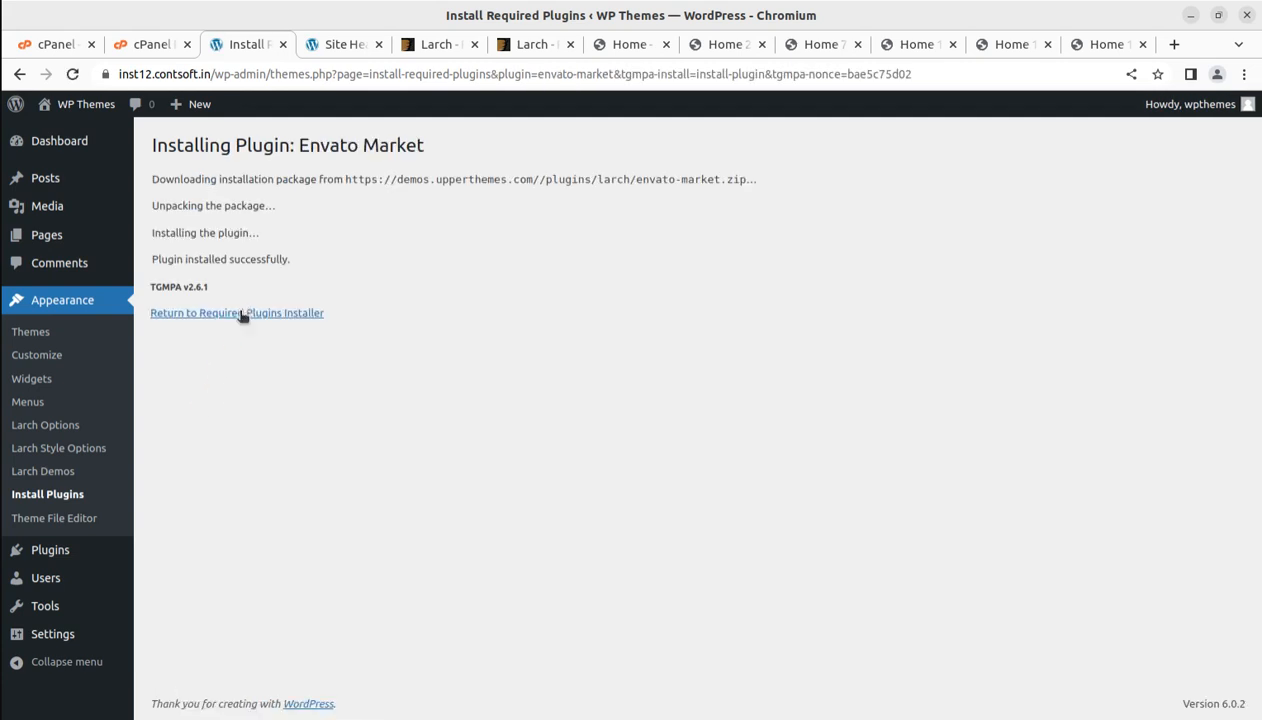
click(223, 315)
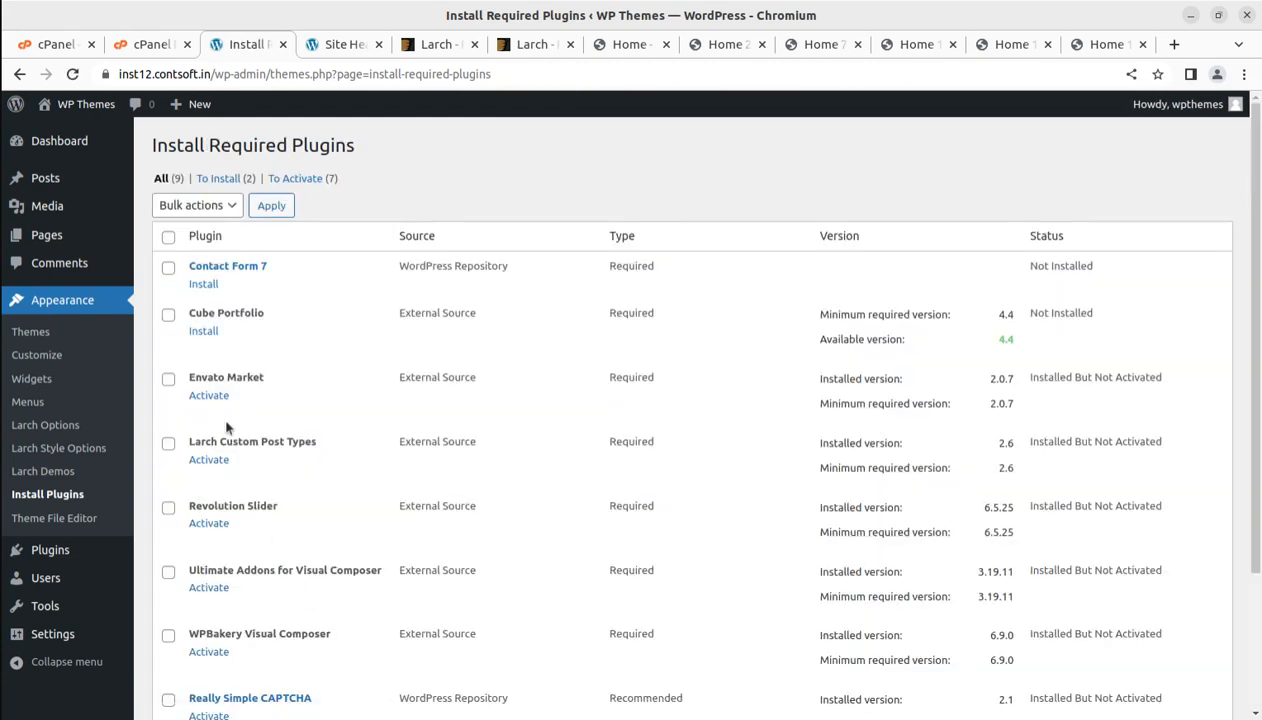
click(204, 331)
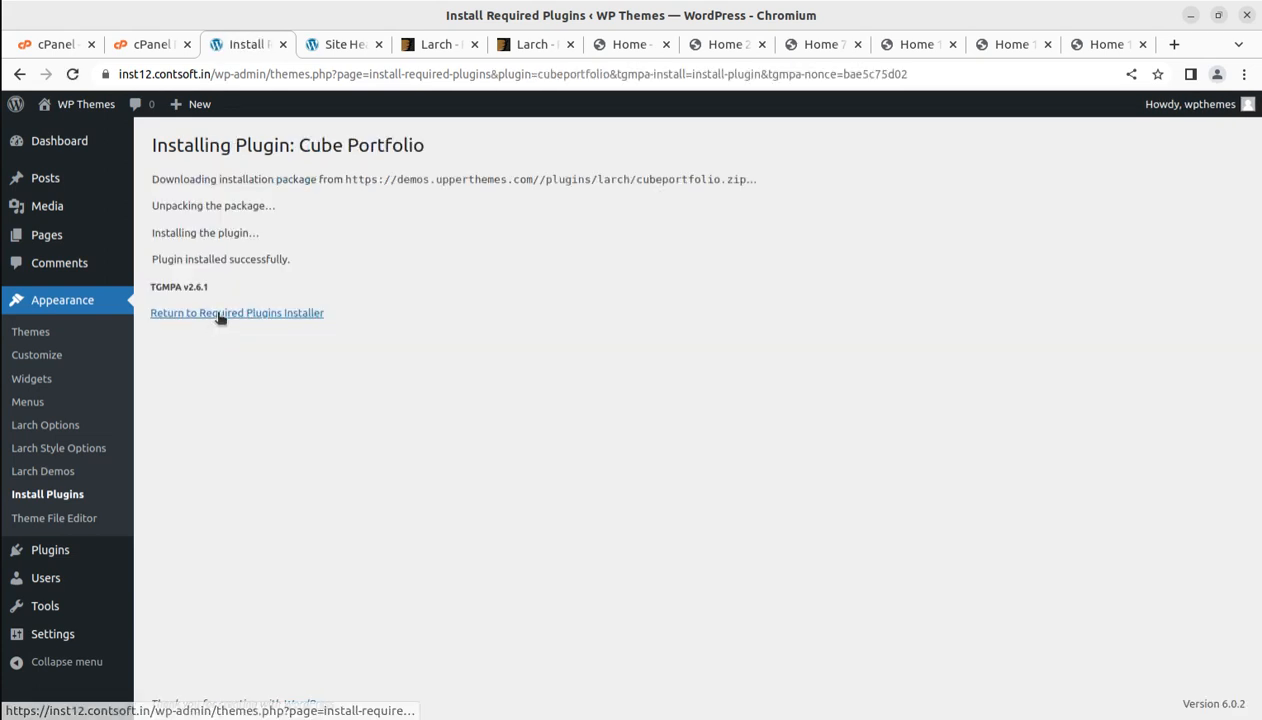
click(220, 315)
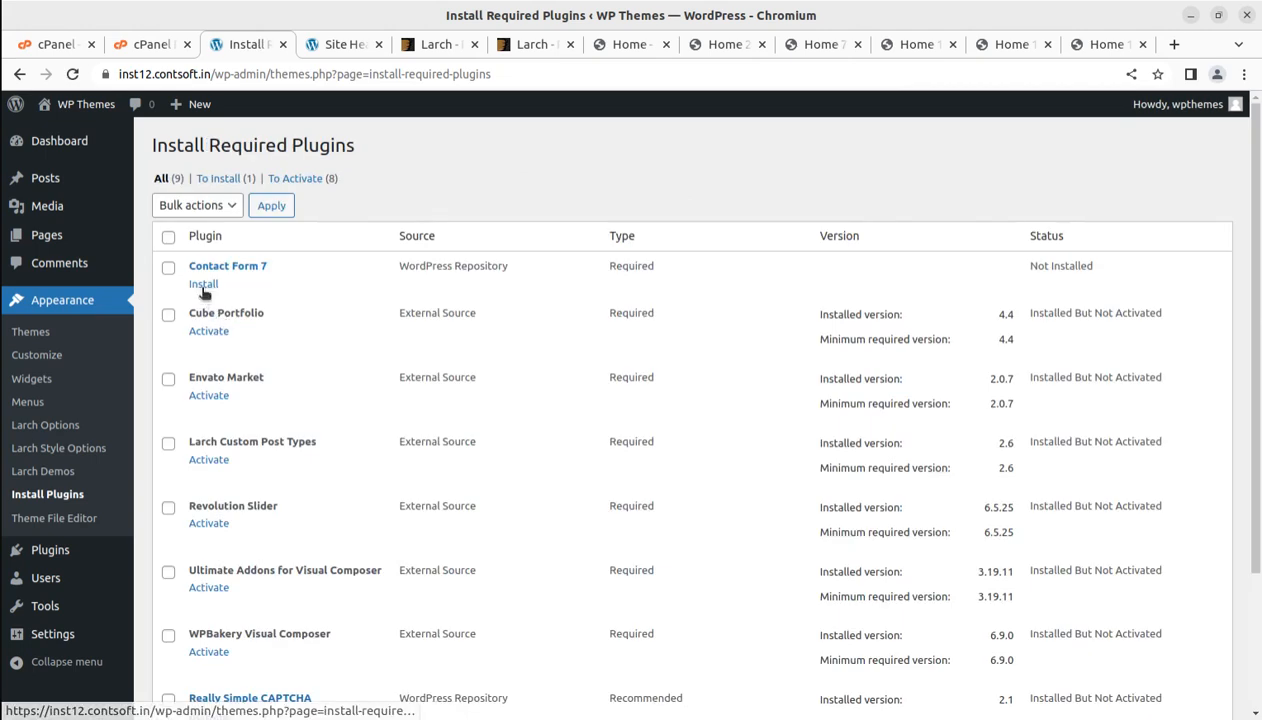
click(203, 286)
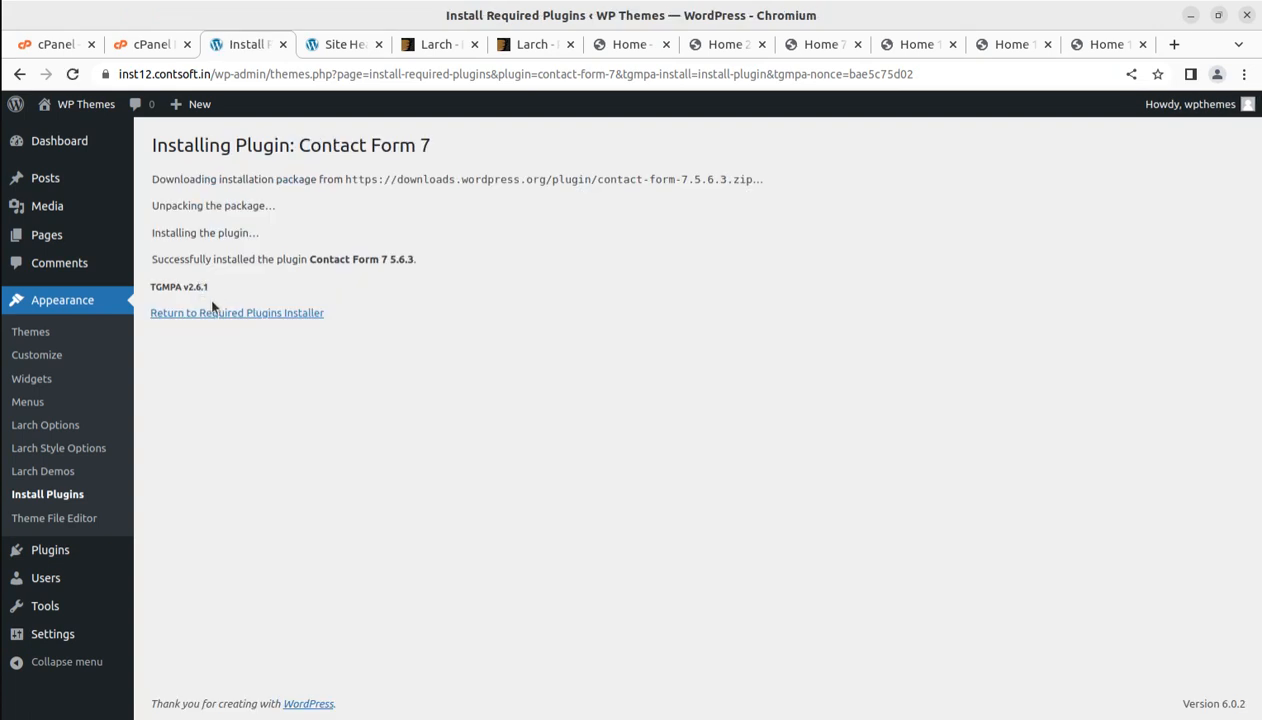
click(209, 314)
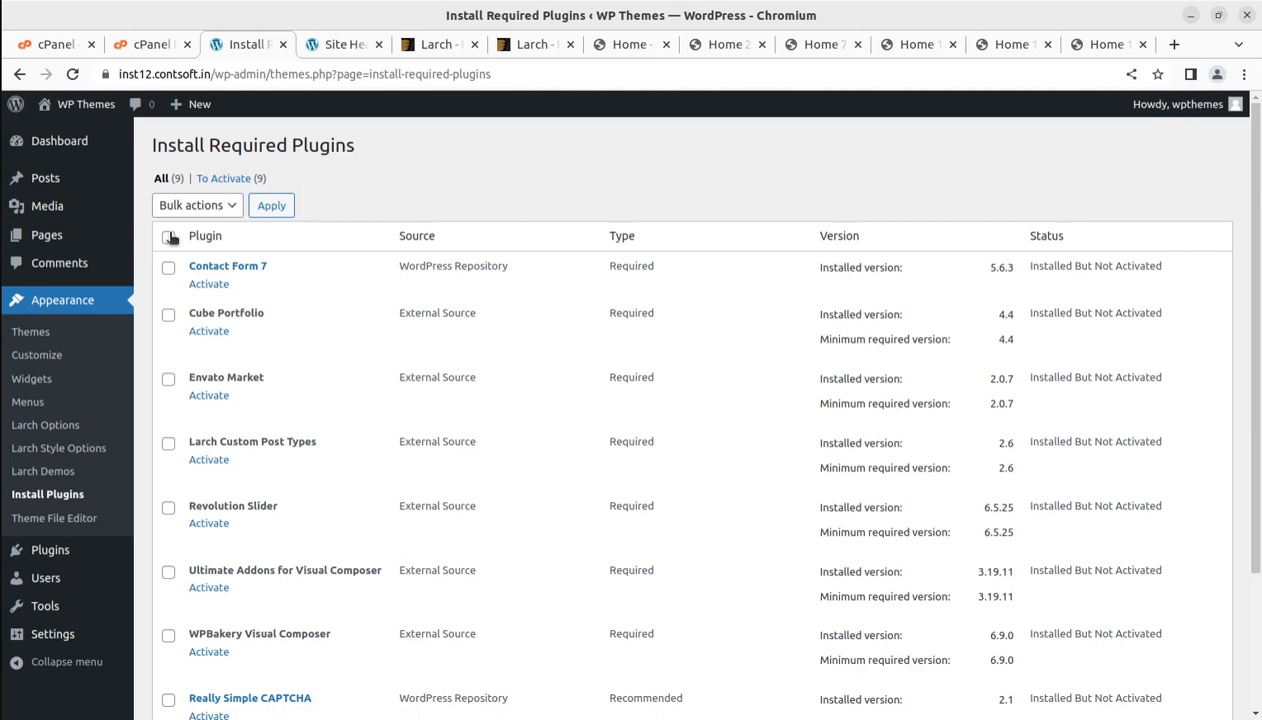
Select all the installed plugins in the required plugins list and activate them in bulk
click(169, 237)
scroll(424, 197, down, 3)
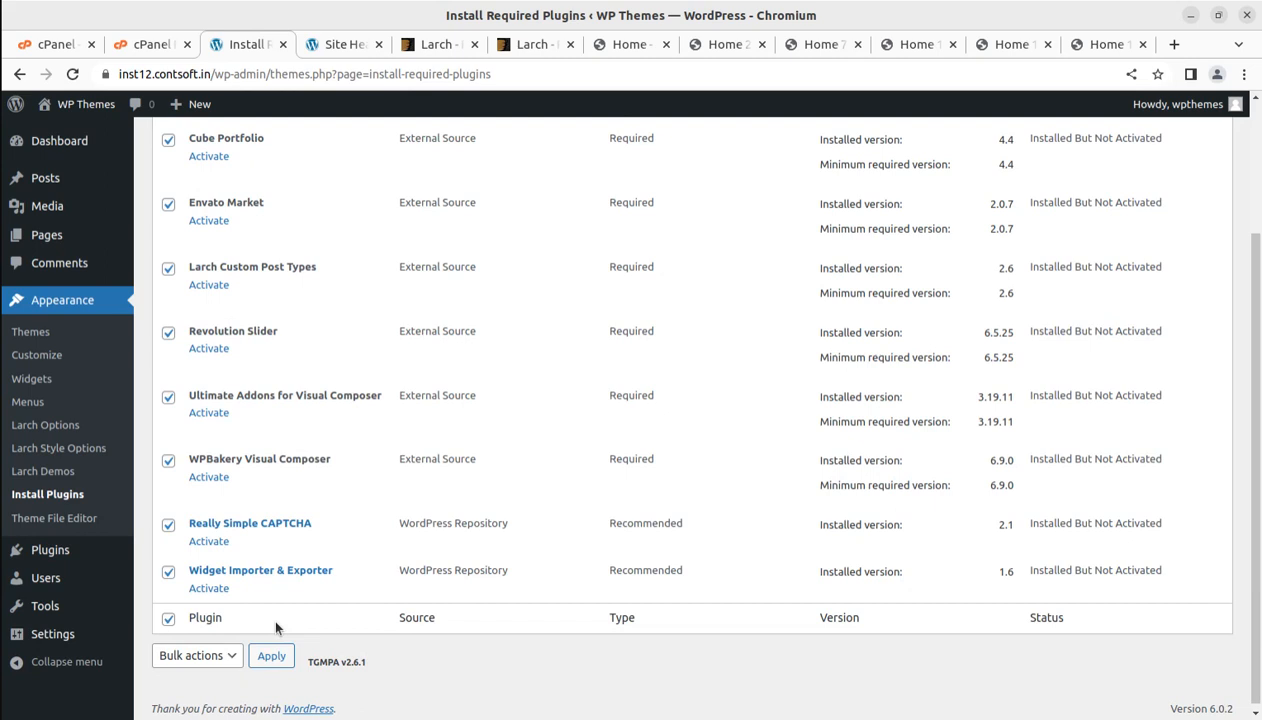
scroll(265, 620, up, 3)
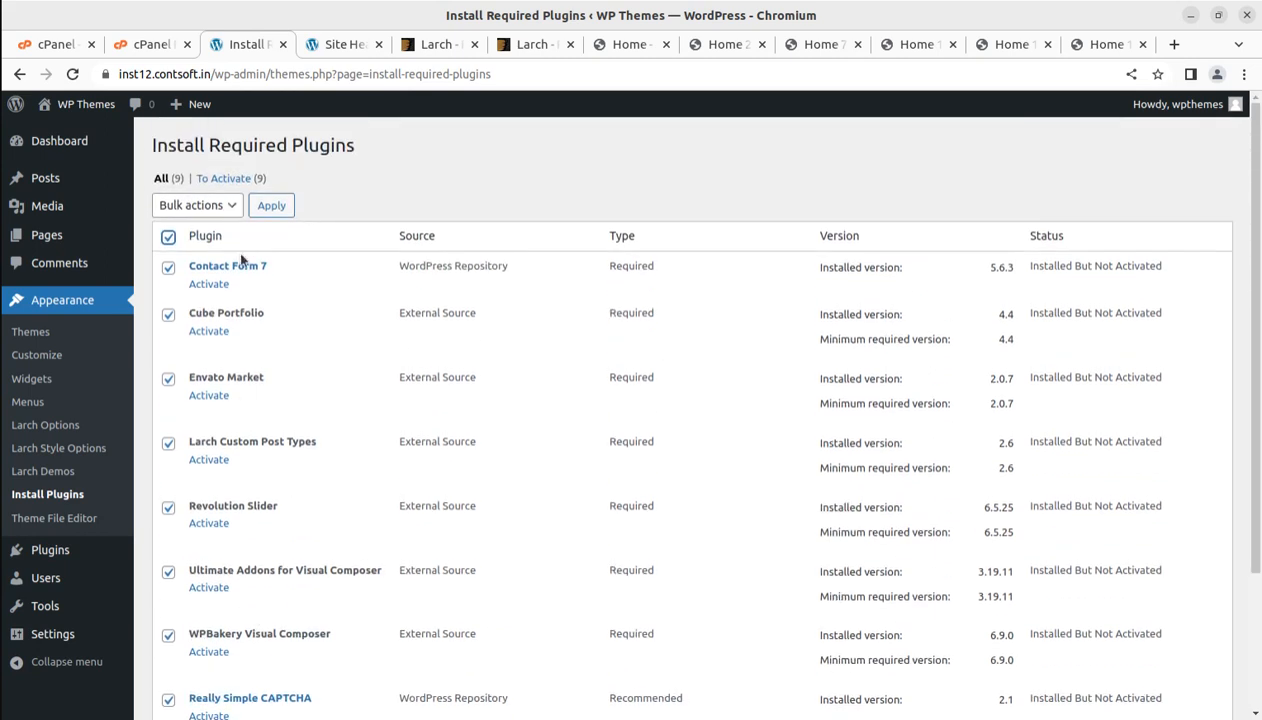
click(210, 206)
click(183, 268)
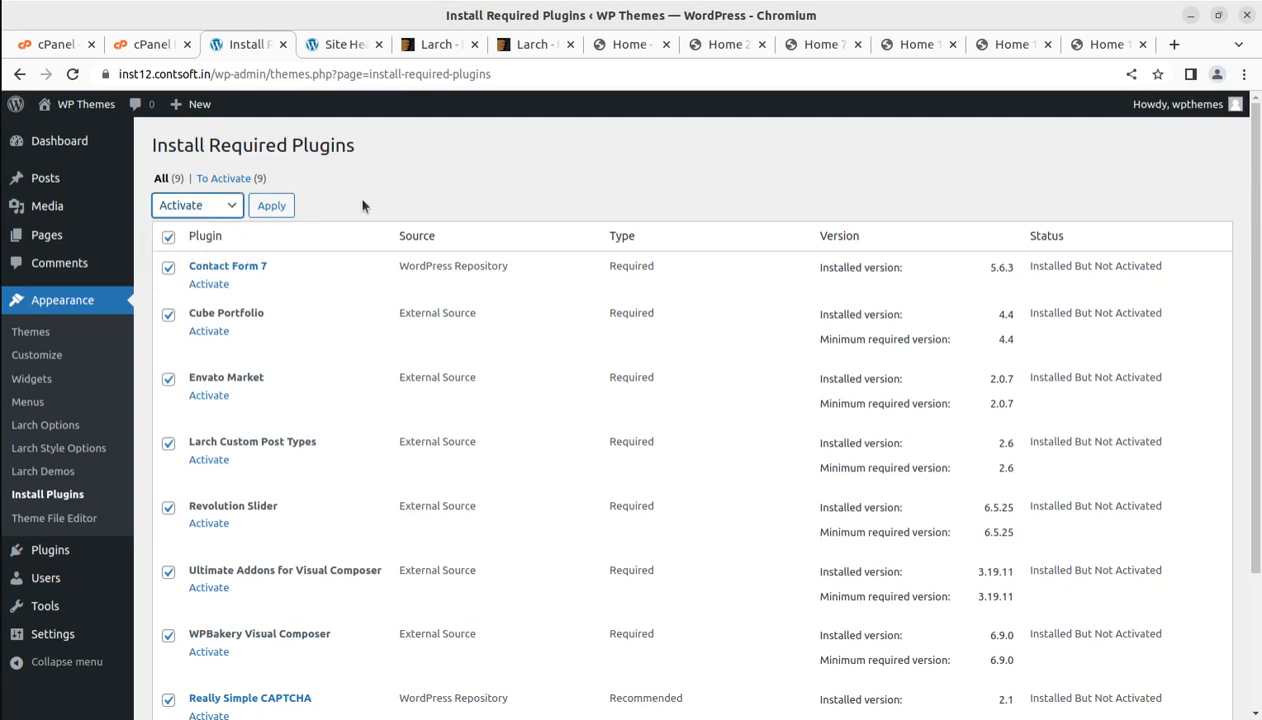
click(272, 205)
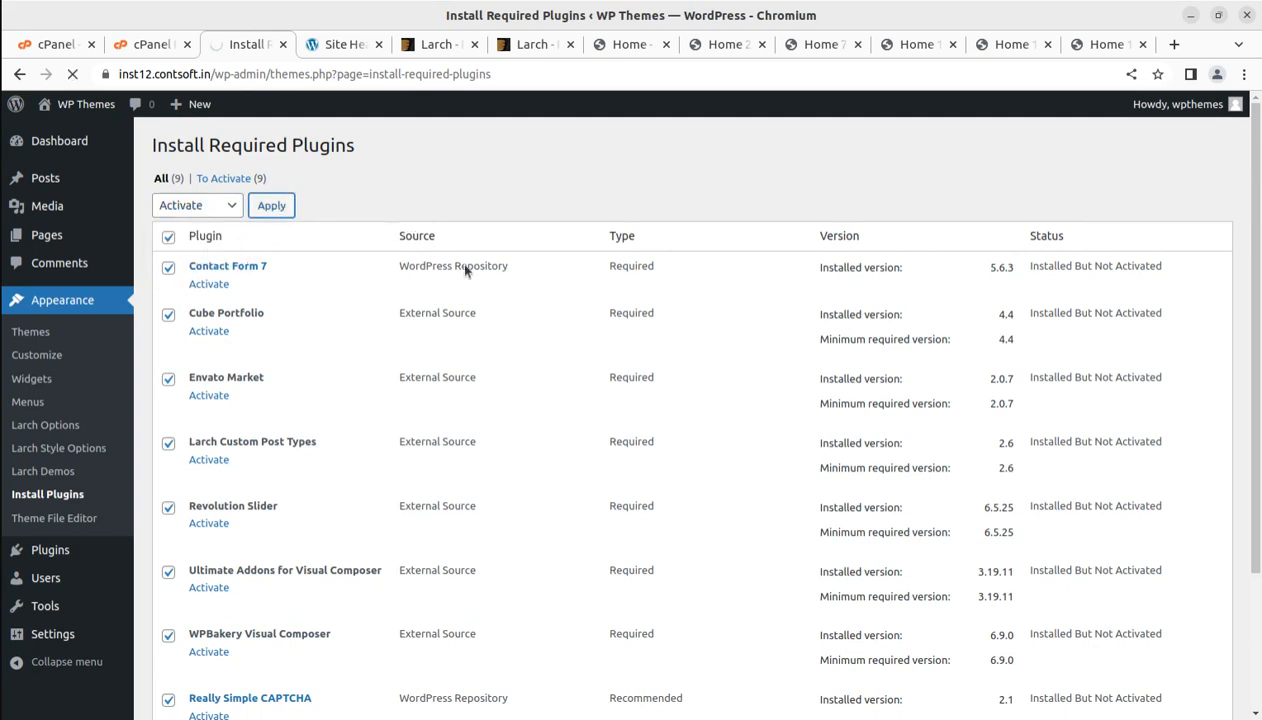
scroll(478, 280, down, 2)
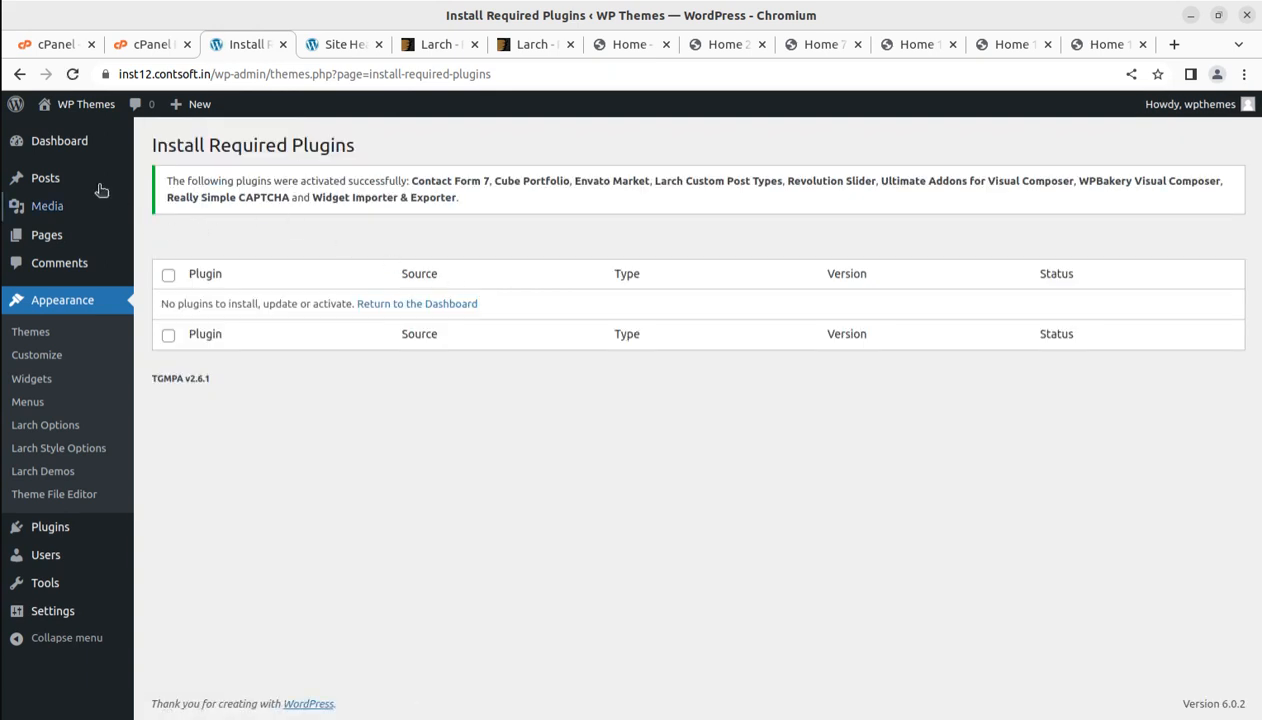
Dismiss the Slider Revolution welcome window and open the WordPress dashboard
click(73, 149)
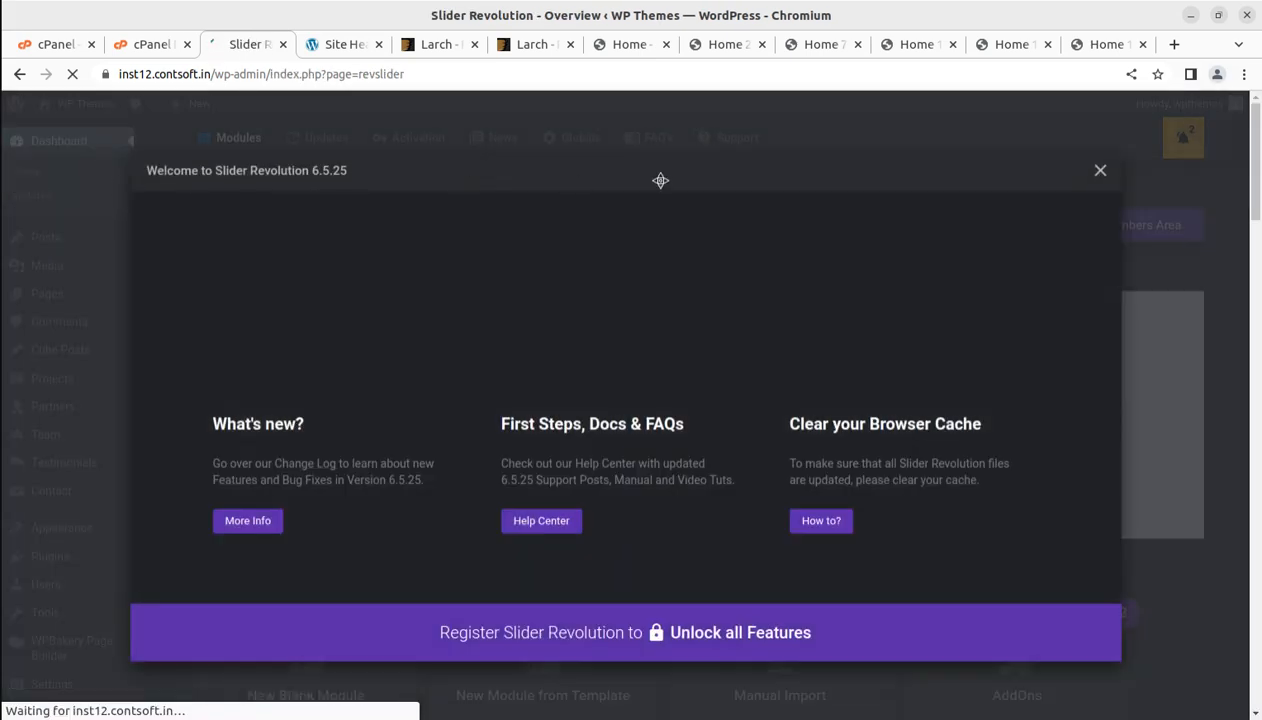
click(1100, 170)
mouse_move(73, 139)
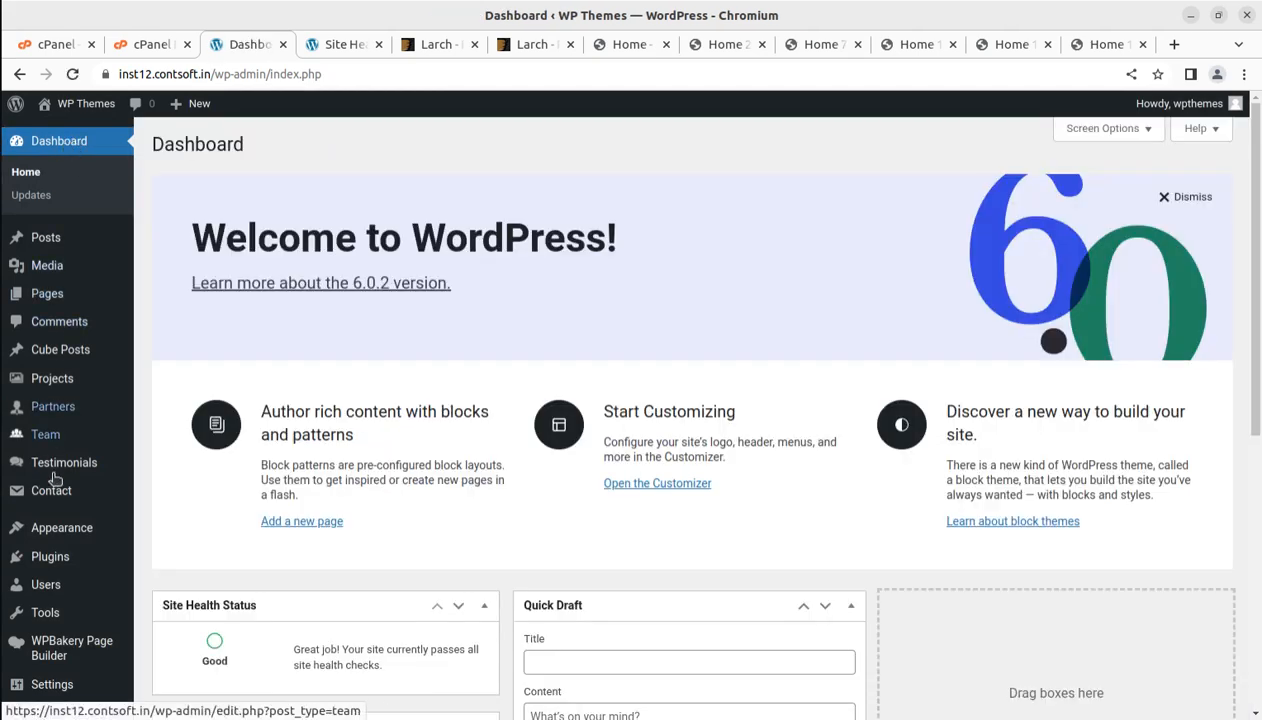
Open the installed plugins list and review the active plugins from Contact Form 7 to WPBakery Page Builder, including WP Reset
mouse_move(56, 560)
click(180, 566)
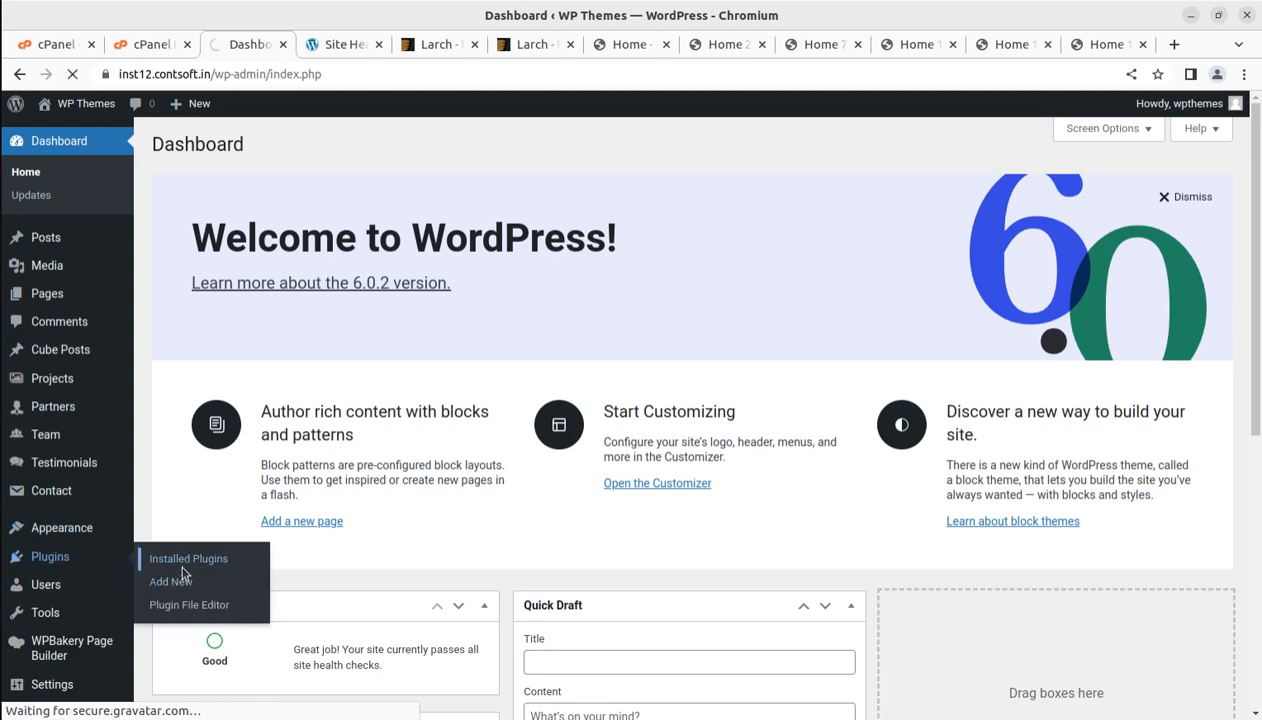
scroll(253, 418, down, 2)
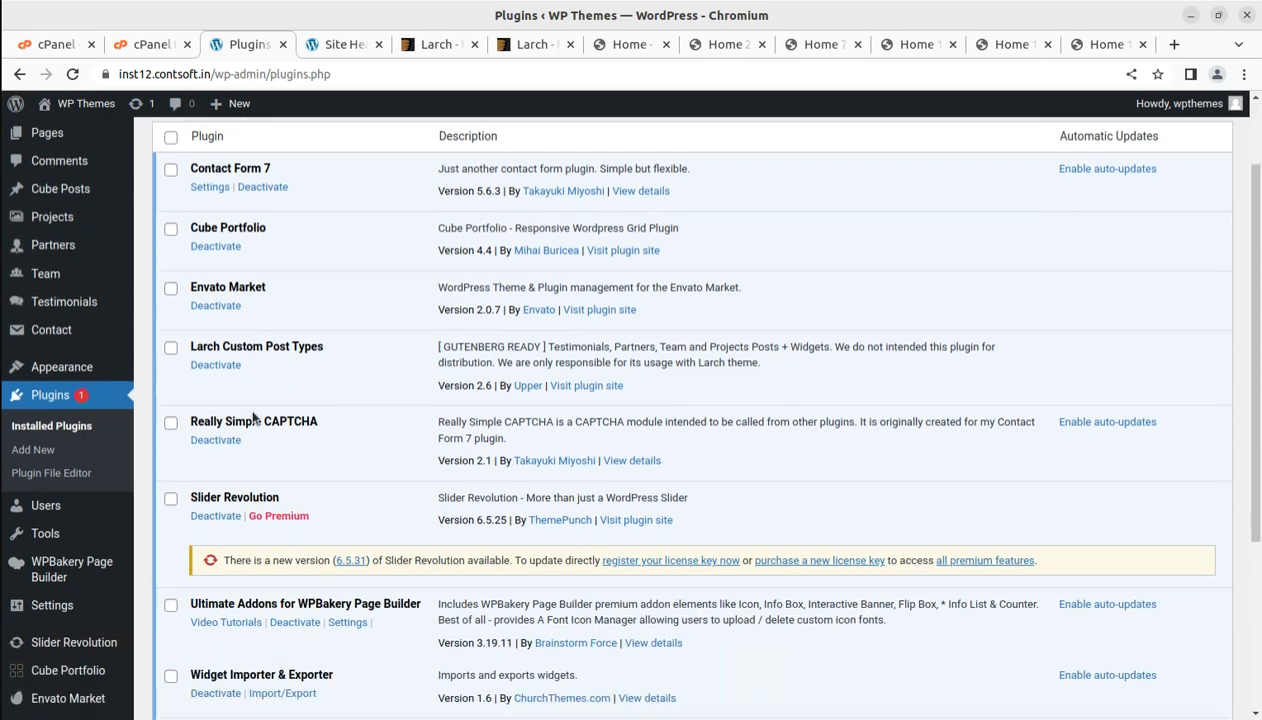
scroll(245, 625, down, 3)
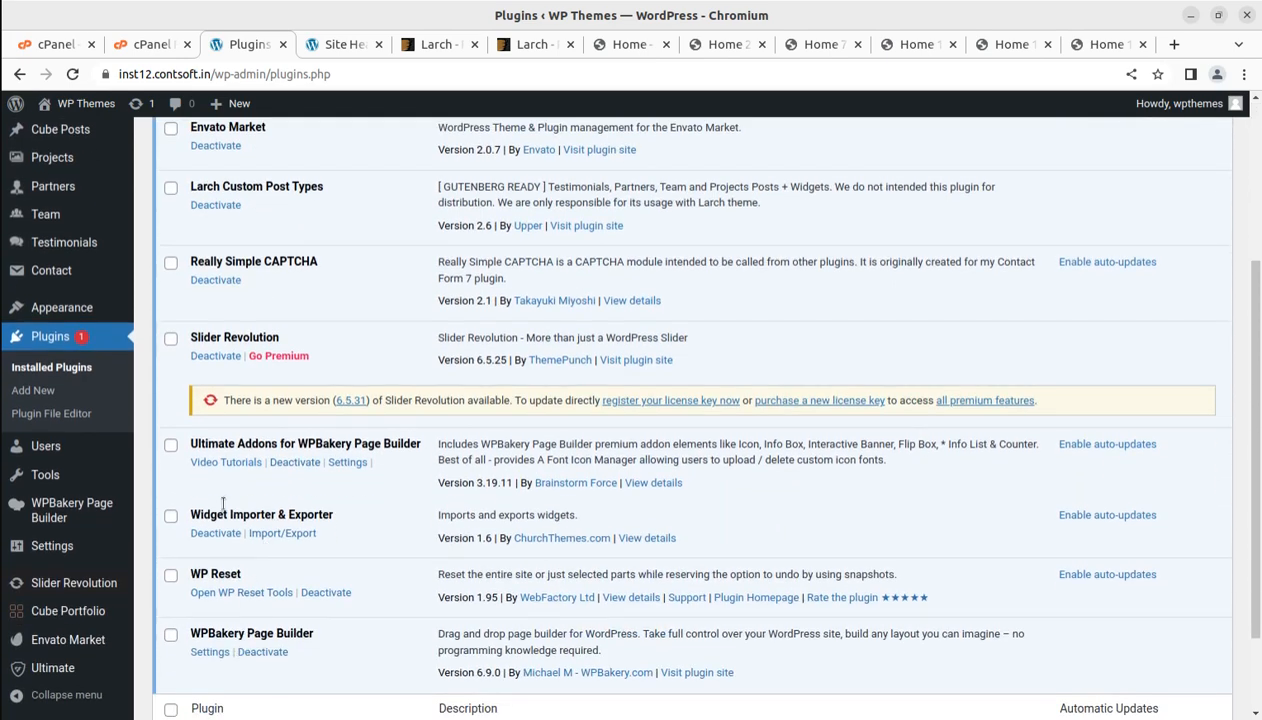
scroll(225, 640, down, 2)
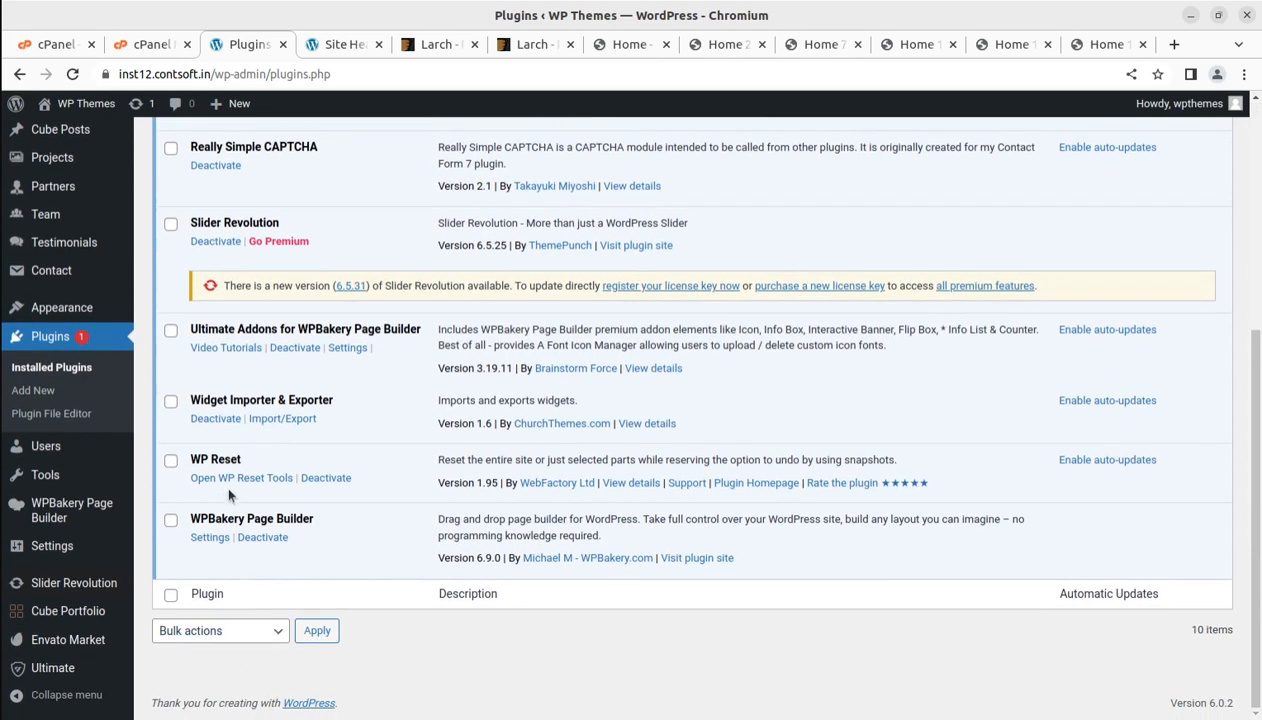
scroll(250, 420, up, 6)
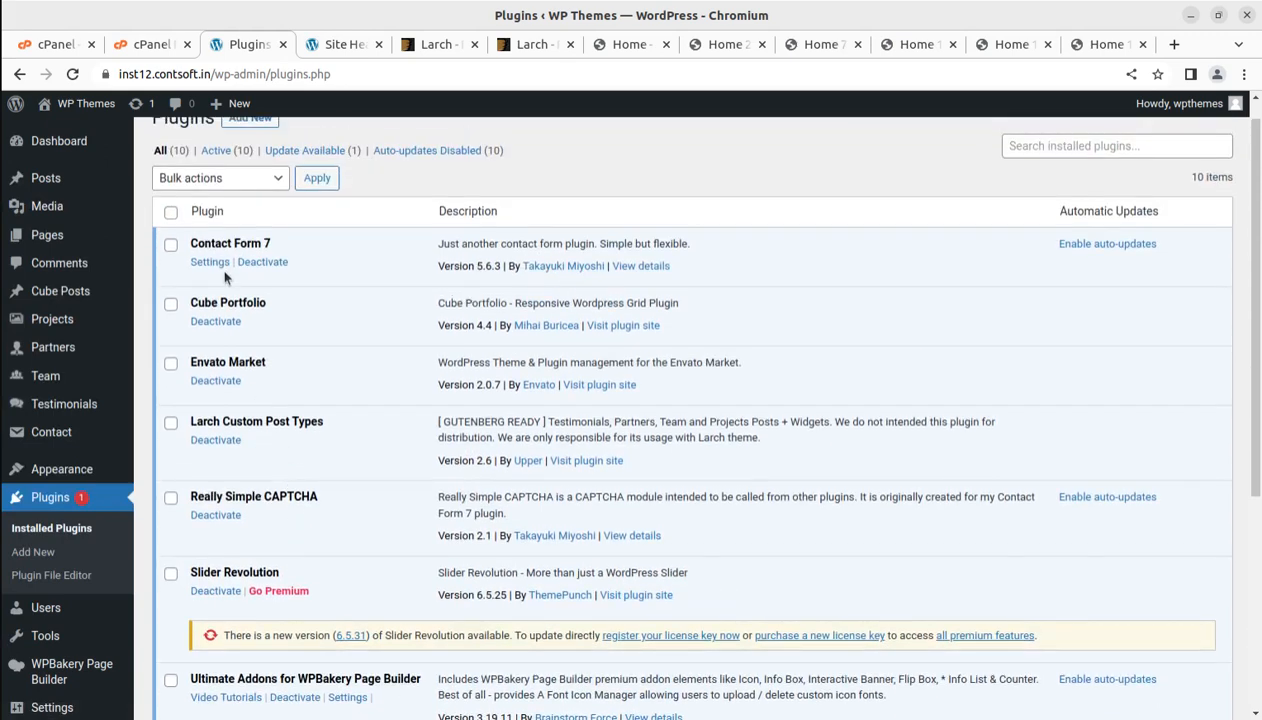
scroll(310, 493, down, 3)
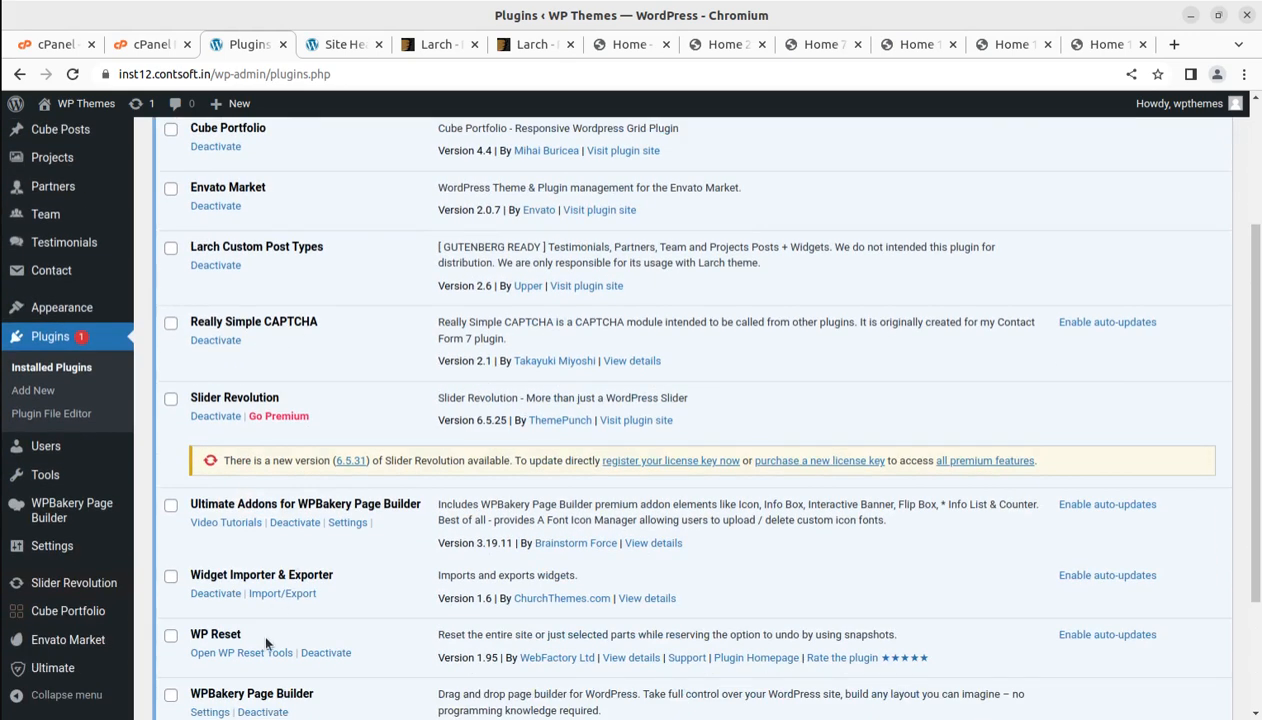
drag(204, 628, 188, 633)
scroll(269, 330, up, 3)
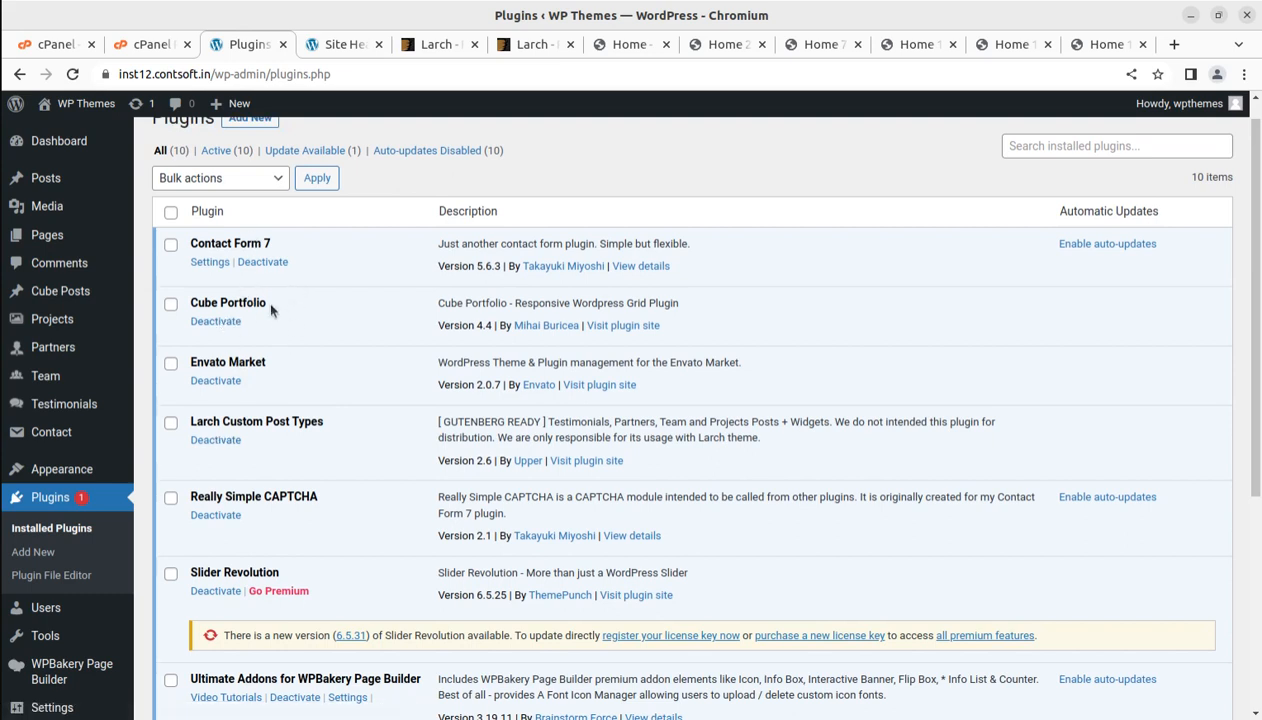
Return to the dashboard, open the site's front end in a new tab and view its current homepage
click(61, 143)
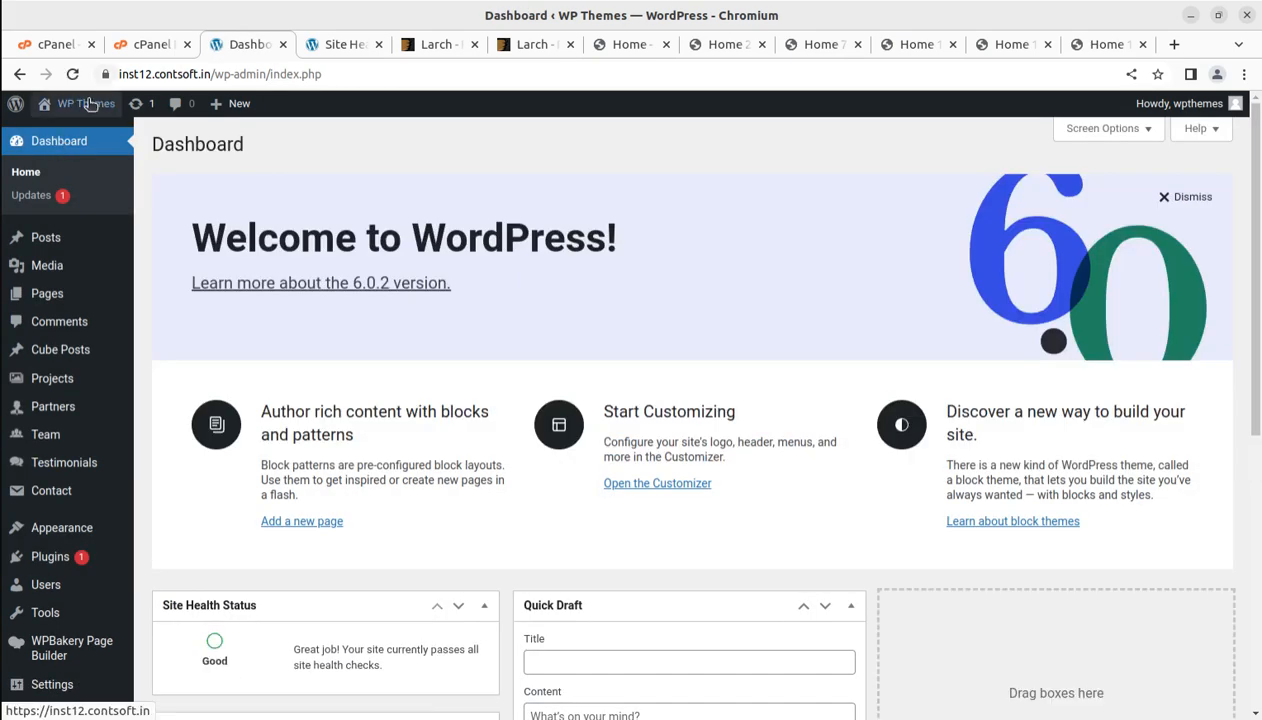
mouse_move(90, 105)
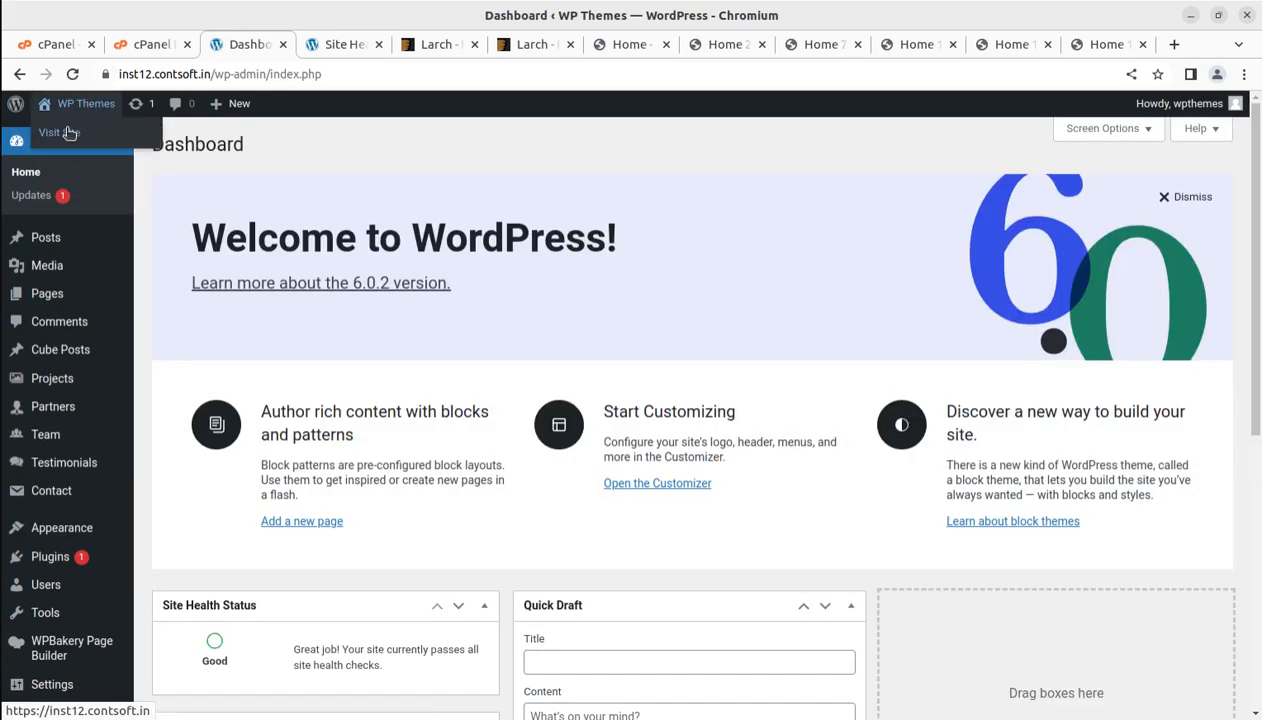
middle_click(70, 130)
click(403, 48)
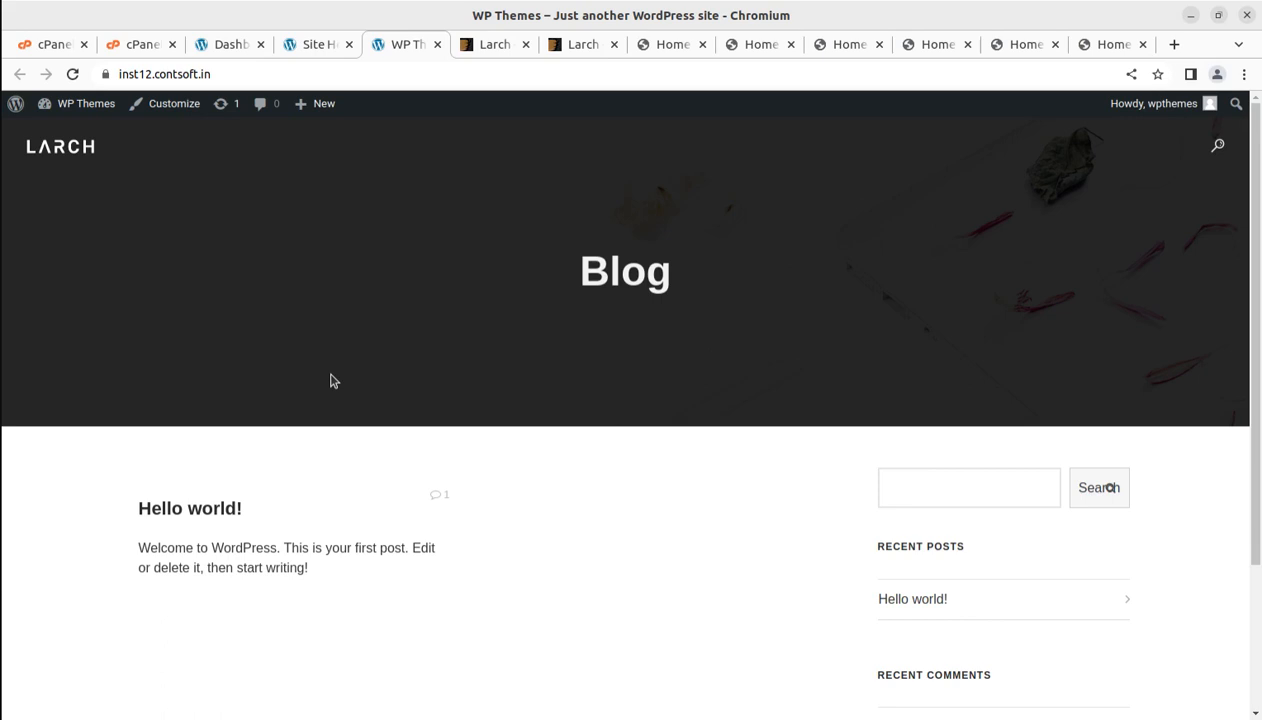
Switch to the Larch Home 7 demo page and examine its sign-up form fields and the sections below
click(850, 50)
scroll(825, 437, up, 10)
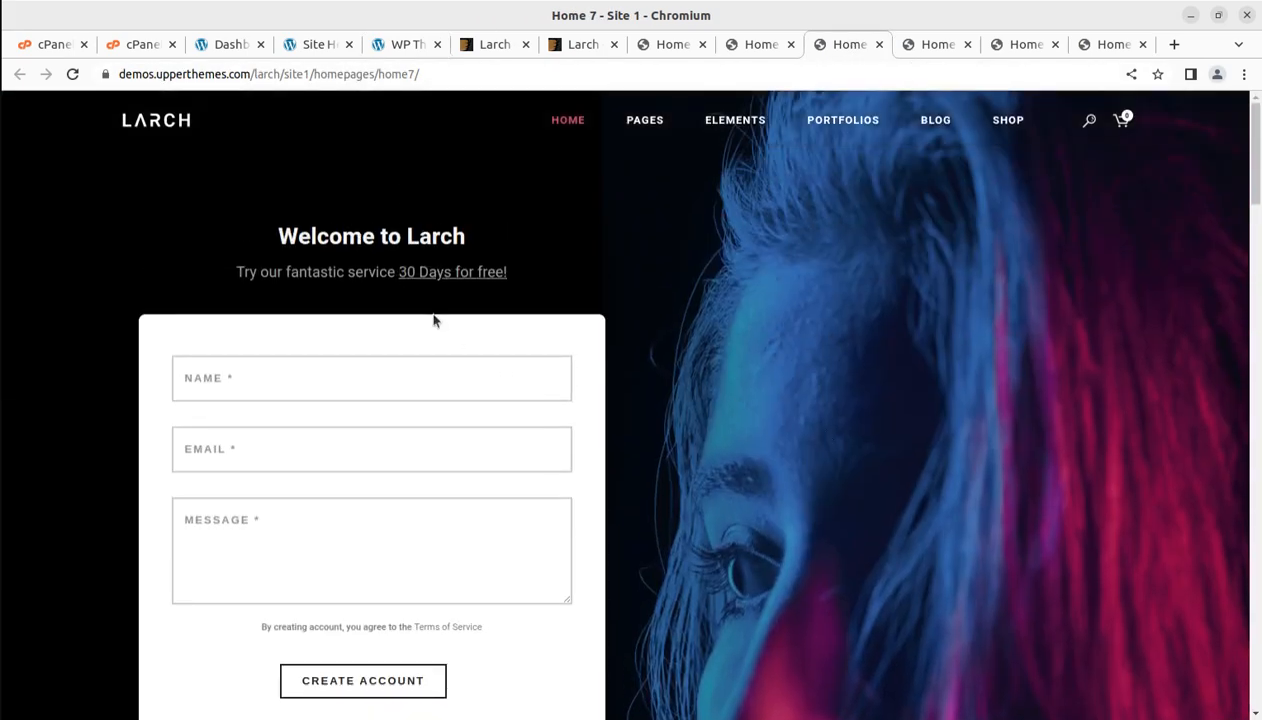
scroll(338, 357, down, 2)
scroll(411, 447, down, 8)
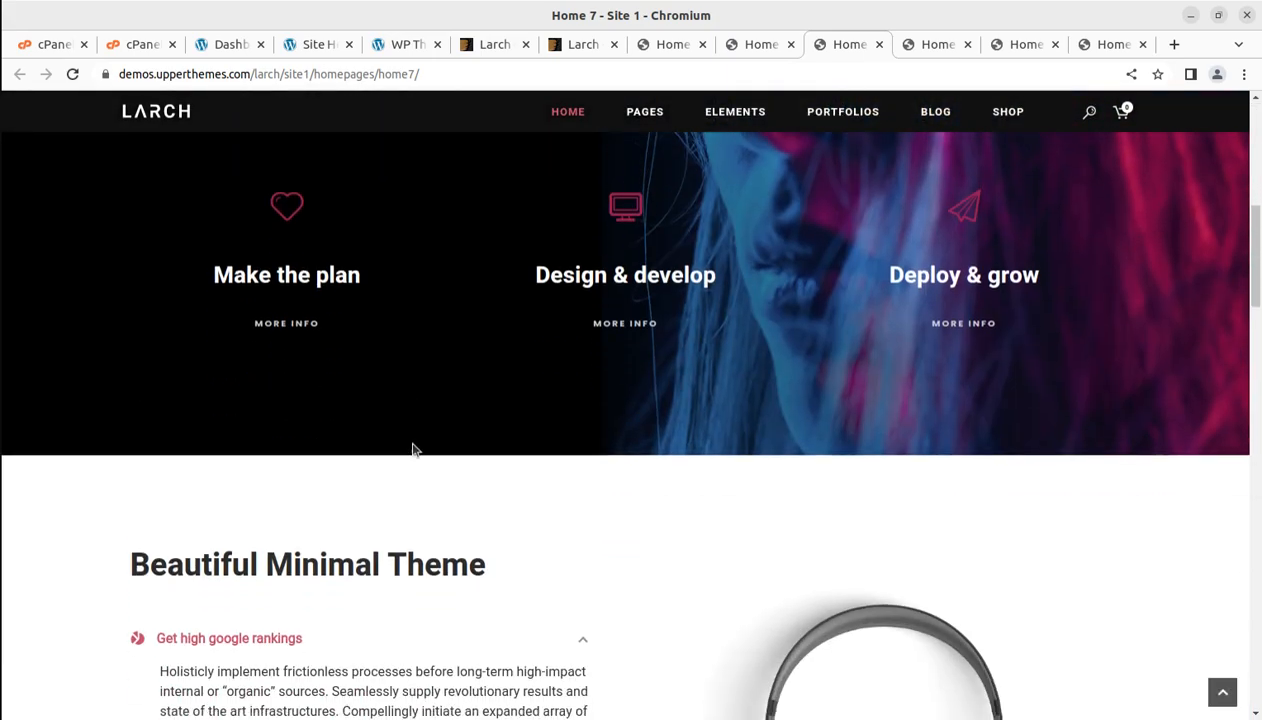
scroll(413, 447, up, 10)
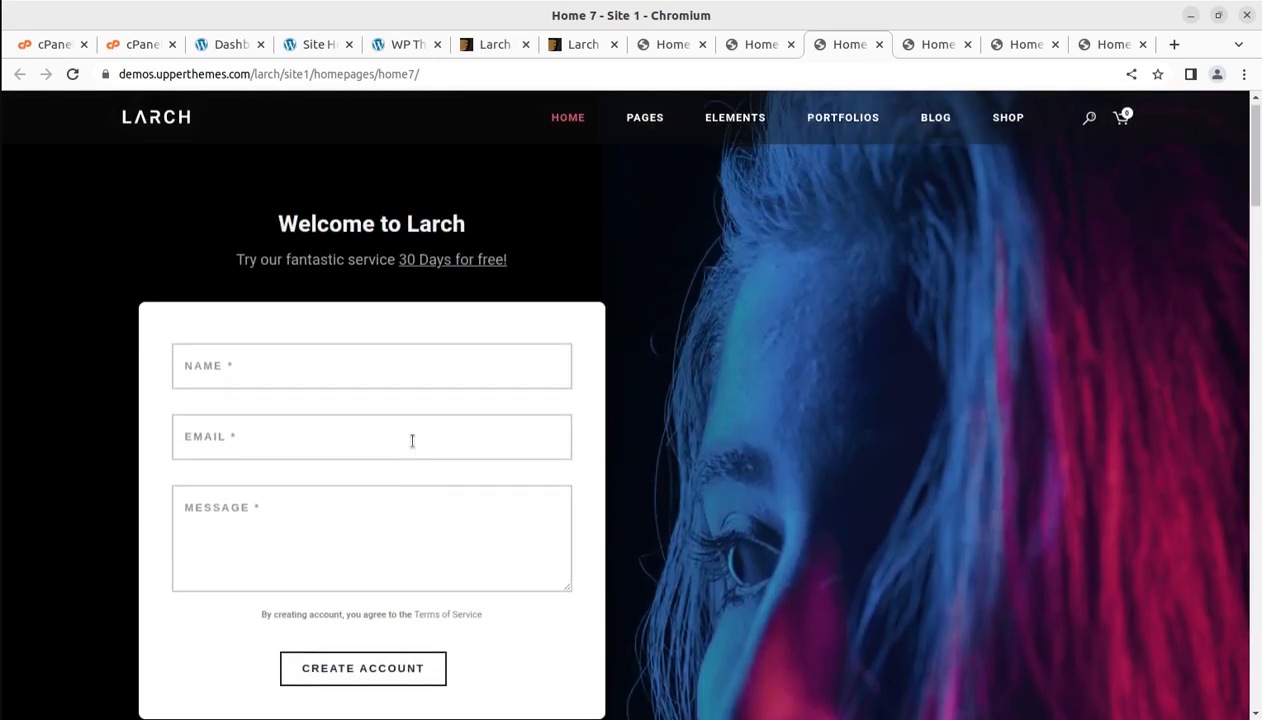
click(286, 373)
click(248, 444)
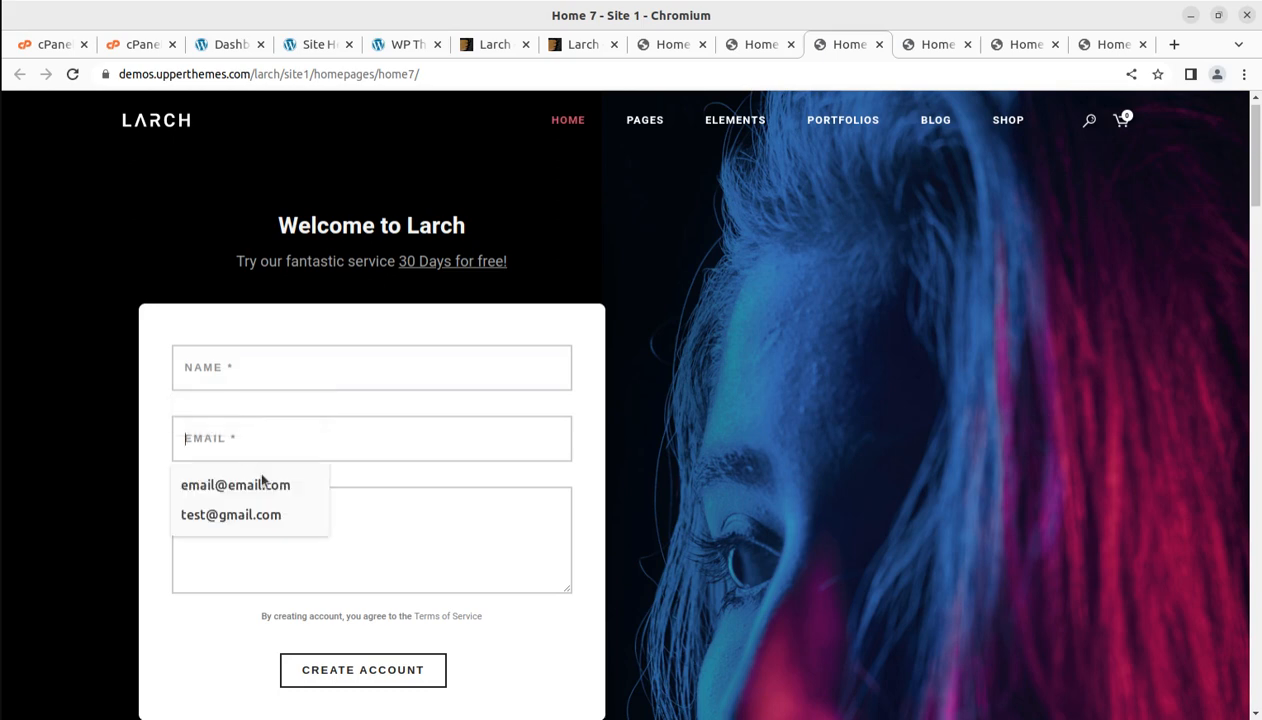
click(479, 546)
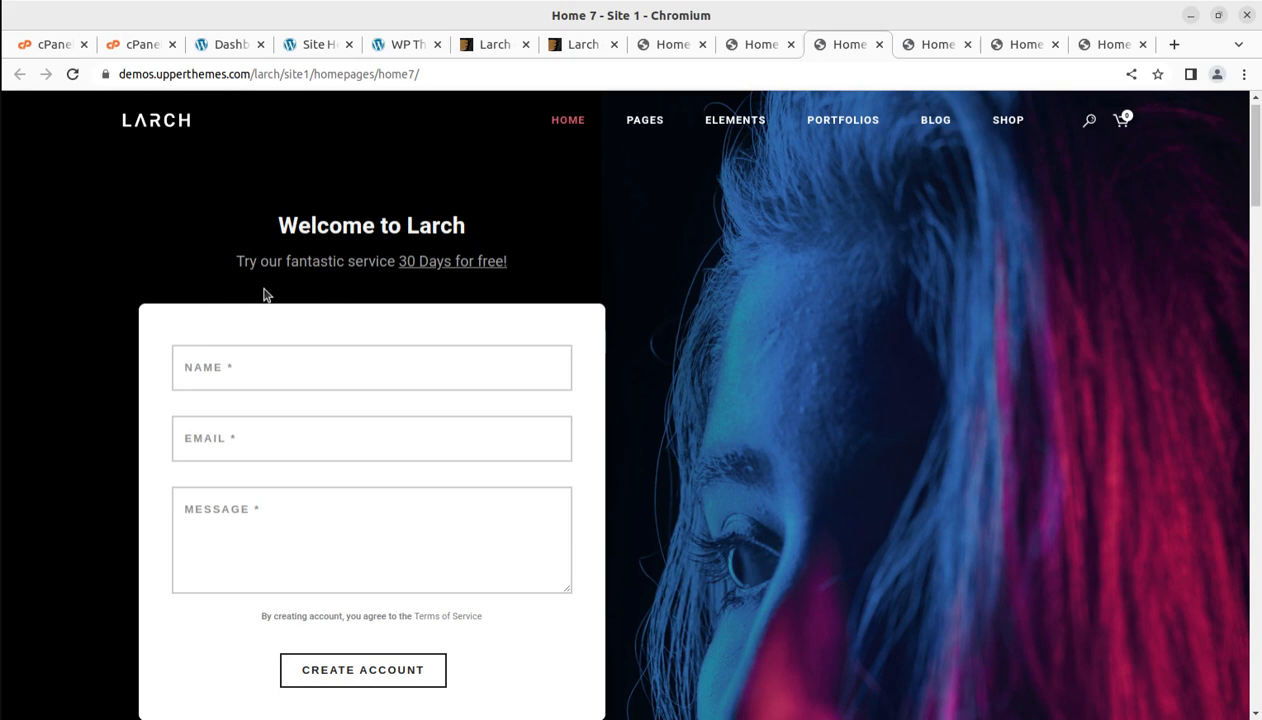
Switch through the Home 10 demo page to the Home 14 (Boxes) demo page and view its services and process sections
click(940, 44)
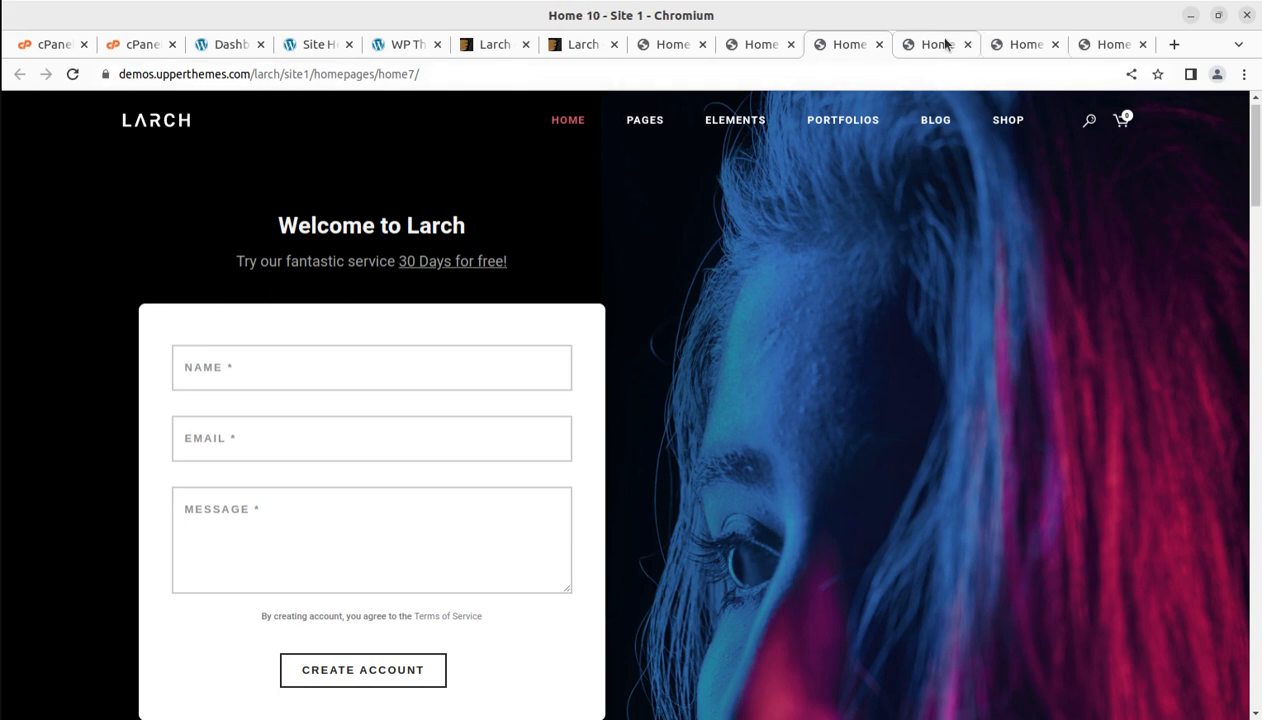
click(1022, 44)
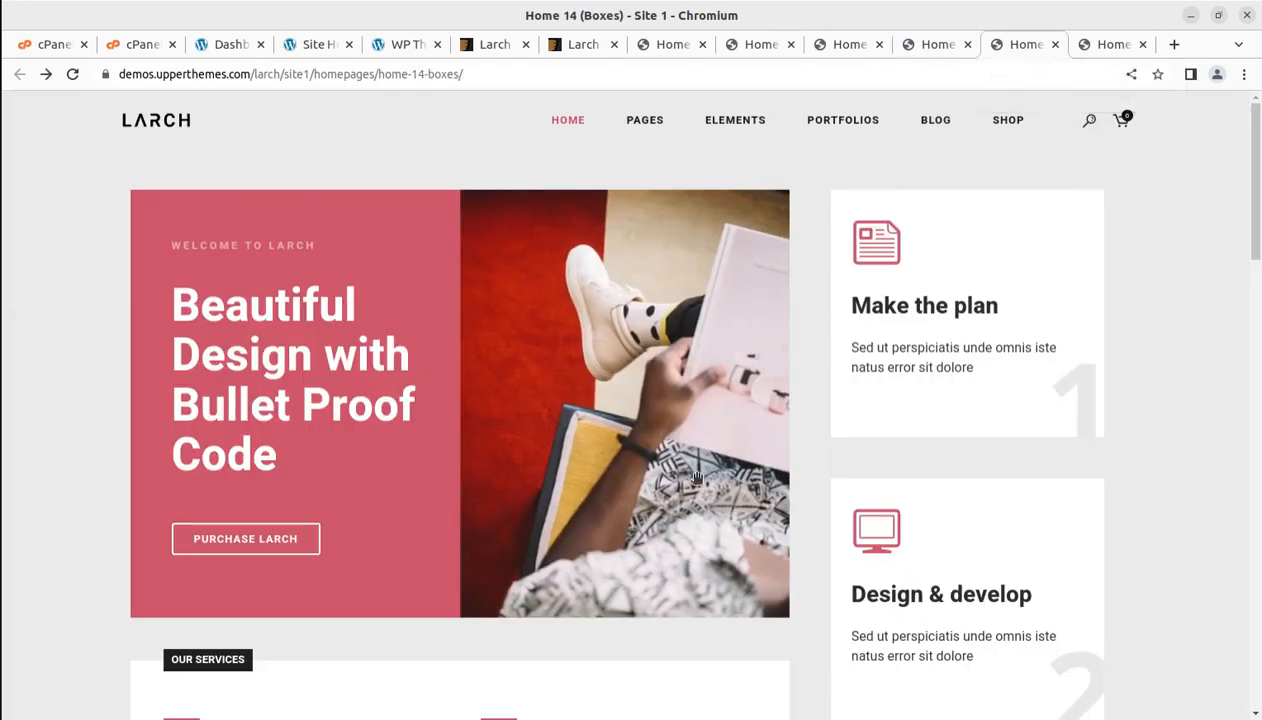
scroll(760, 447, down, 1)
scroll(301, 327, down, 9)
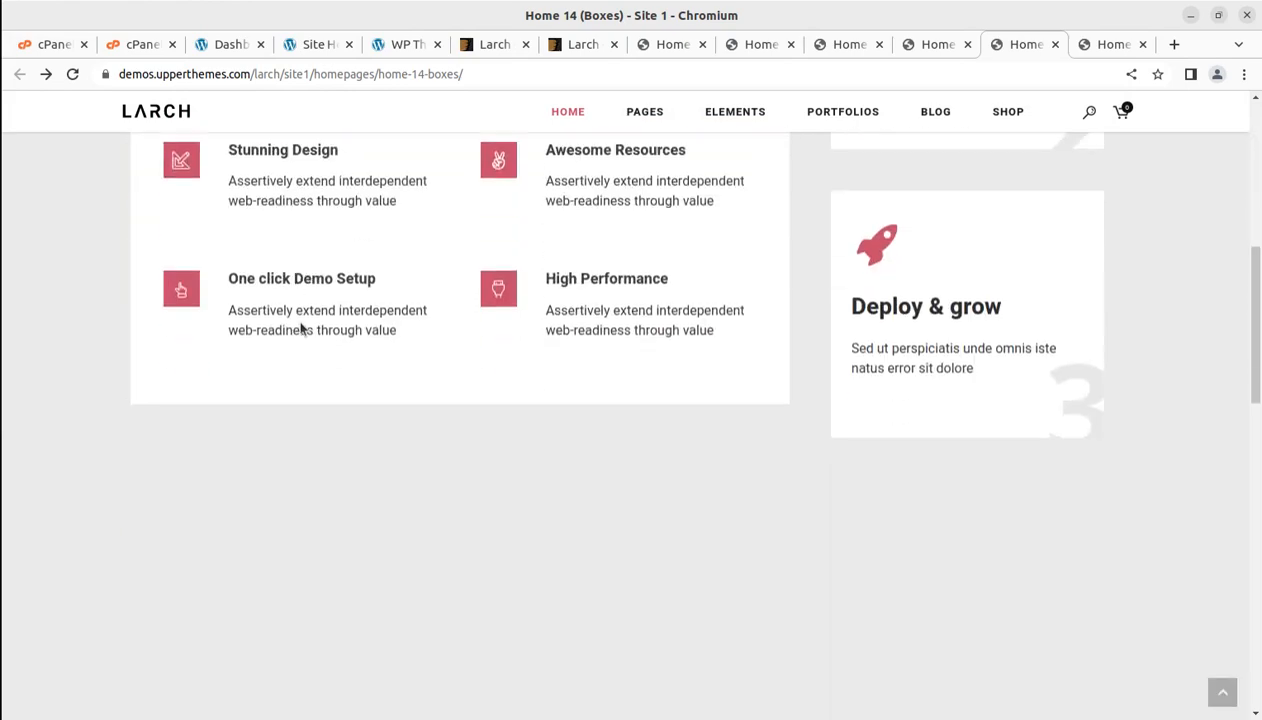
scroll(301, 329, up, 10)
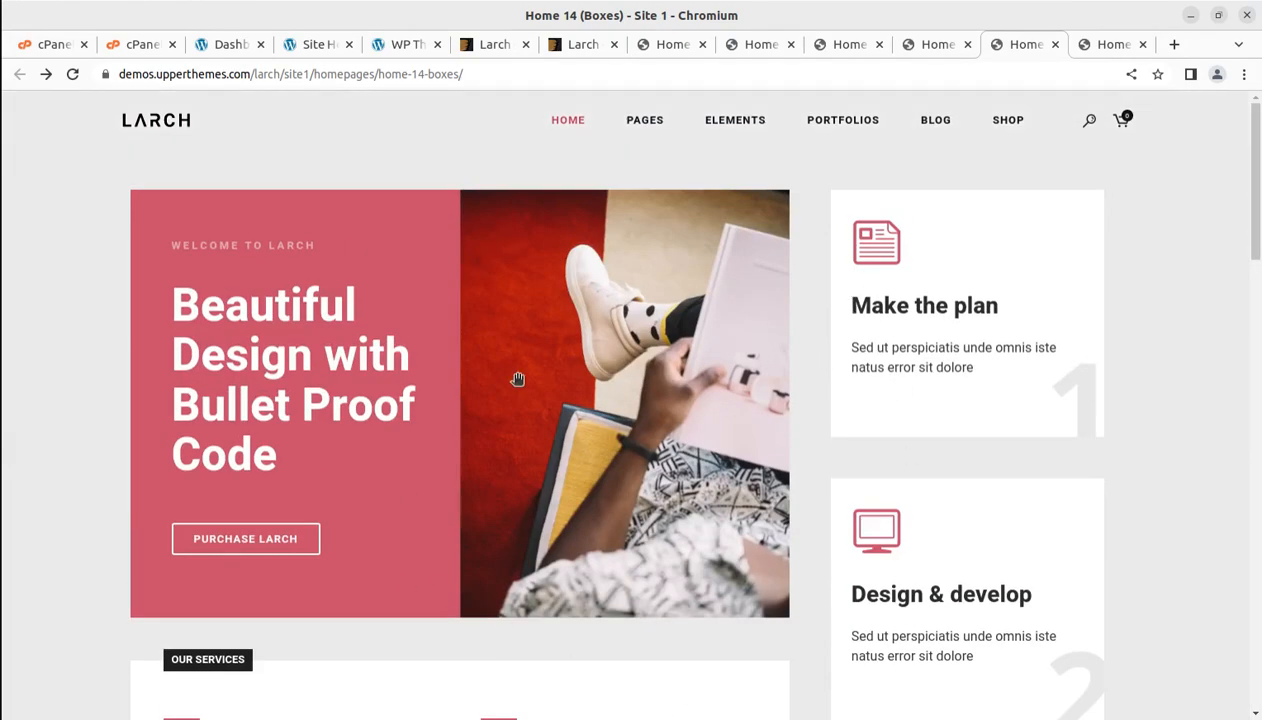
Close the Site Health page and return to the WordPress dashboard
click(315, 45)
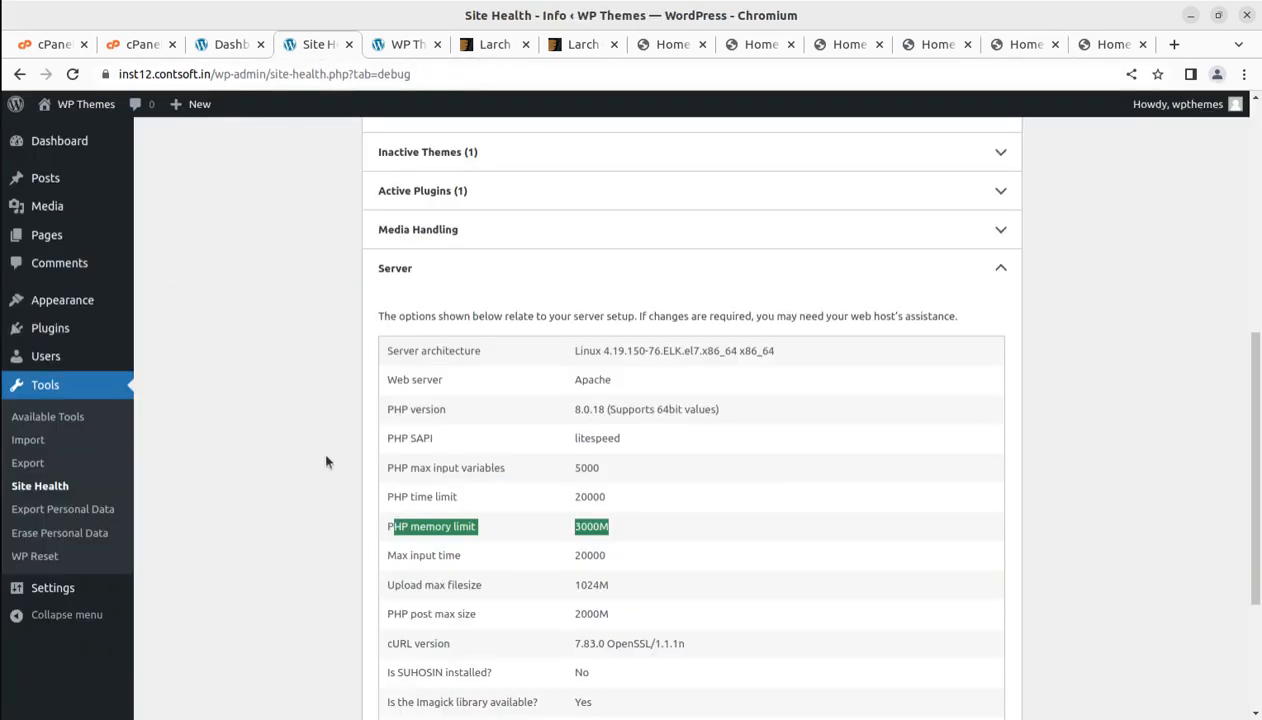
scroll(290, 446, up, 5)
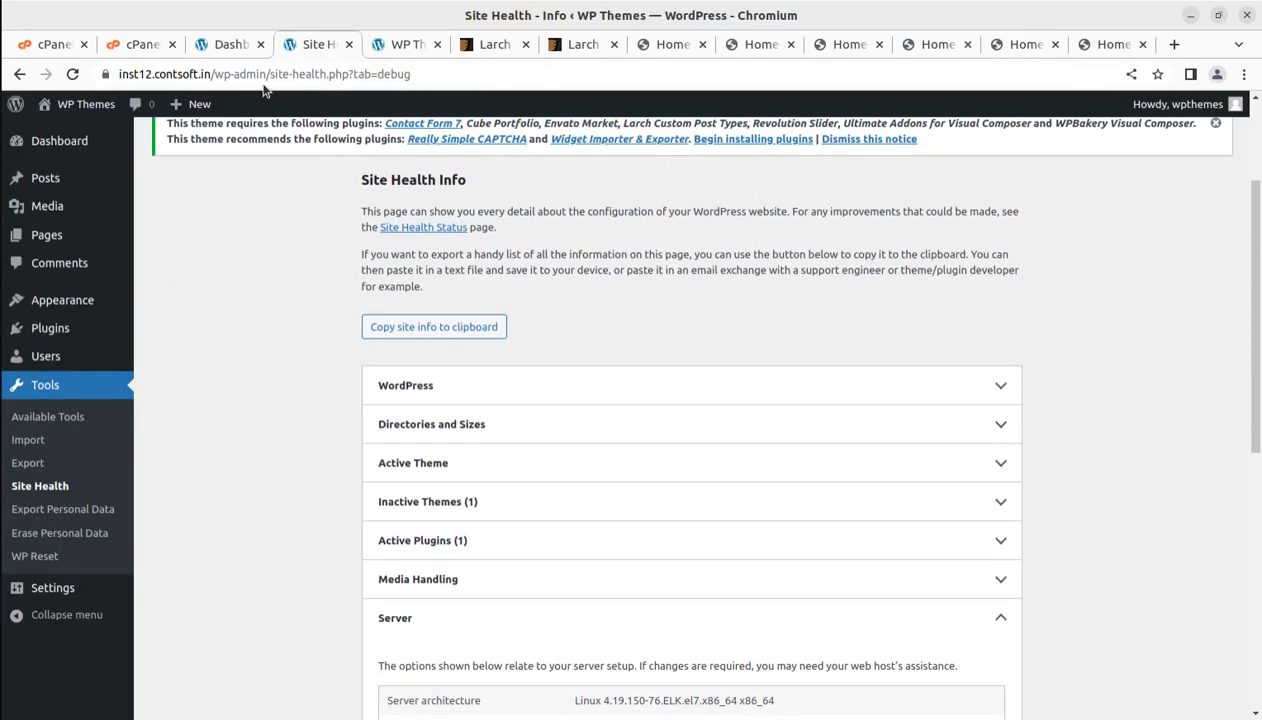
click(348, 45)
click(226, 45)
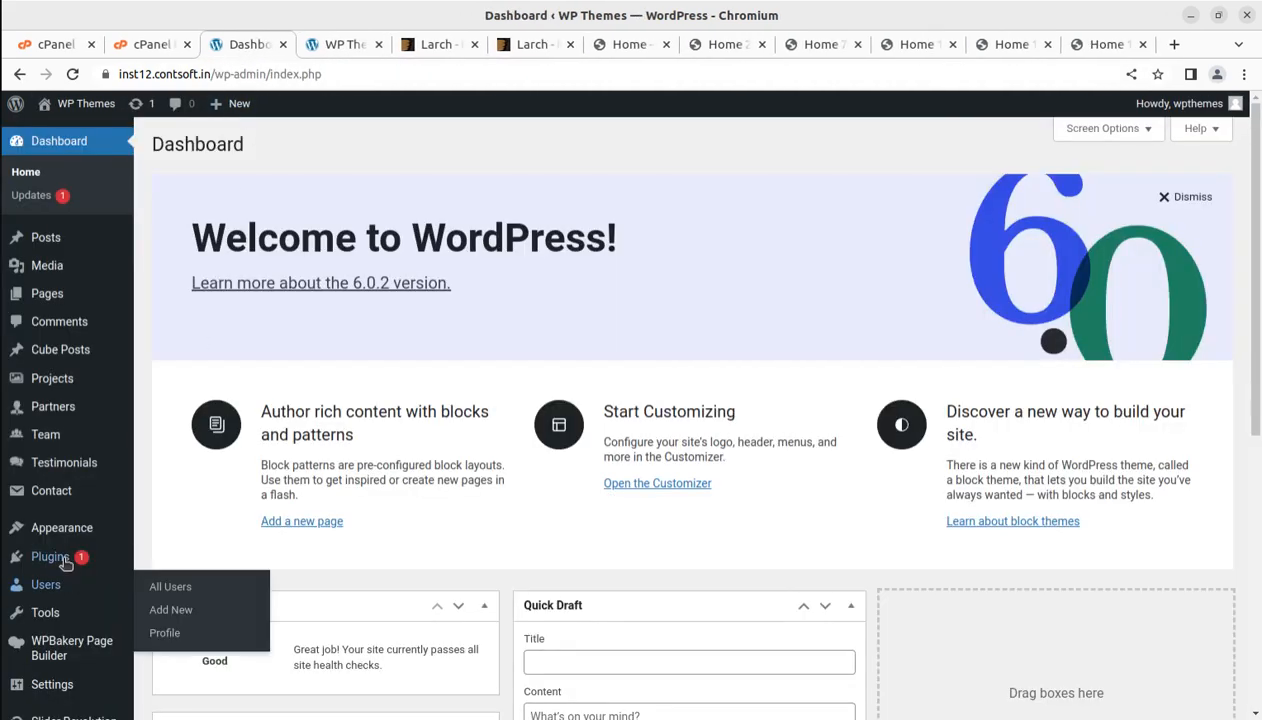
Open the Larch Demos importer page and highlight the WP Htaccess Editor and PHP limit instructions
mouse_move(60, 538)
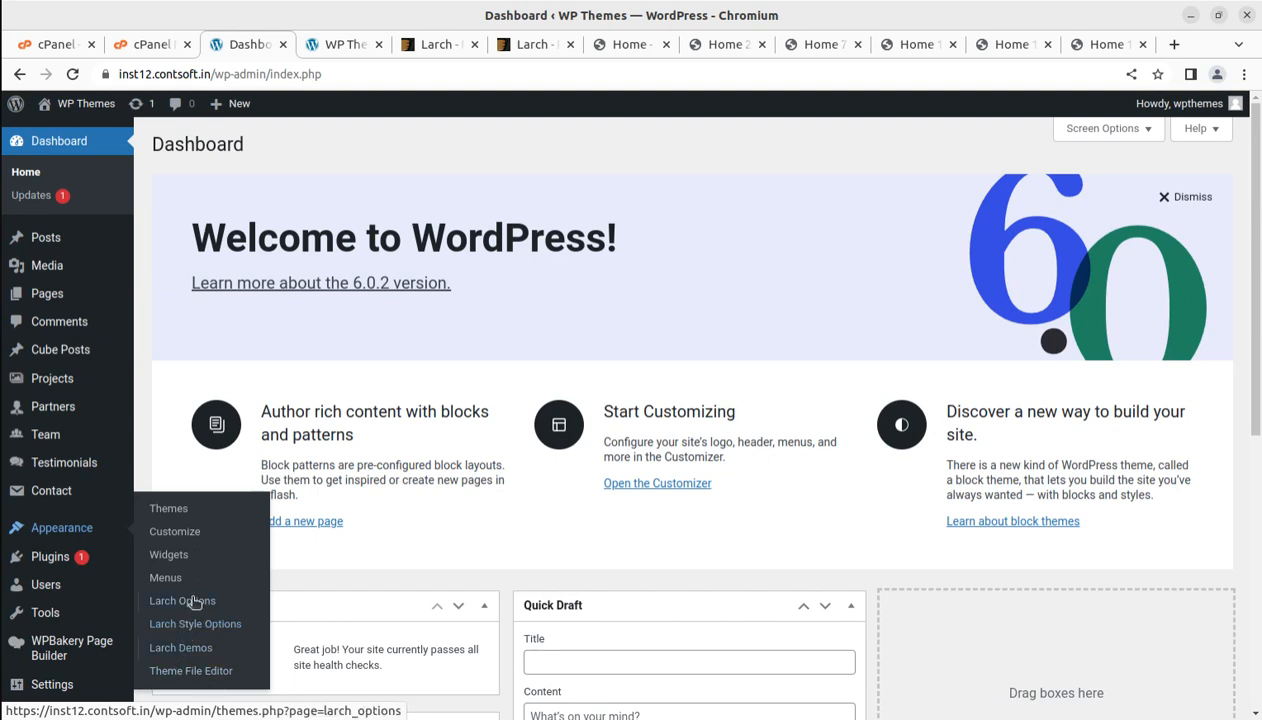
click(178, 650)
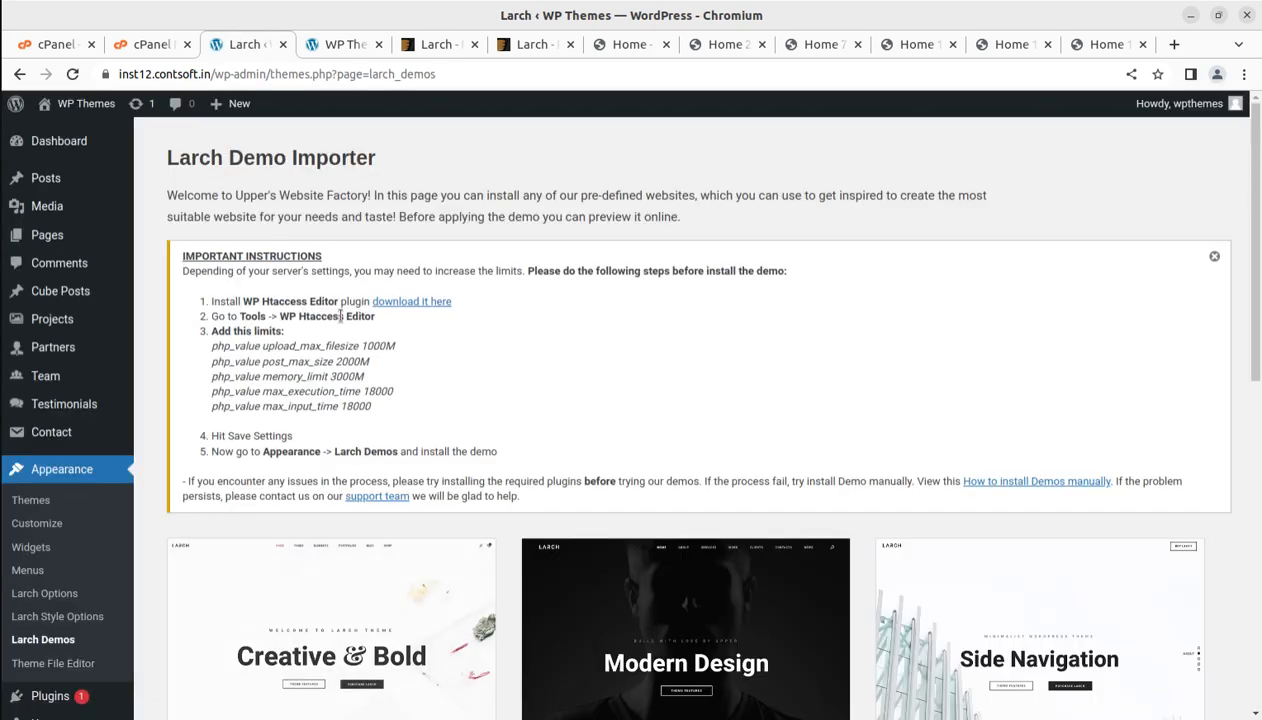
drag(392, 404, 217, 312)
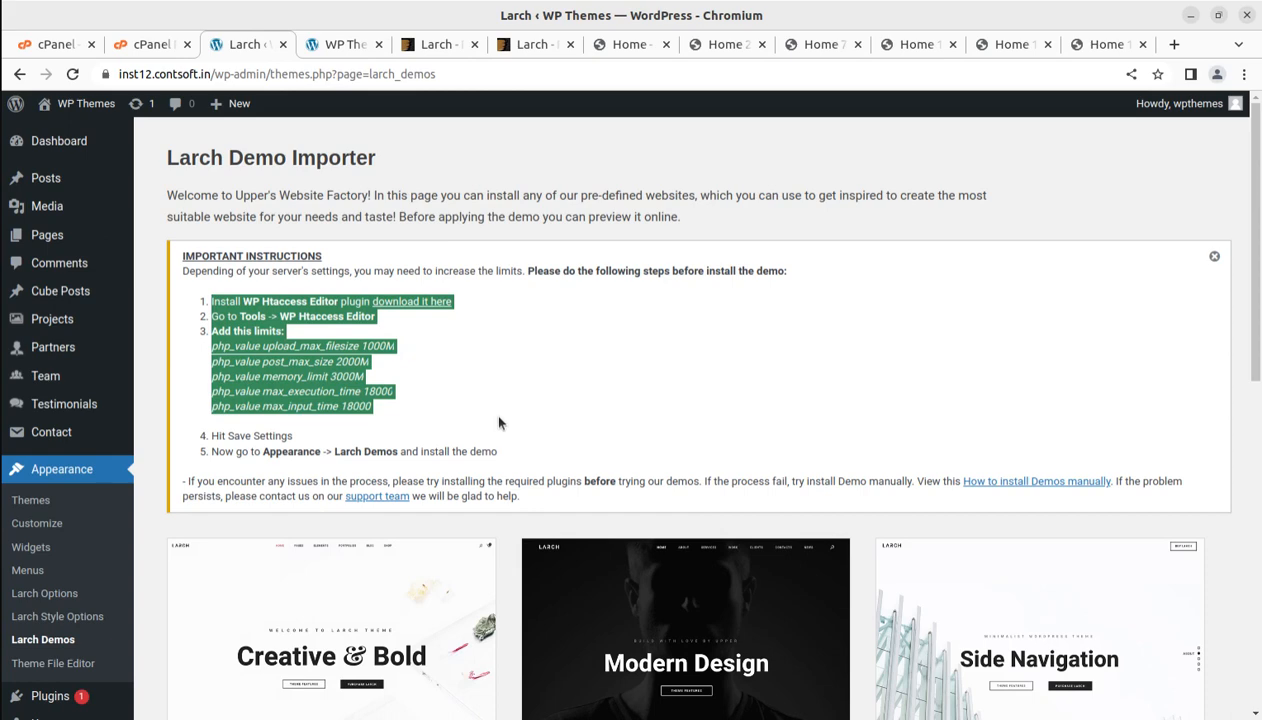
Look over the available demos, activate Demo Multipage (with all 18 Homes) and confirm the import
scroll(499, 425, down, 3)
scroll(907, 511, down, 6)
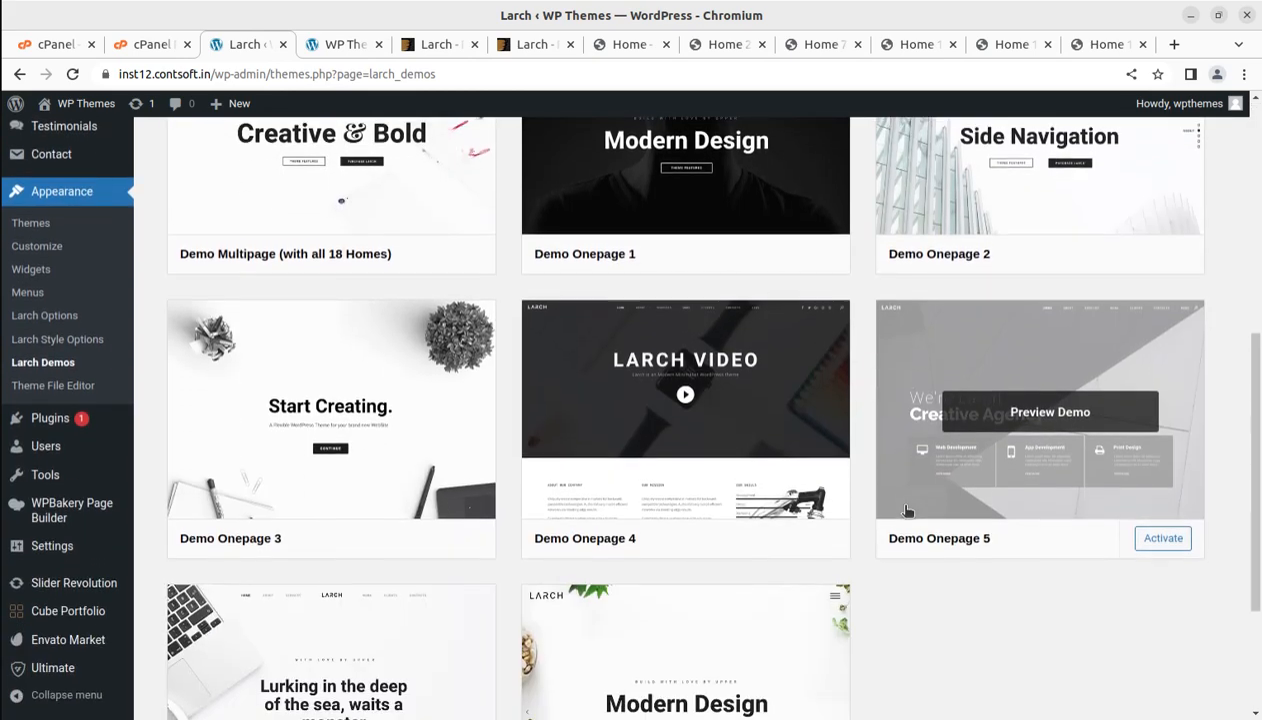
scroll(685, 560, down, 4)
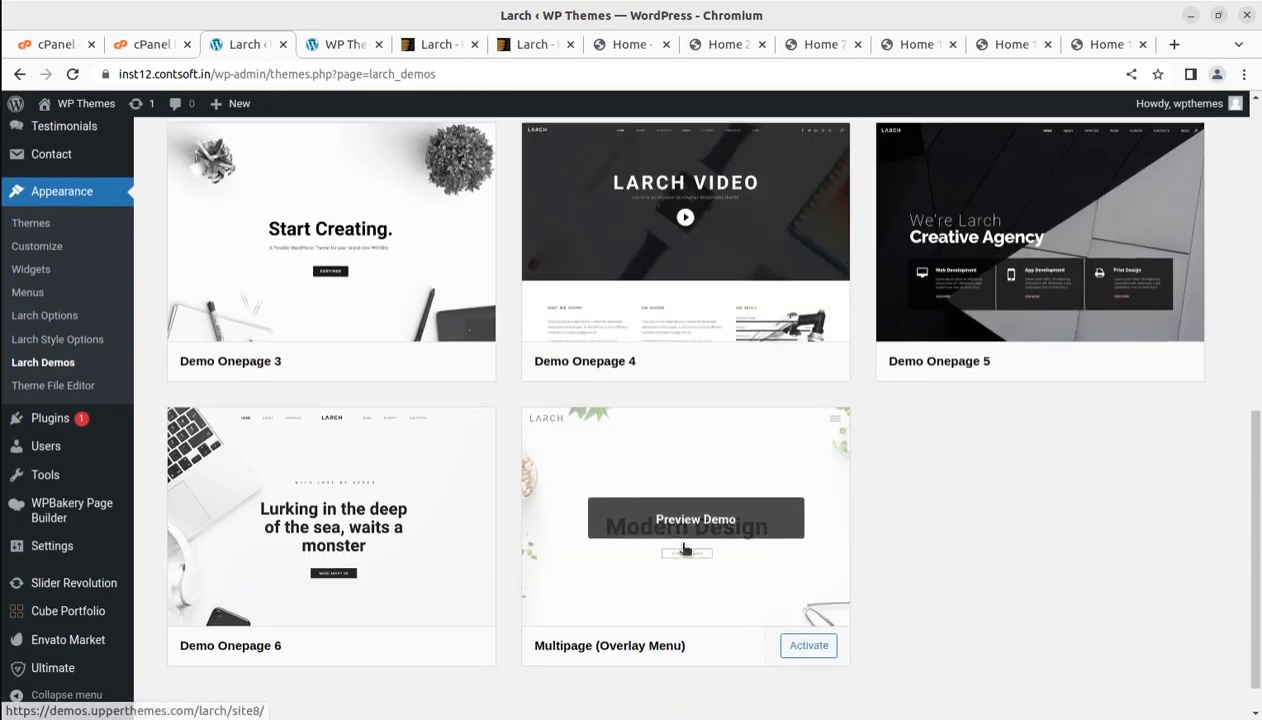
scroll(493, 605, up, 3)
scroll(330, 688, up, 5)
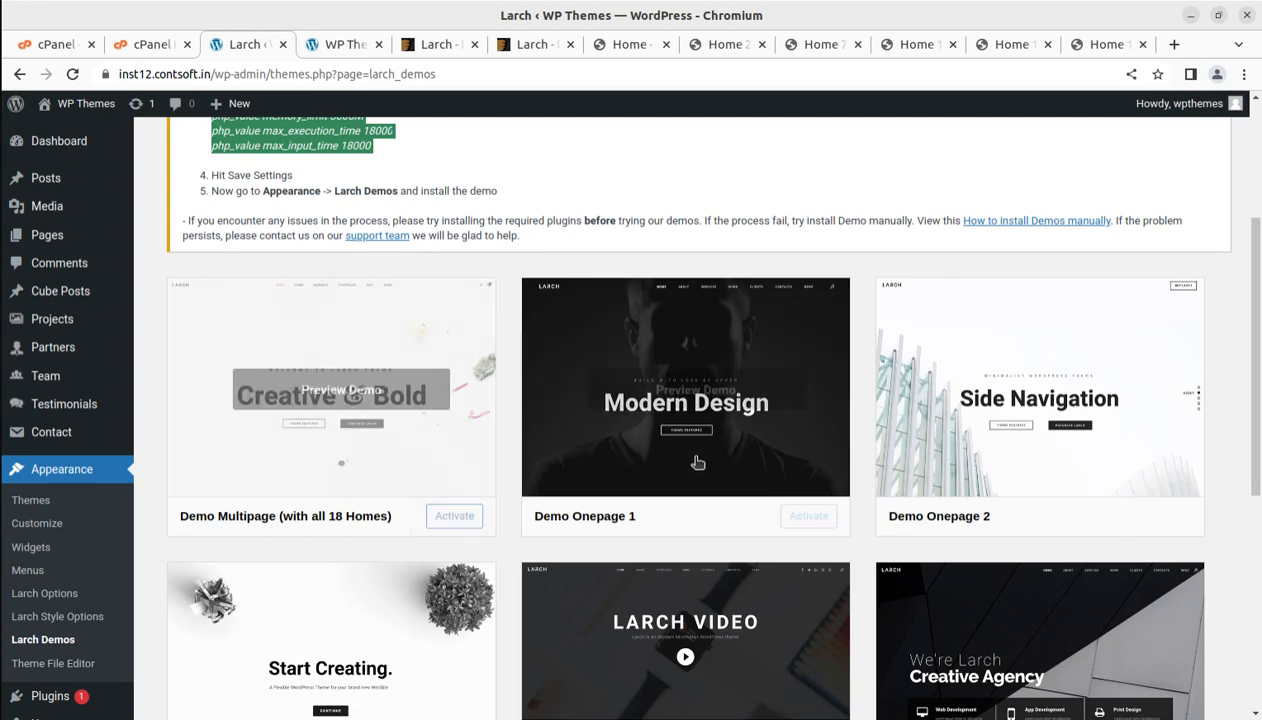
scroll(1142, 453, down, 5)
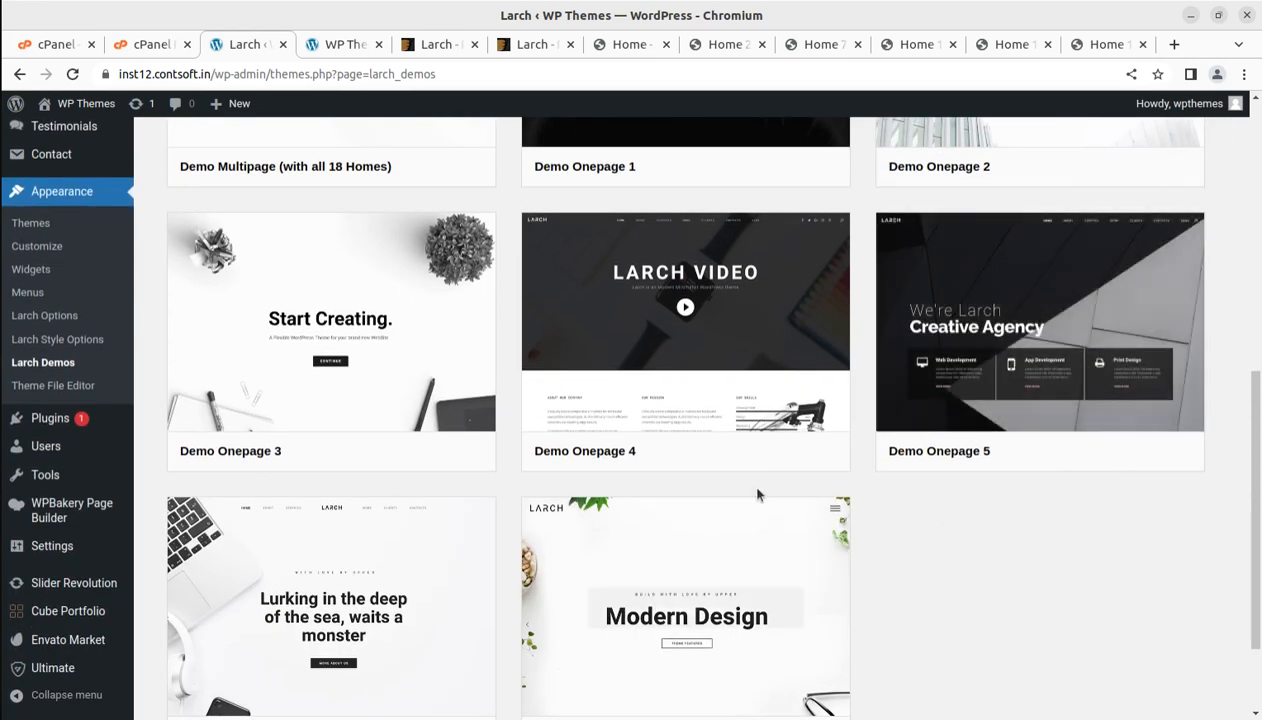
scroll(402, 565, up, 5)
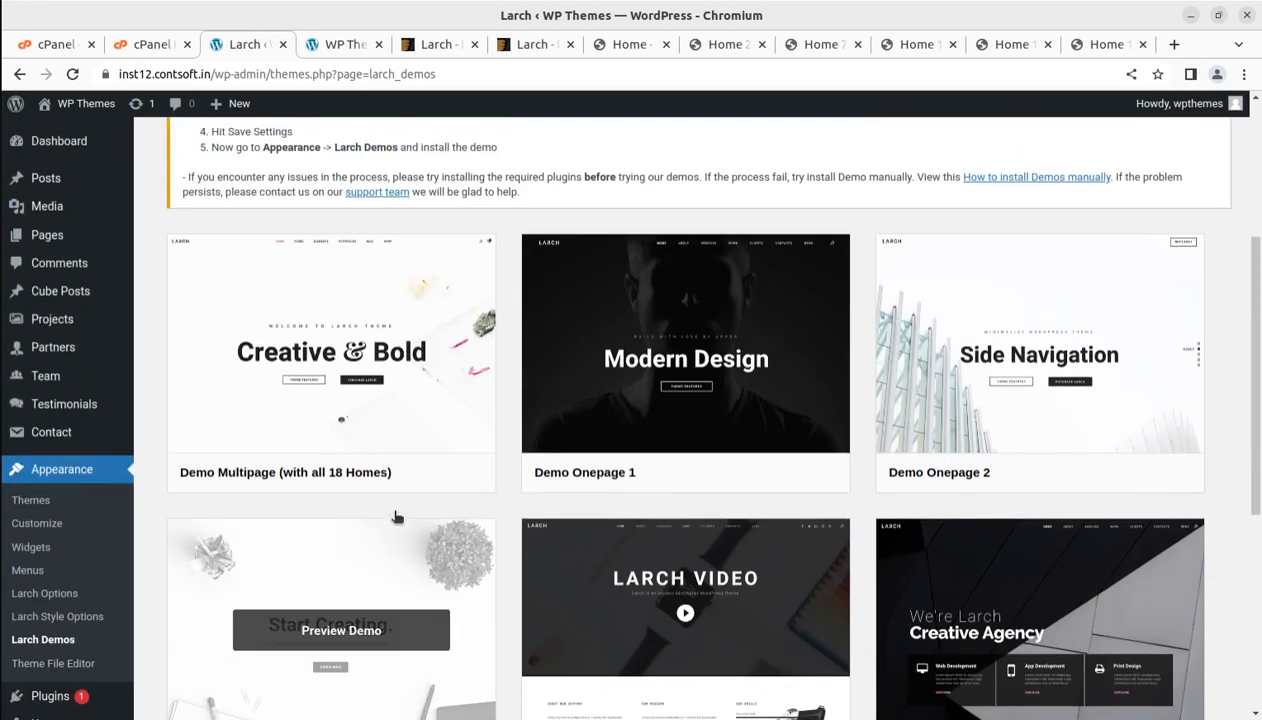
click(447, 480)
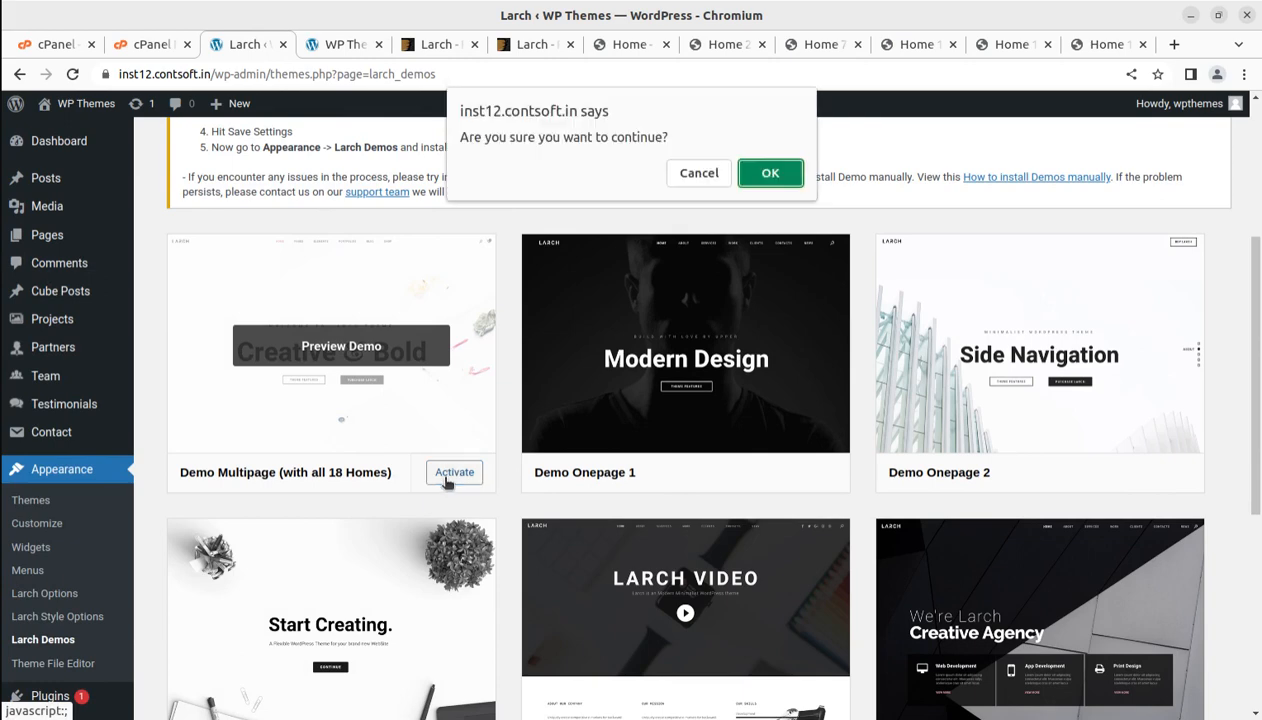
click(770, 175)
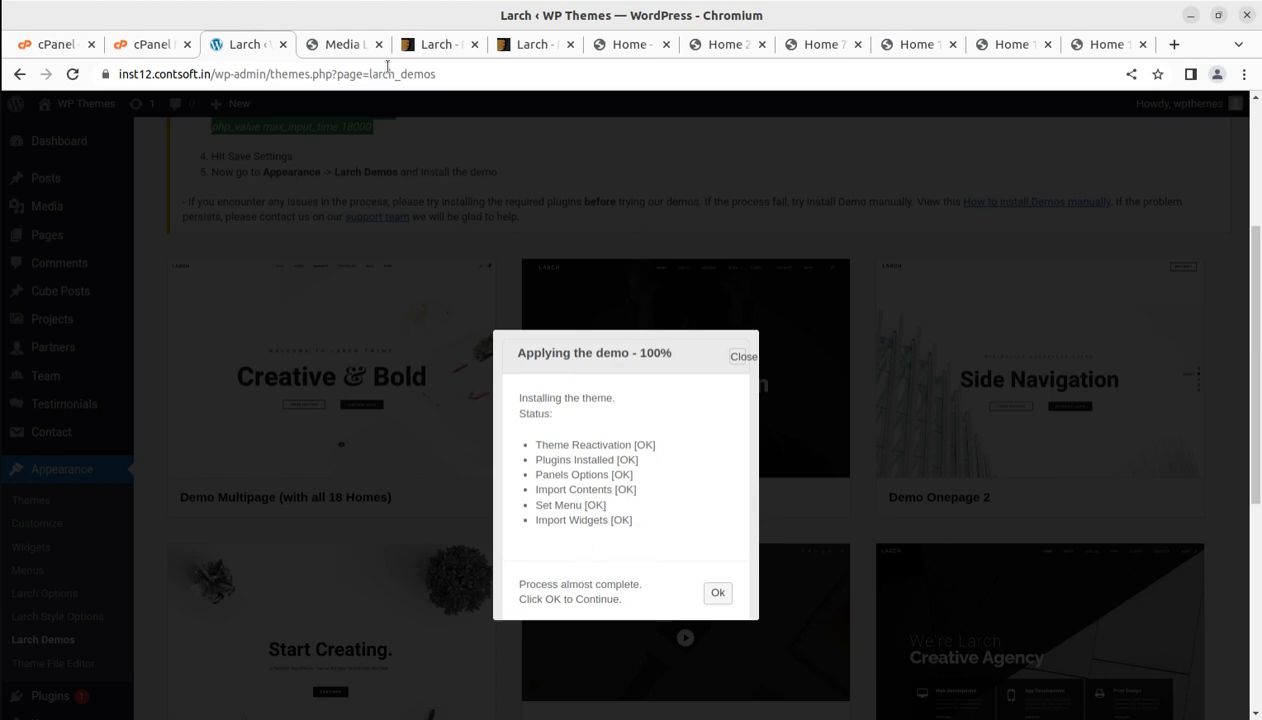
Reload the Media Library and look through the imported demo images, videos and item count
click(345, 46)
click(71, 76)
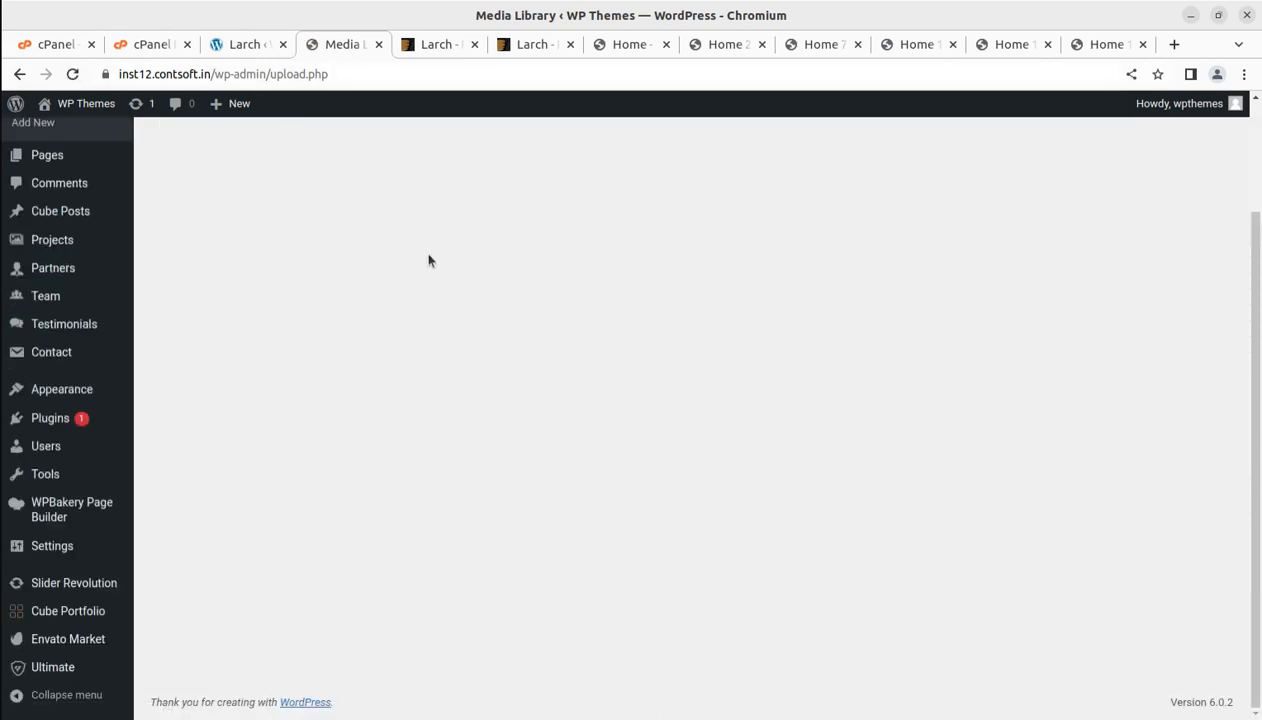
scroll(655, 388, down, 2)
scroll(655, 388, down, 10)
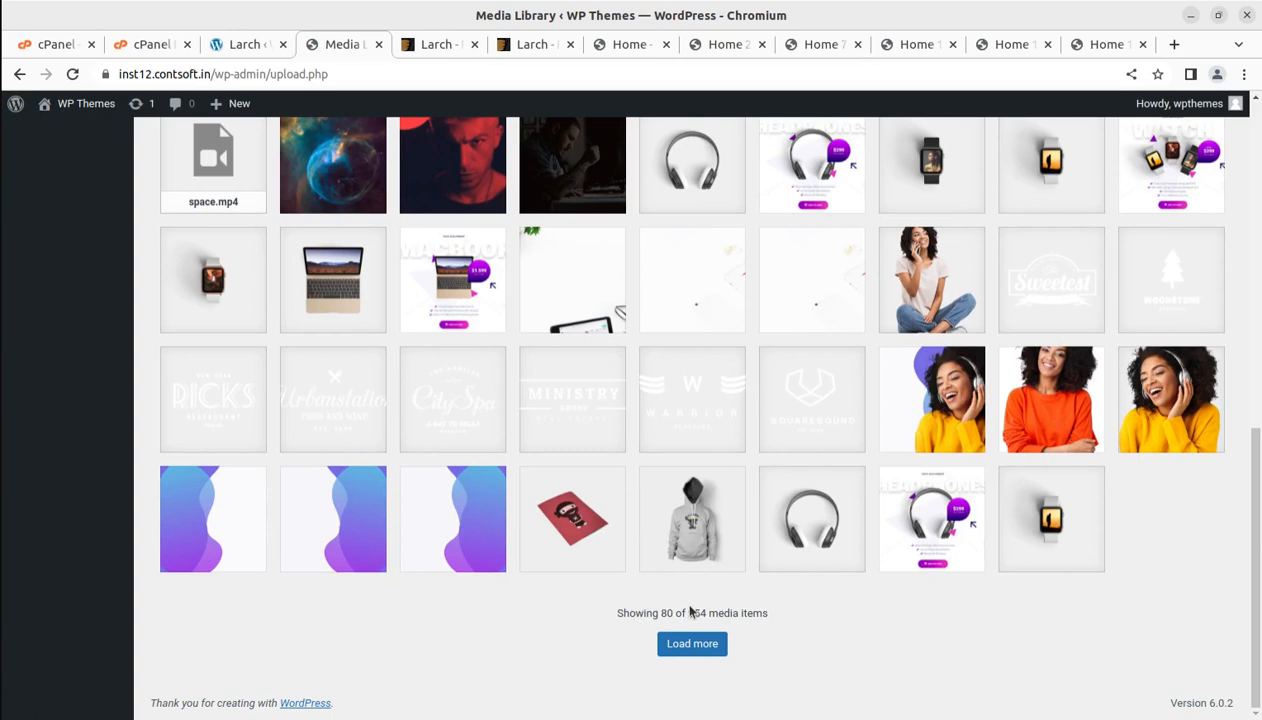
drag(687, 613, 706, 614)
scroll(810, 540, up, 12)
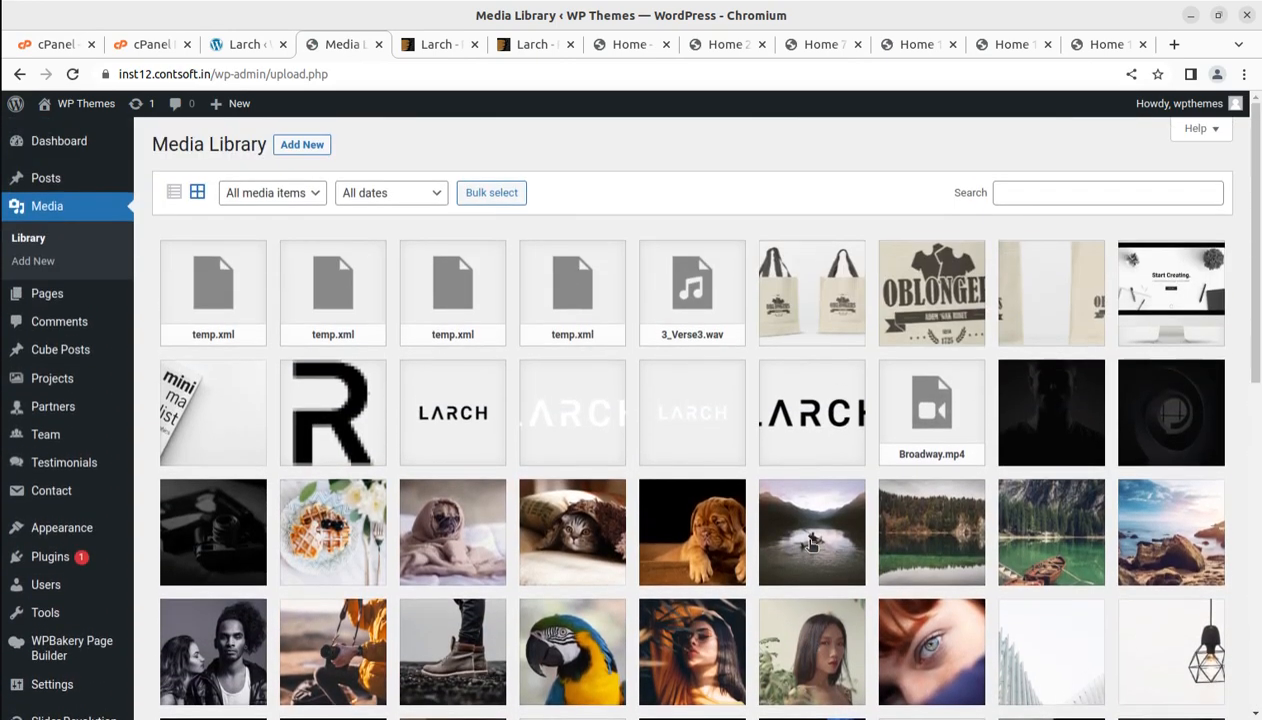
scroll(432, 177, down, 3)
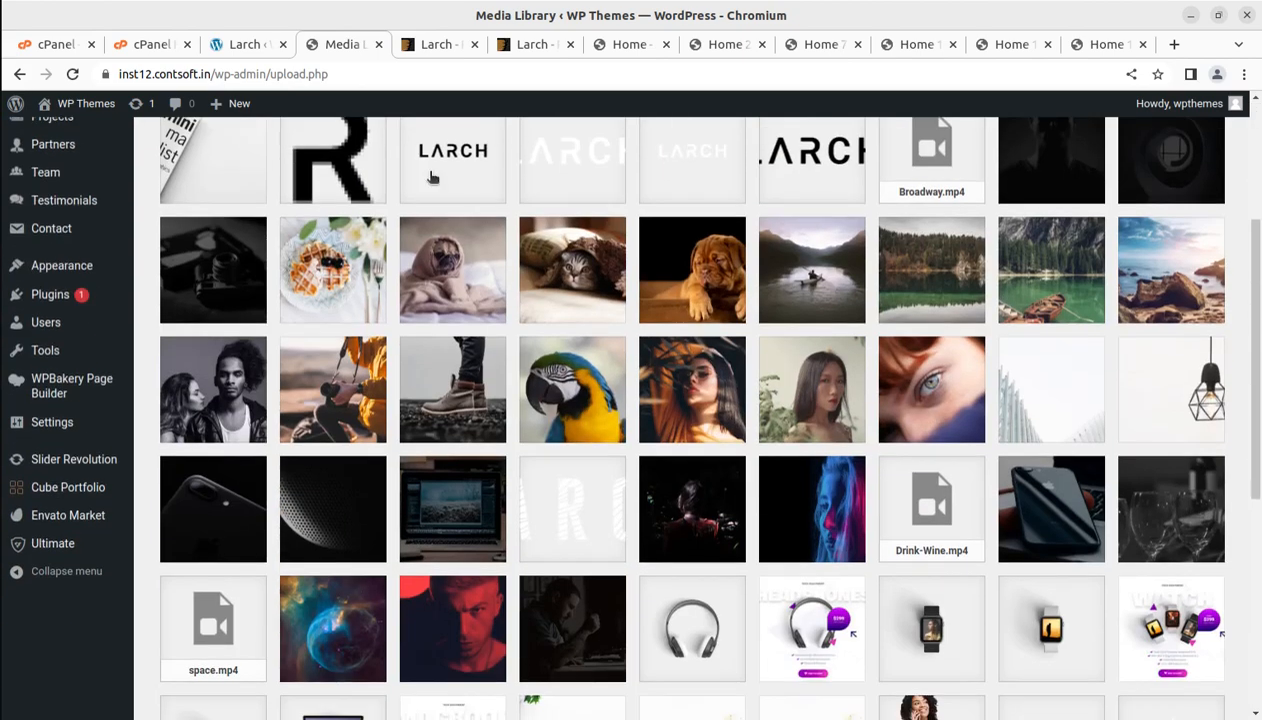
Return to the demo import, acknowledge its completion, and load the site's front end at inst12.contsoft.in in the Media Library's browser tab
click(241, 45)
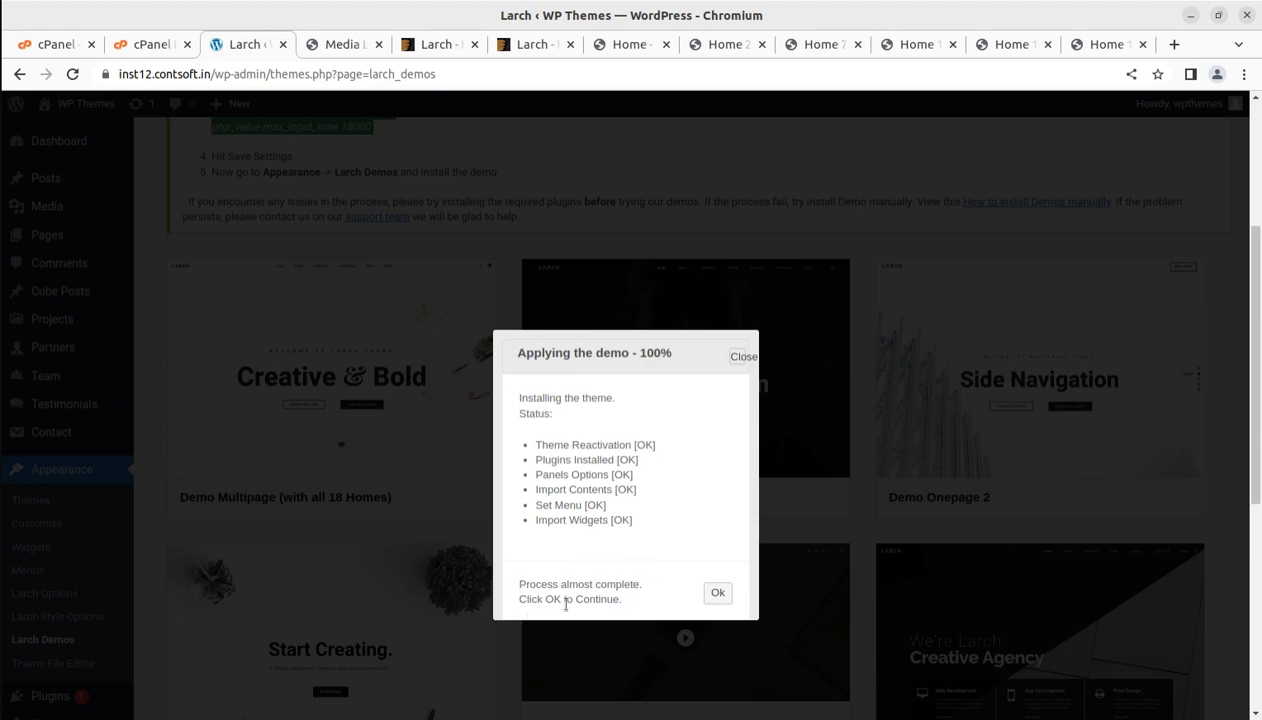
click(719, 591)
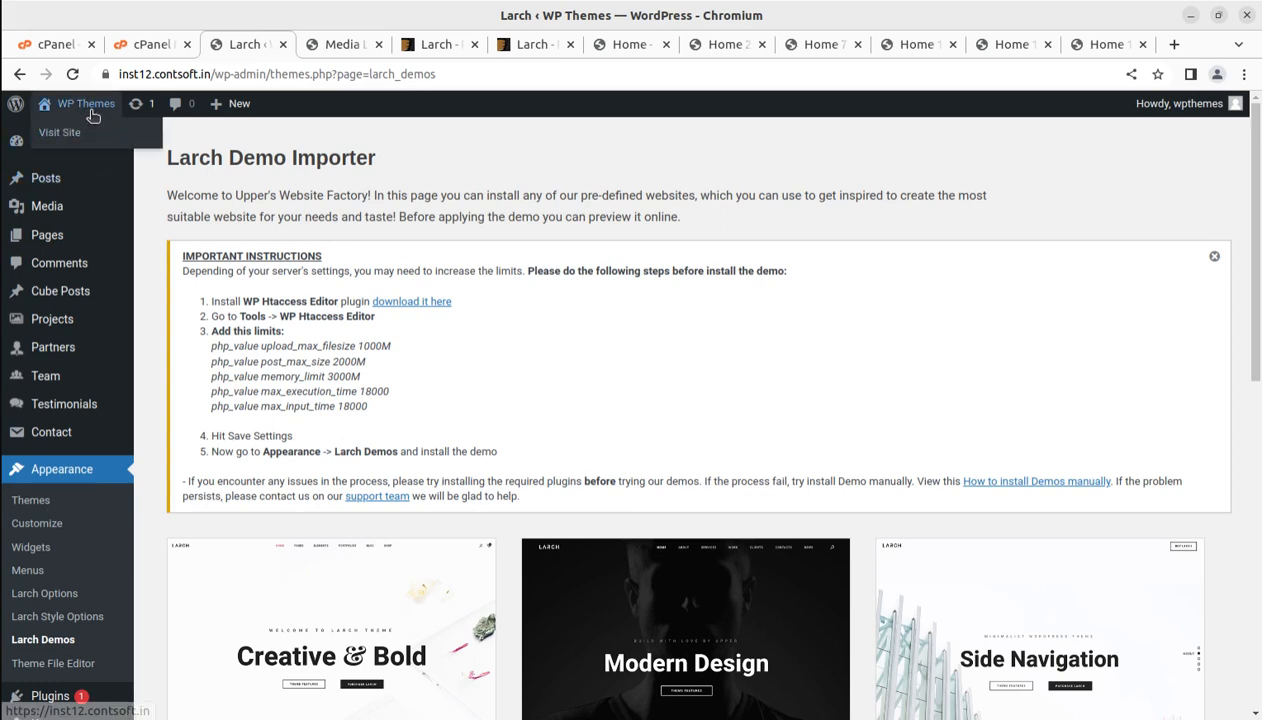
click(345, 46)
drag(216, 74, 615, 110)
key(BackSpace)
key(Return)
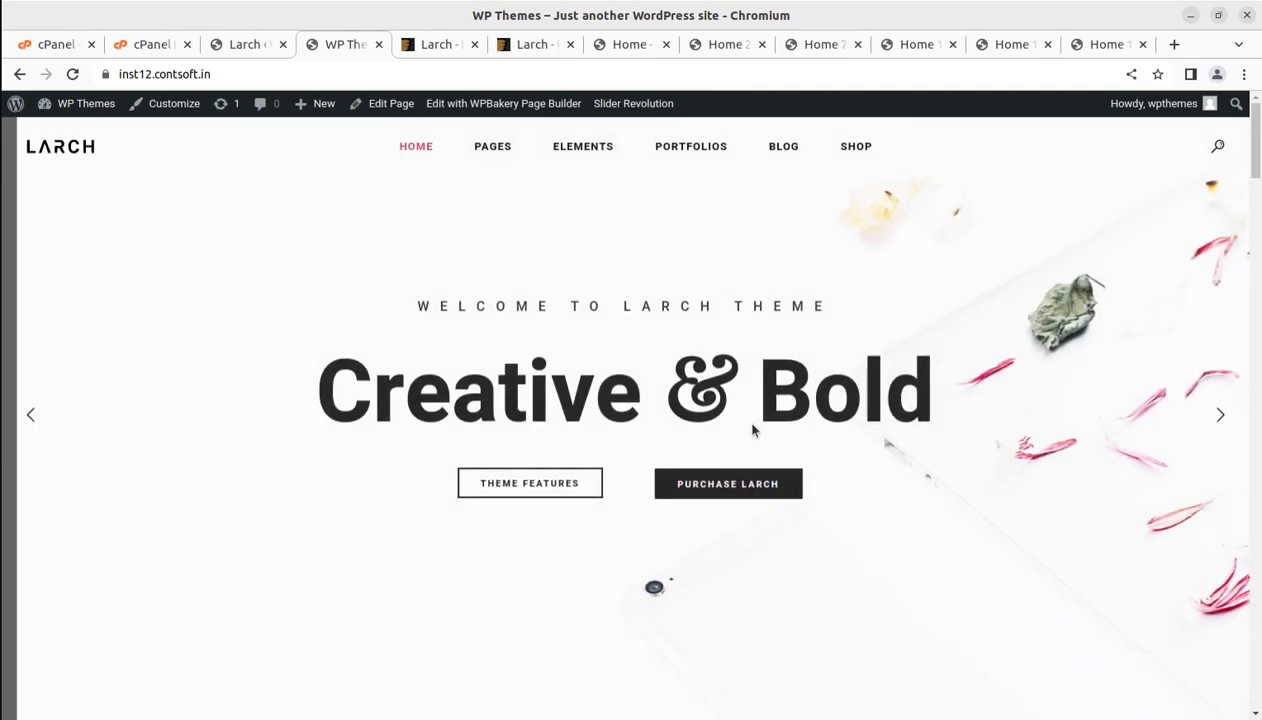
Examine the imported homepage from the Creative & Bold slider down through the skills, portfolio and client logo sections
scroll(728, 360, down, 2)
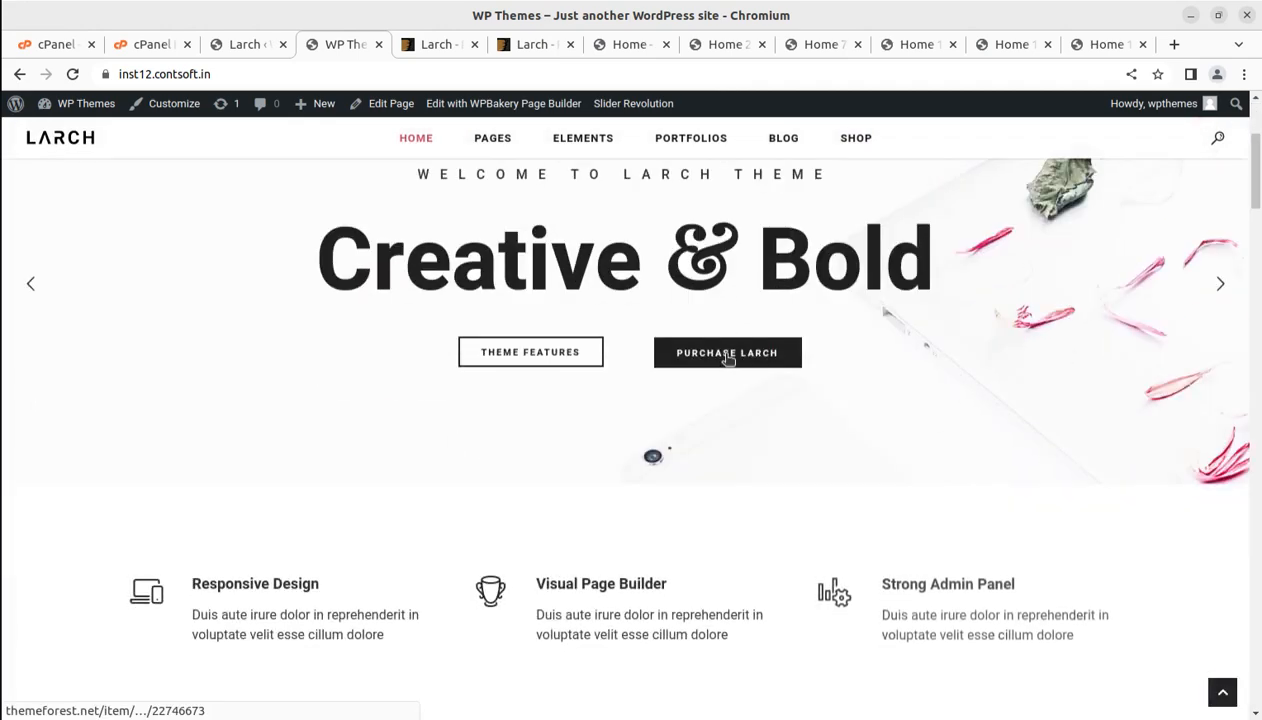
scroll(698, 383, down, 6)
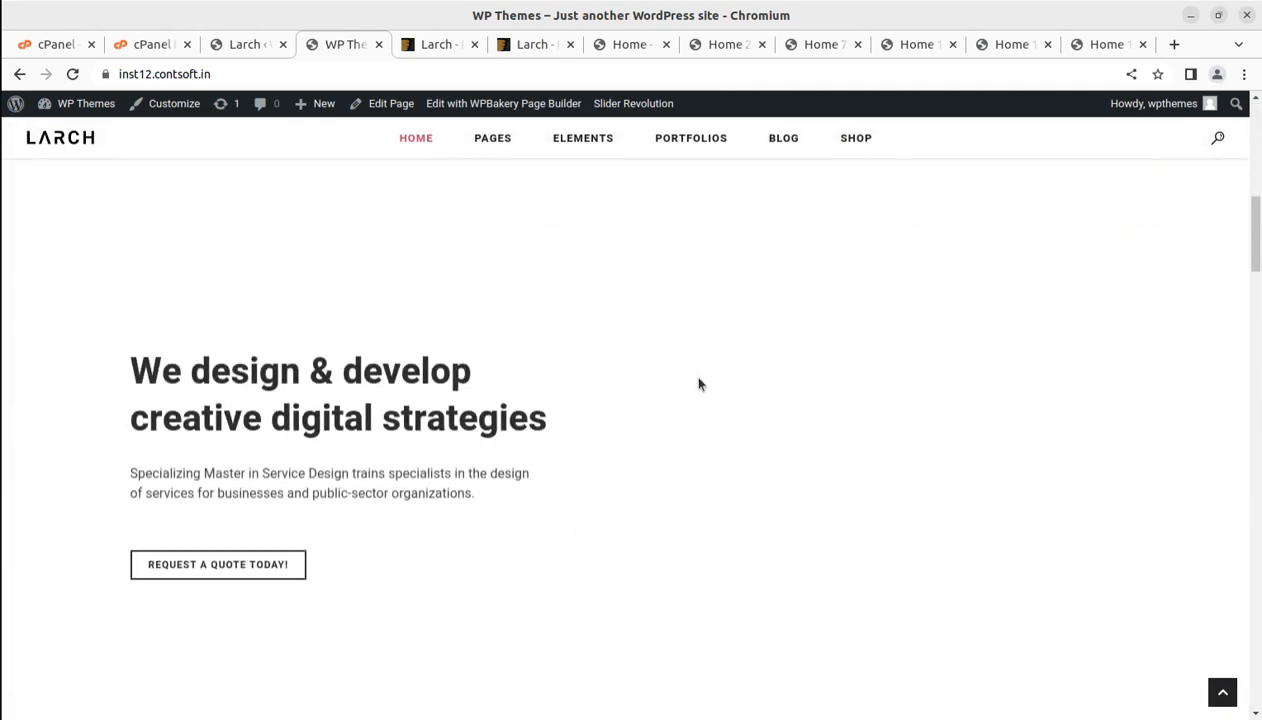
scroll(699, 384, down, 4)
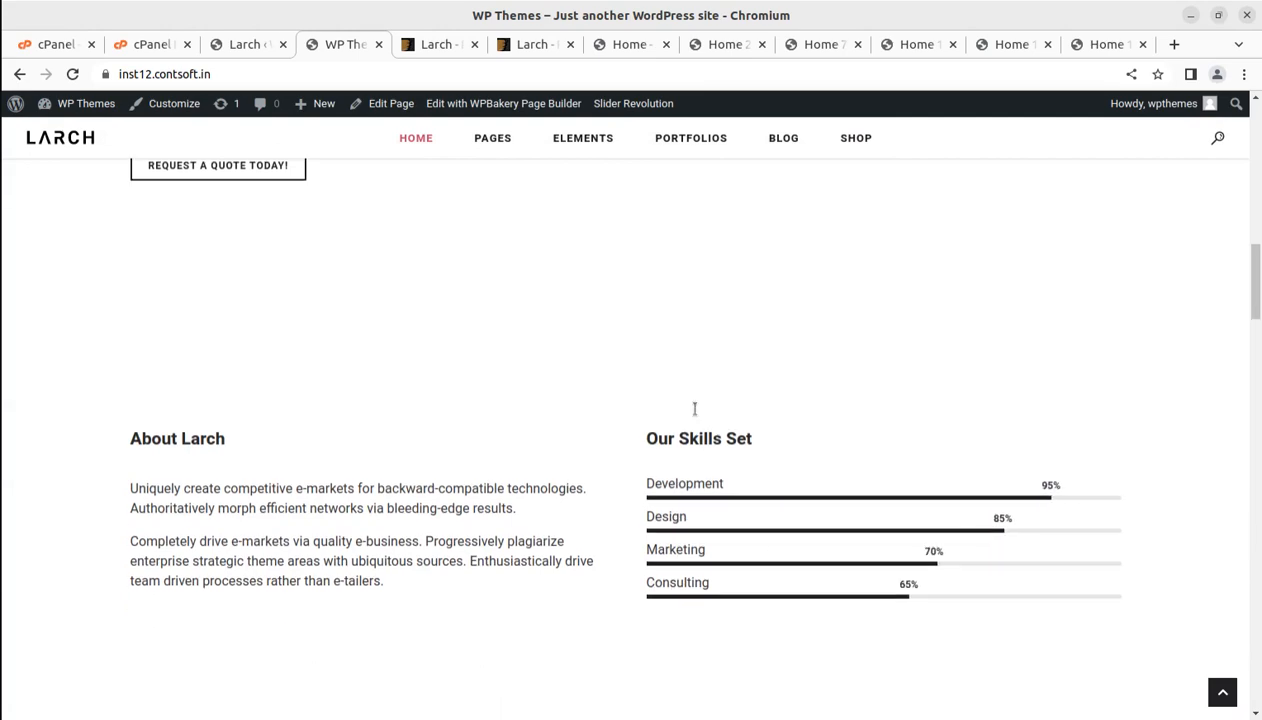
scroll(695, 410, down, 5)
scroll(696, 416, down, 4)
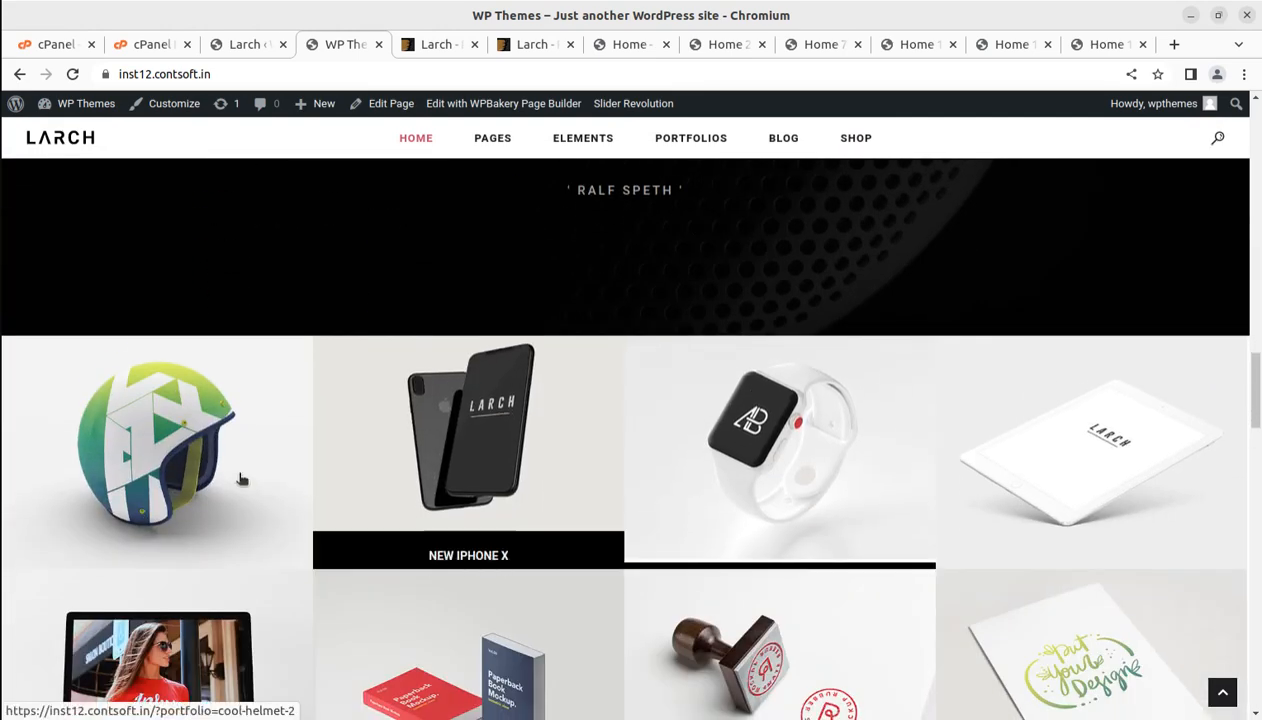
scroll(693, 450, down, 10)
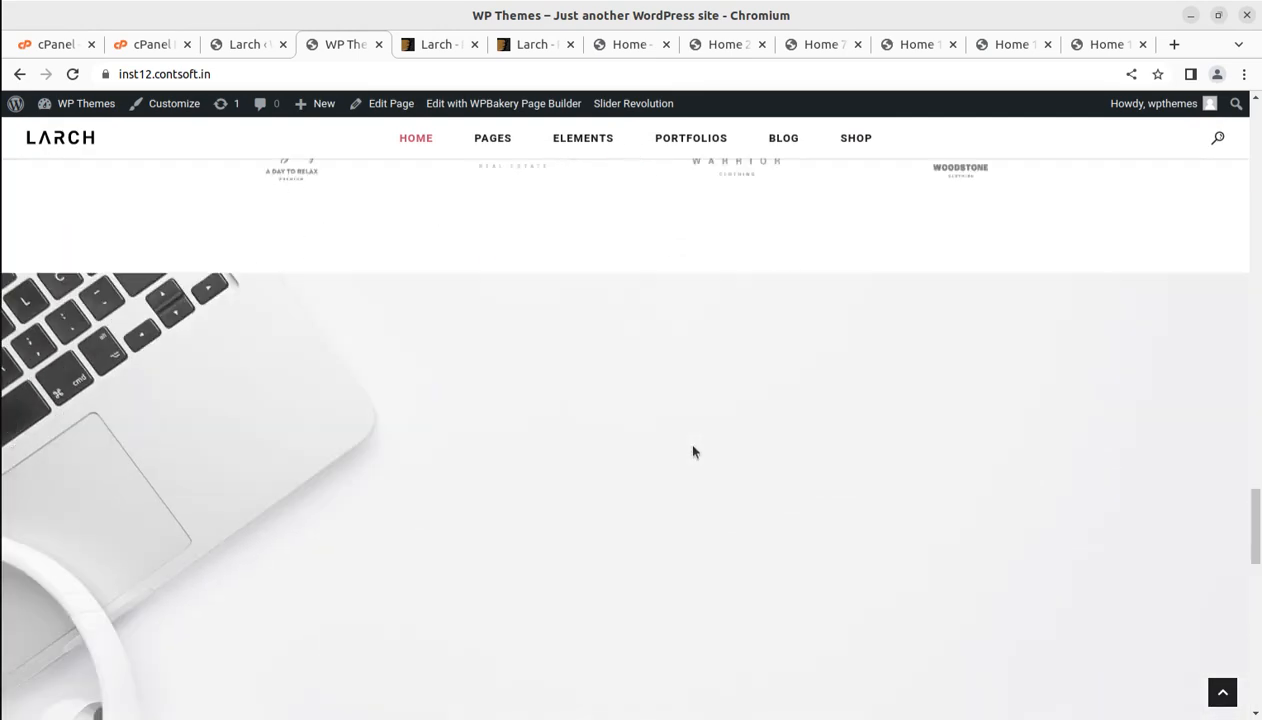
scroll(693, 450, down, 7)
scroll(648, 422, up, 3)
Open the imported Home 3 page and view its hero slider and the feature sections below
mouse_move(414, 135)
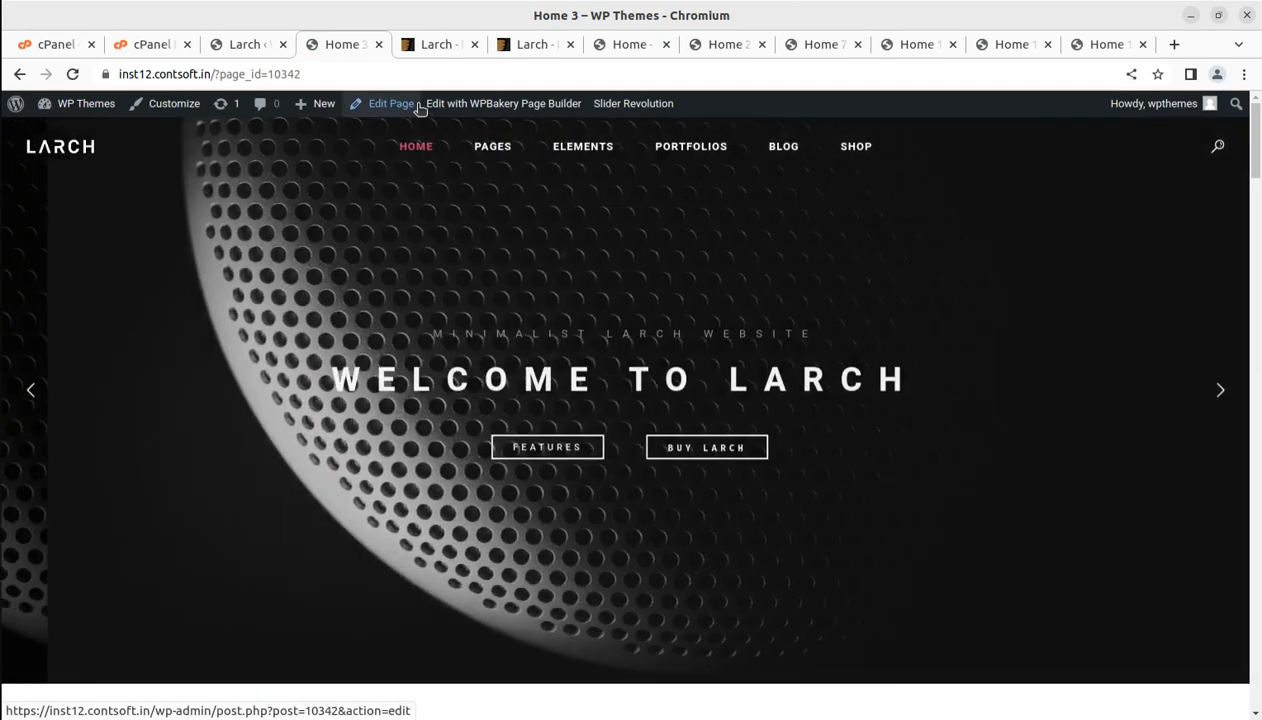
mouse_move(424, 176)
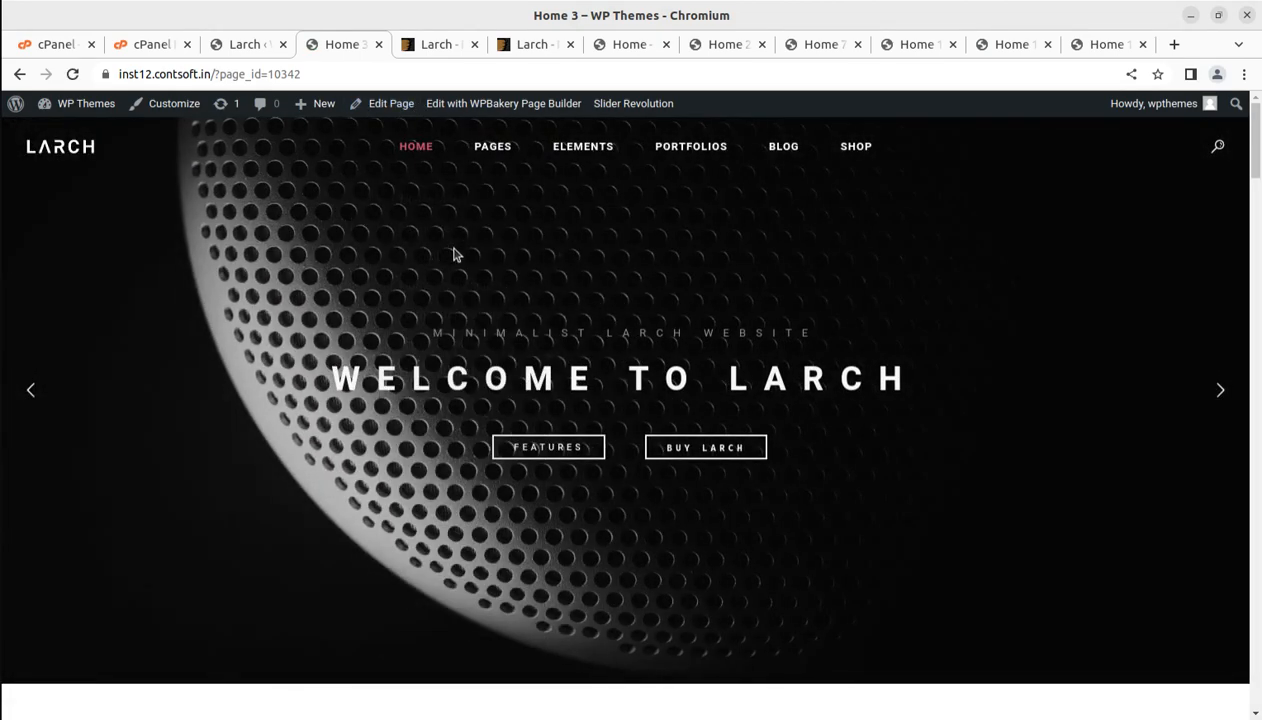
scroll(462, 260, down, 2)
scroll(462, 260, up, 2)
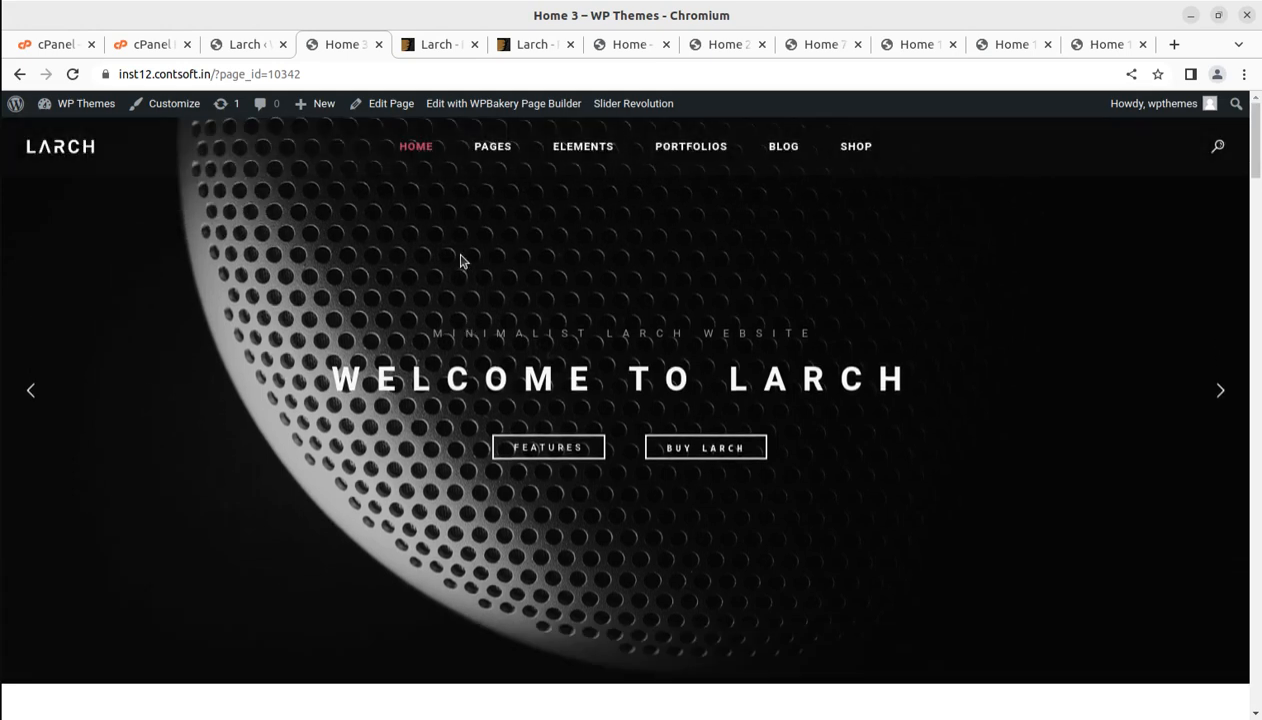
scroll(462, 260, down, 2)
scroll(462, 260, down, 3)
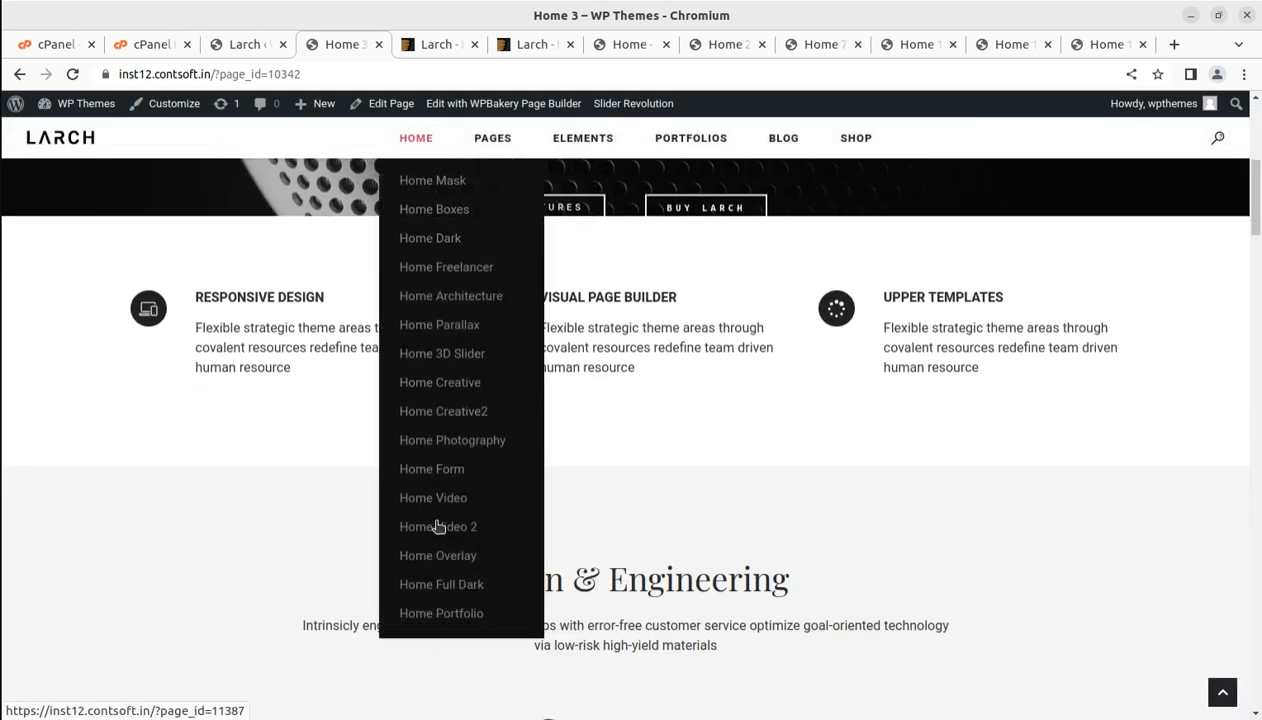
Open the Home Video page from the site's homepage variants and view its video section
click(436, 507)
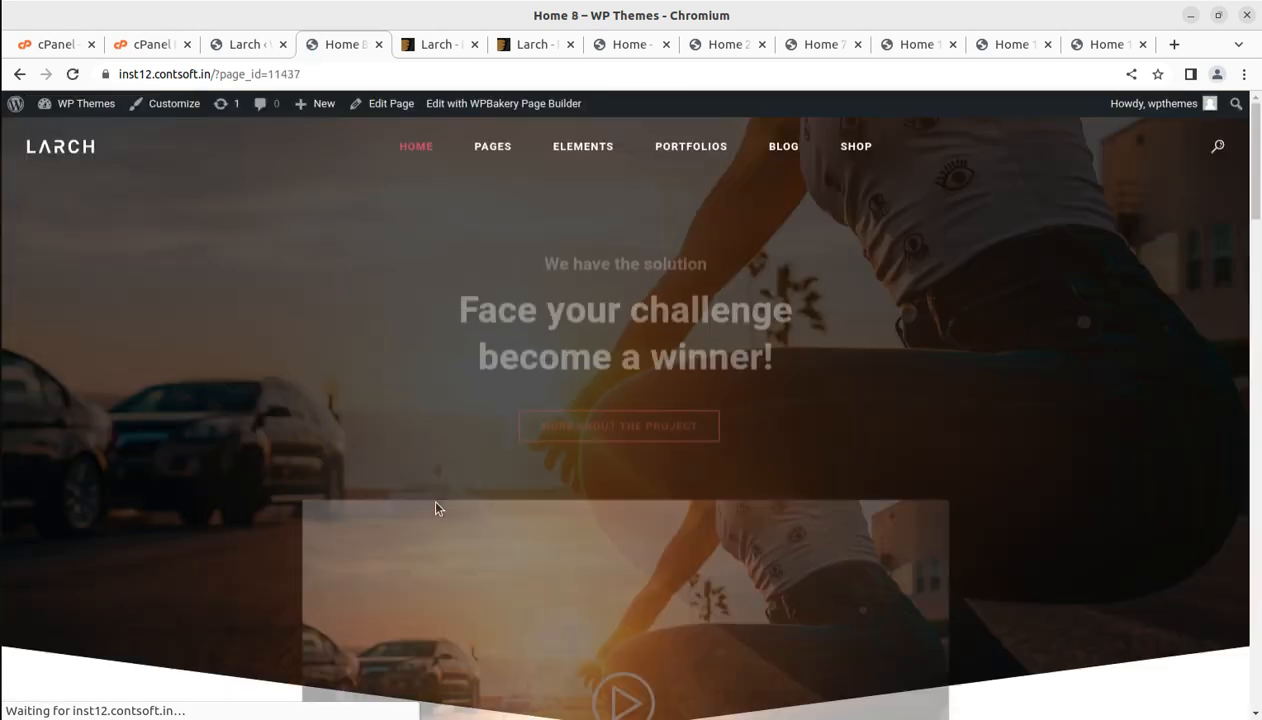
scroll(440, 370, down, 7)
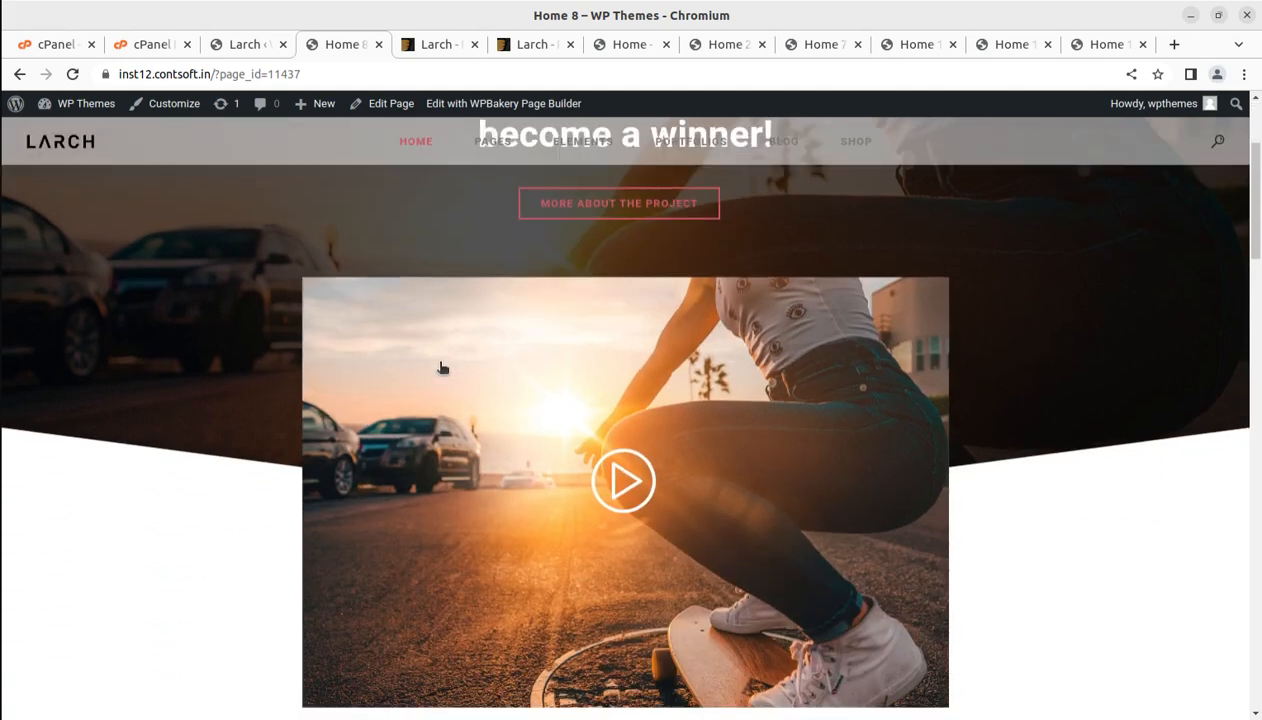
View the Home Video page's lower sections with the team, counters and text blocks
scroll(438, 370, down, 5)
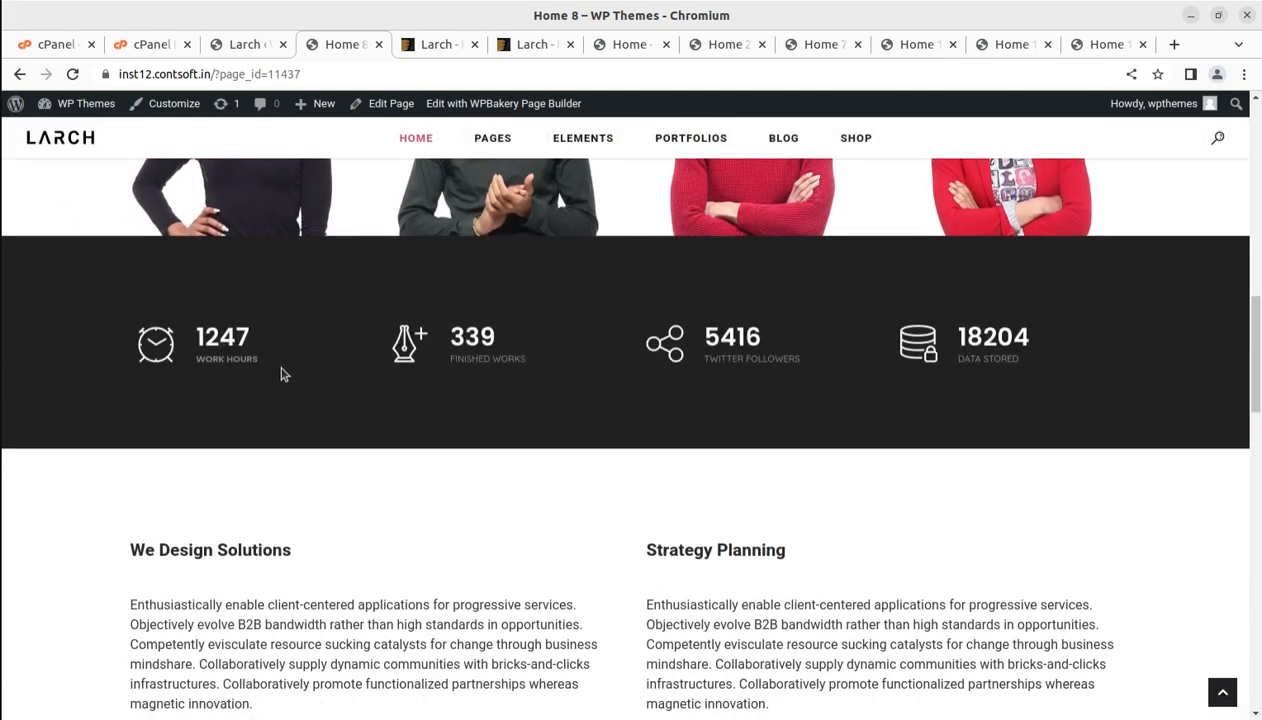
scroll(741, 361, down, 2)
scroll(741, 361, down, 2)
Open the Home 3D Slider page and view its hero slider and the feature section below
mouse_move(445, 149)
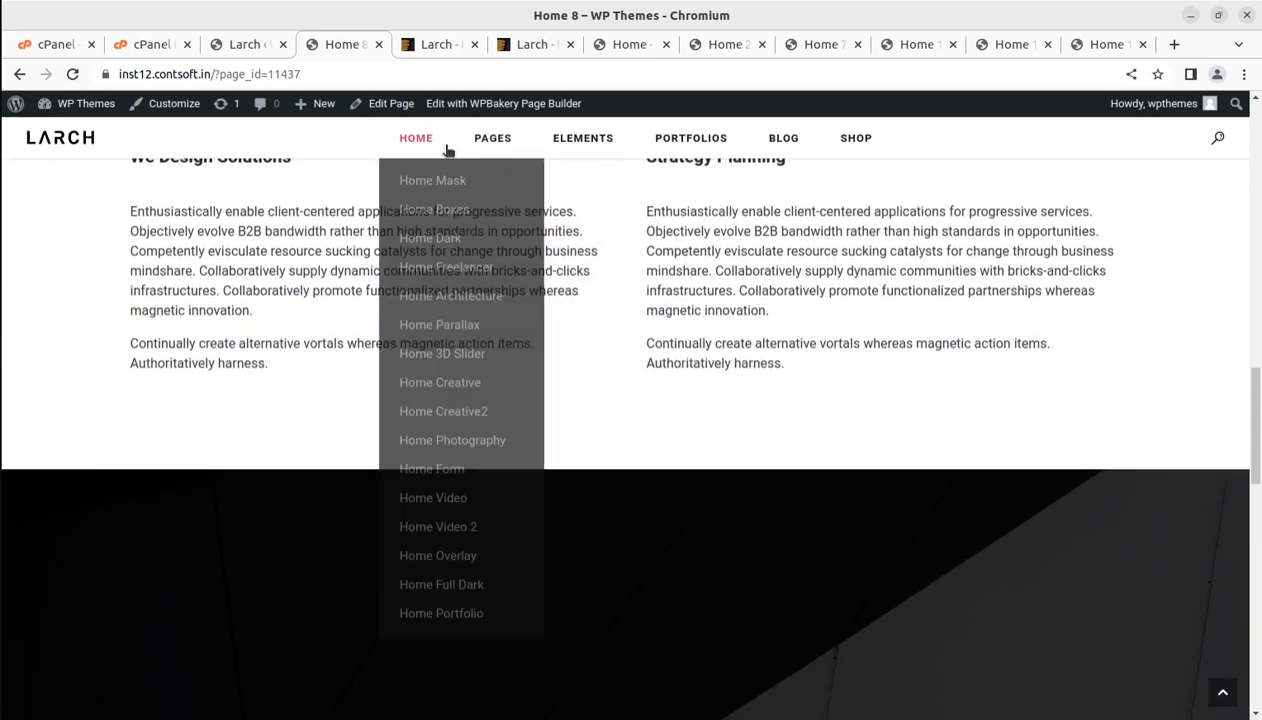
click(453, 359)
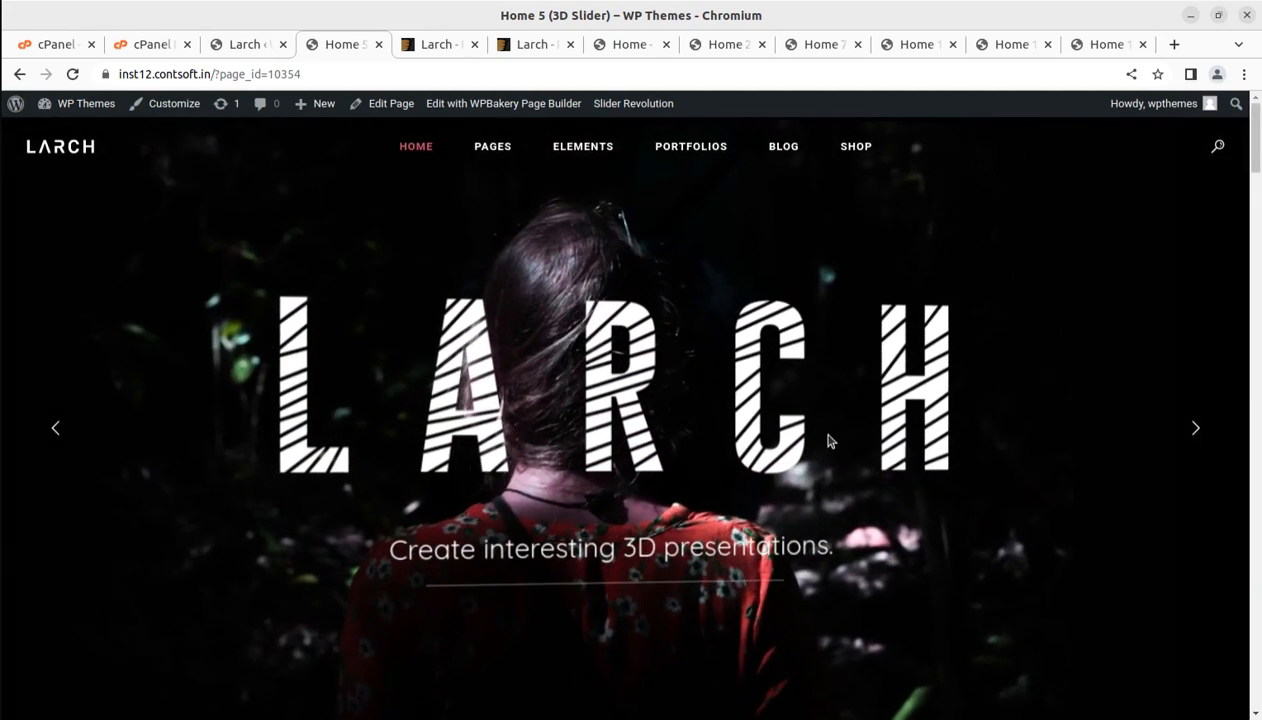
scroll(828, 440, down, 5)
Open the About version 1 page, view its opening section and check the site's Elements and Portfolios entries
mouse_move(488, 145)
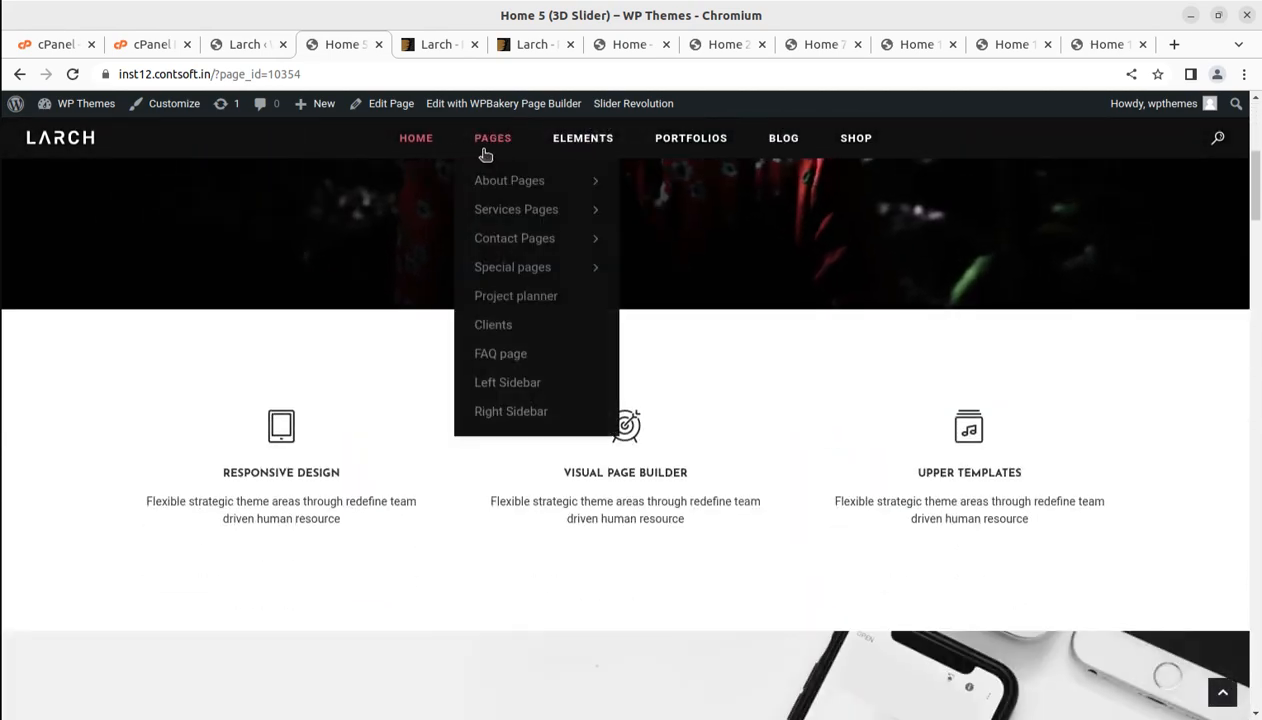
mouse_move(519, 186)
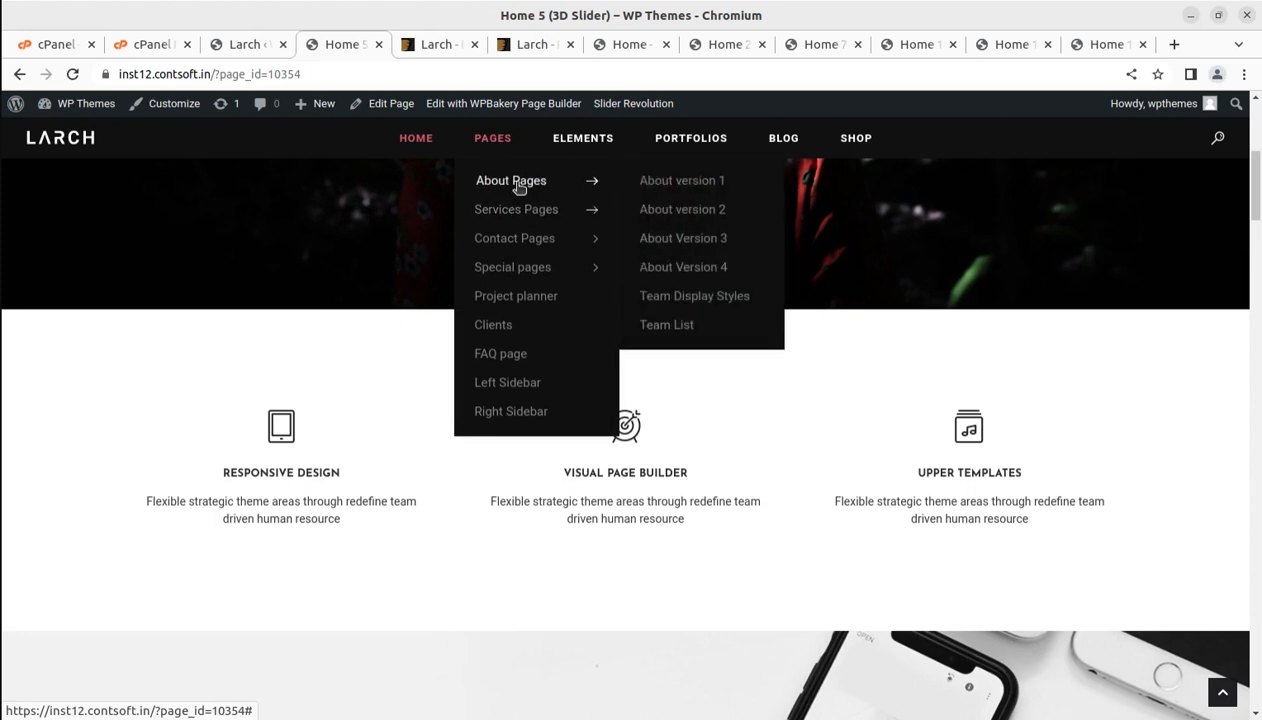
click(697, 192)
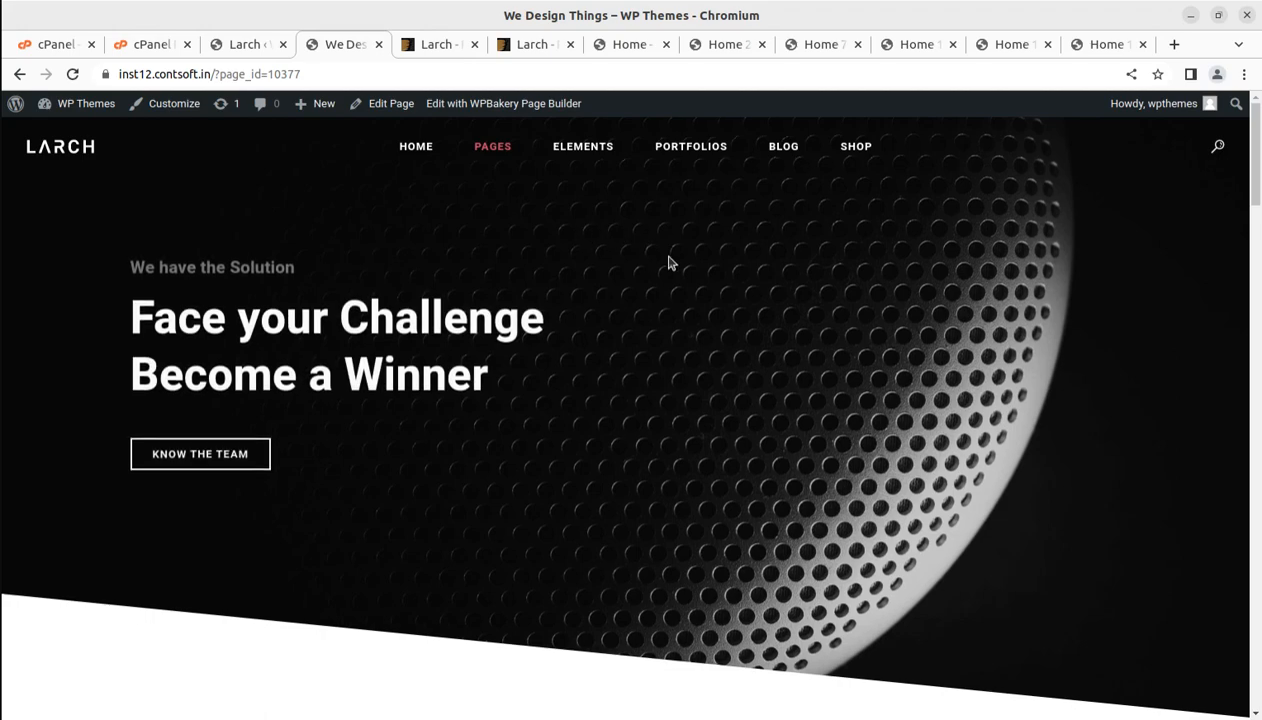
scroll(640, 210, down, 3)
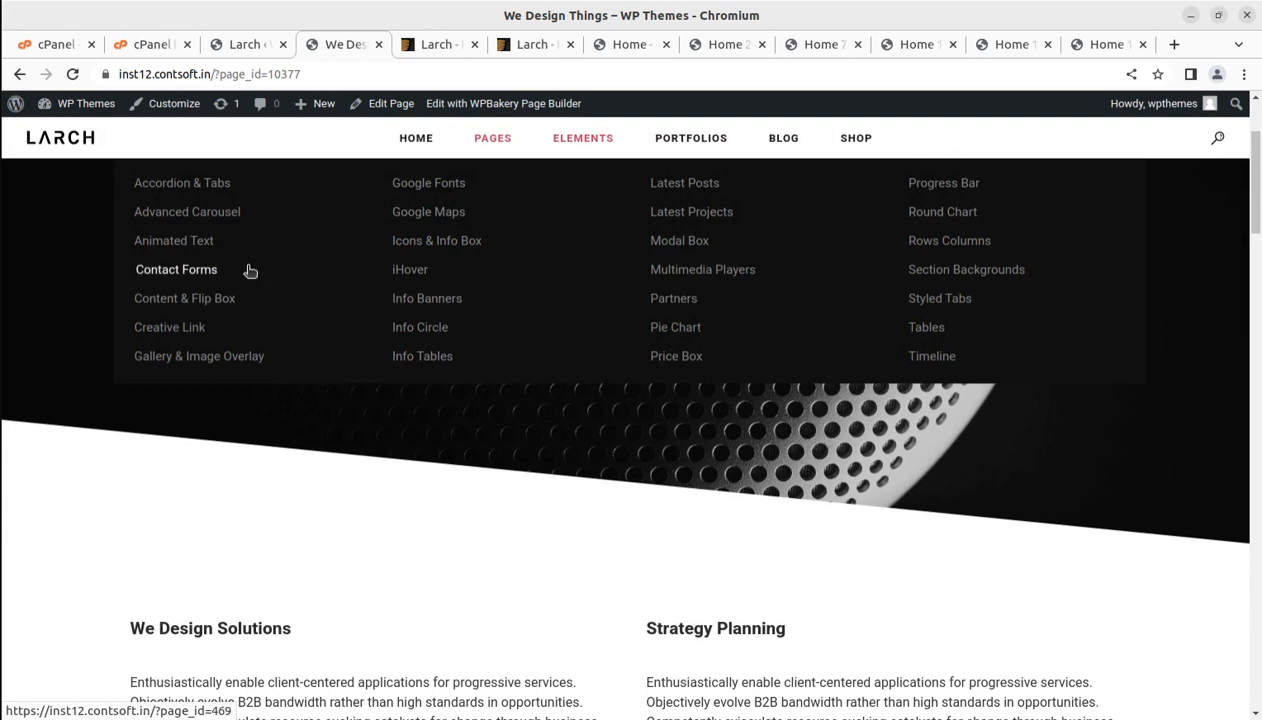
mouse_move(675, 143)
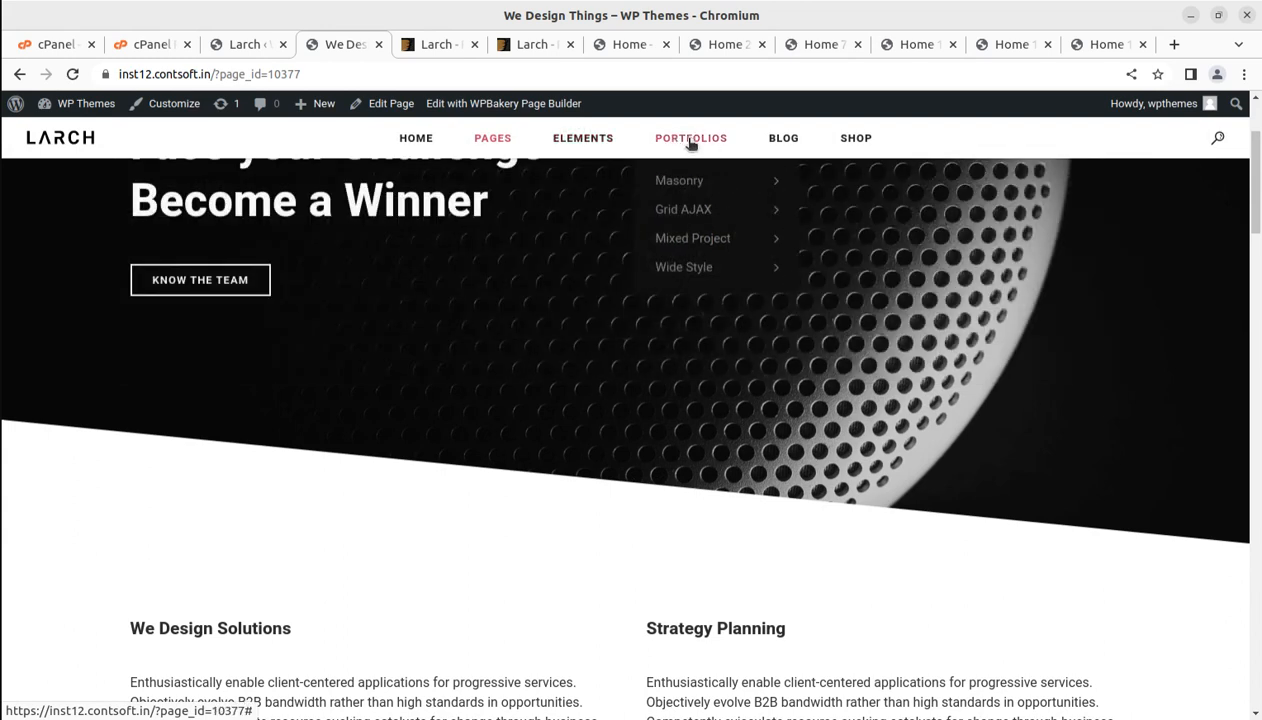
mouse_move(843, 145)
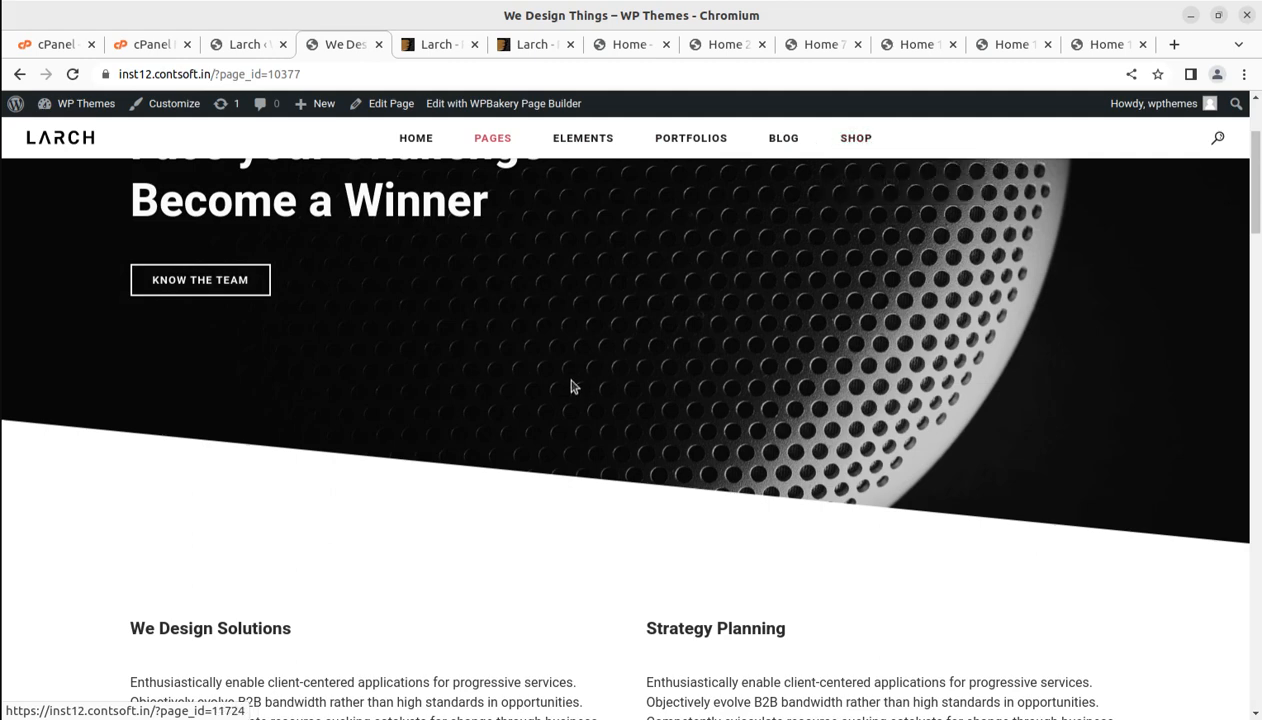
Open the imported FAQ page and look through its question groups and contact form
scroll(572, 386, up, 3)
mouse_move(480, 152)
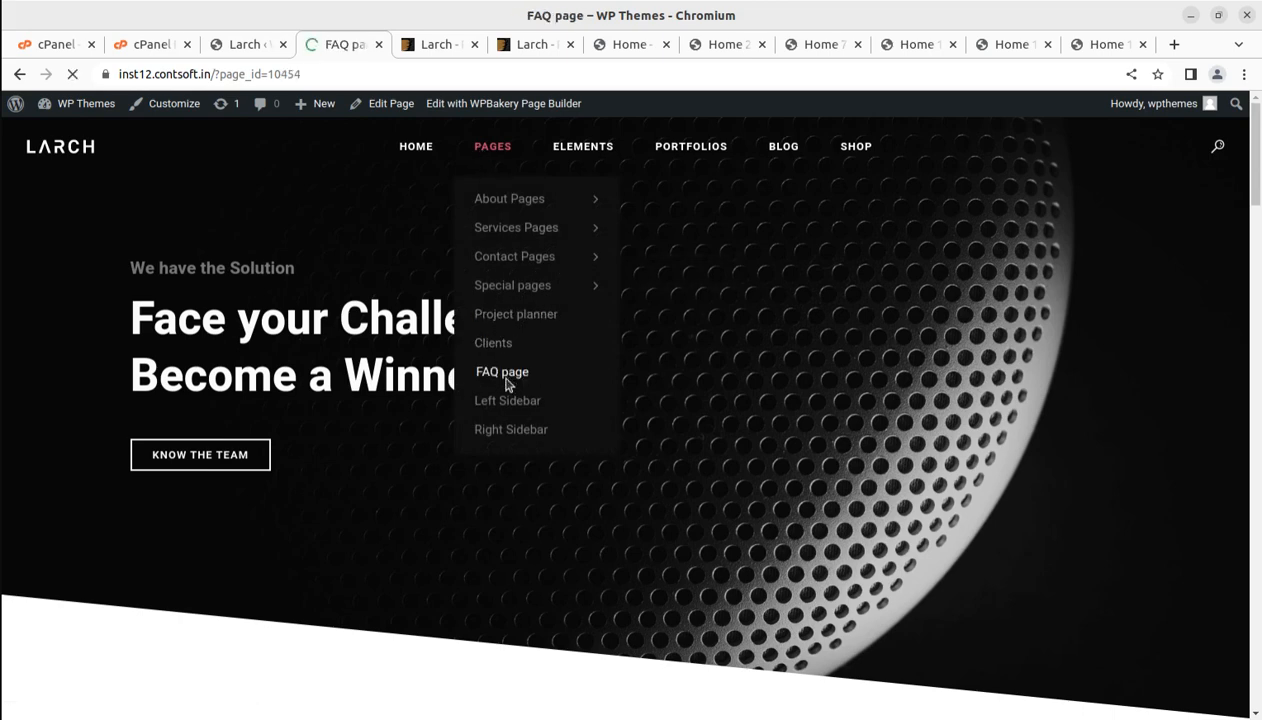
scroll(512, 358, down, 3)
scroll(520, 347, down, 6)
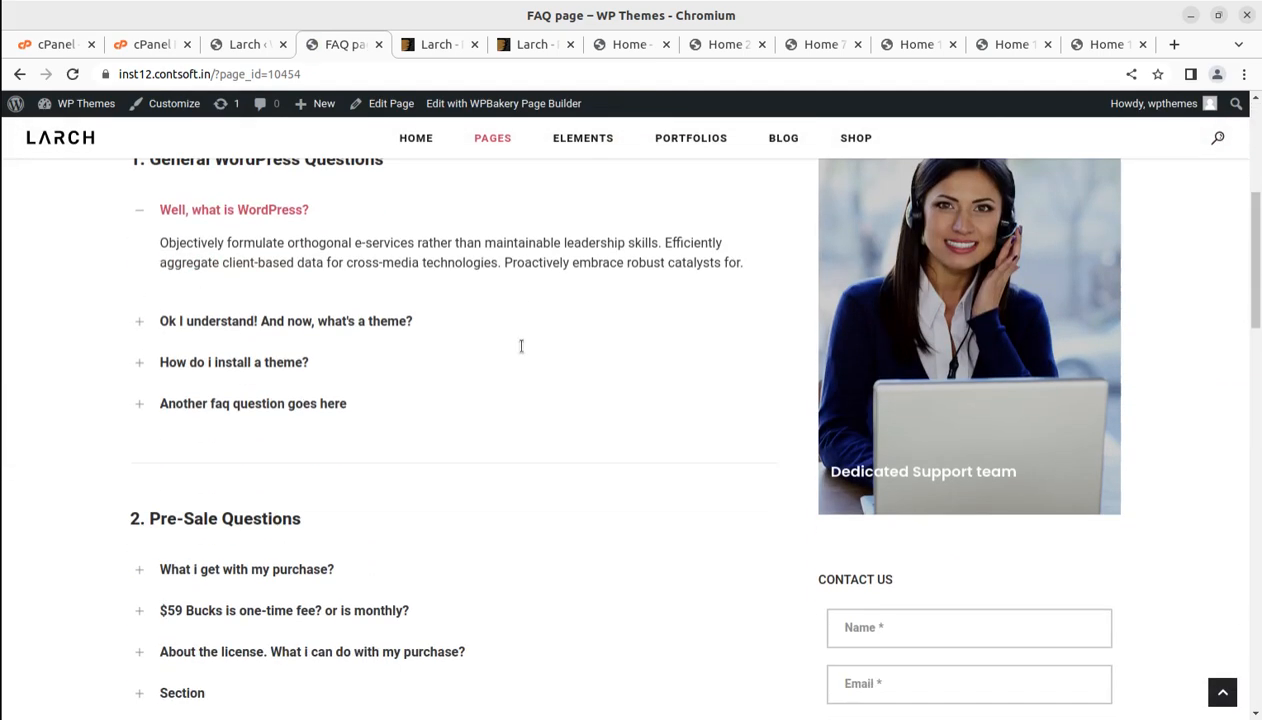
scroll(267, 344, up, 6)
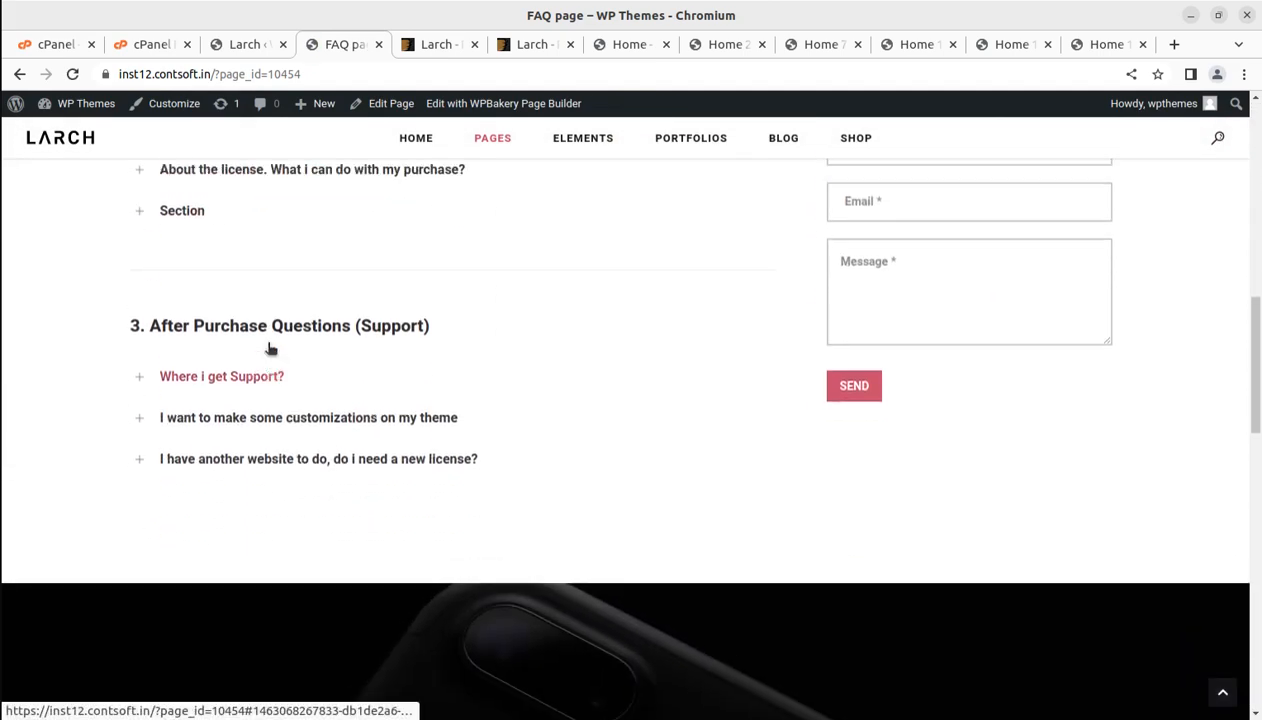
Open the What we do services page and view its Design & Code and service icon sections
mouse_move(530, 210)
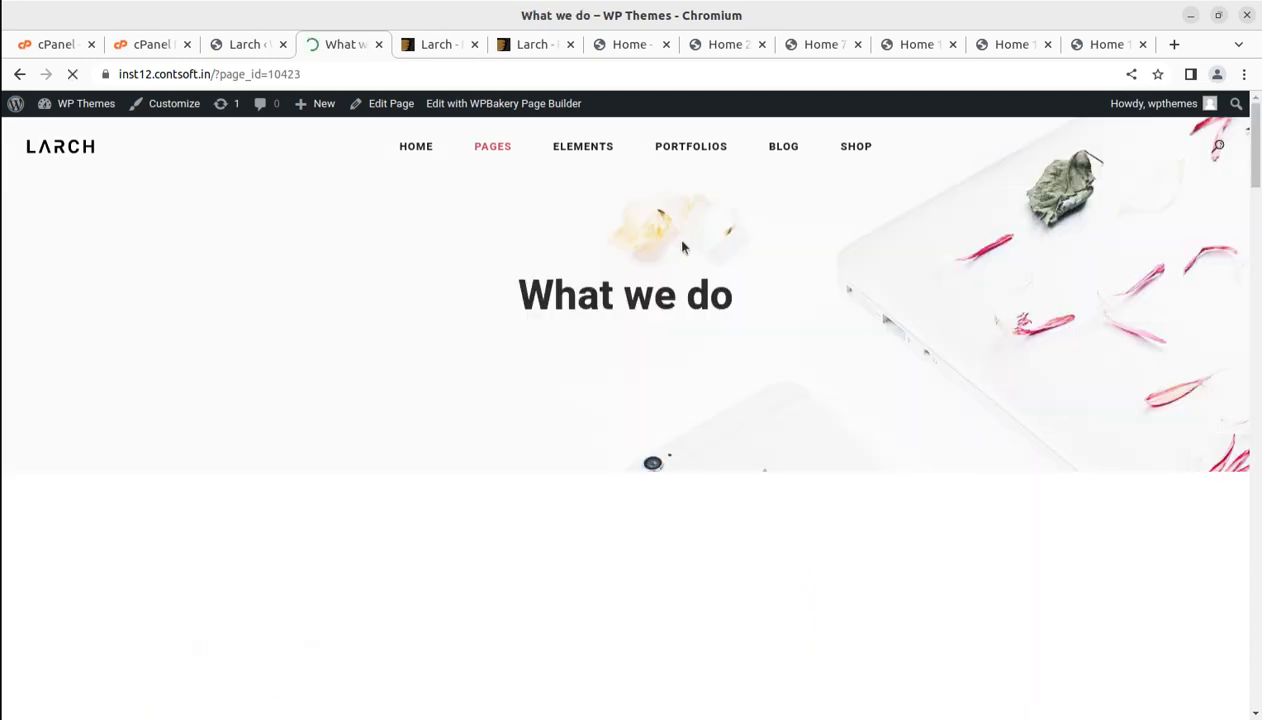
scroll(650, 260, down, 5)
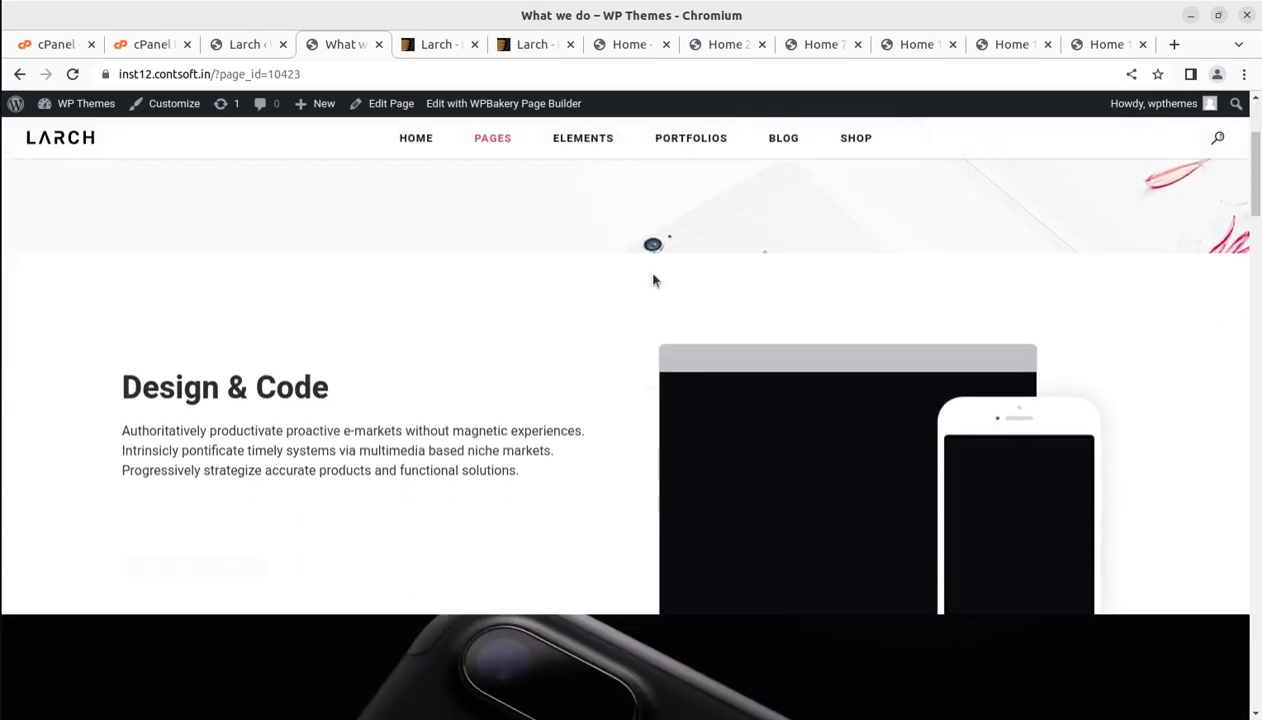
scroll(653, 280, down, 6)
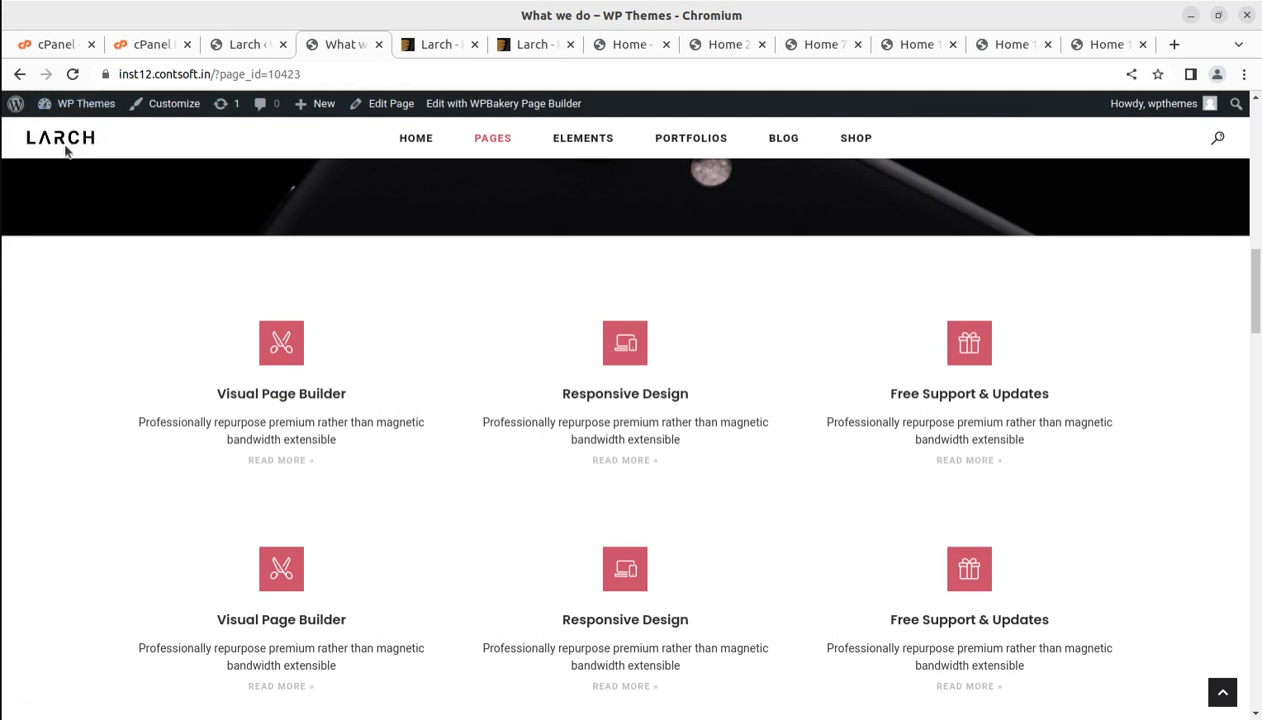
Return to the WordPress admin, open Larch Options and review the General main settings
click(236, 44)
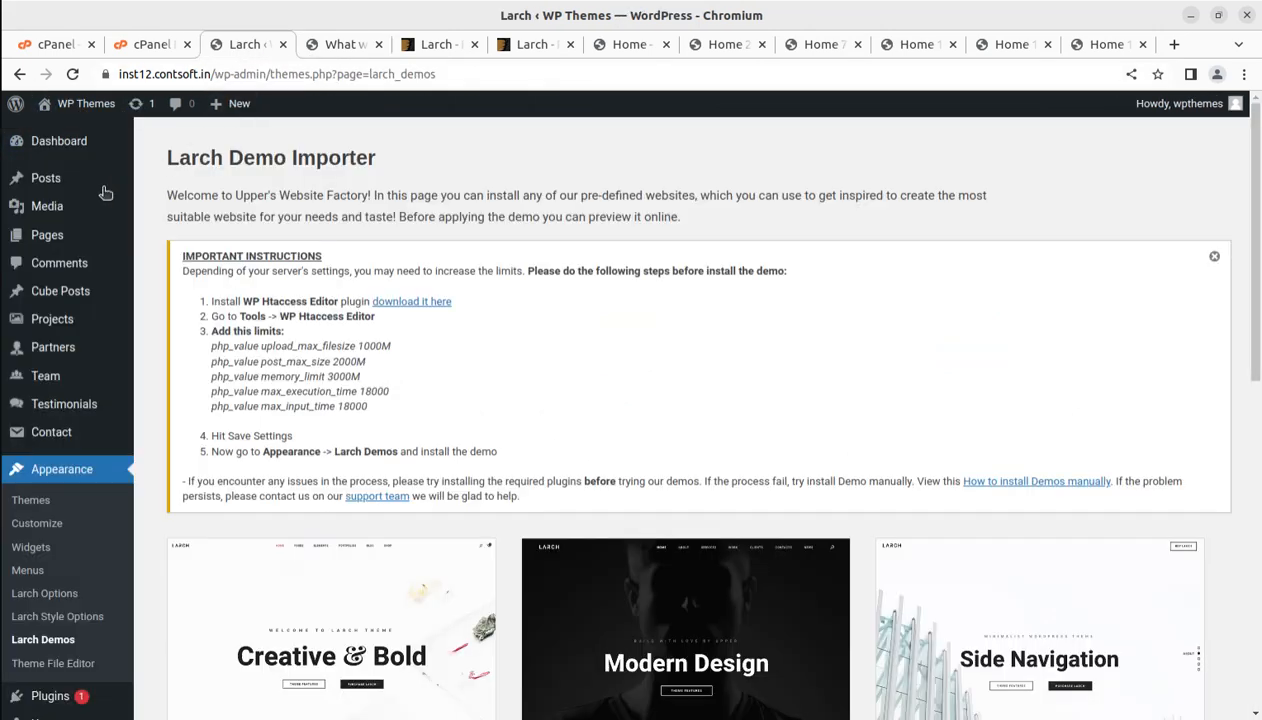
click(60, 148)
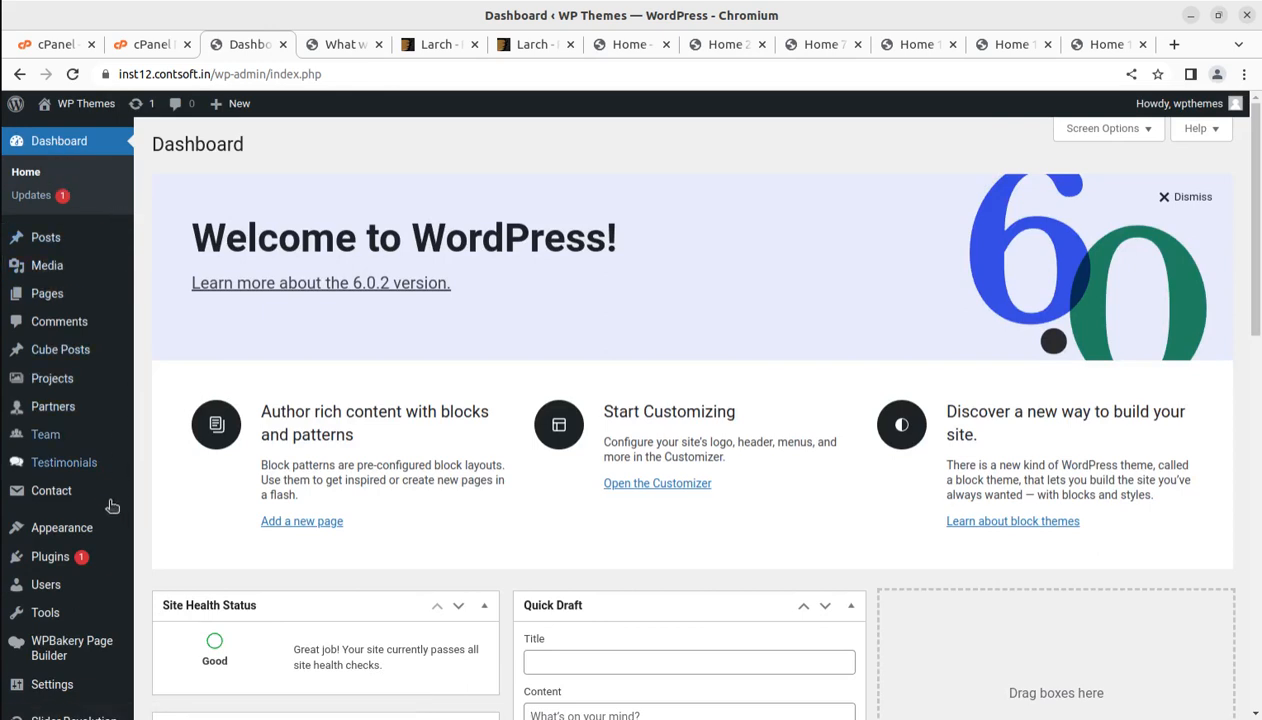
mouse_move(88, 530)
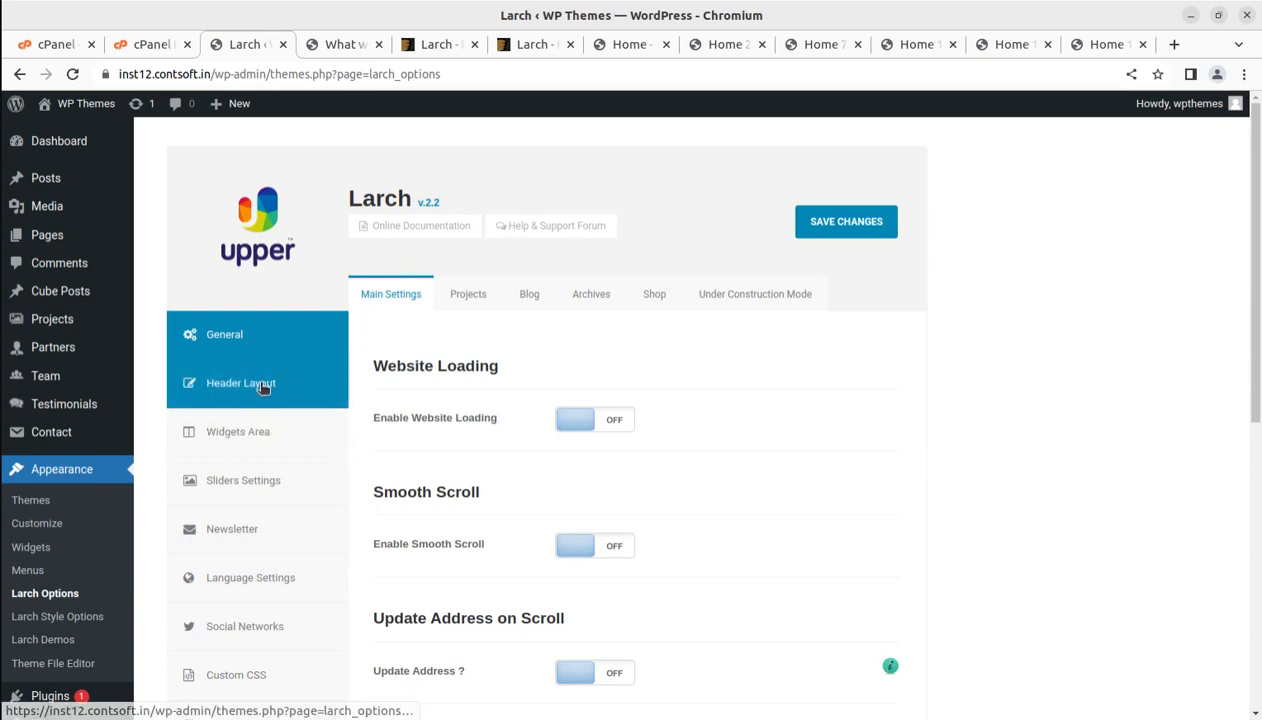
scroll(589, 400, down, 2)
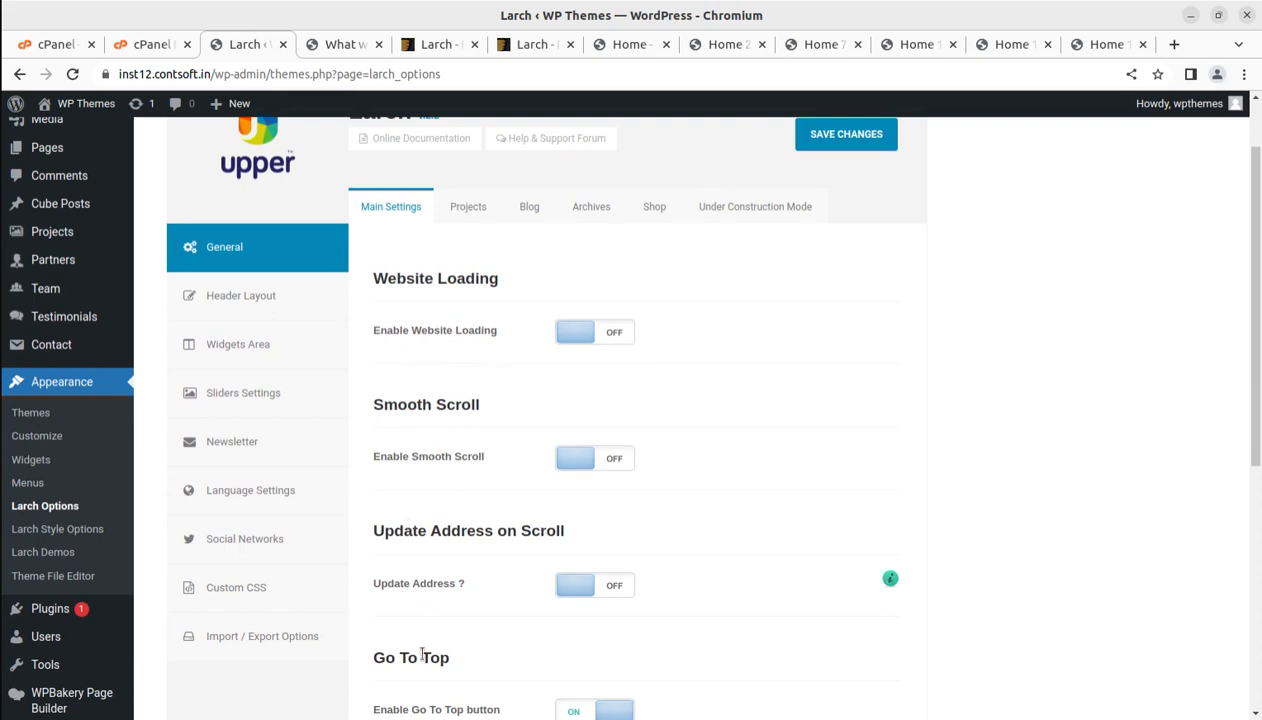
scroll(563, 597, down, 3)
scroll(366, 355, down, 4)
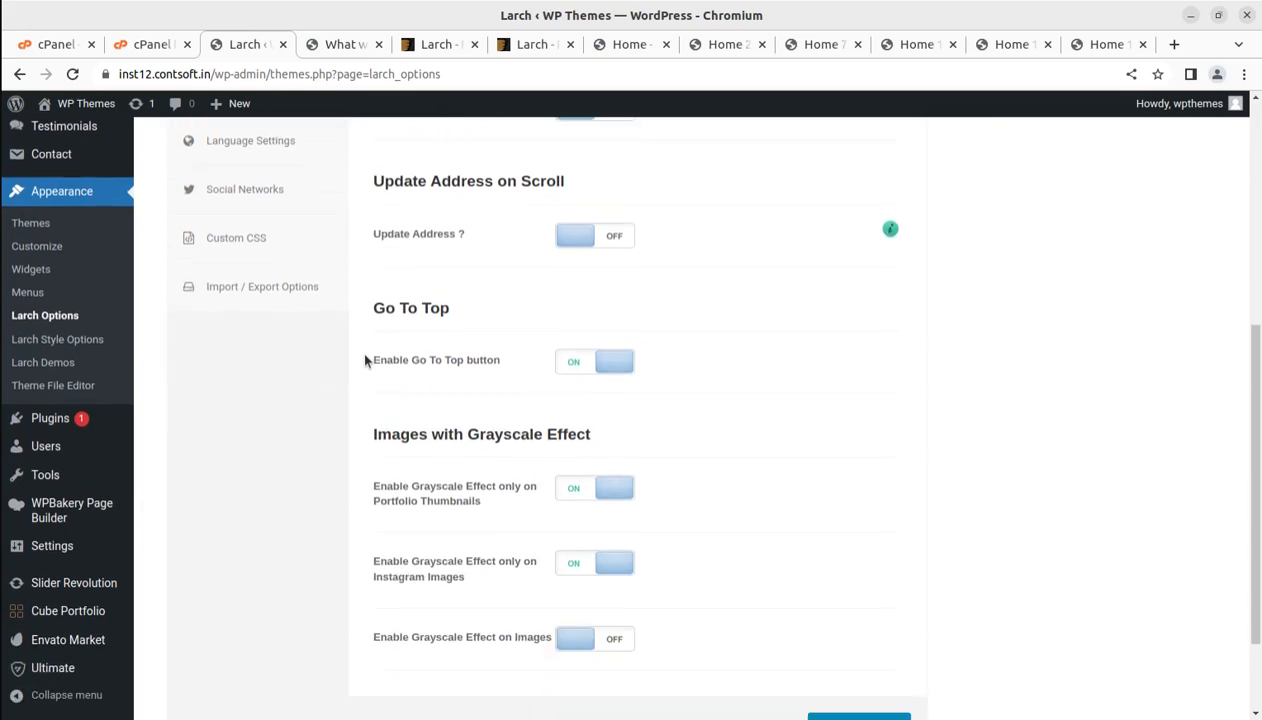
scroll(366, 360, down, 2)
scroll(366, 362, up, 10)
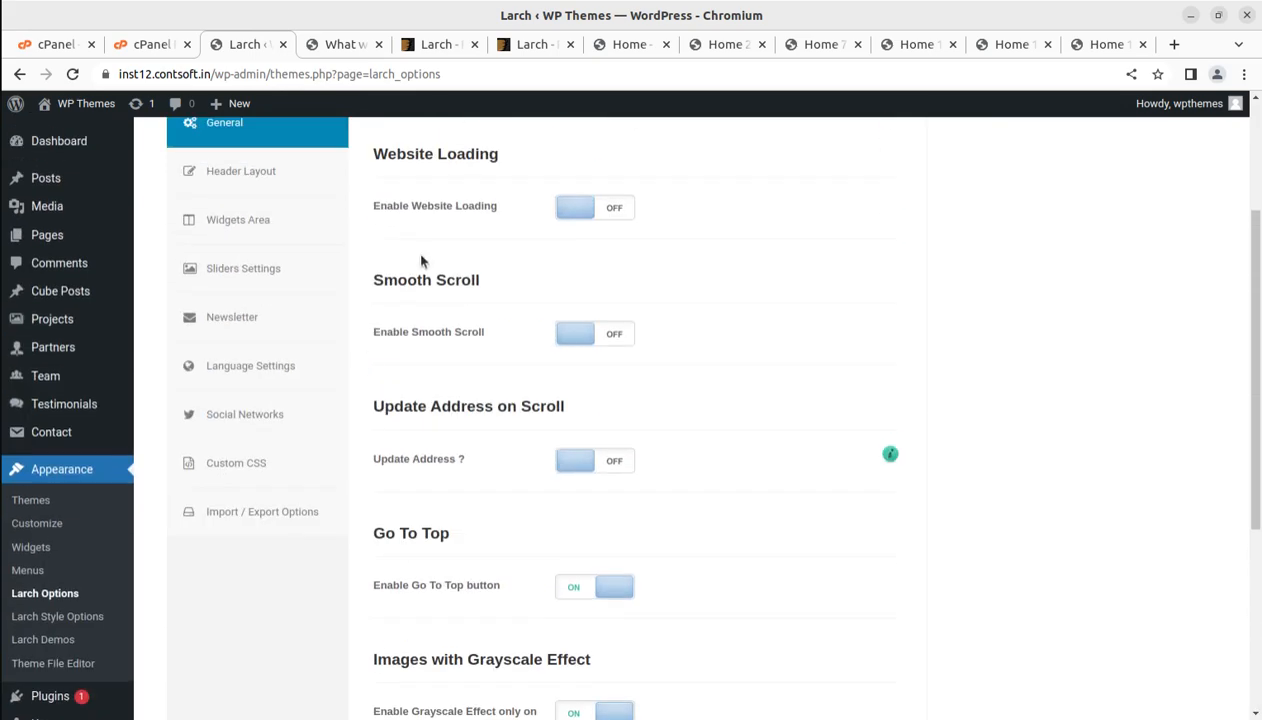
Review the General options for Projects, Blog, Archives, Shop and Under Construction Mode
click(474, 295)
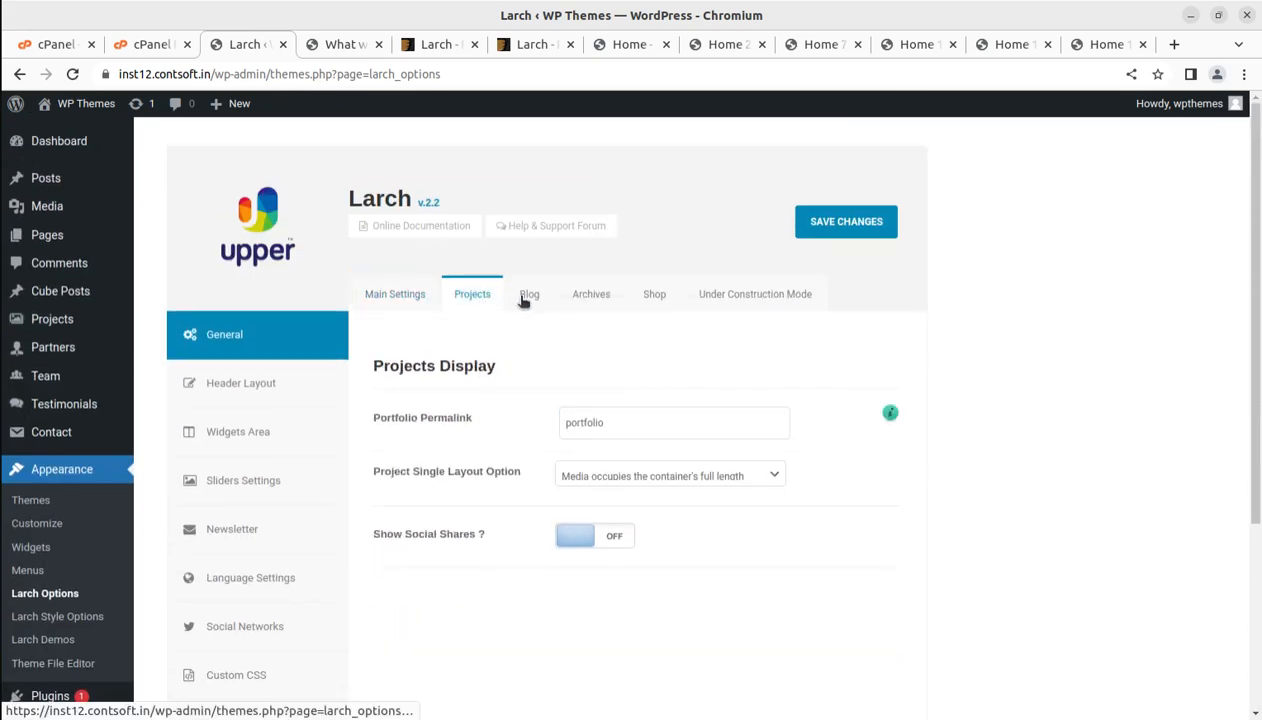
click(524, 297)
click(612, 295)
click(668, 294)
click(741, 300)
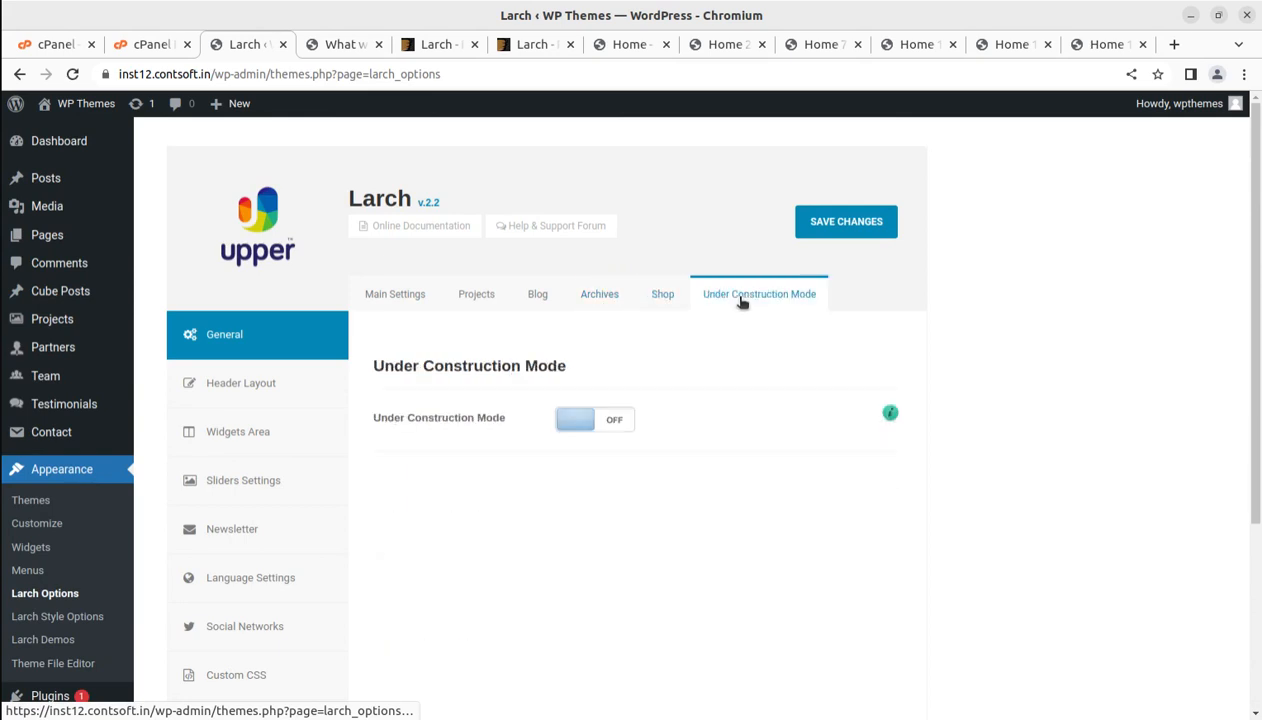
Examine the Header Layout options, from the layout choices and fixed header settings down to the header button switch
click(245, 398)
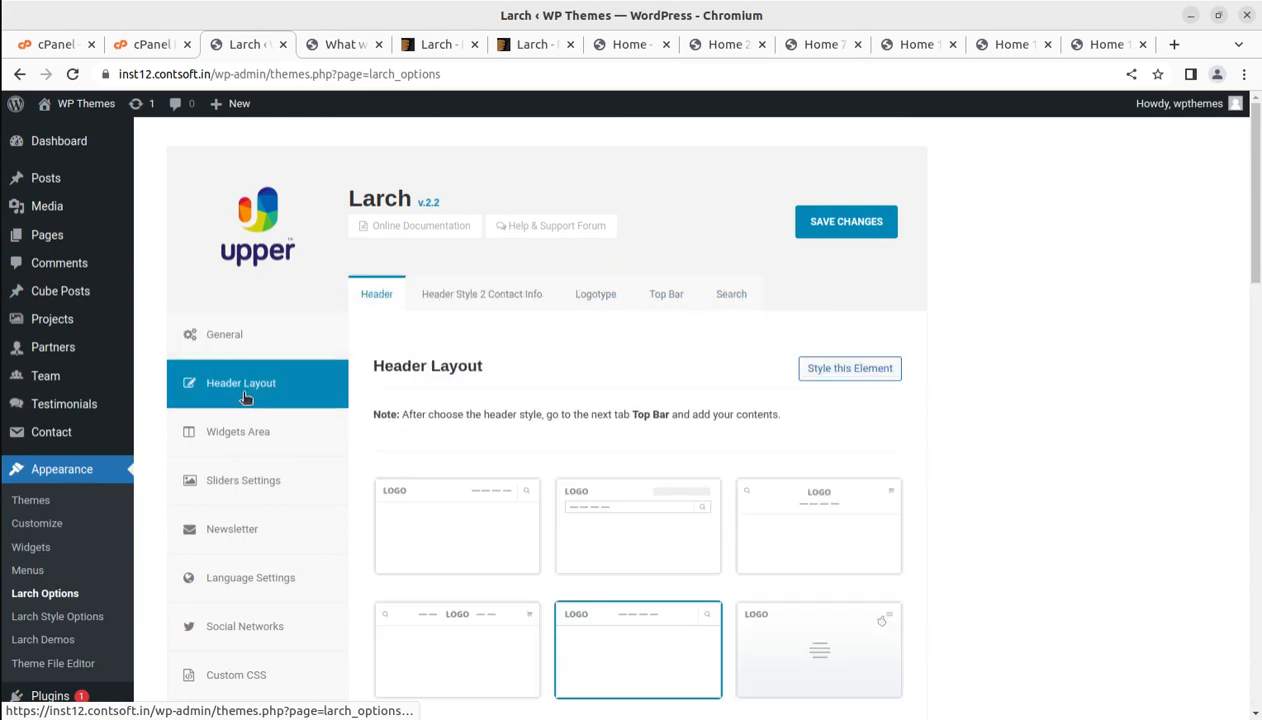
scroll(650, 410, down, 3)
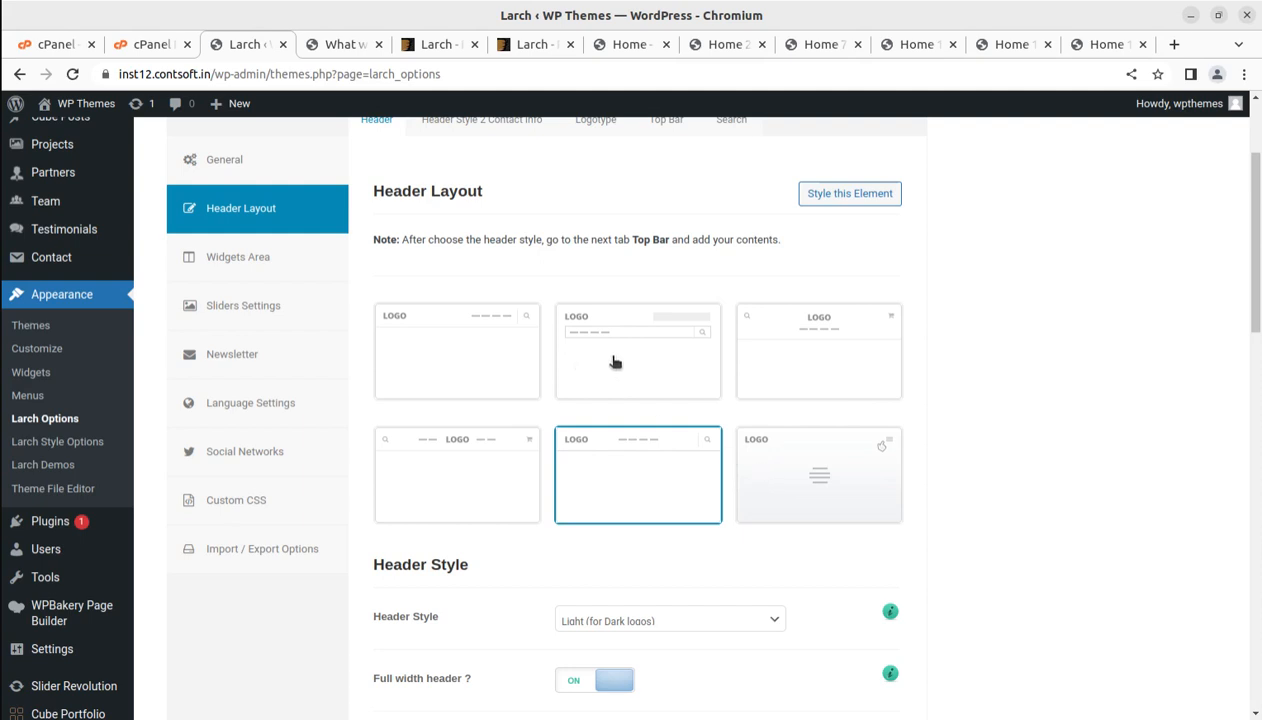
scroll(726, 450, down, 6)
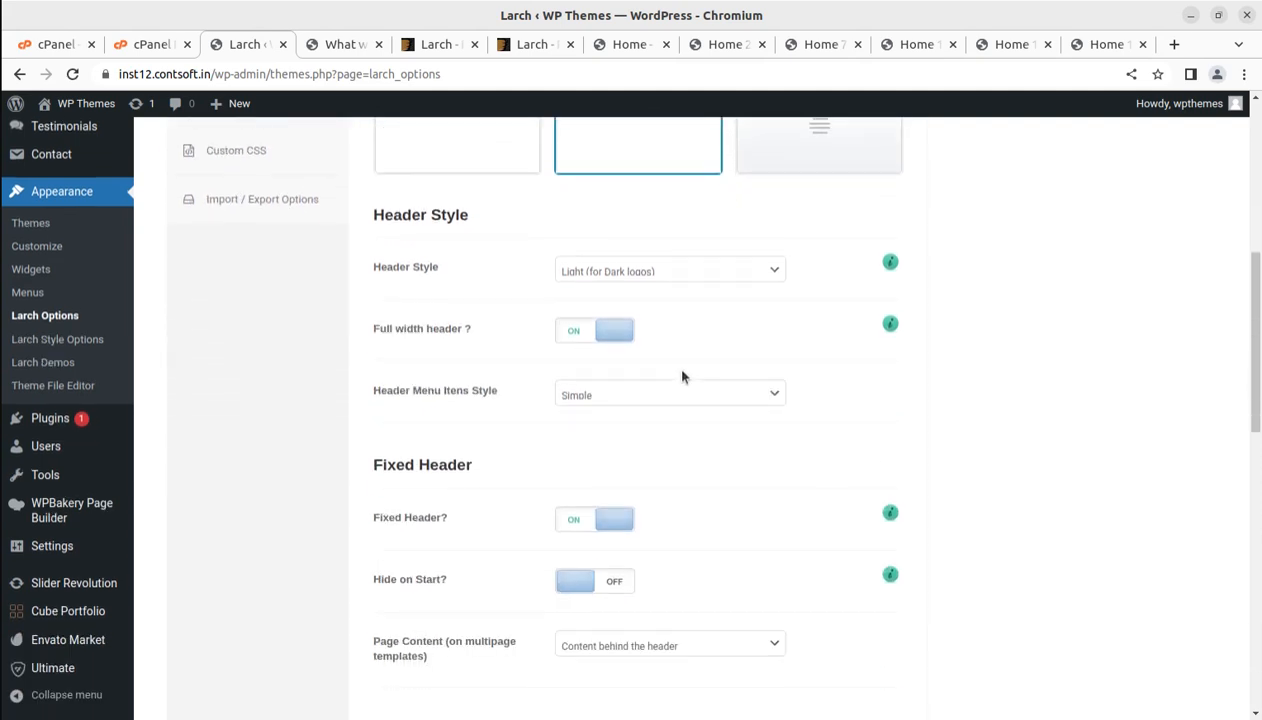
scroll(683, 377, down, 3)
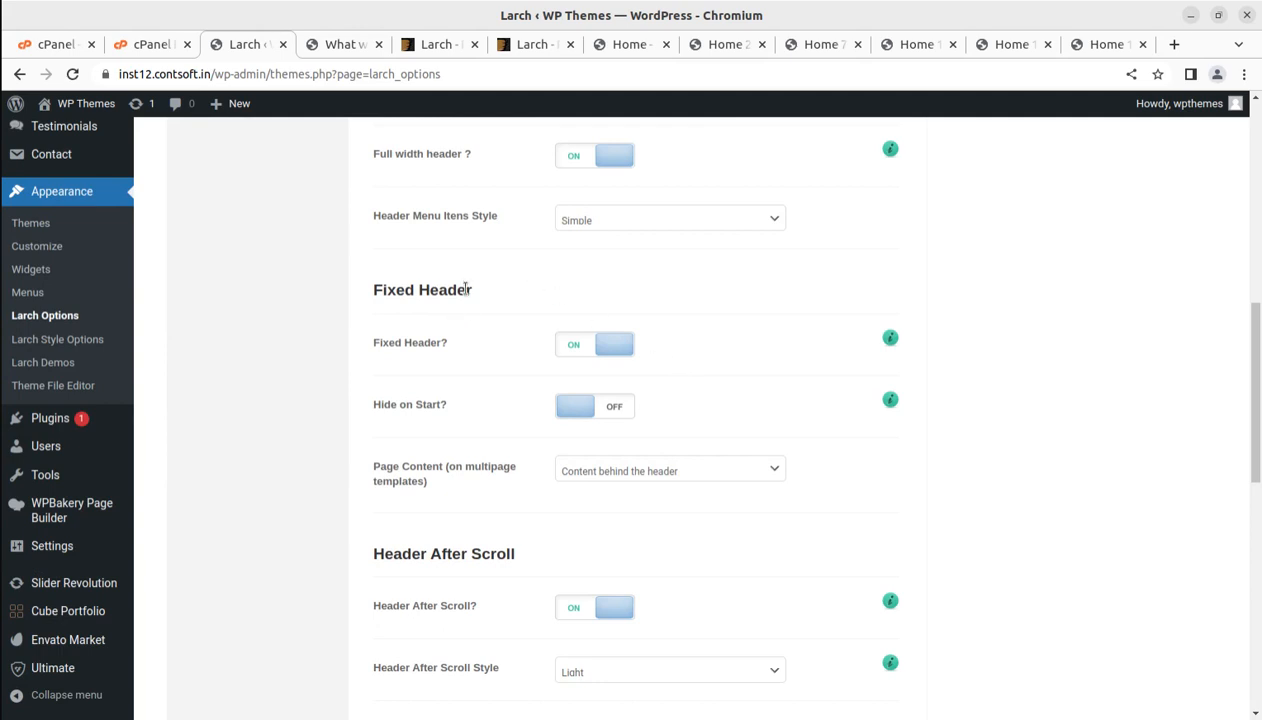
scroll(500, 300, down, 4)
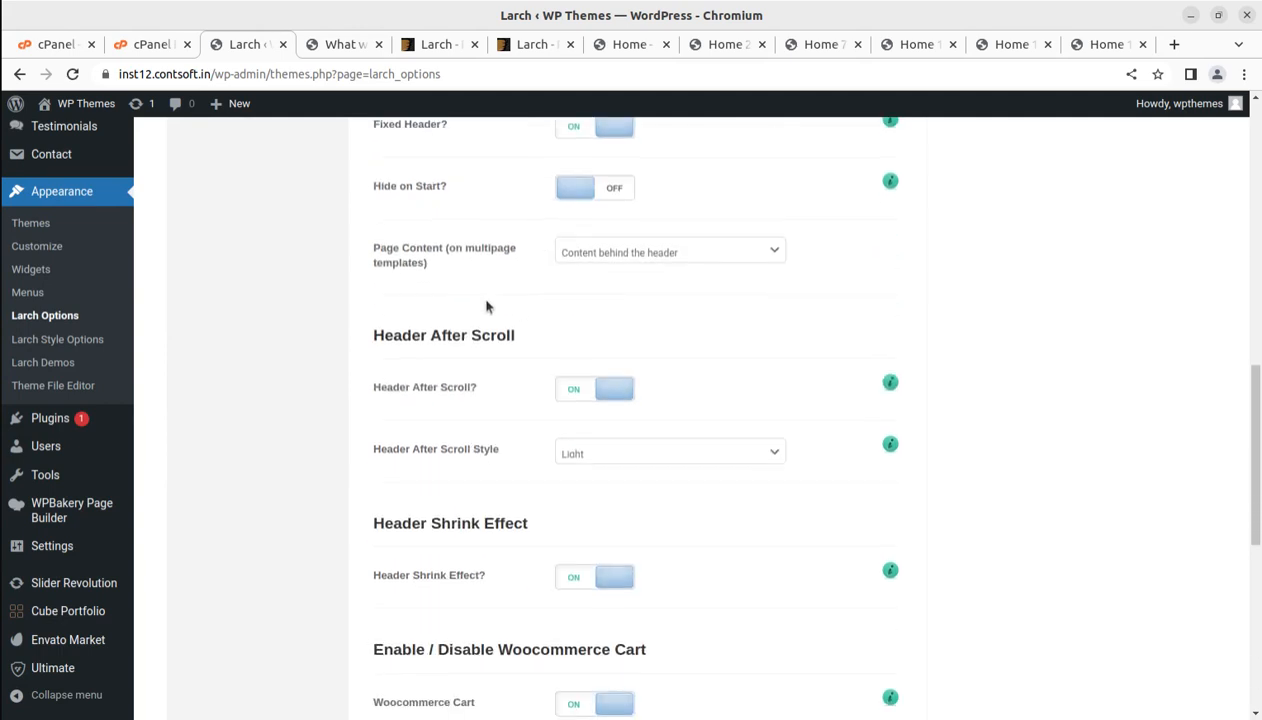
scroll(462, 298, down, 4)
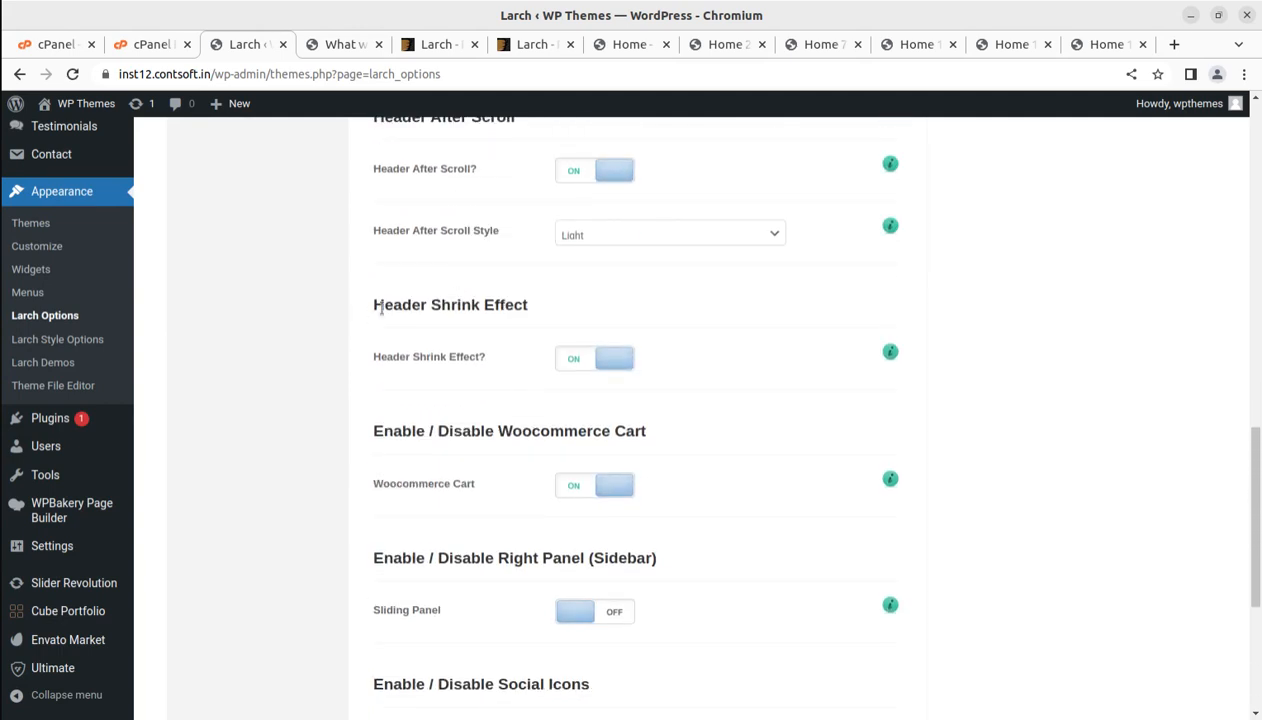
scroll(381, 310, up, 4)
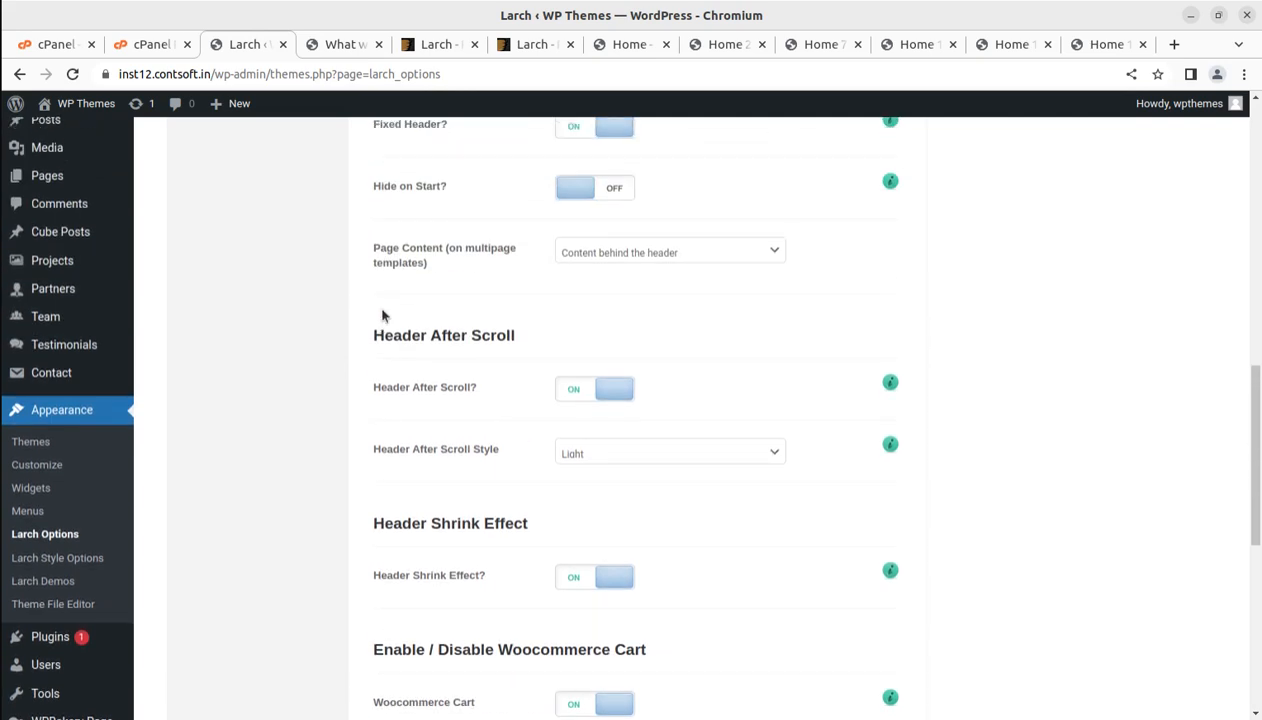
scroll(382, 316, up, 5)
scroll(382, 316, up, 3)
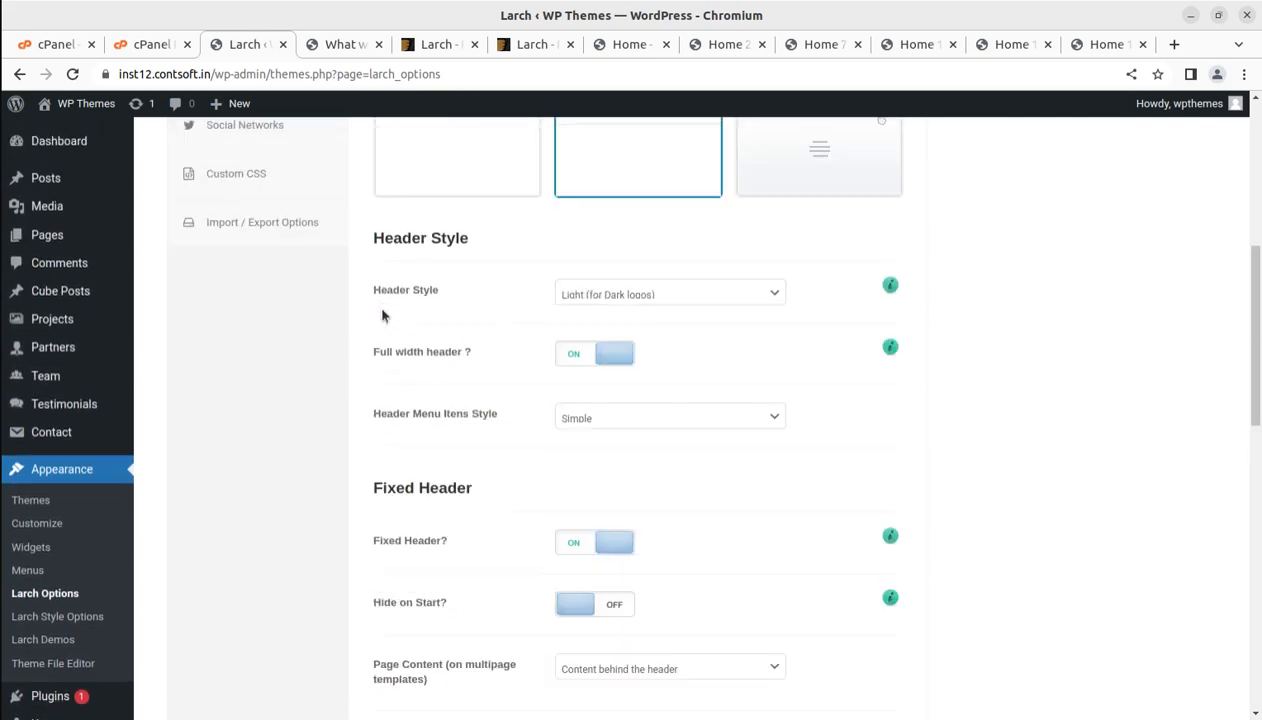
scroll(381, 316, down, 18)
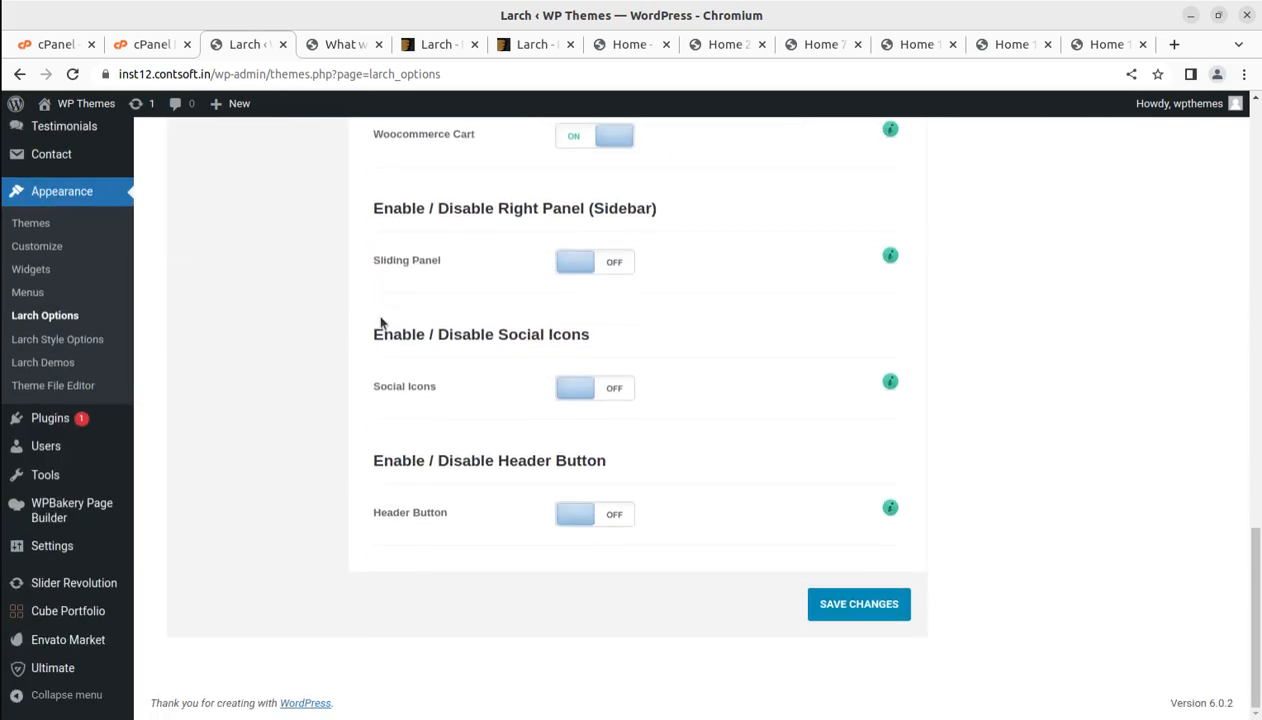
scroll(609, 293, up, 20)
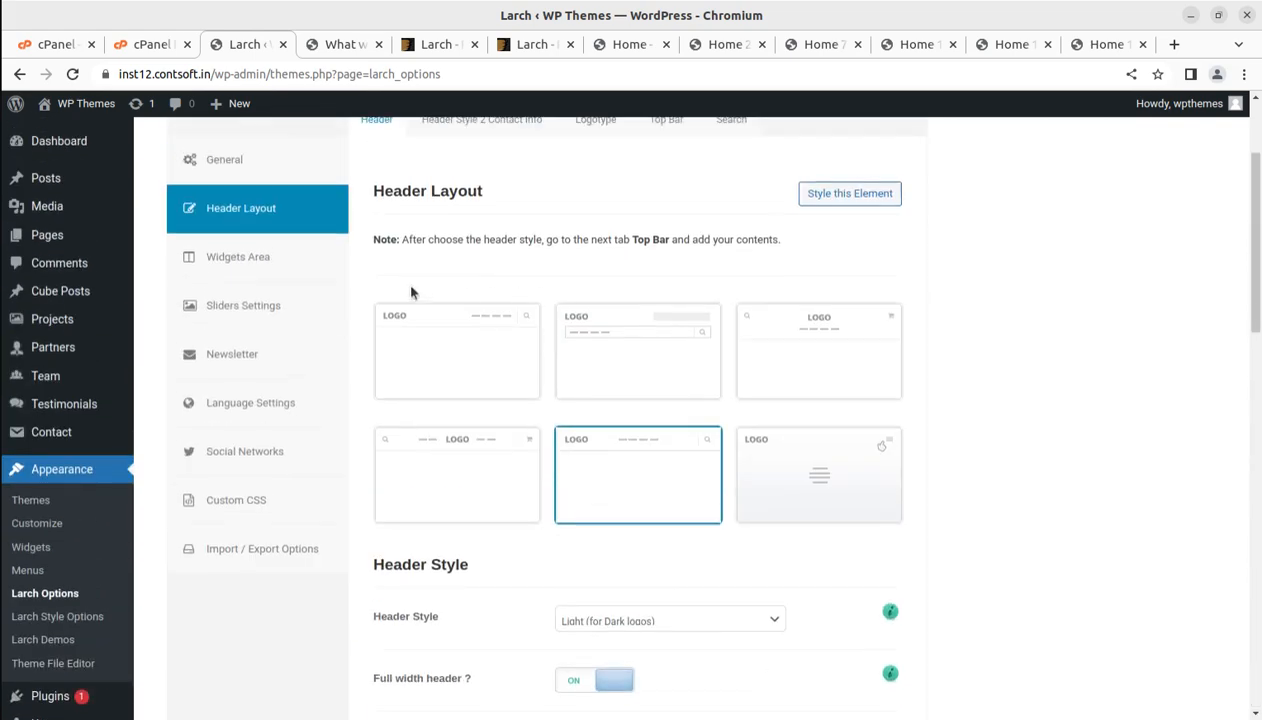
Review the Widgets Area, Sliders Settings and Newsletter options, including the full Mail Chimp Code
click(250, 258)
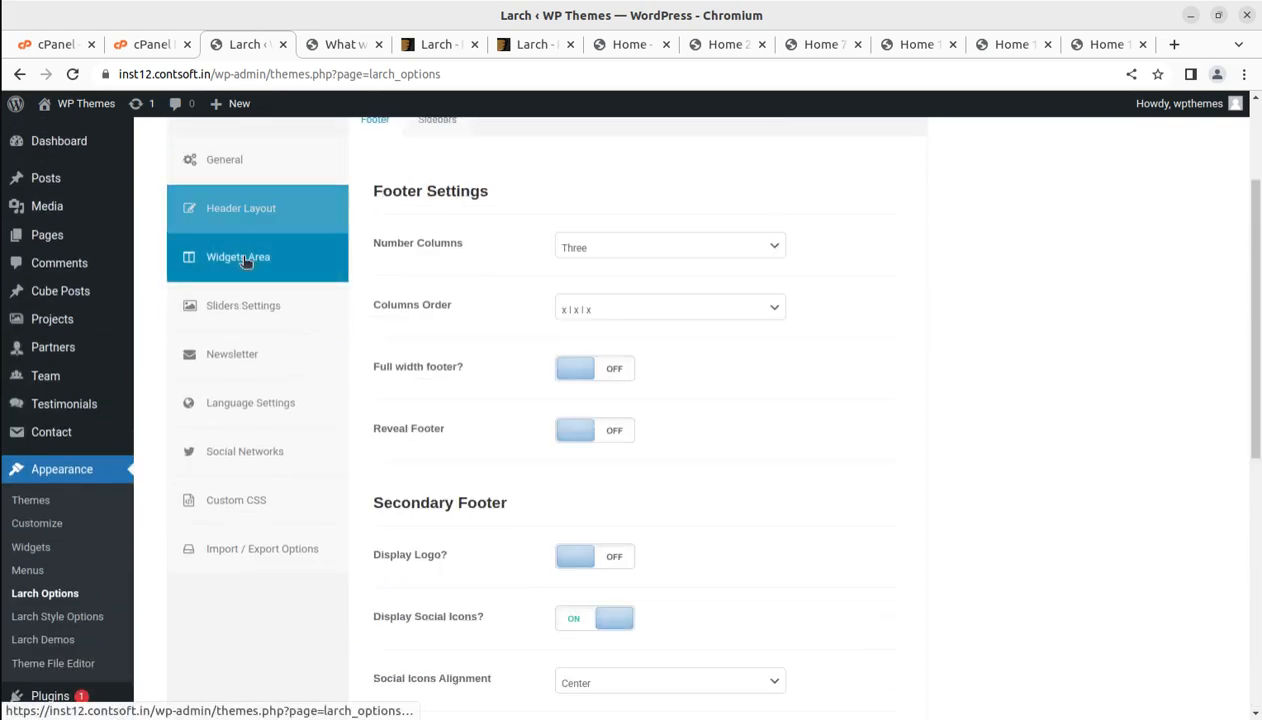
click(250, 316)
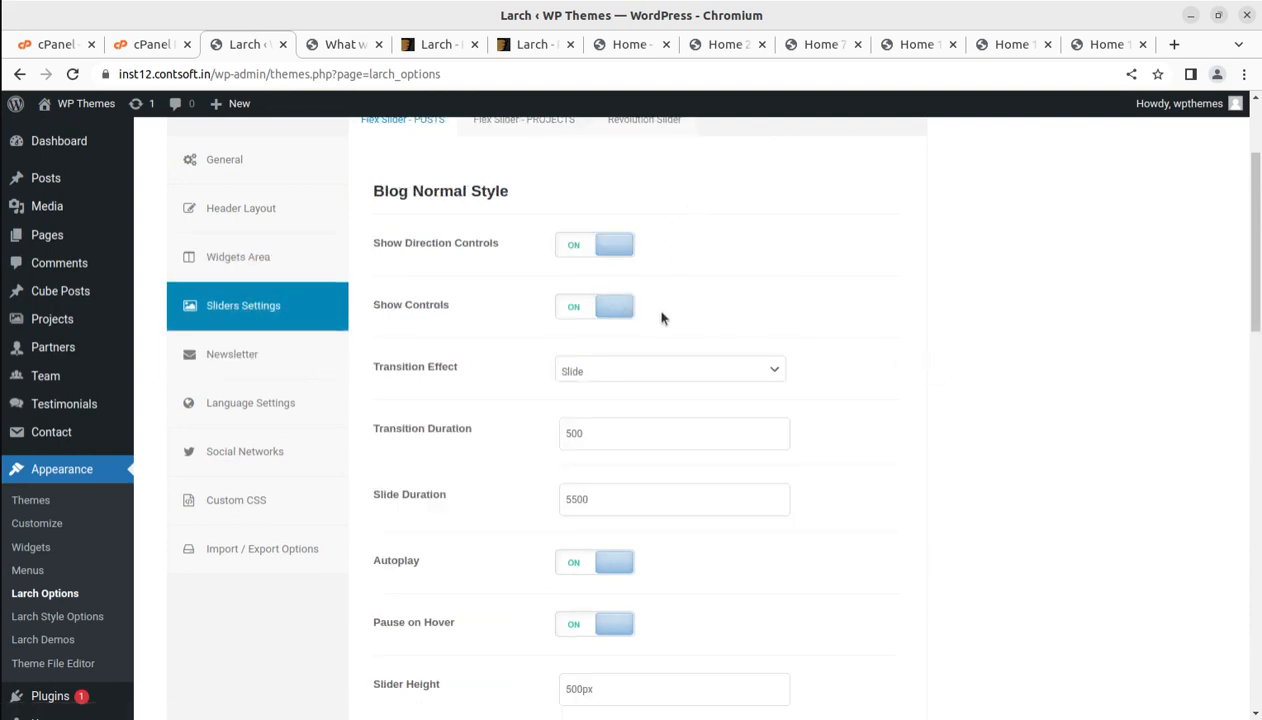
click(257, 362)
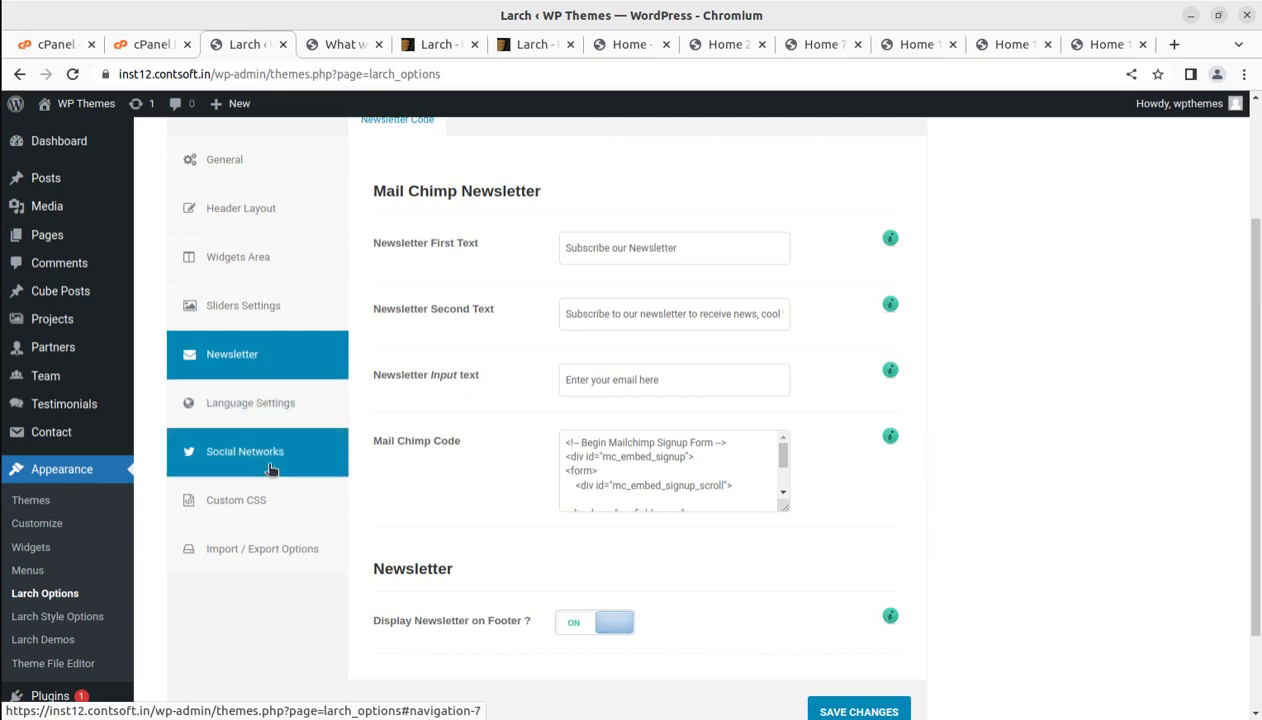
drag(565, 440, 665, 543)
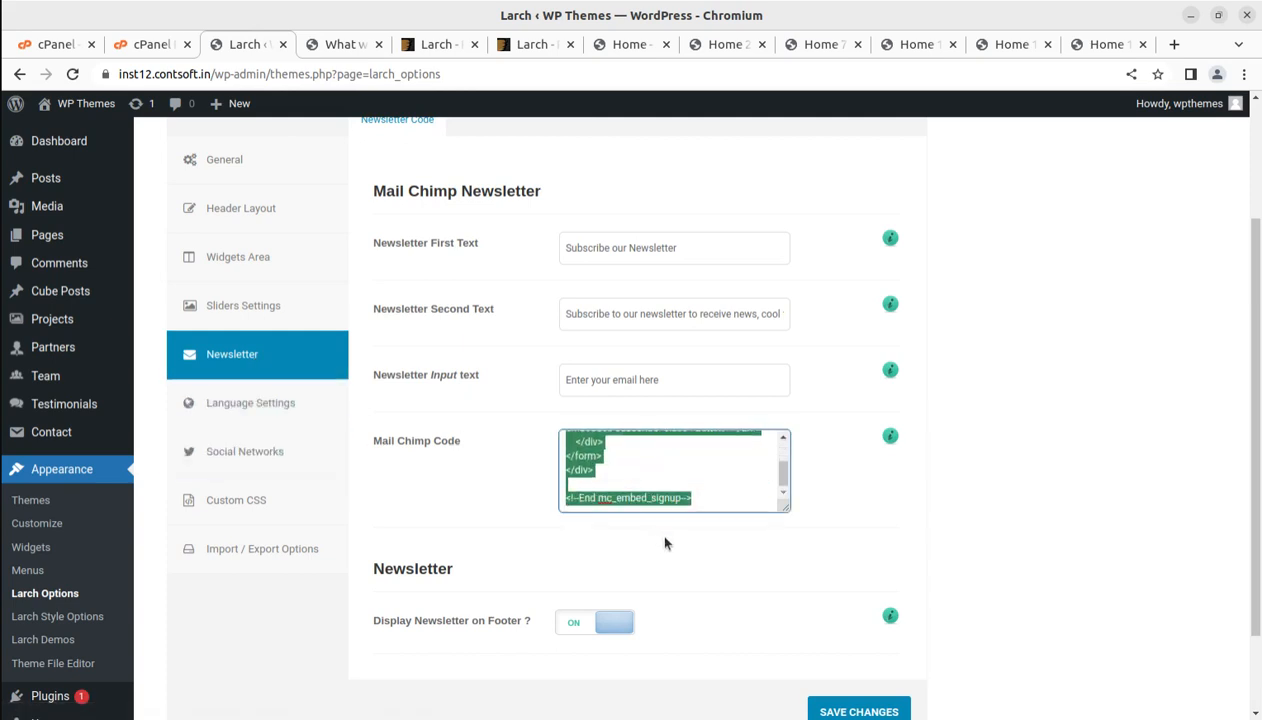
Review the Language Settings texts for General, Projects and Blog
click(262, 410)
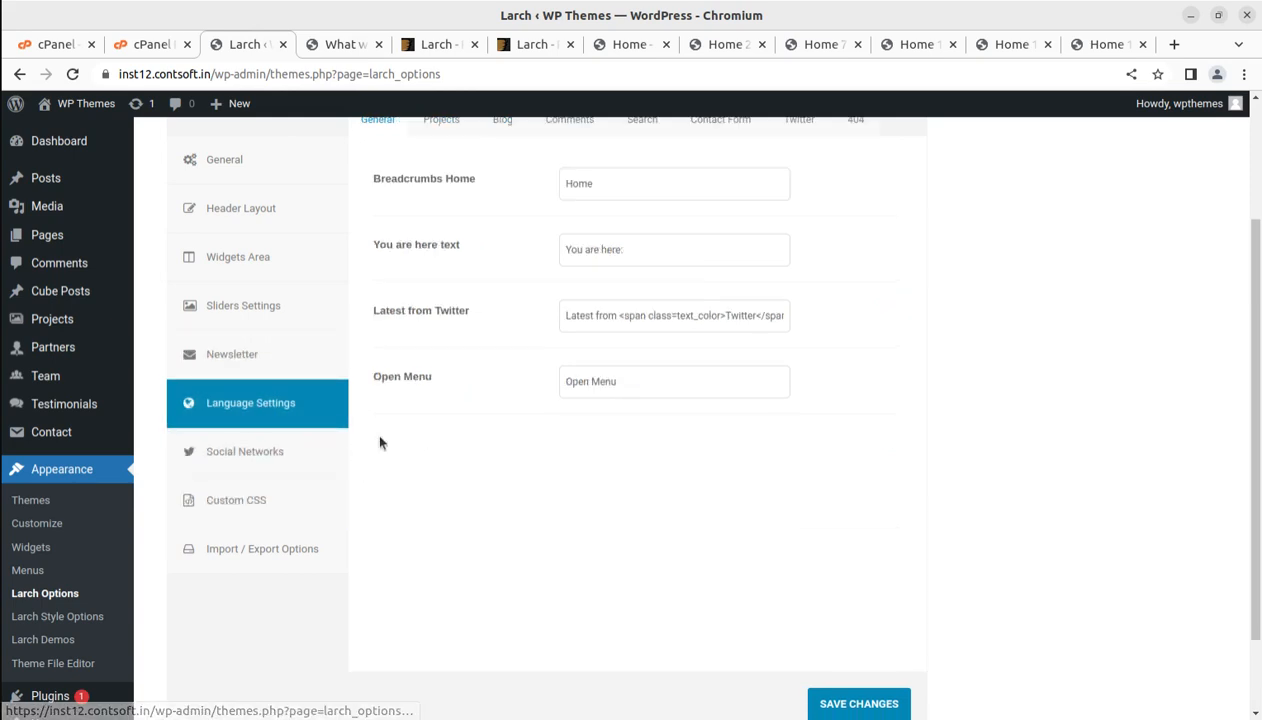
scroll(520, 400, up, 3)
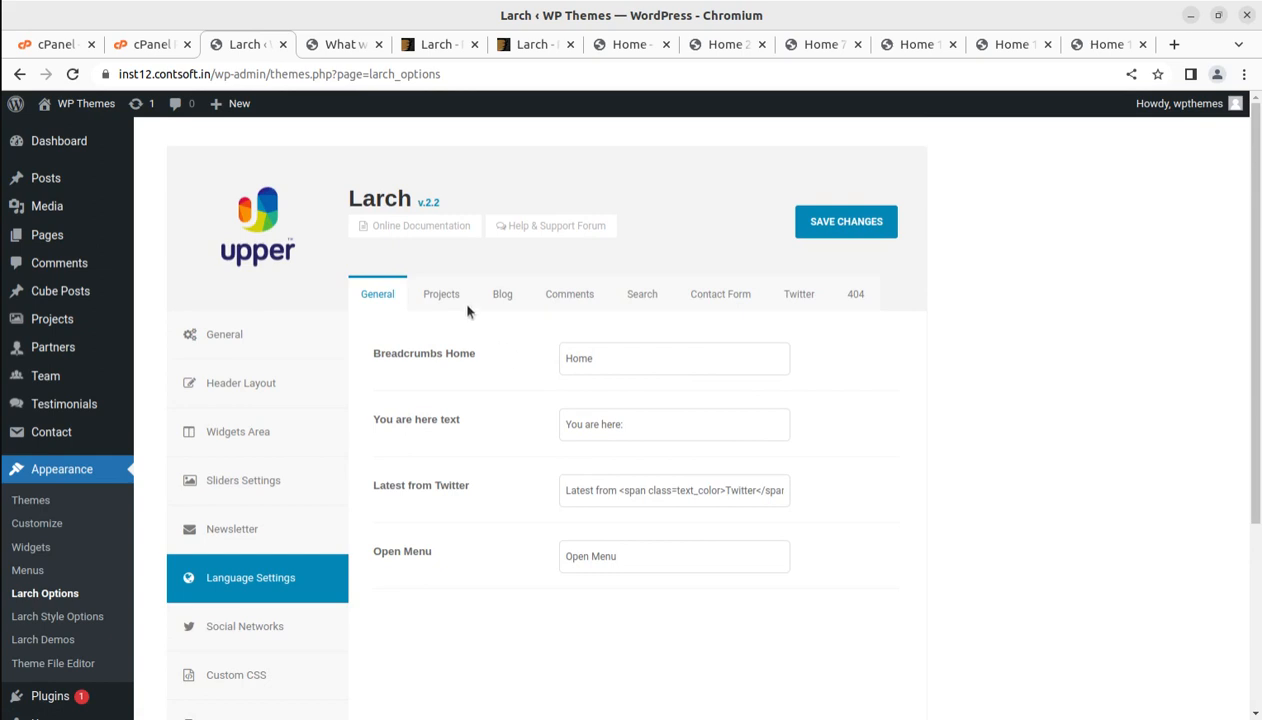
click(606, 362)
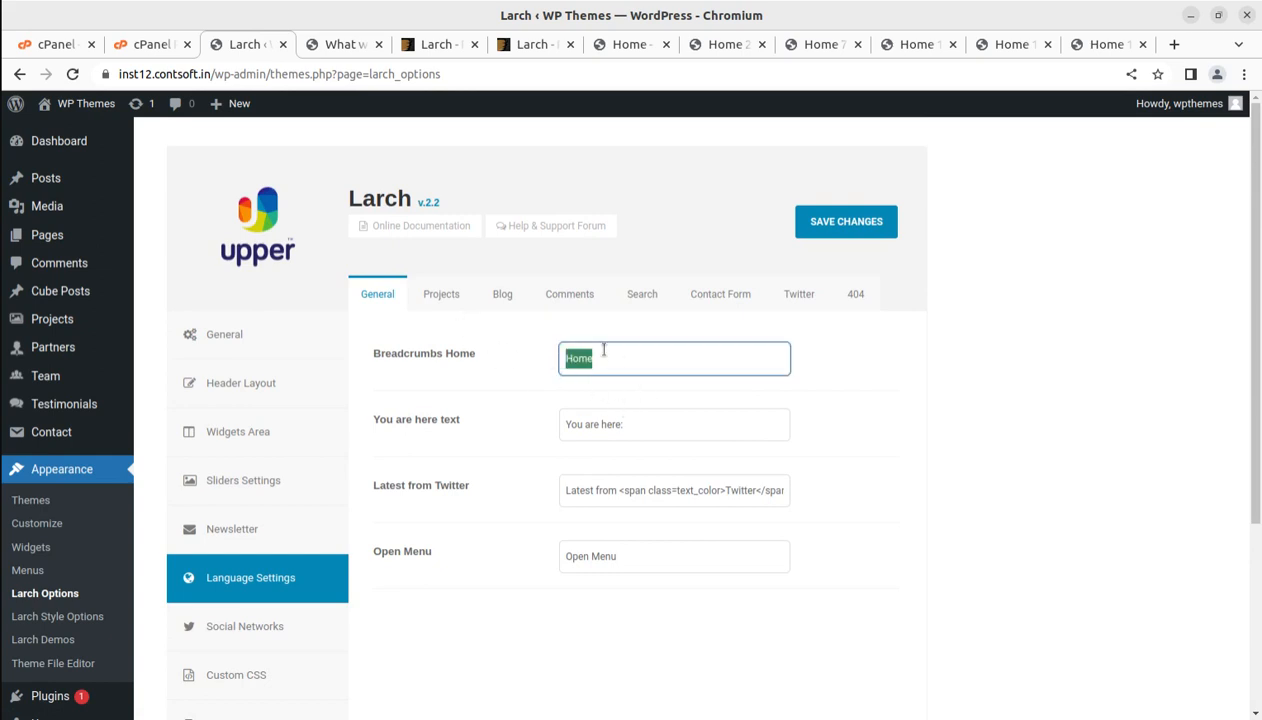
click(901, 408)
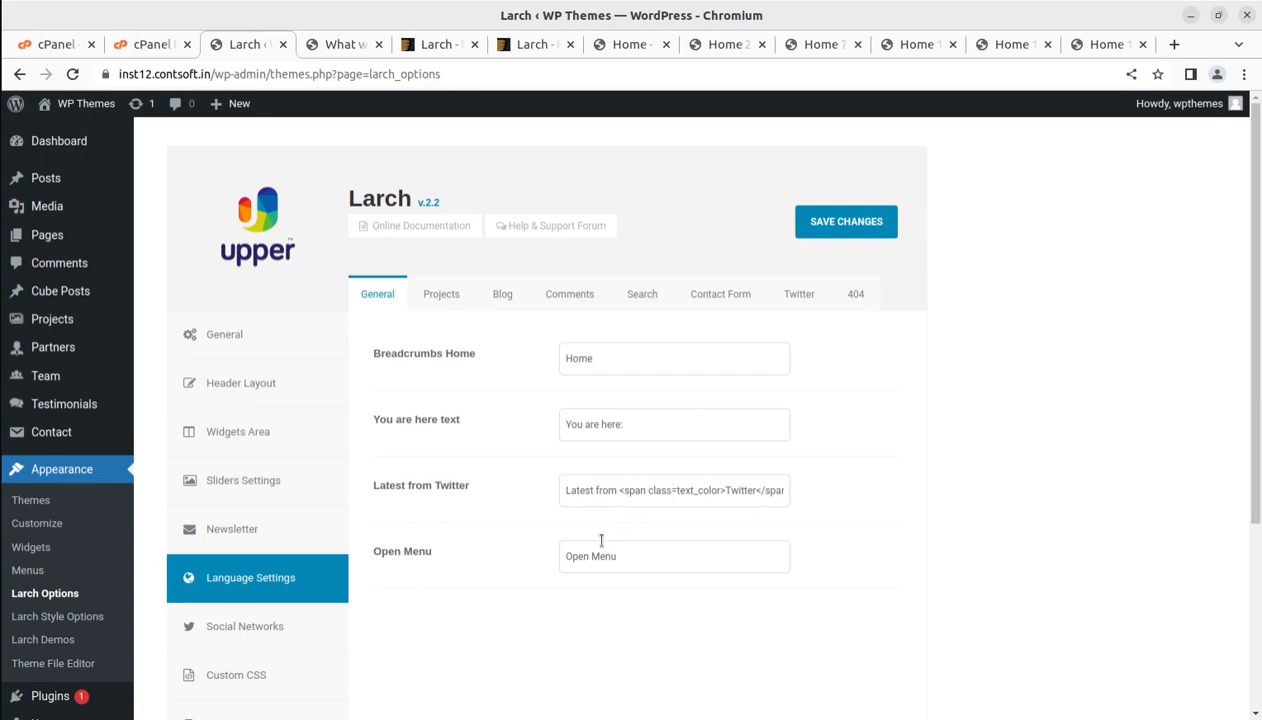
click(444, 292)
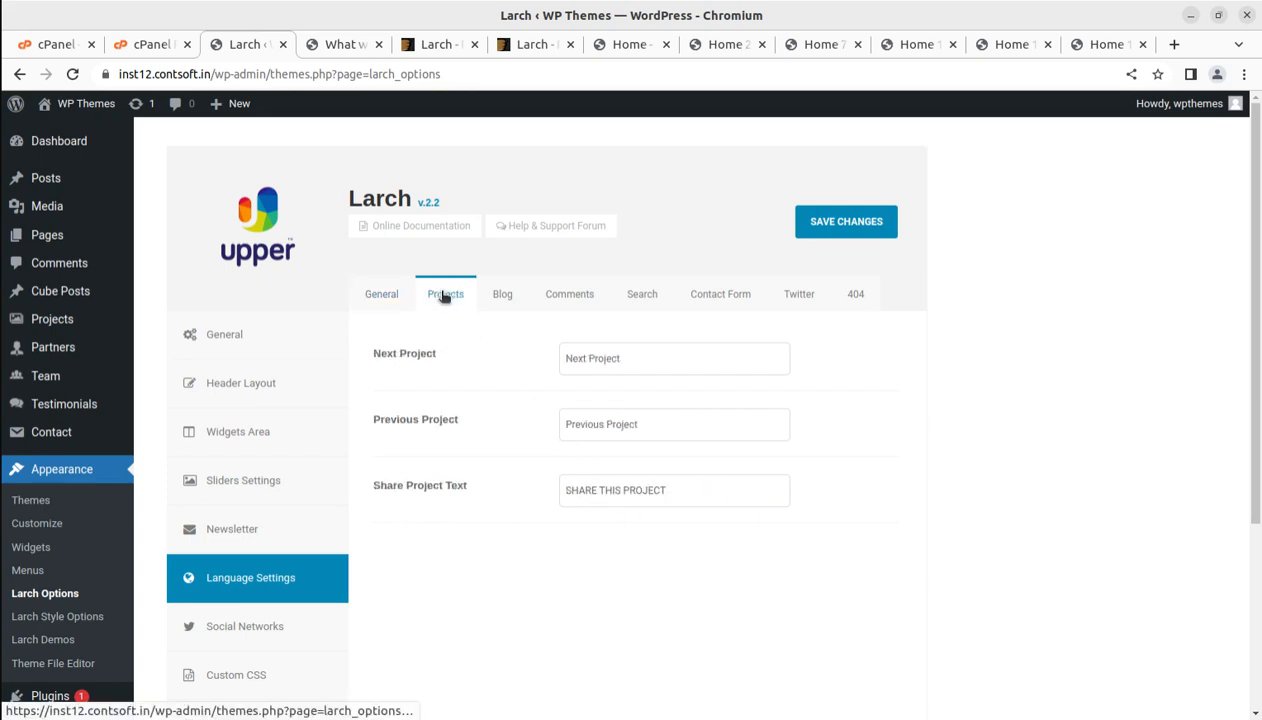
click(505, 294)
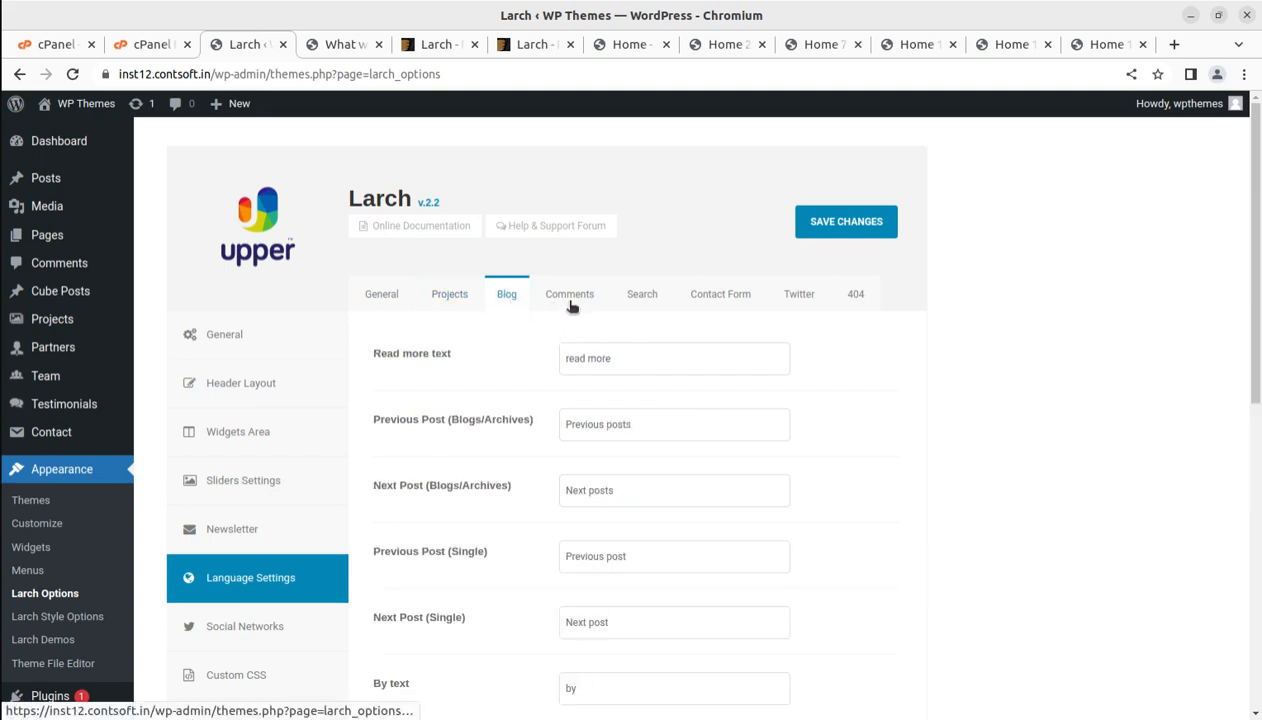
scroll(648, 340, down, 3)
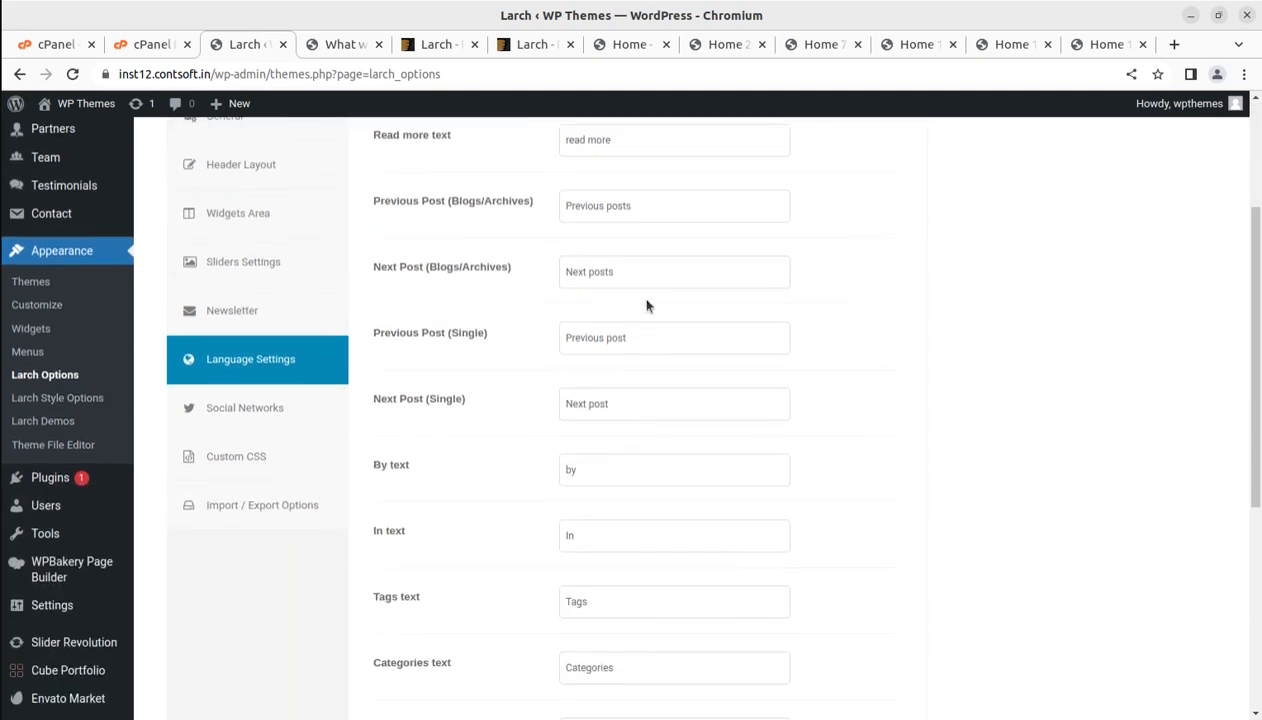
Look through the Social Networks, Custom CSS and Import / Export Options sections of Larch Options
click(268, 418)
click(253, 477)
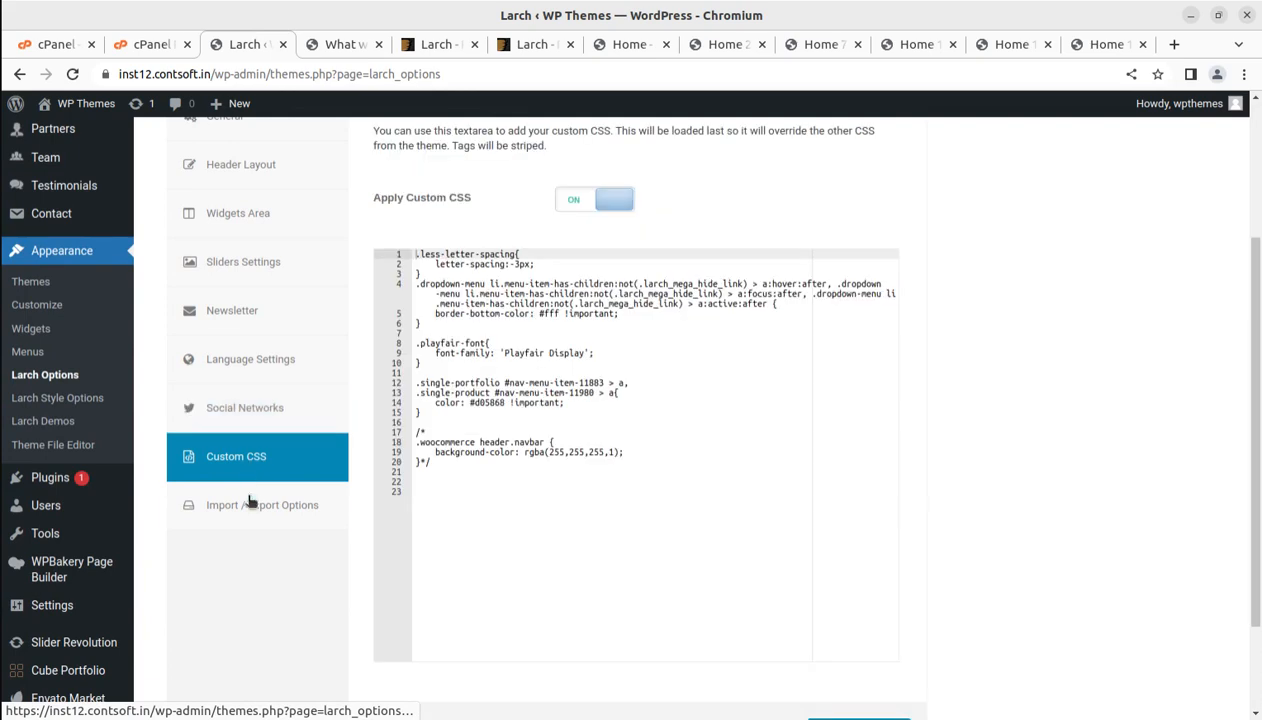
scroll(660, 440, up, 1)
scroll(668, 418, up, 2)
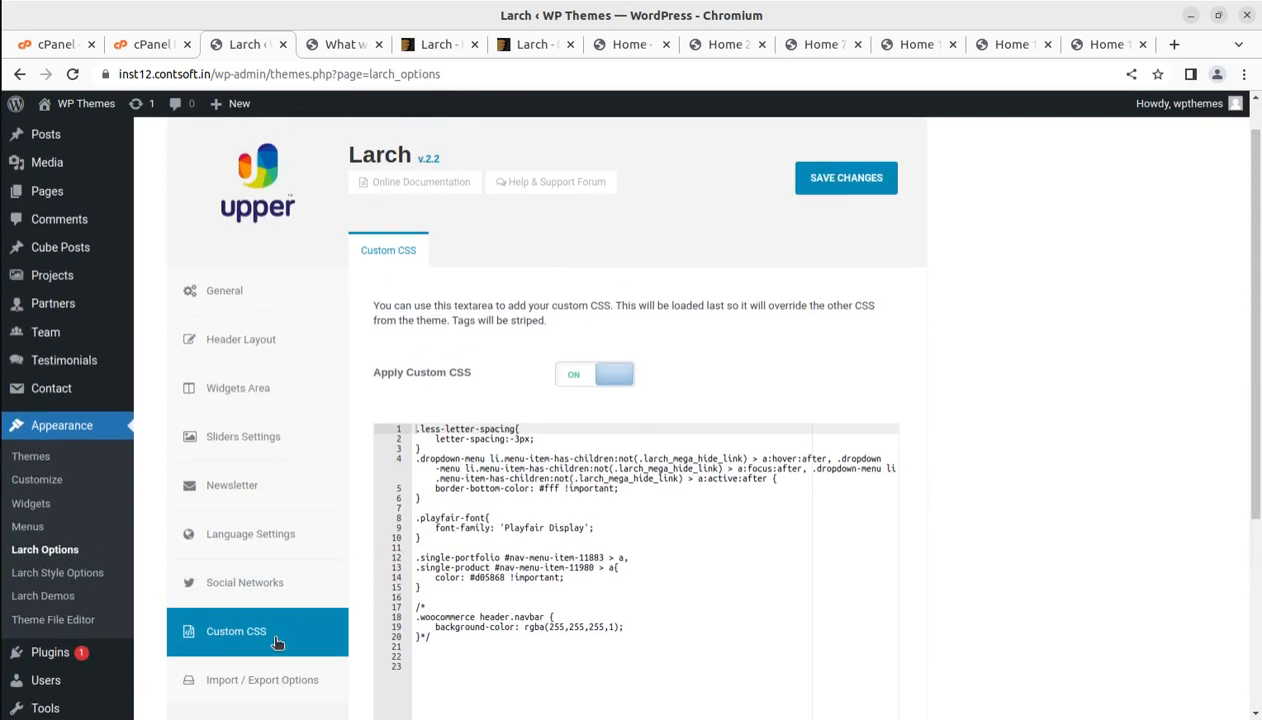
click(265, 678)
scroll(325, 408, down, 3)
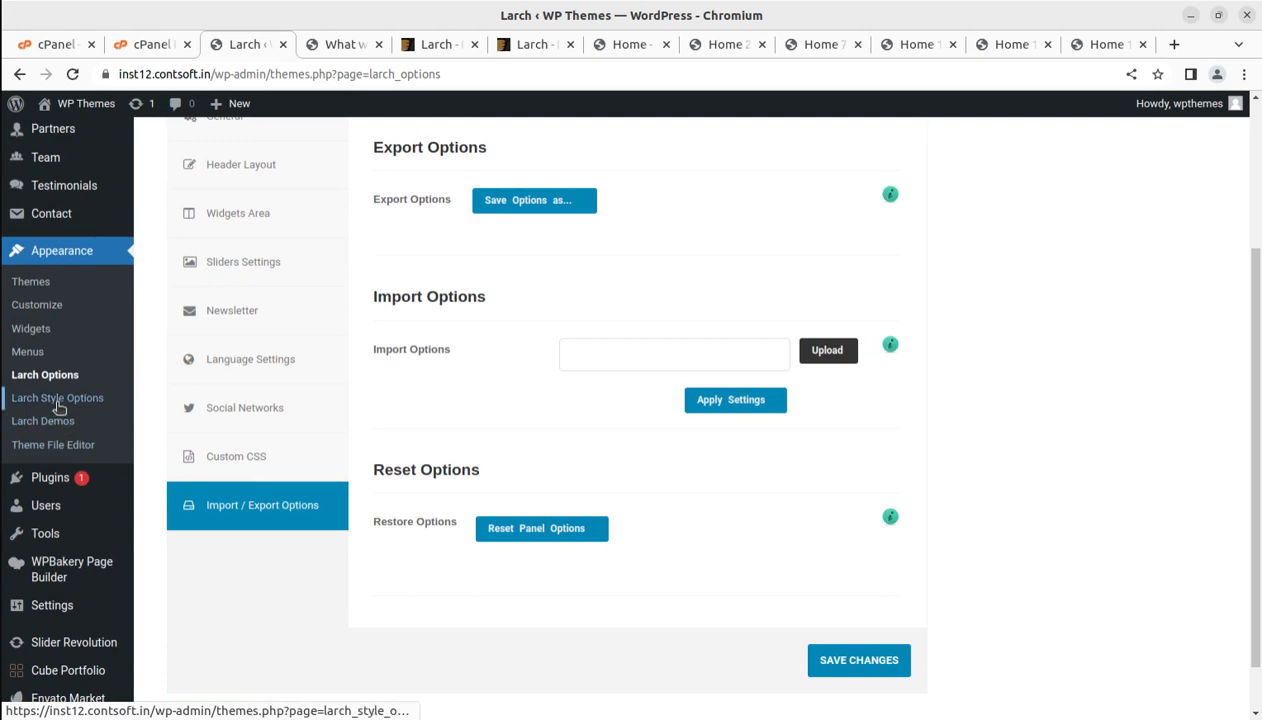
Open Larch Style Options and review the General global style color and layout options
click(58, 399)
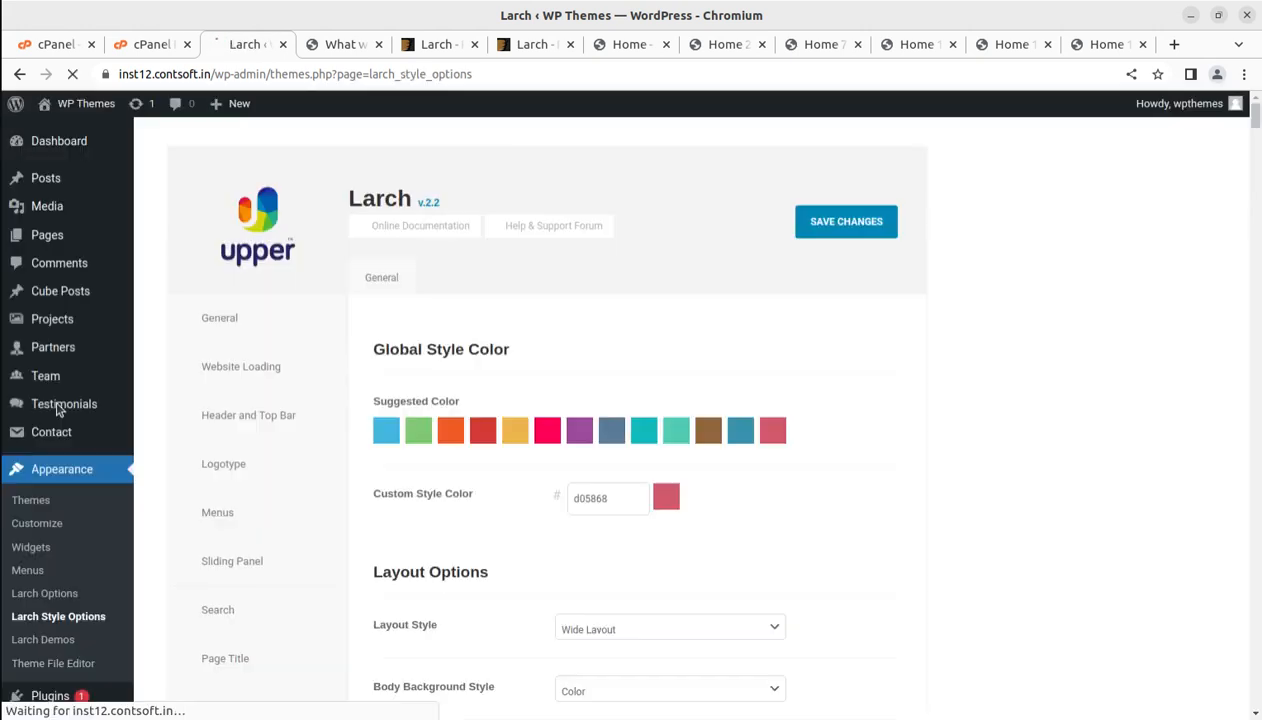
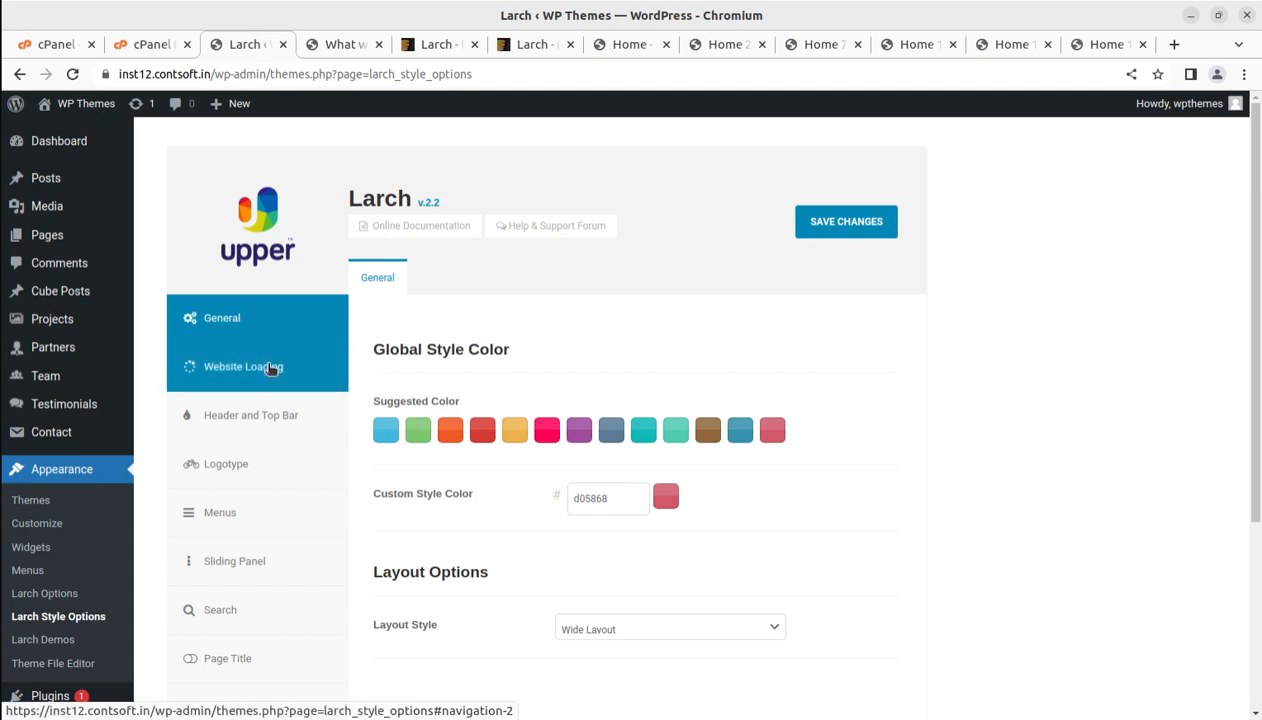
scroll(481, 414, down, 3)
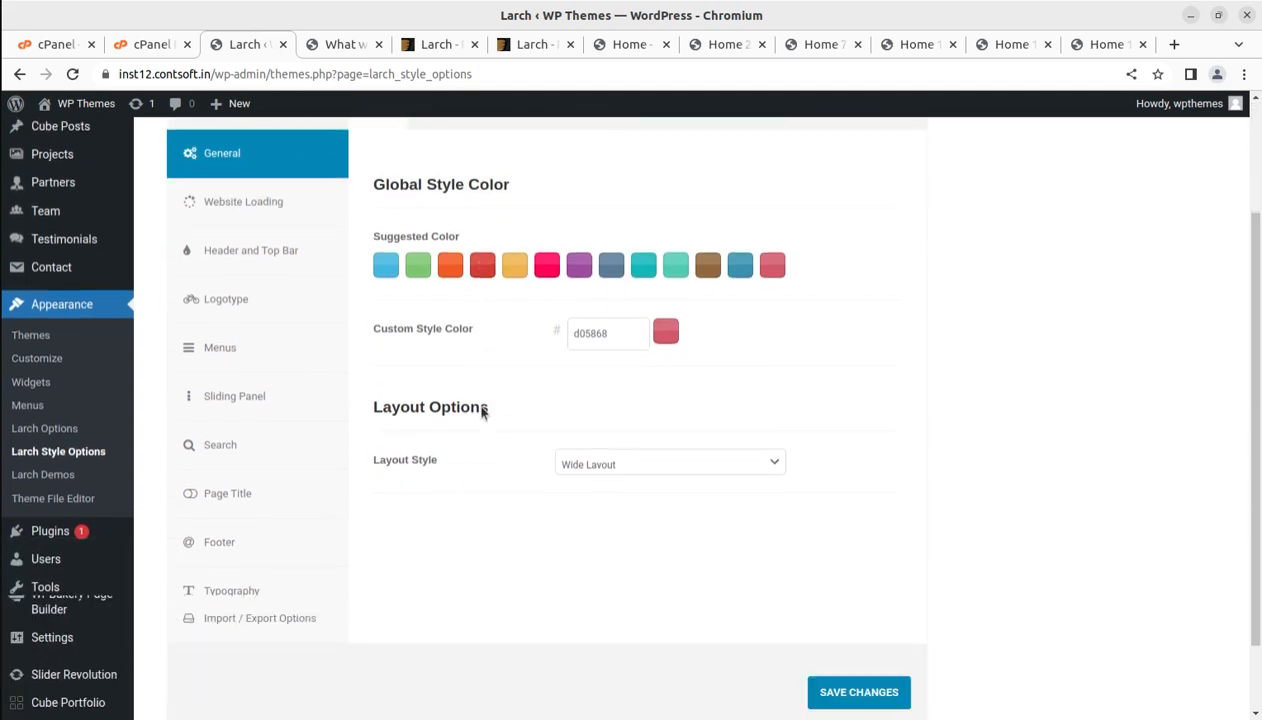
scroll(408, 357, down, 1)
scroll(575, 423, up, 2)
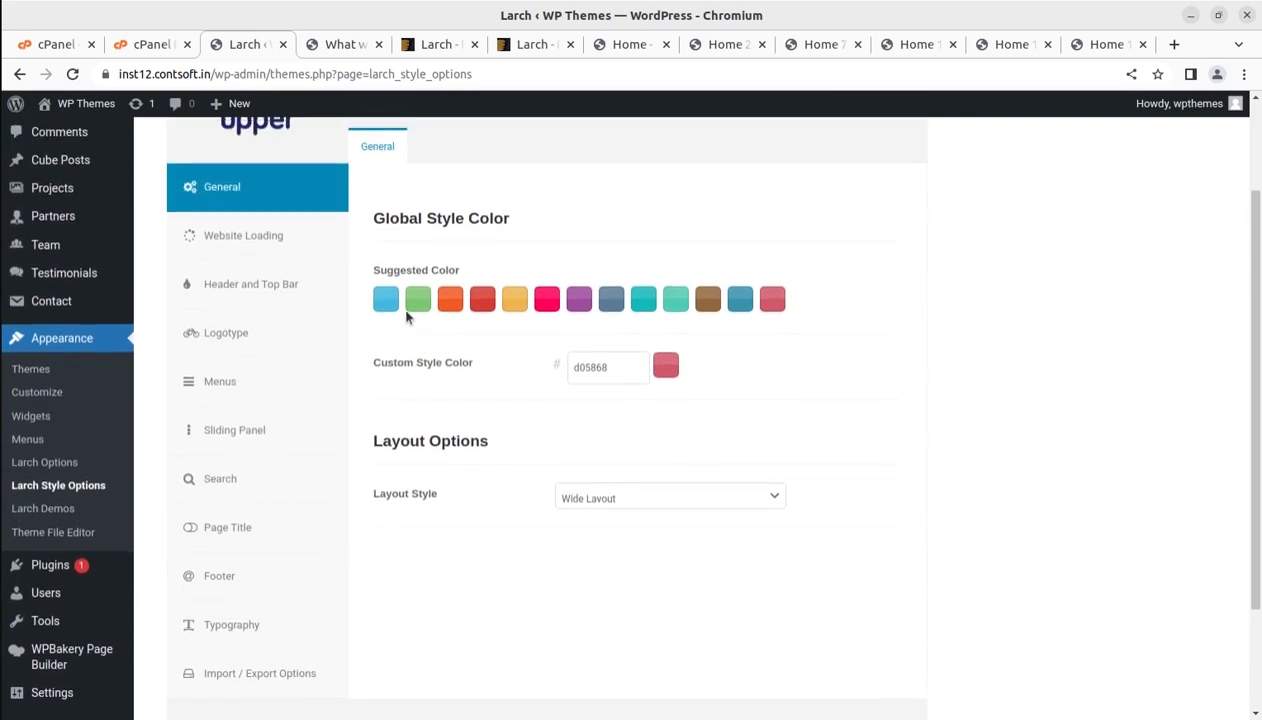
Review the Website Loading styles and the Header Light Style settings under Header and Top Bar
click(245, 250)
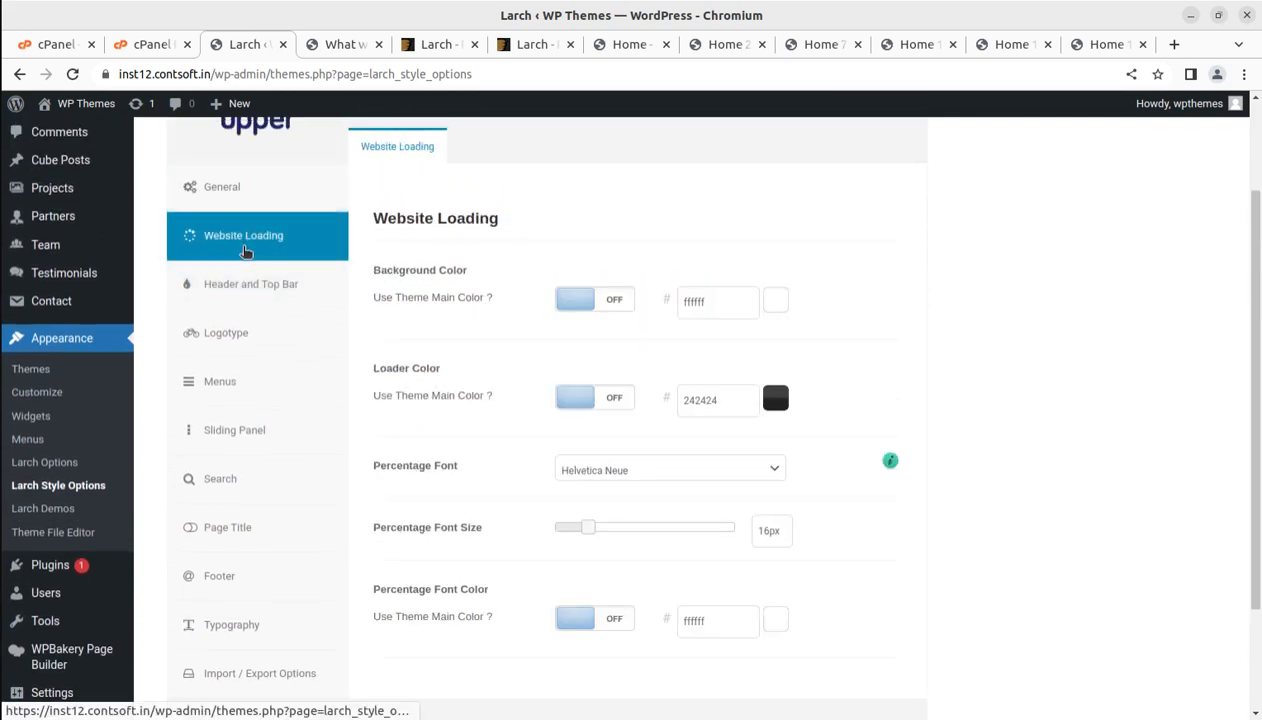
click(250, 287)
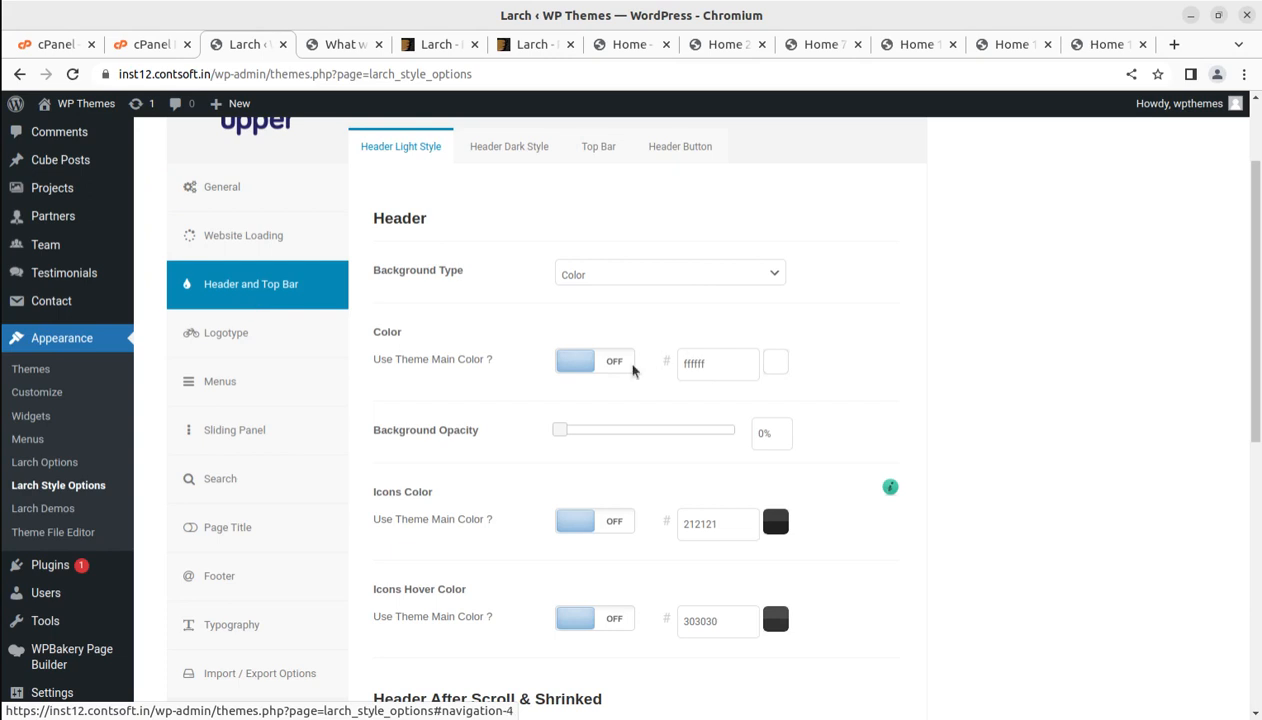
scroll(727, 397, down, 7)
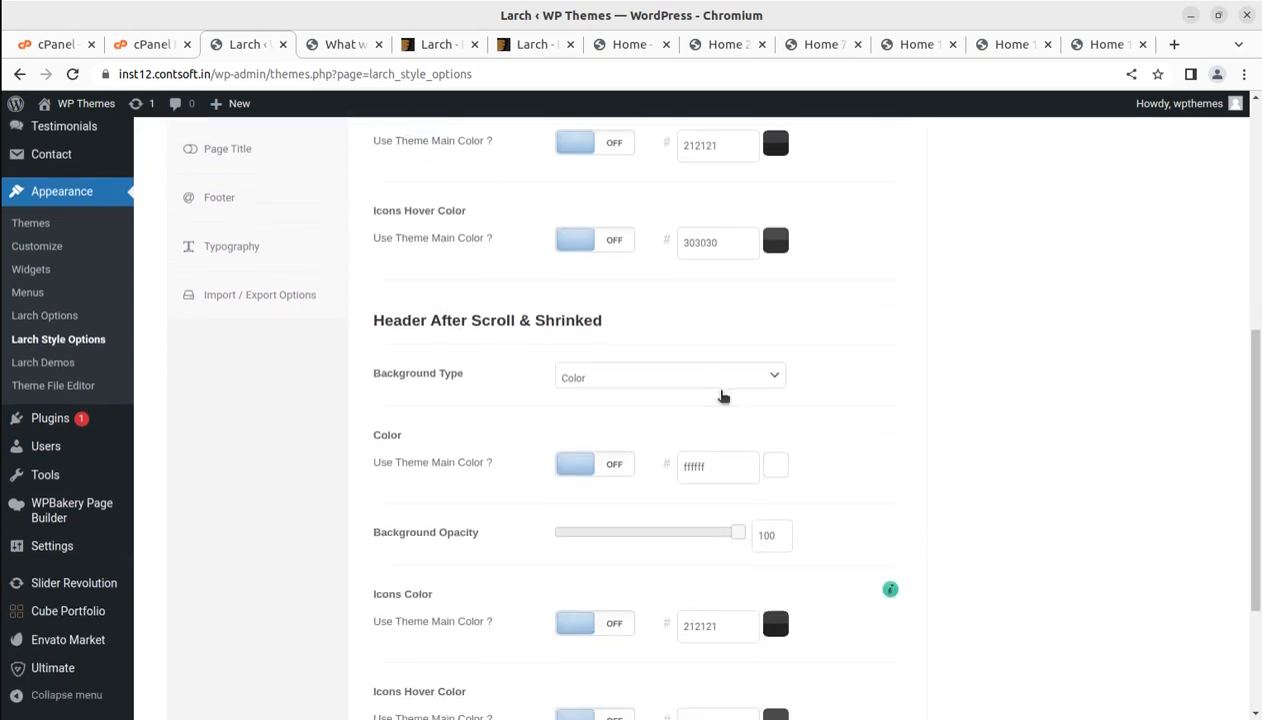
scroll(723, 397, down, 4)
scroll(455, 330, up, 9)
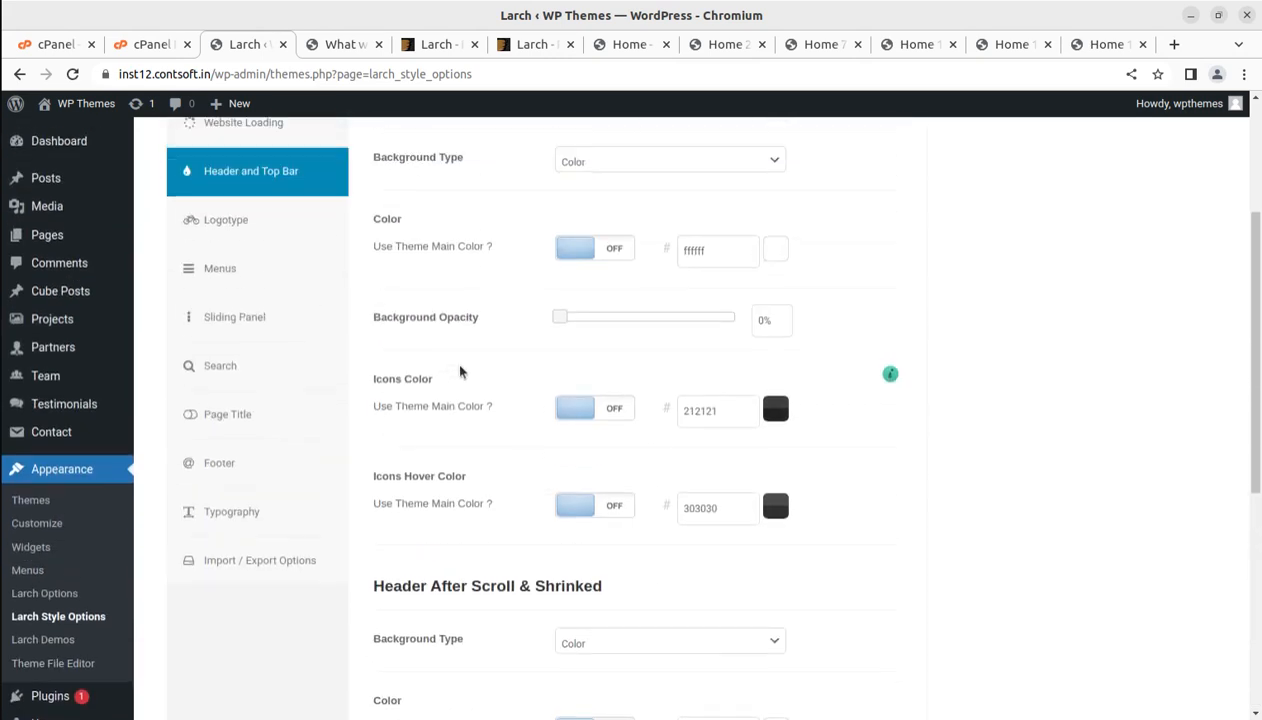
Review the Logotype, Menus and Sliding Panel style settings
click(231, 230)
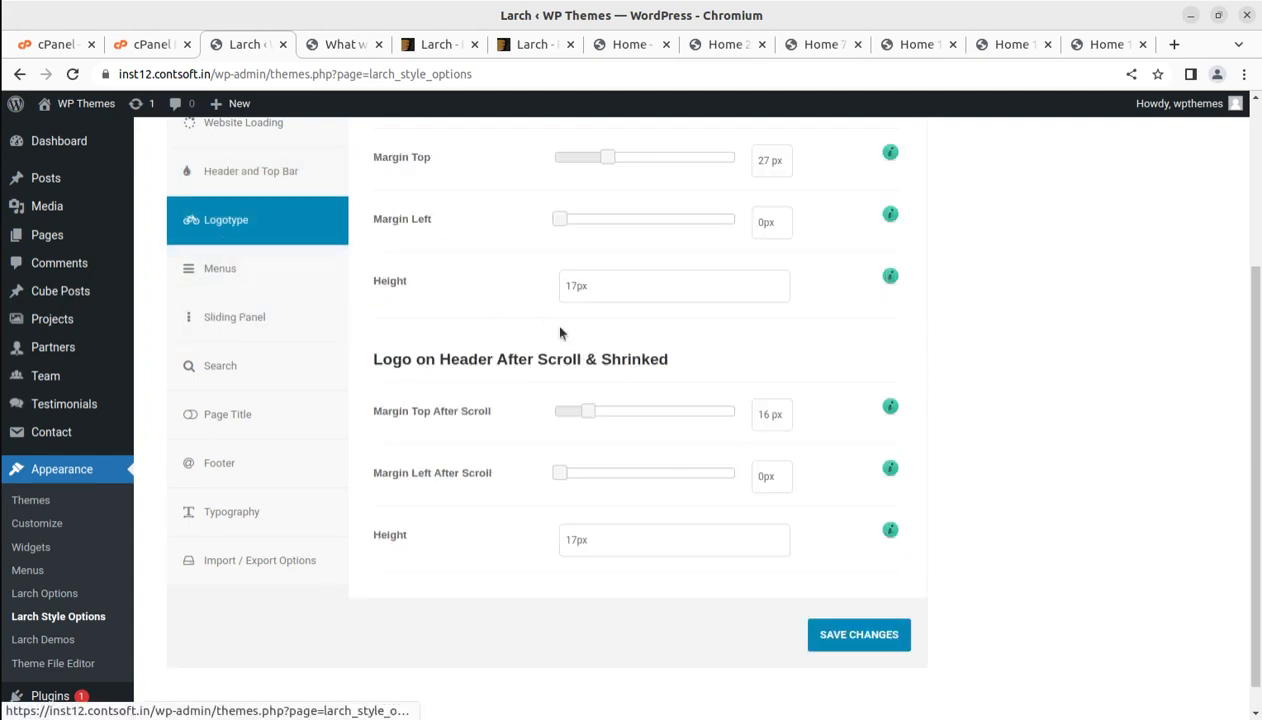
scroll(560, 333, up, 4)
scroll(548, 350, down, 1)
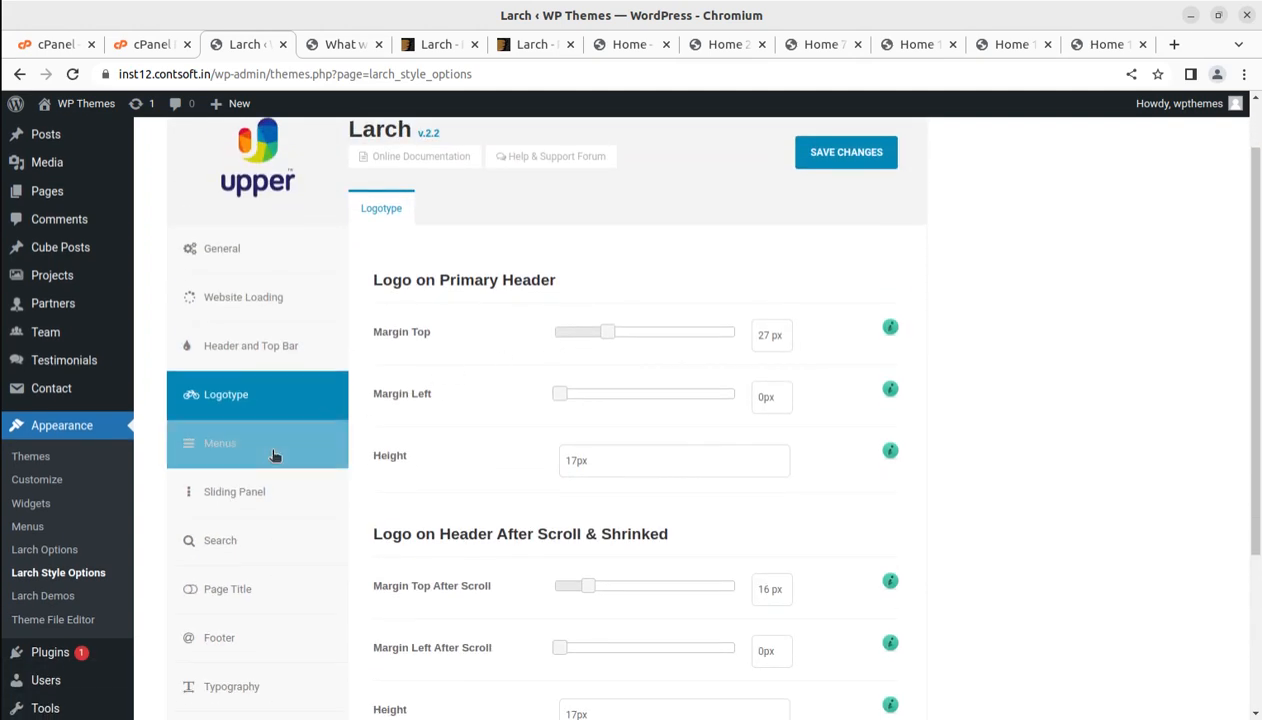
click(271, 455)
click(251, 494)
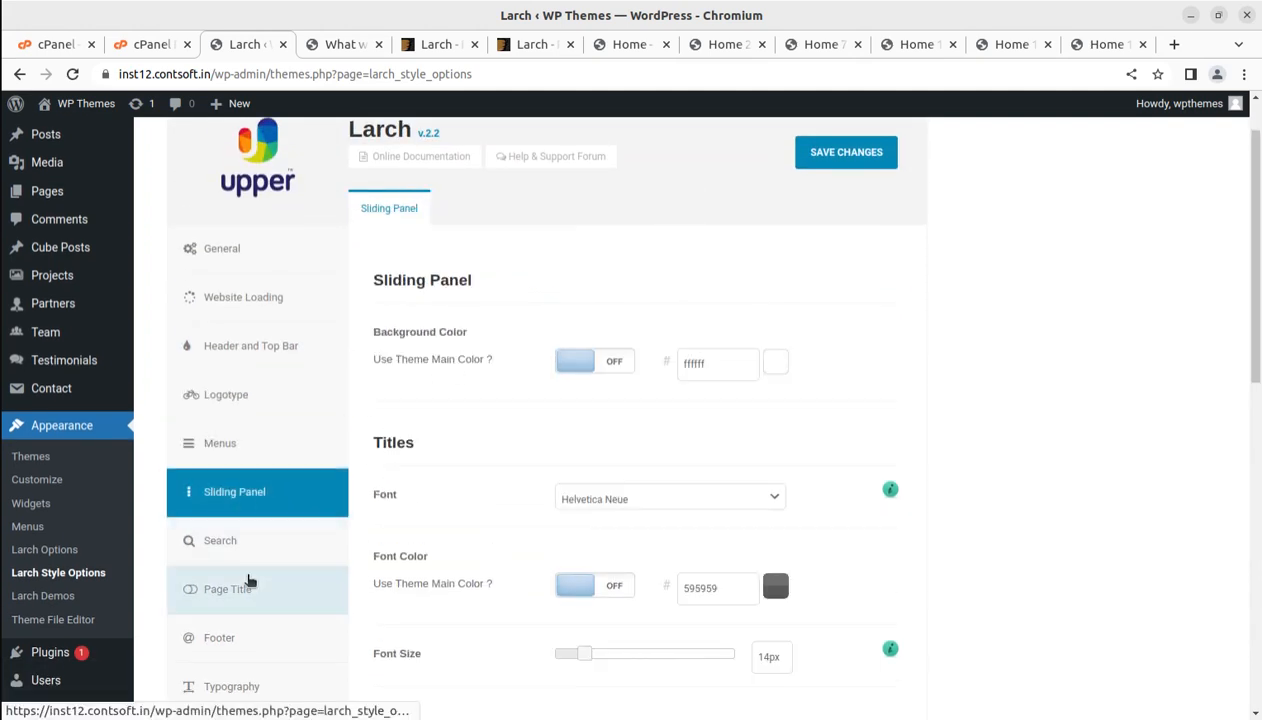
Look through the Search, Page Title, Footer, Typography and Import / Export sections of the style options
click(248, 543)
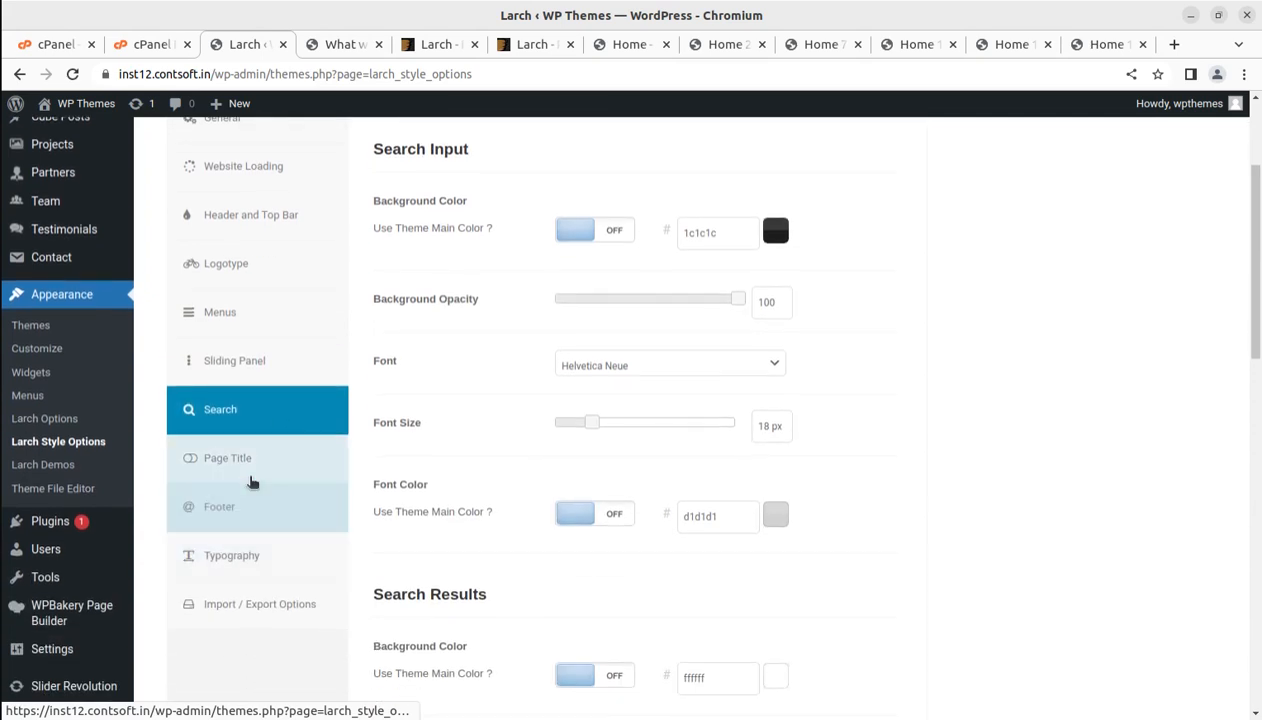
click(252, 478)
click(243, 512)
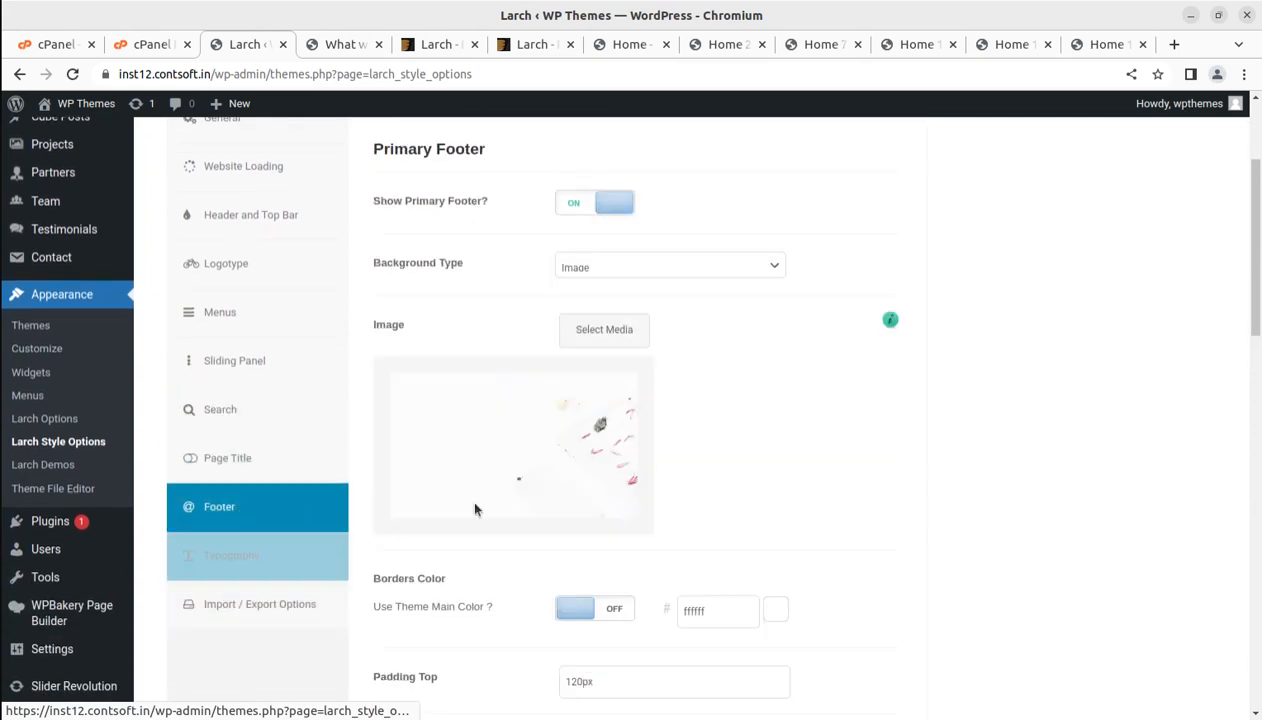
click(288, 558)
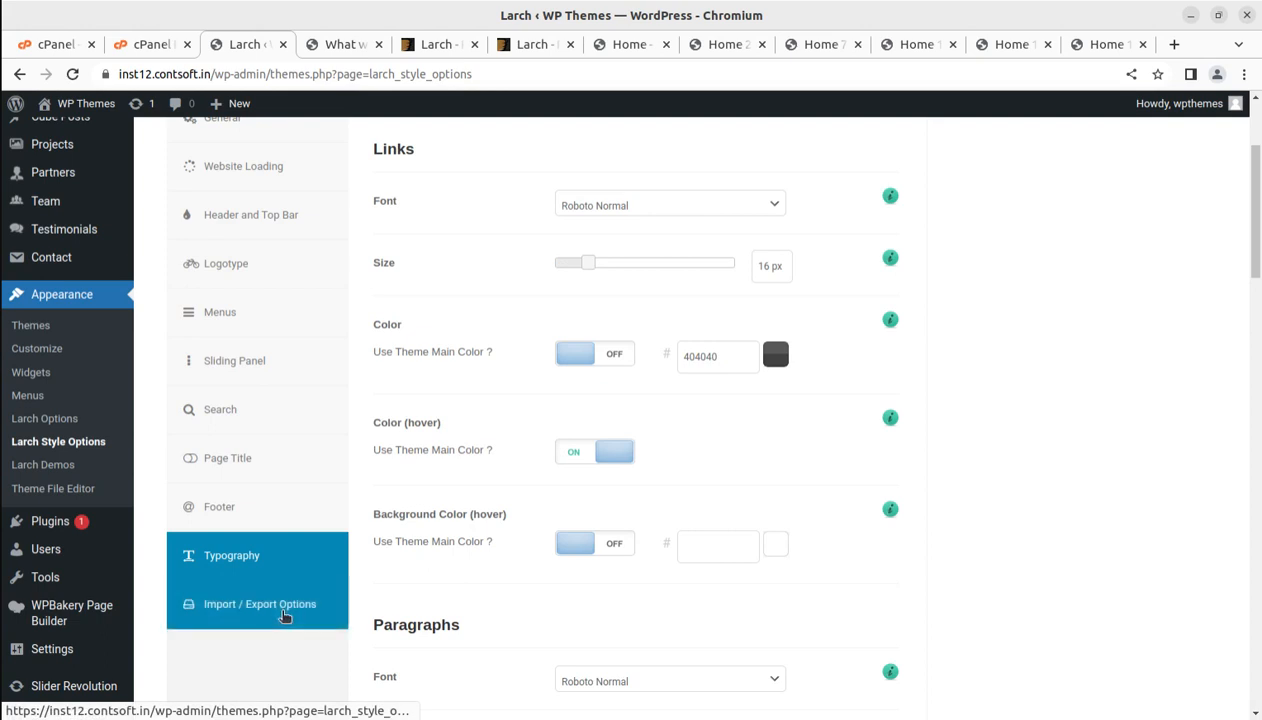
click(284, 616)
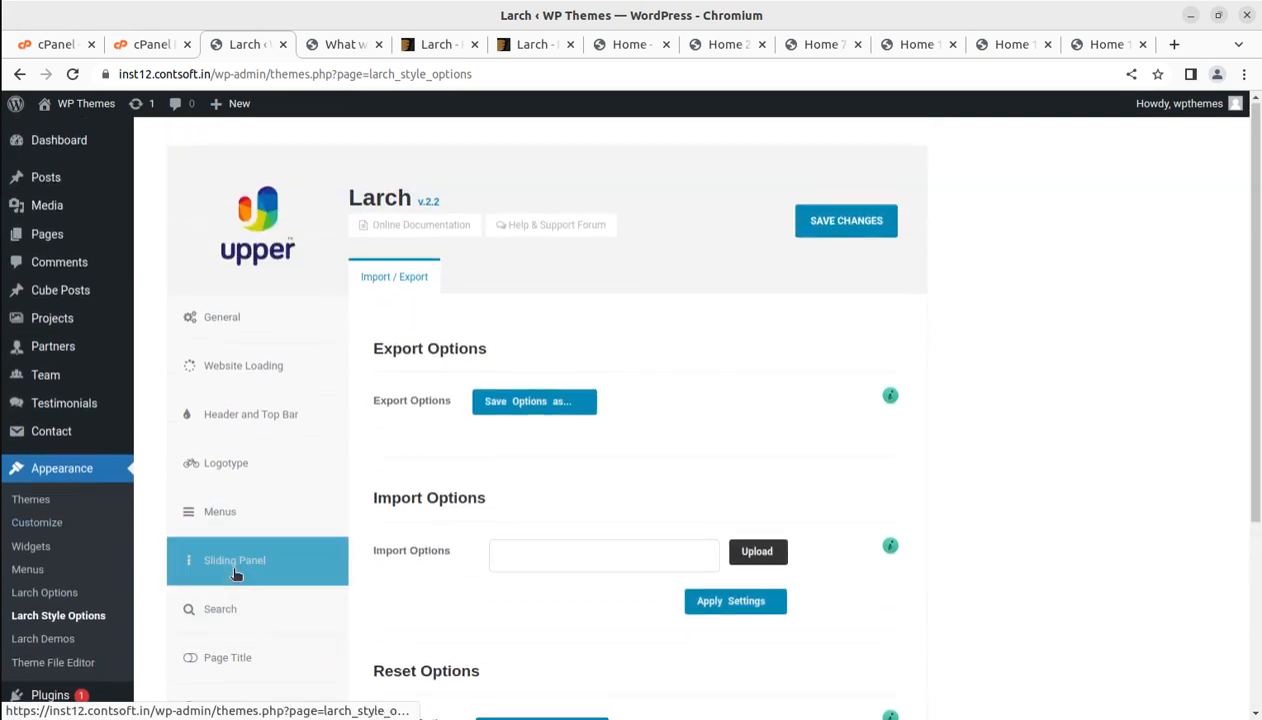
Open Cube Portfolio and look through the Portfolios List
scroll(235, 573, down, 2)
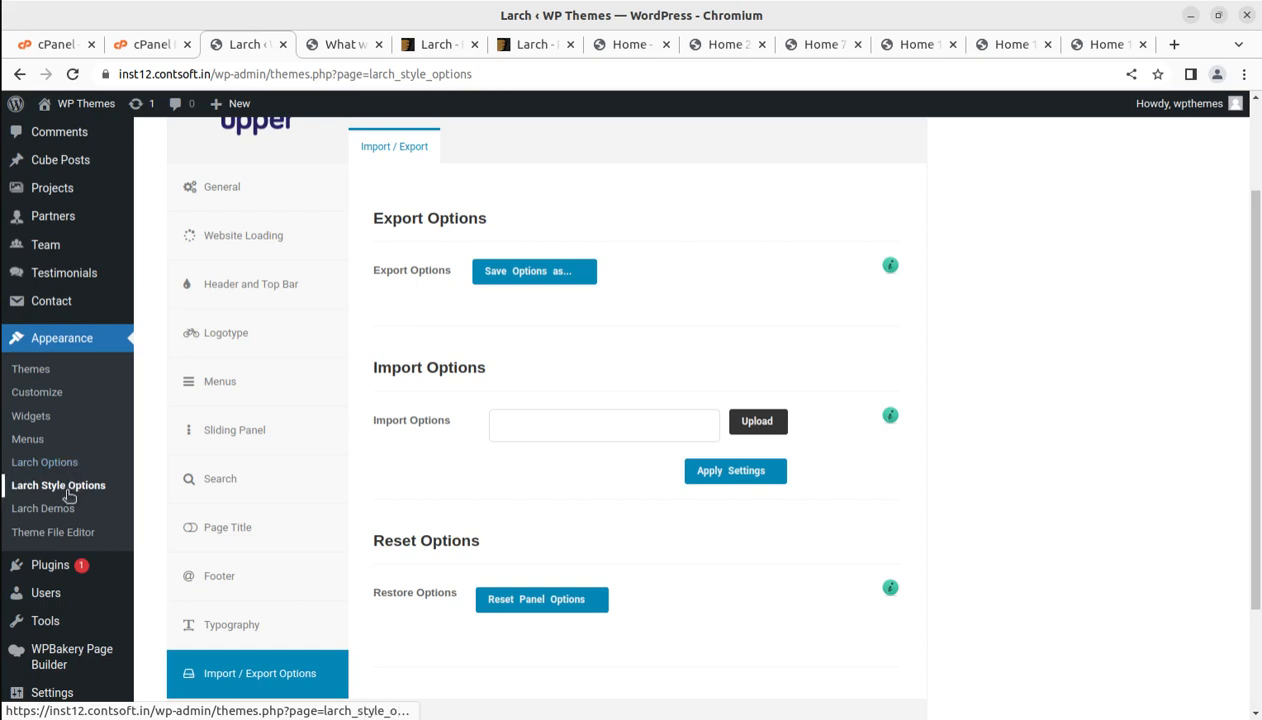
scroll(58, 508, down, 2)
mouse_move(70, 512)
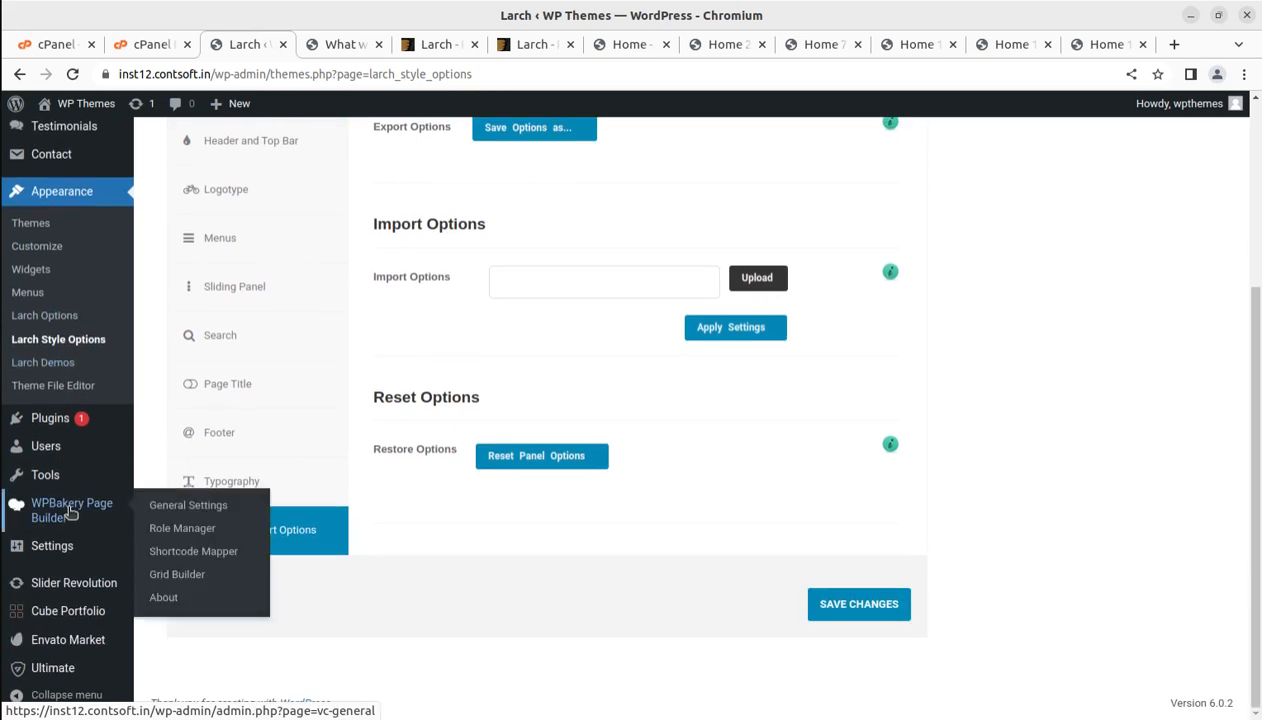
click(67, 615)
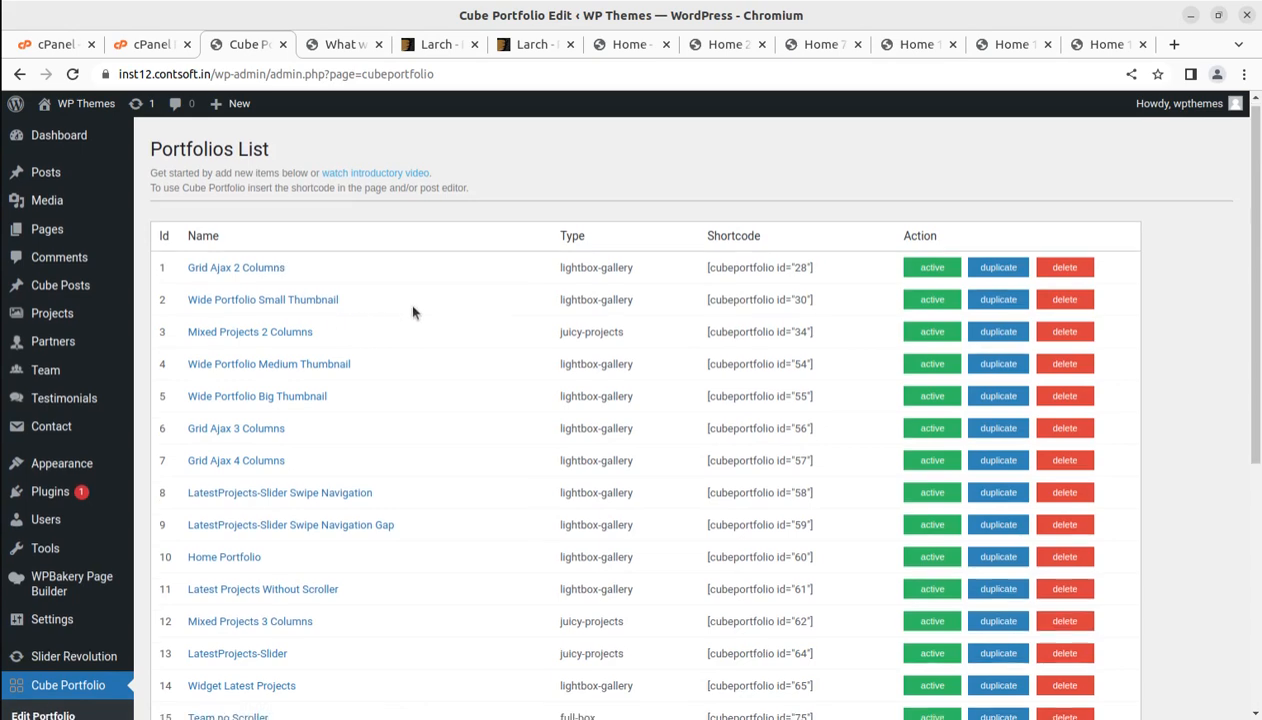
scroll(410, 312, down, 3)
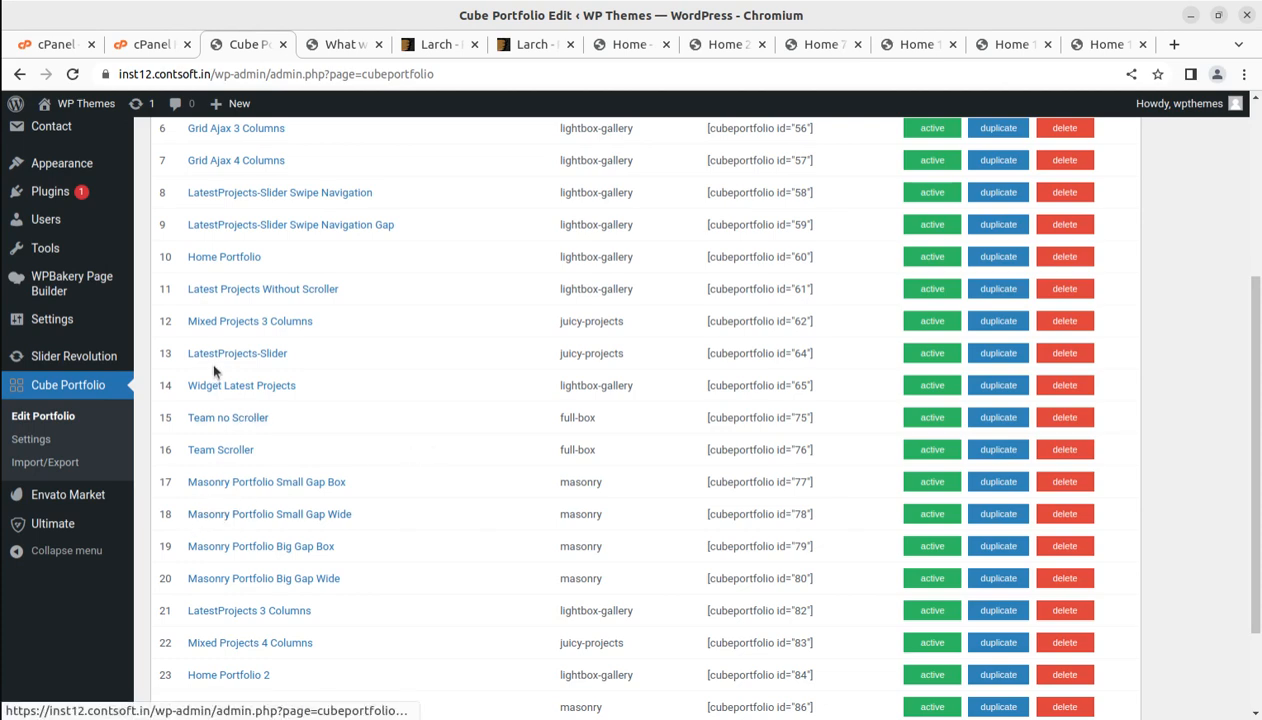
Open the Sweetest partner item for editing and review its hyperlink, category and featured image settings
scroll(300, 385, up, 3)
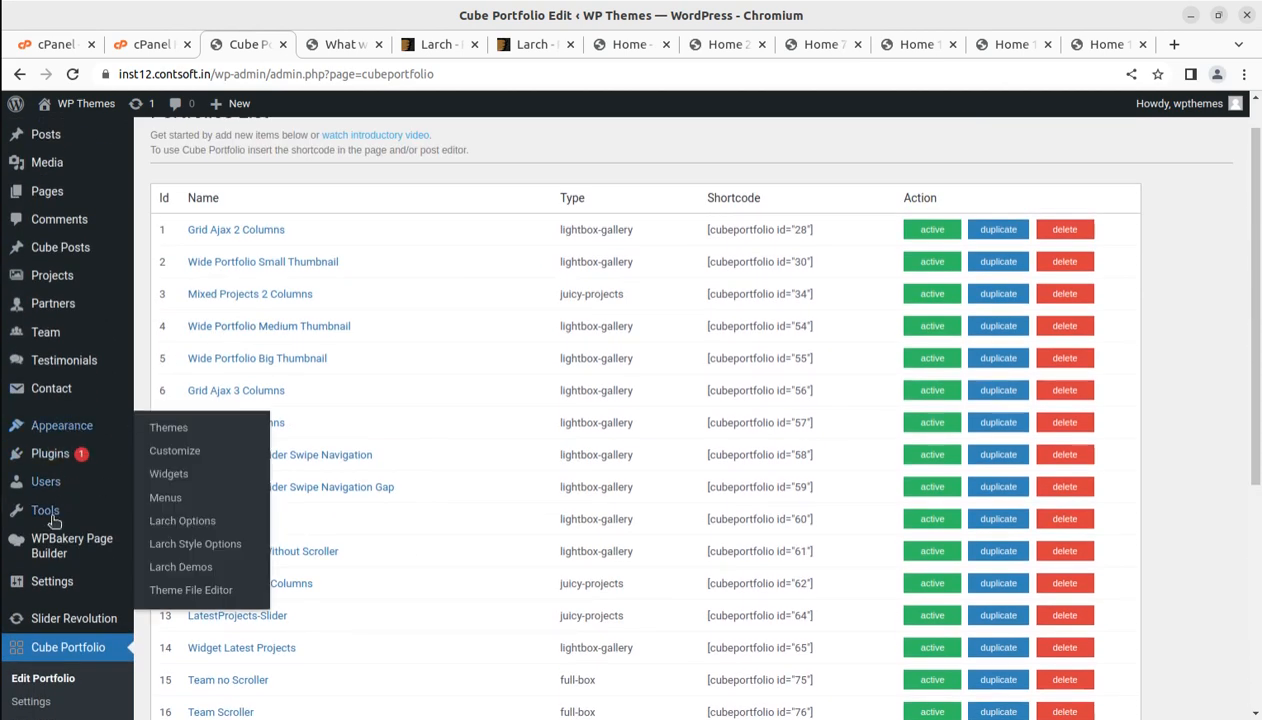
mouse_move(62, 325)
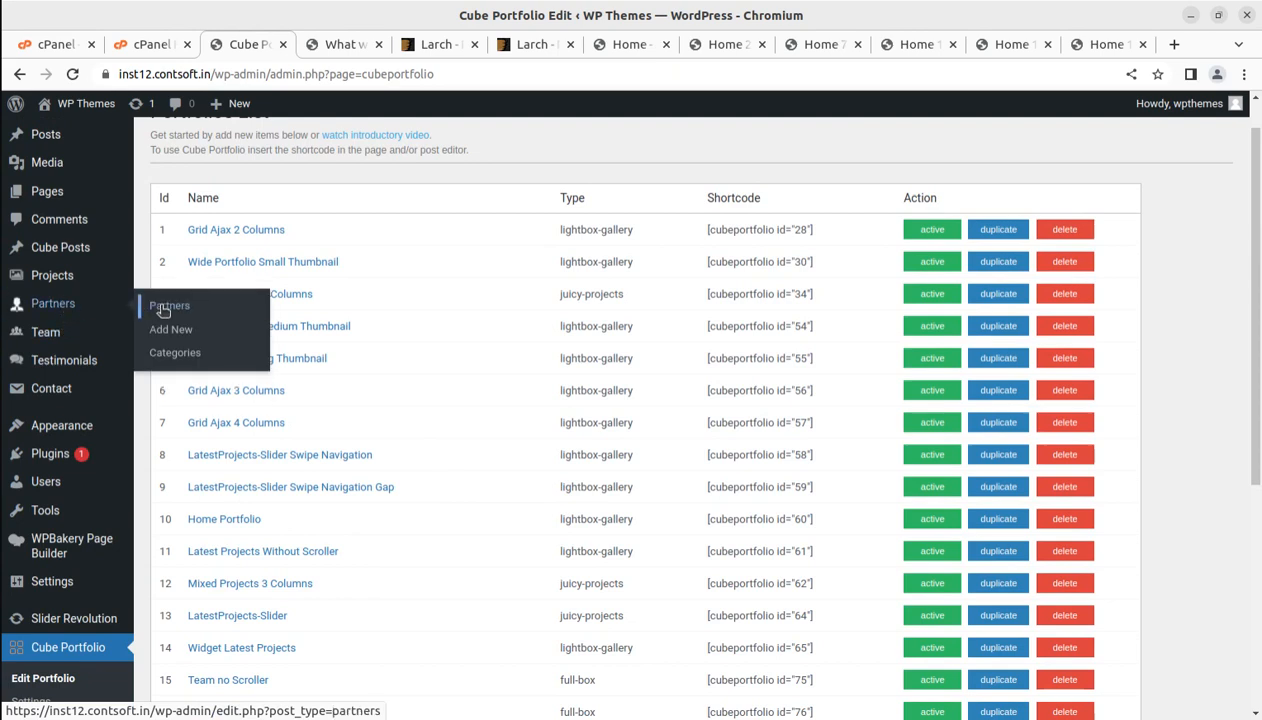
click(162, 311)
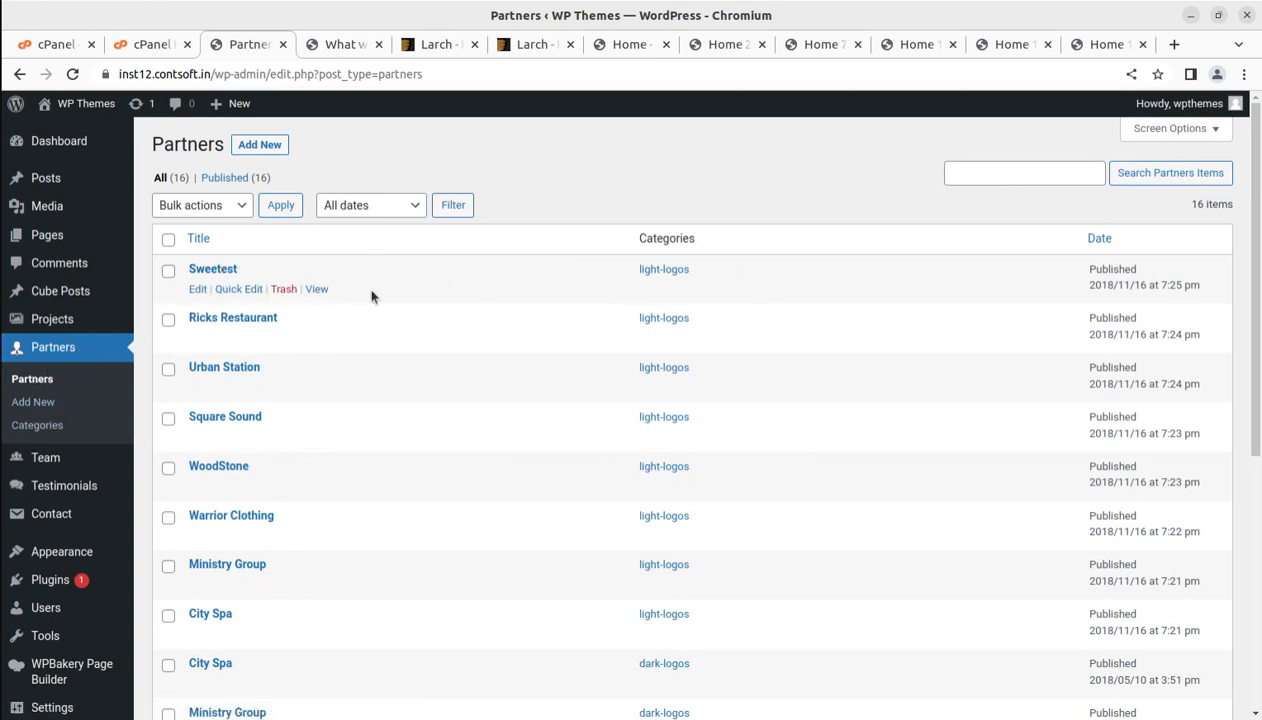
click(198, 290)
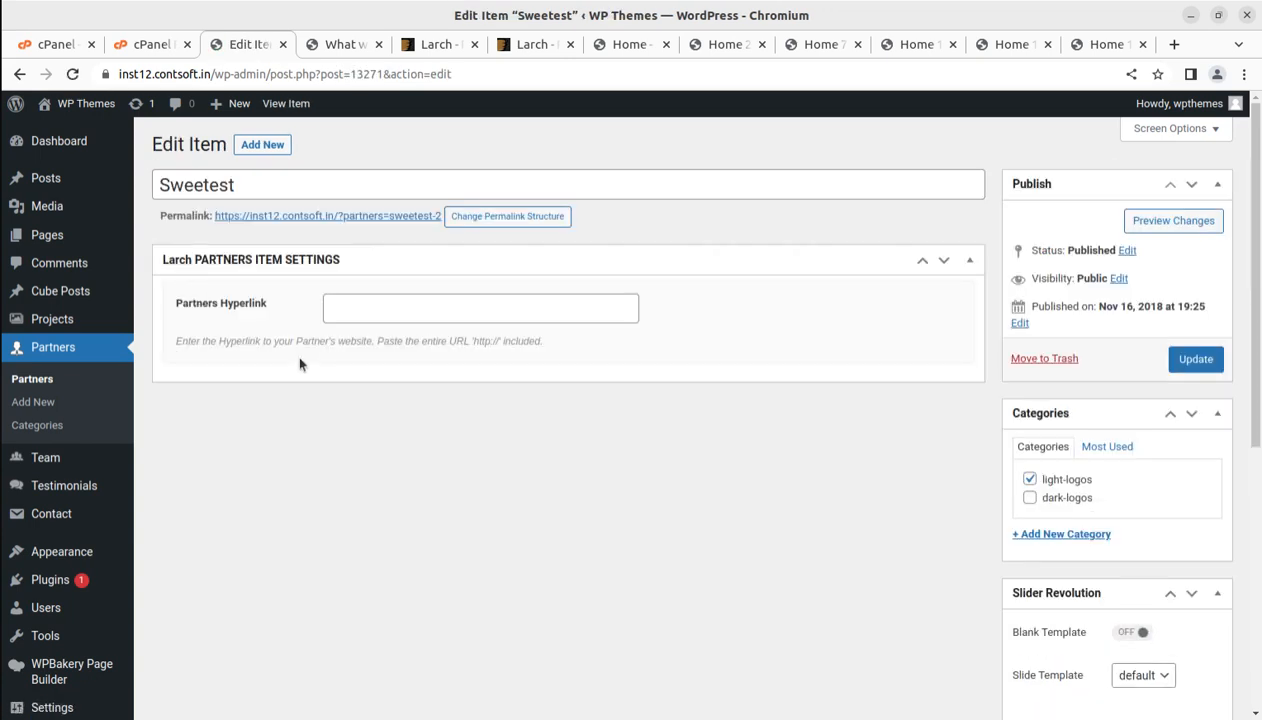
scroll(755, 369, down, 4)
scroll(1157, 487, down, 2)
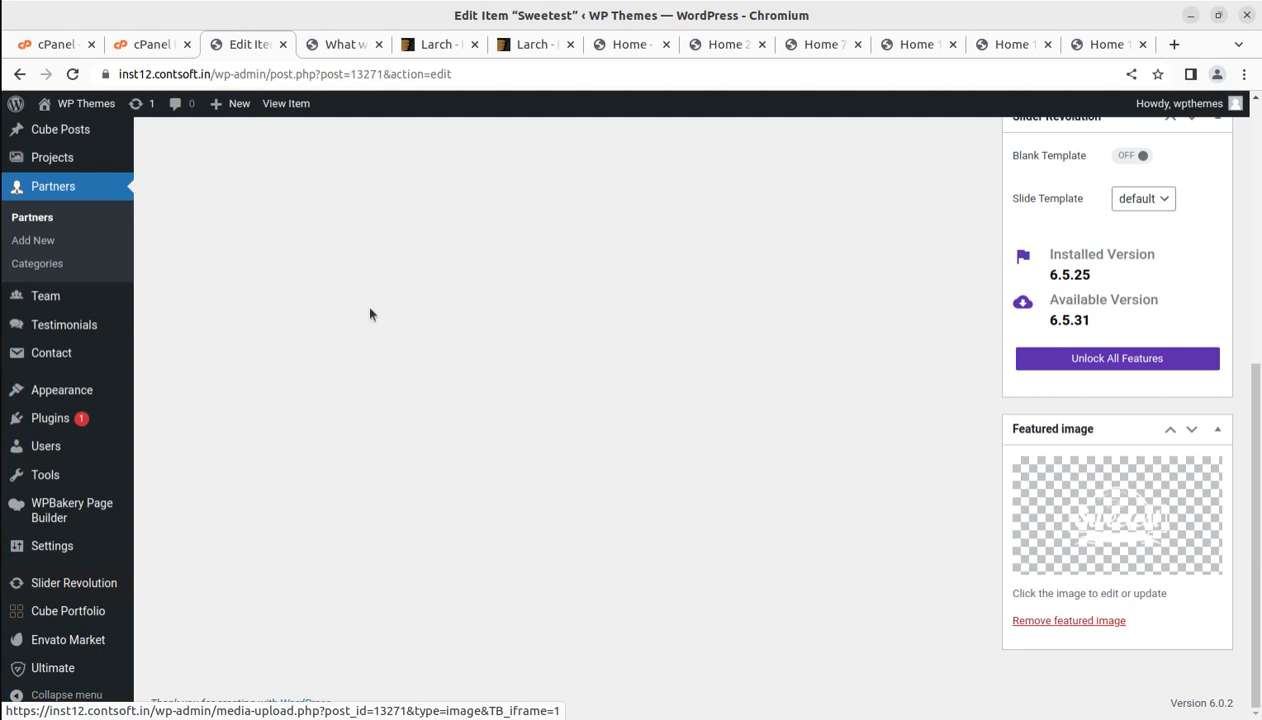
scroll(172, 280, up, 2)
View the Cube Posts list and open the New iMac project for editing to examine its content
mouse_move(108, 295)
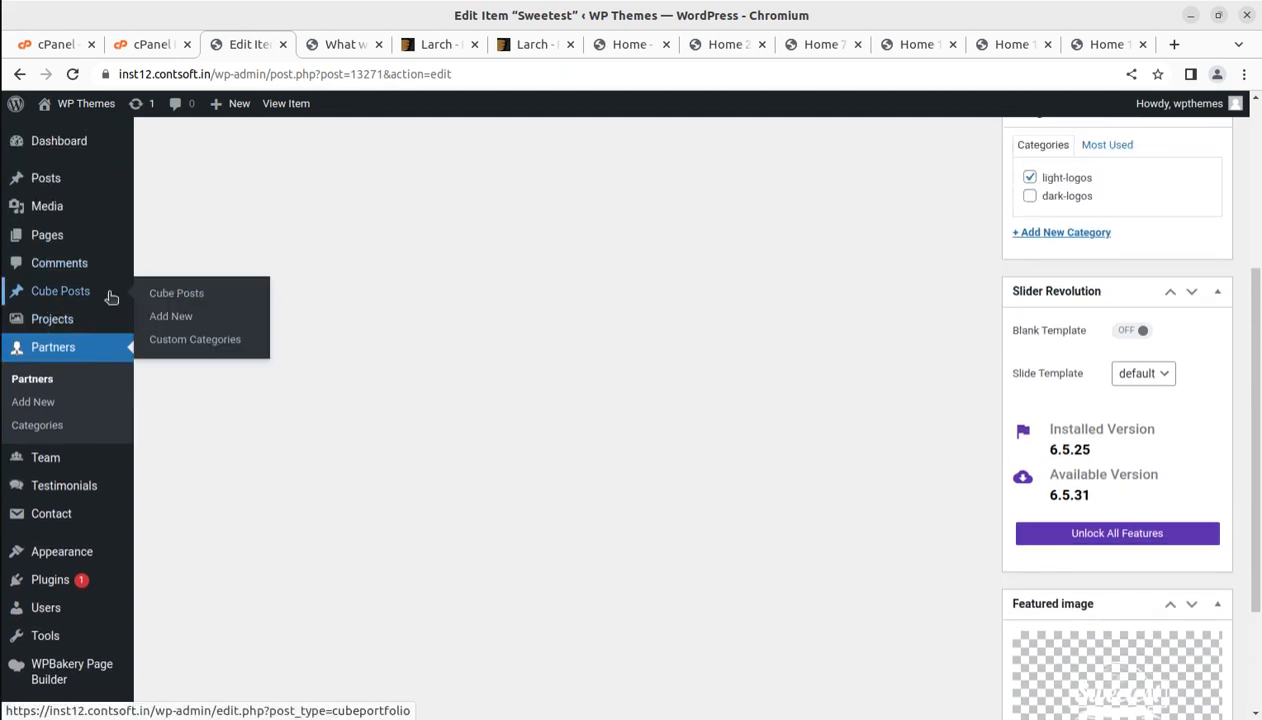
click(172, 290)
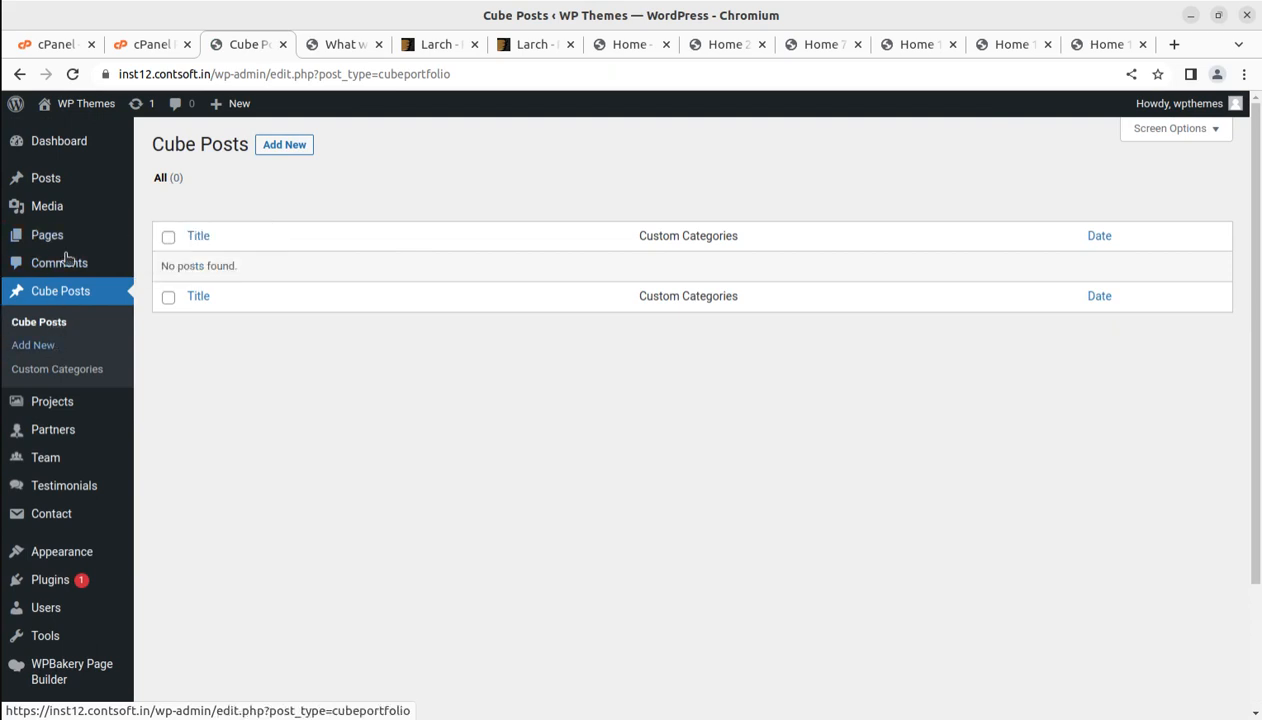
mouse_move(55, 405)
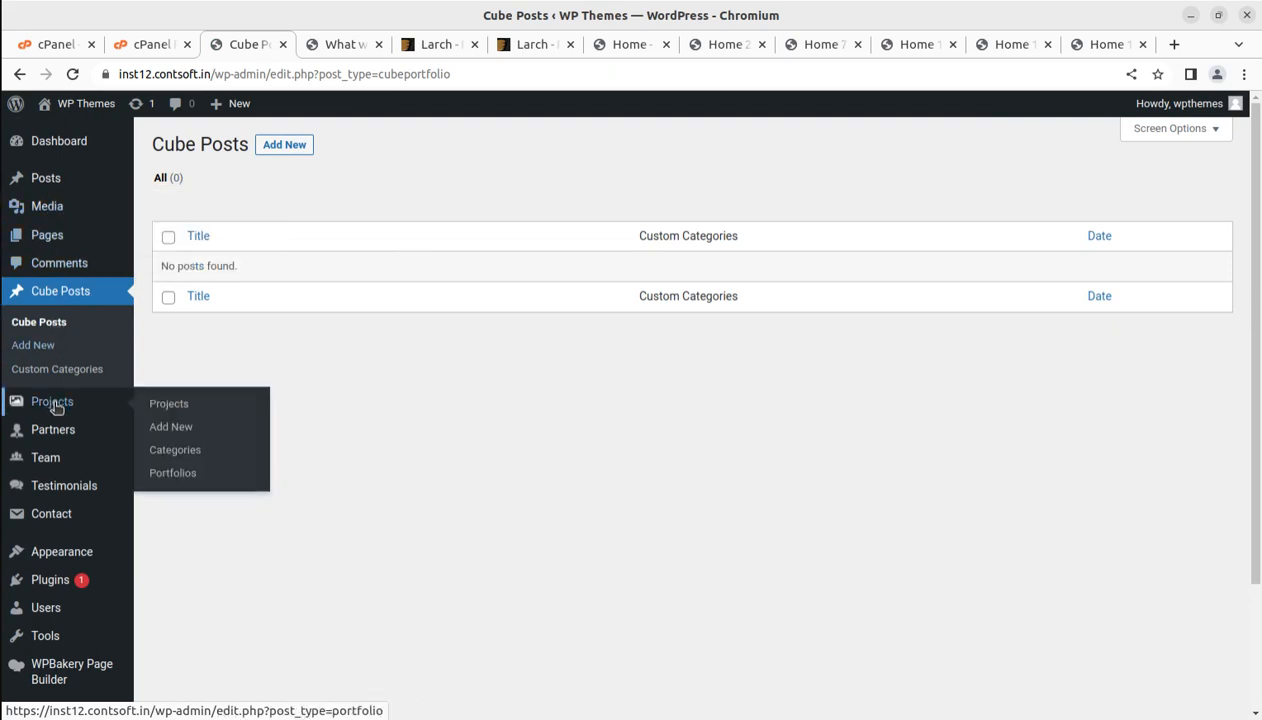
click(186, 410)
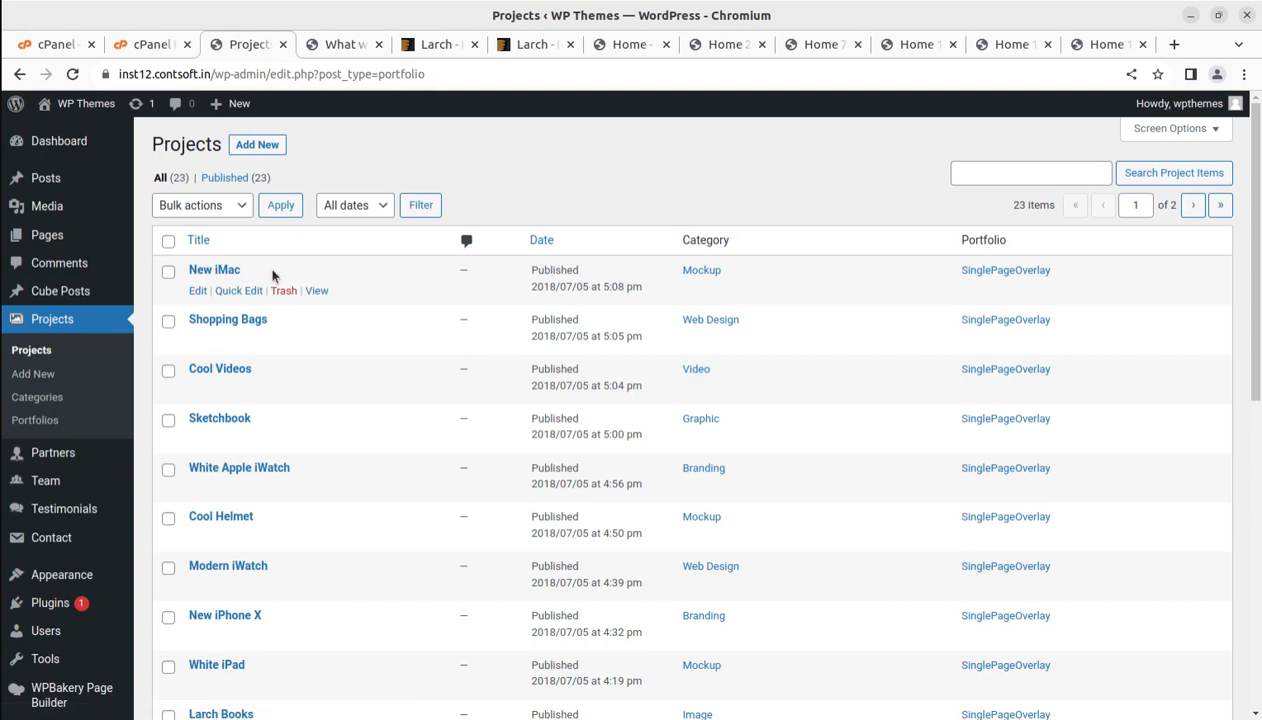
click(205, 289)
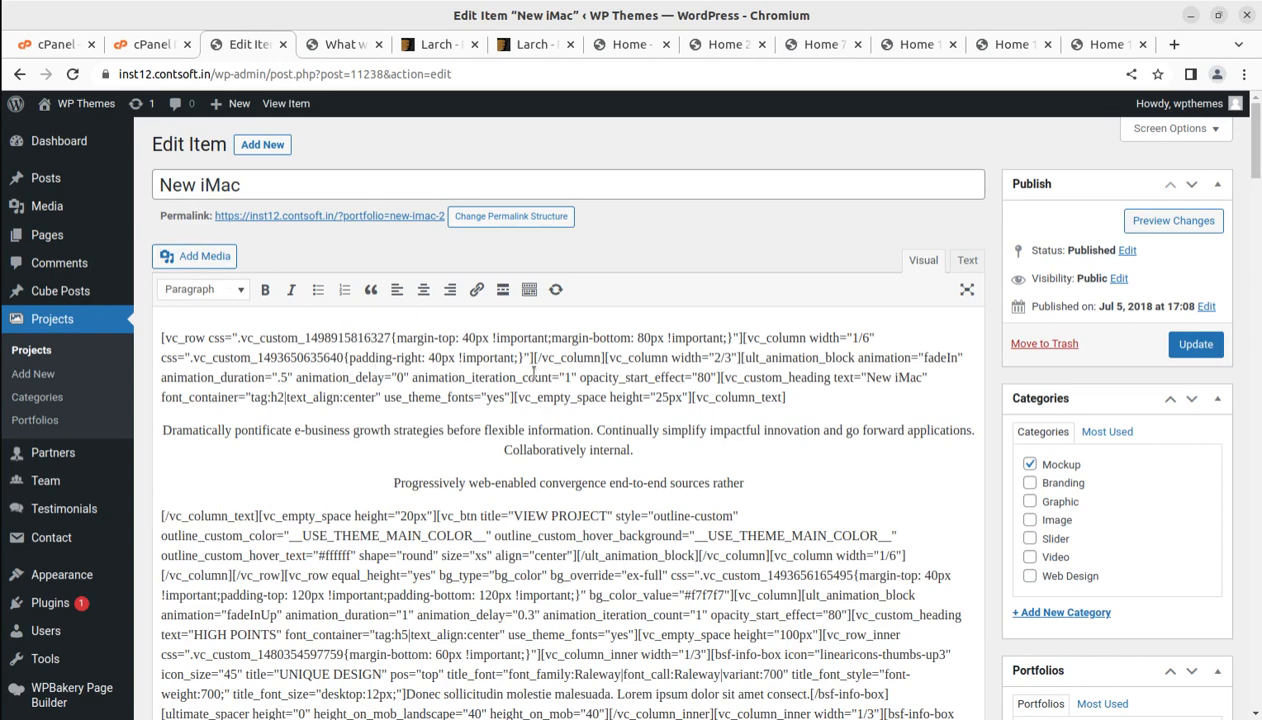
scroll(40, 557, down, 3)
Open the WPBakery Page Builder Role Manager in a separate browser tab and set the Administrator's post types to Custom
mouse_move(45, 568)
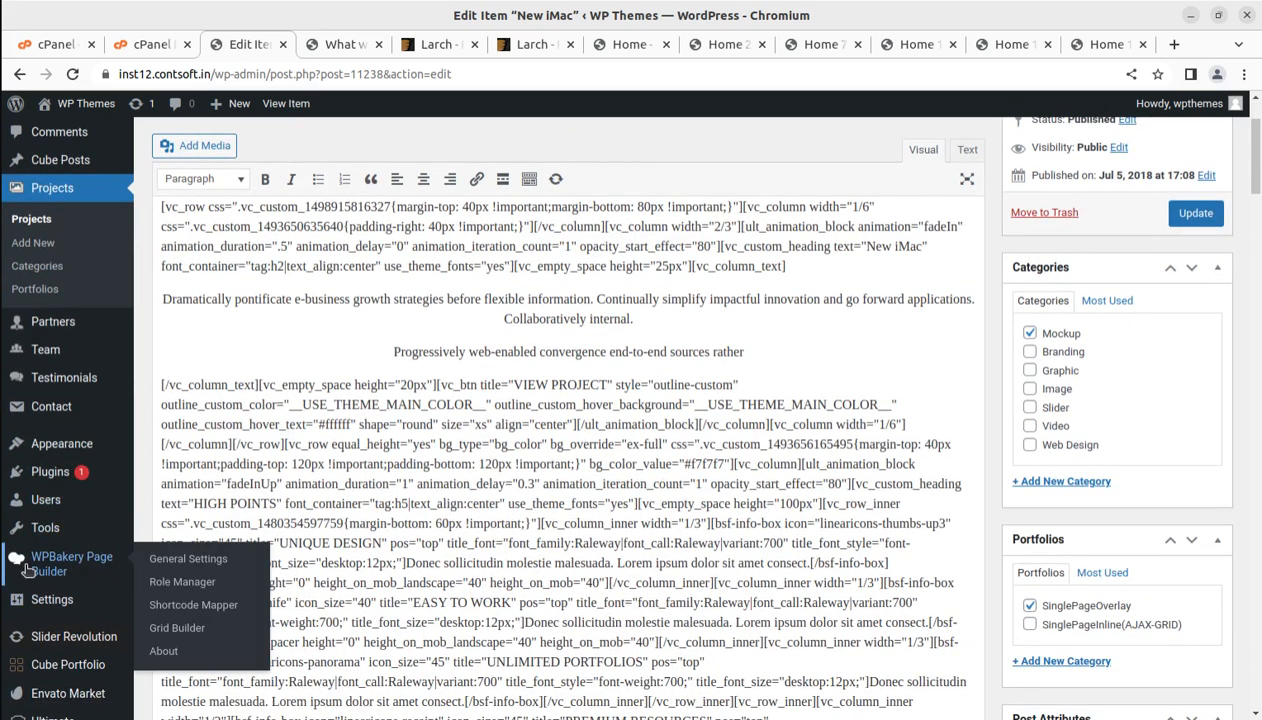
middle_click(176, 563)
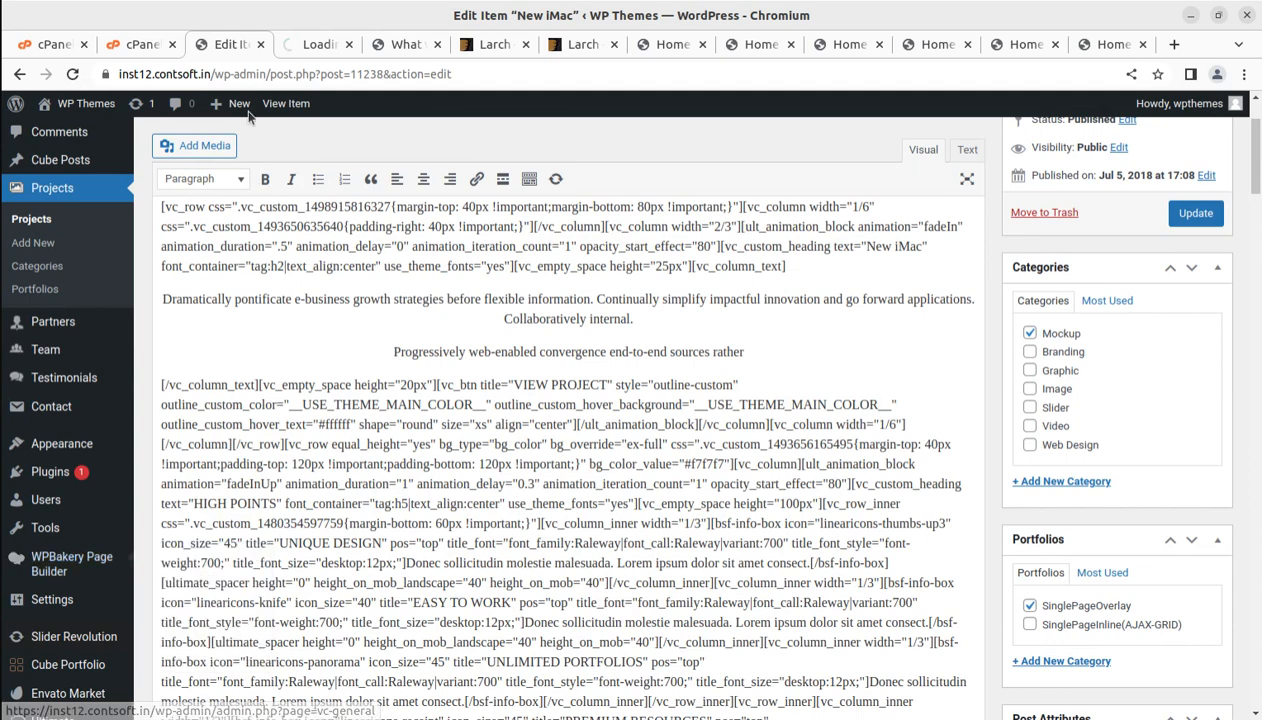
click(305, 44)
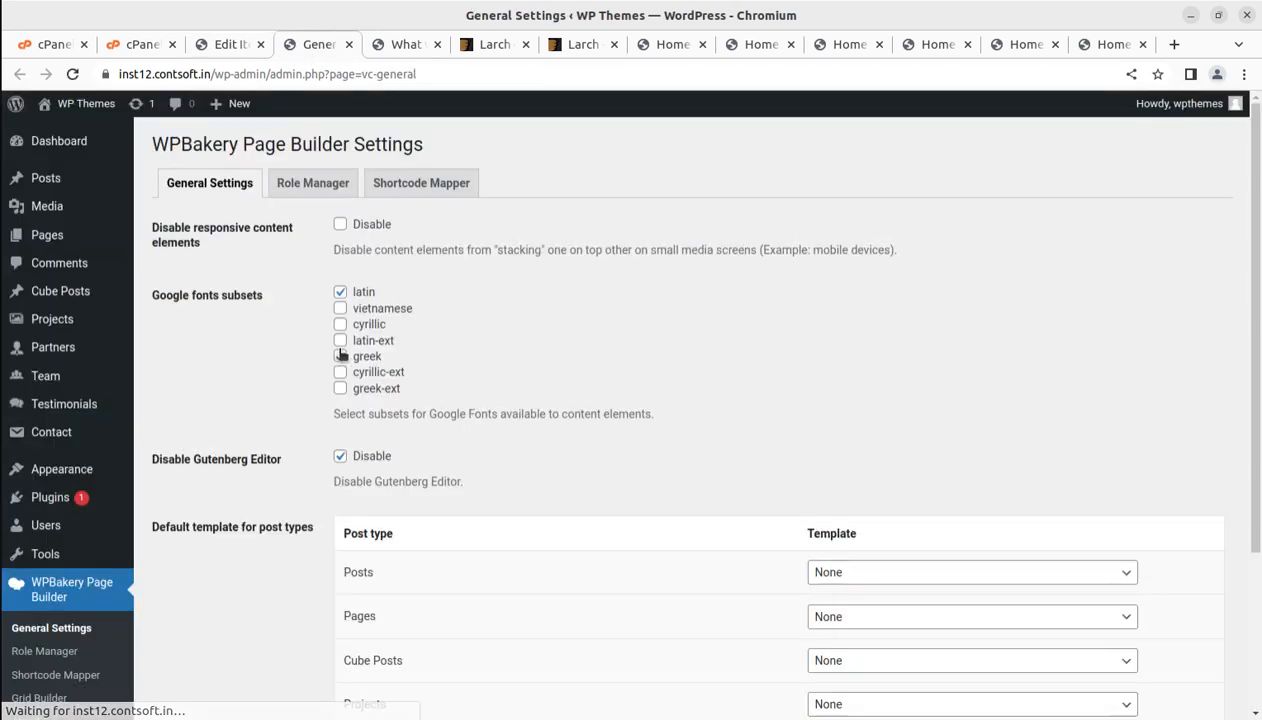
click(316, 185)
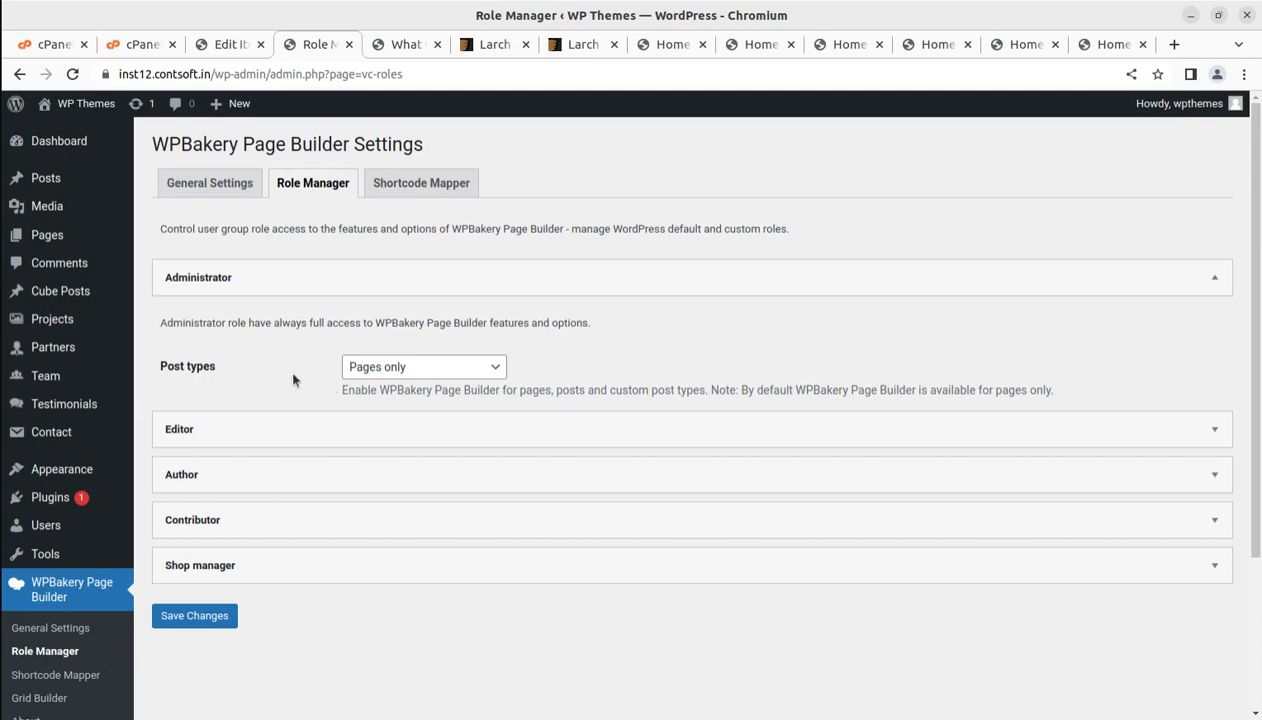
click(382, 367)
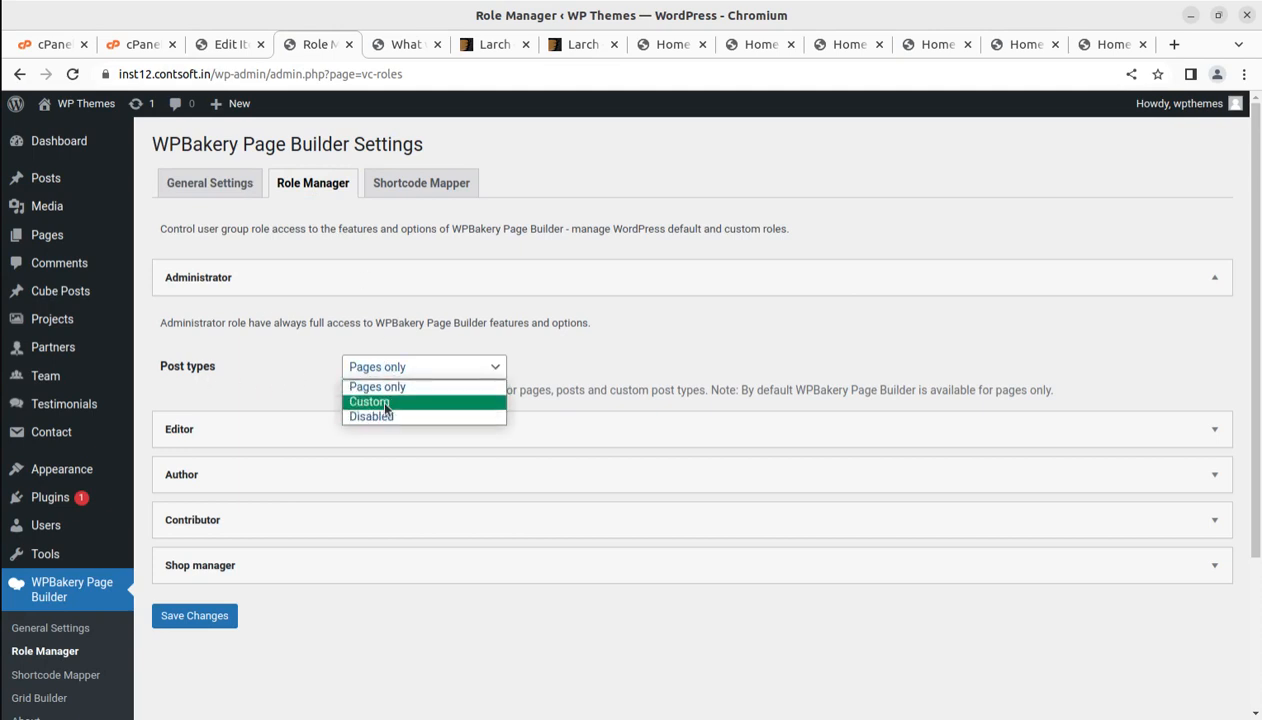
click(383, 402)
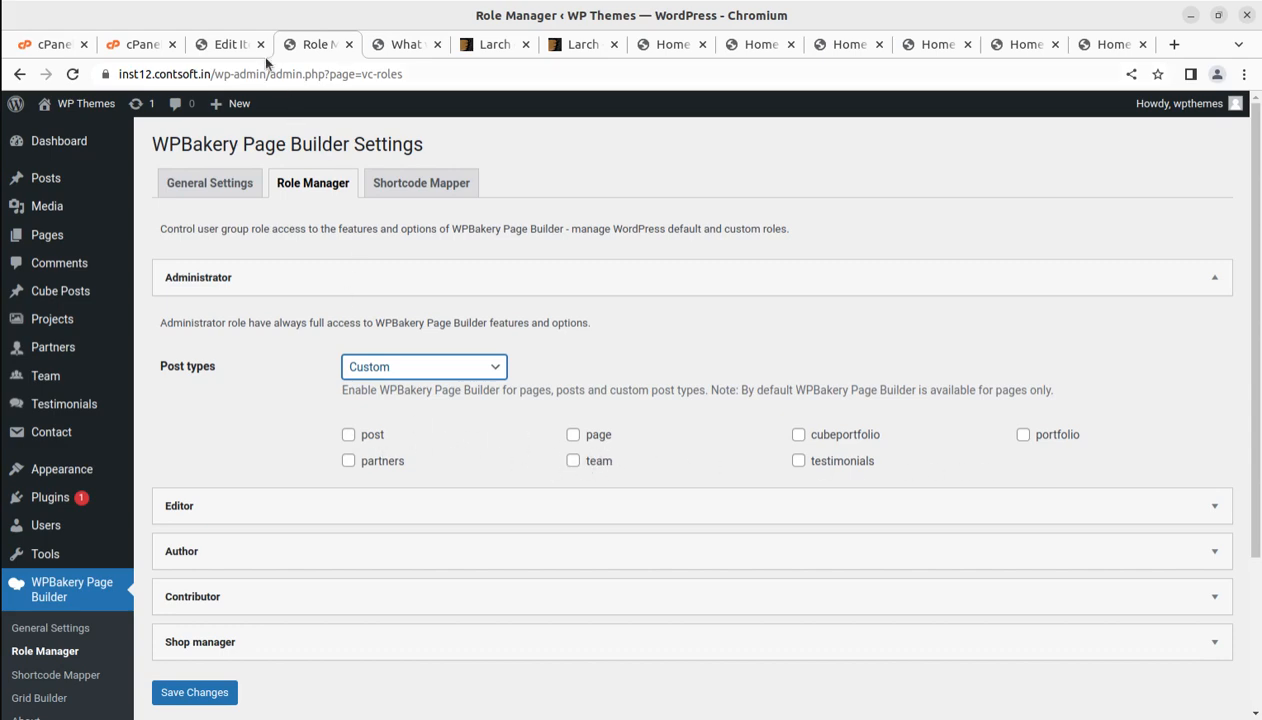
Enable WPBakery for the Administrator's post, page, cubeportfolio, portfolio, partners, team and testimonials types, and save the role settings
click(227, 46)
scroll(300, 240, up, 3)
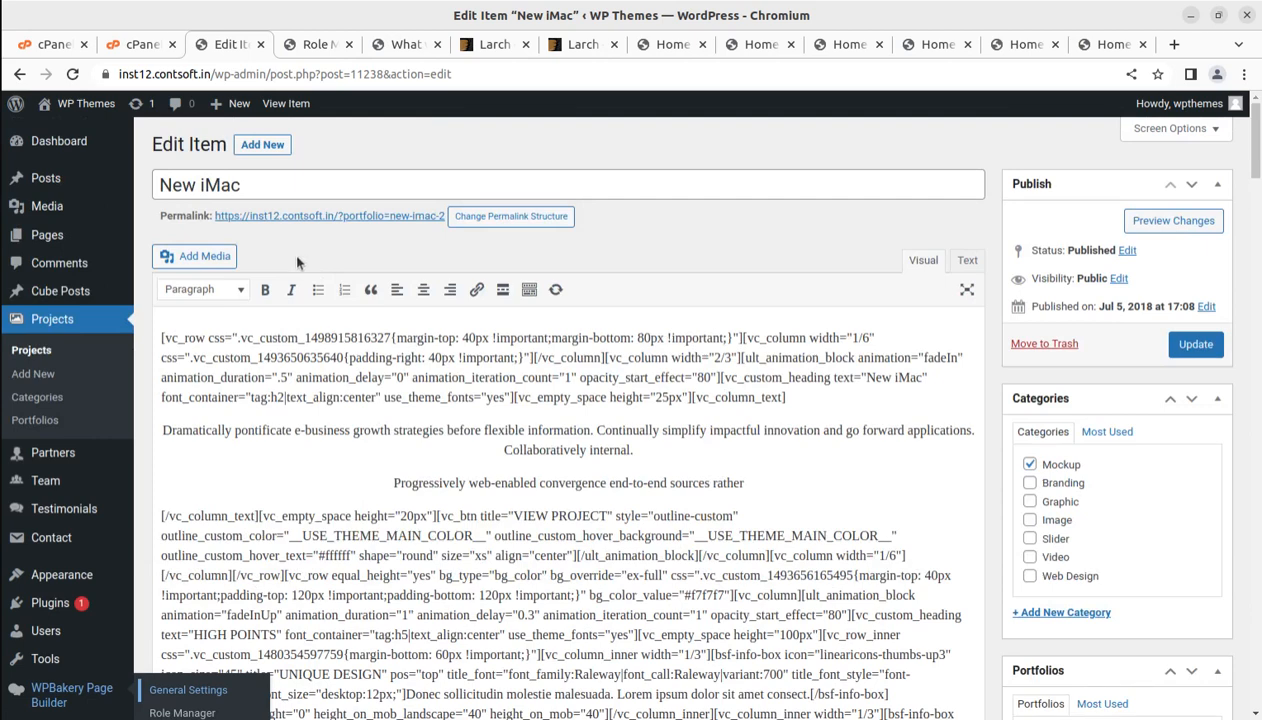
click(324, 47)
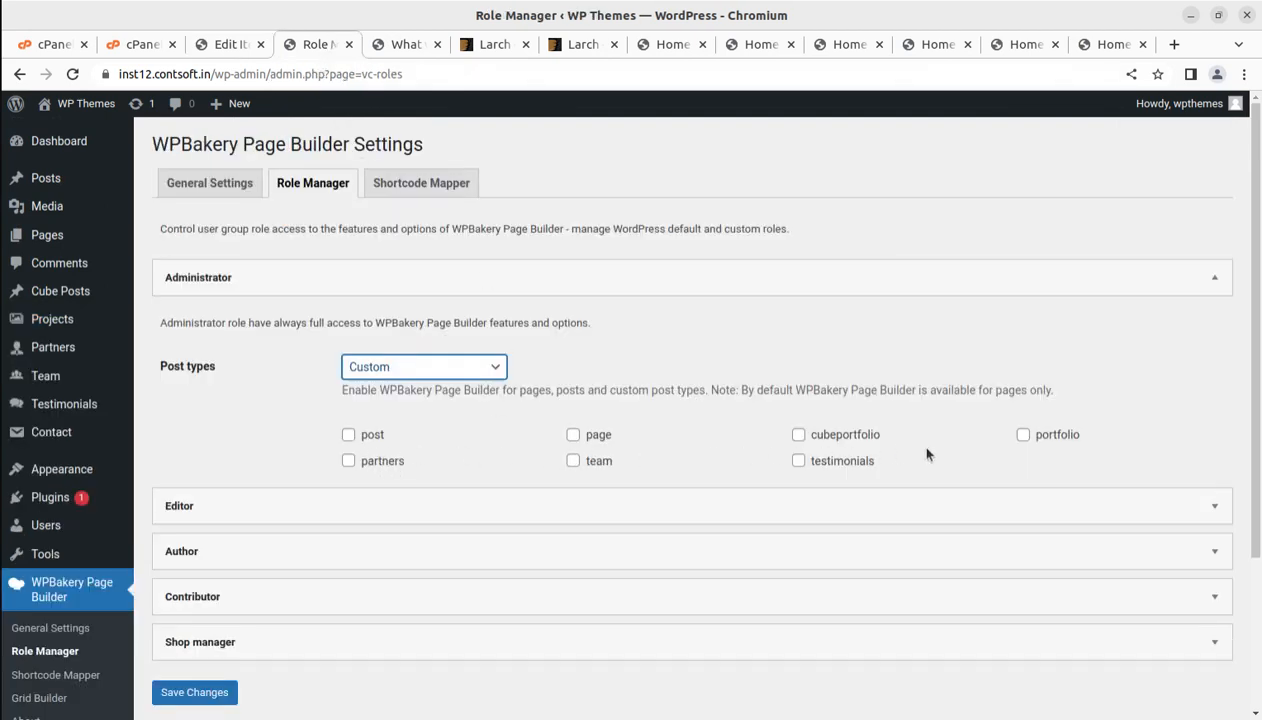
click(437, 364)
click(437, 364)
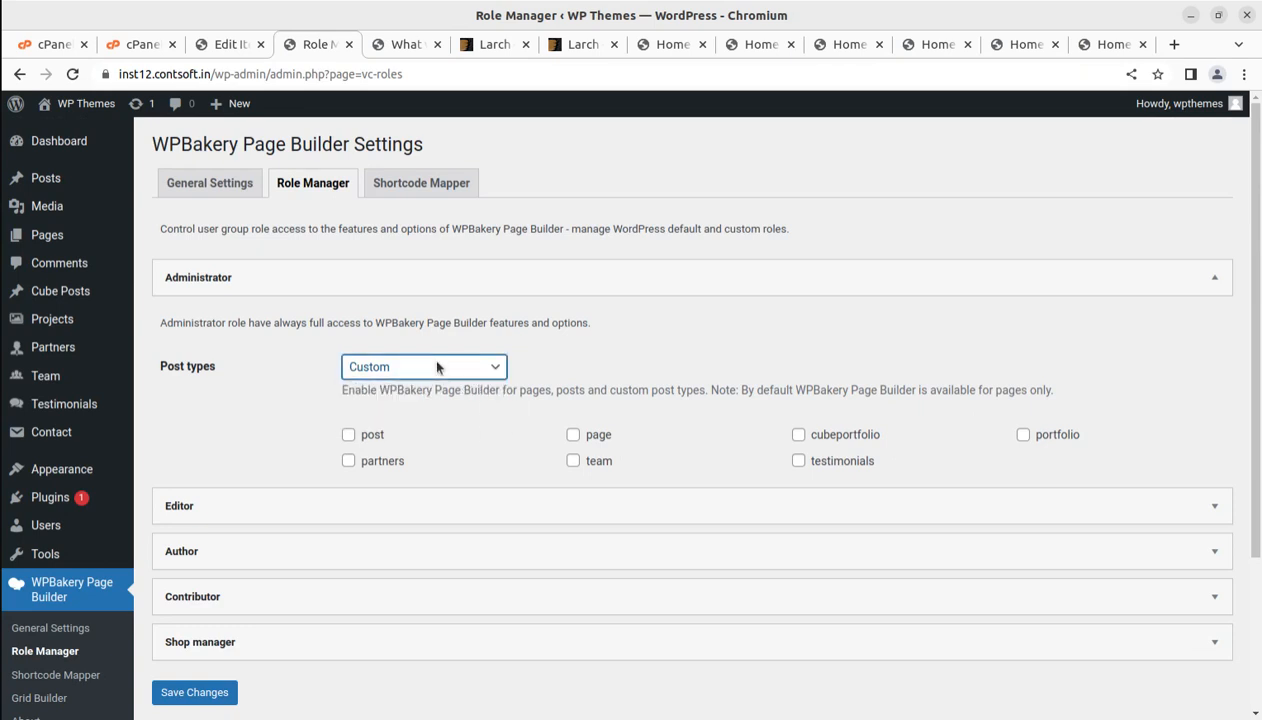
click(349, 434)
click(573, 434)
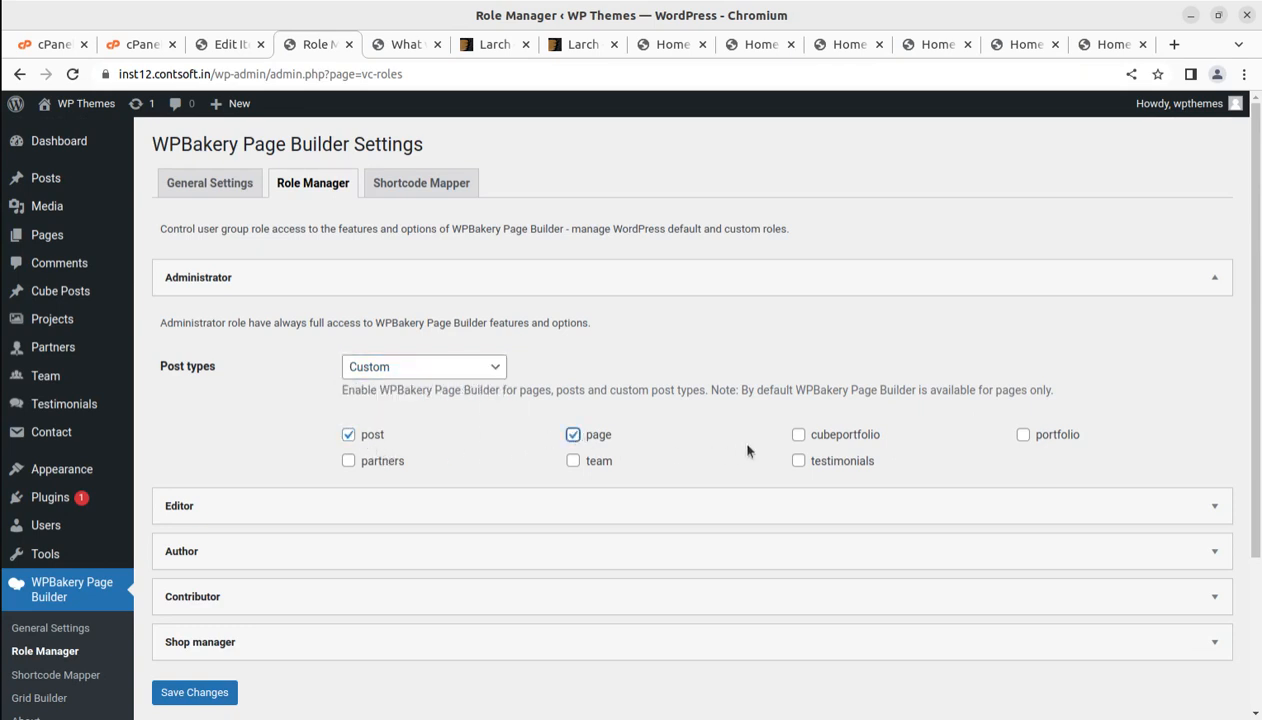
click(799, 436)
click(798, 461)
click(1022, 435)
click(573, 461)
click(348, 461)
click(197, 692)
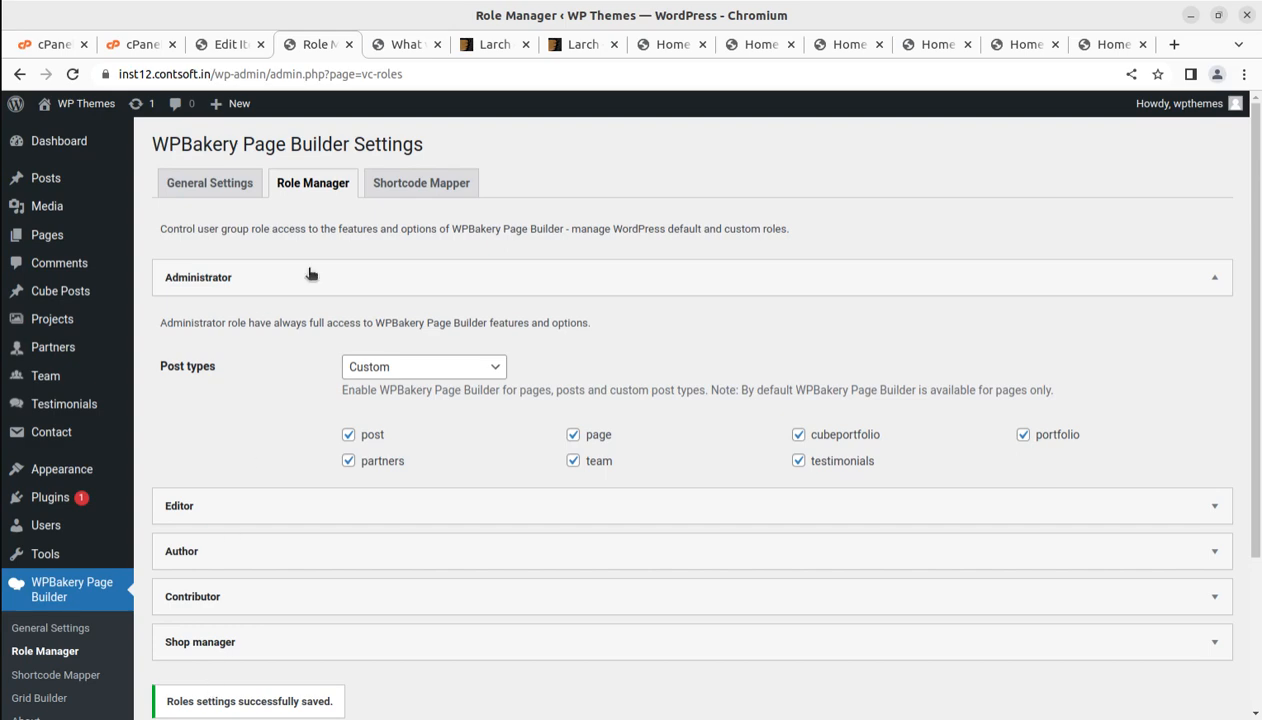
Reload the New iMac project editor, dismiss the page builder welcome tip and review the portfolio item settings
click(228, 45)
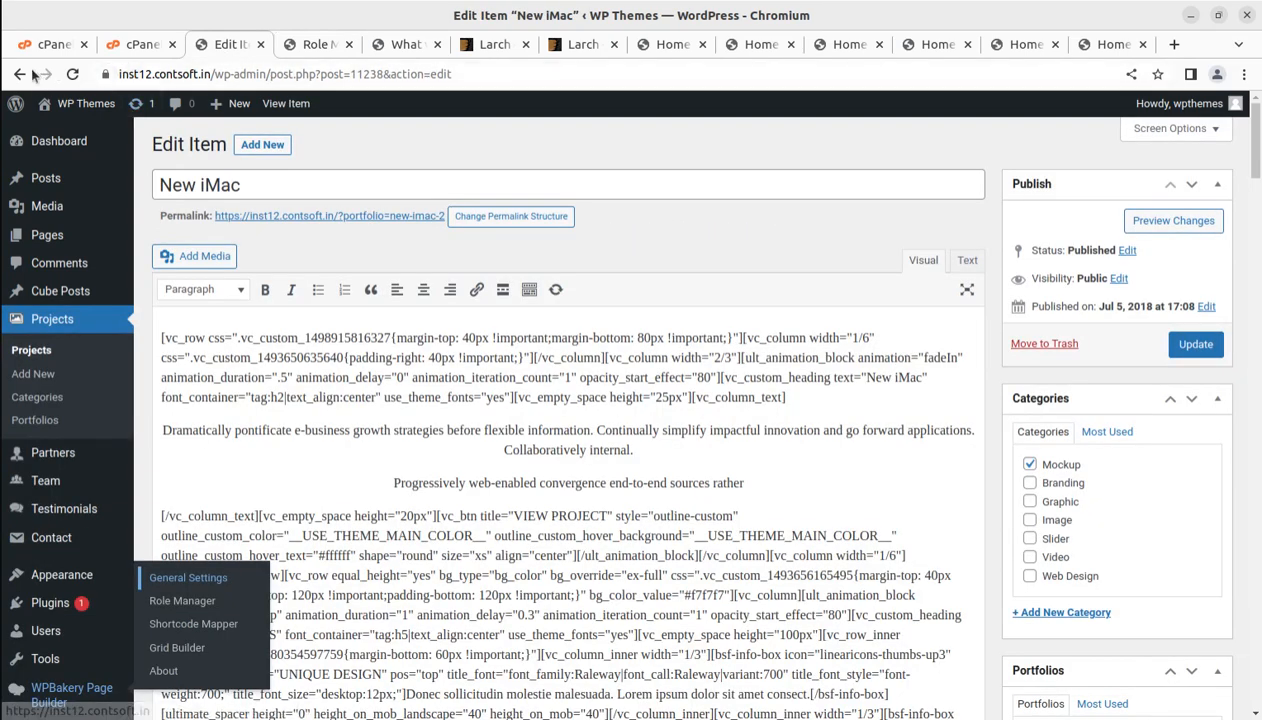
click(73, 76)
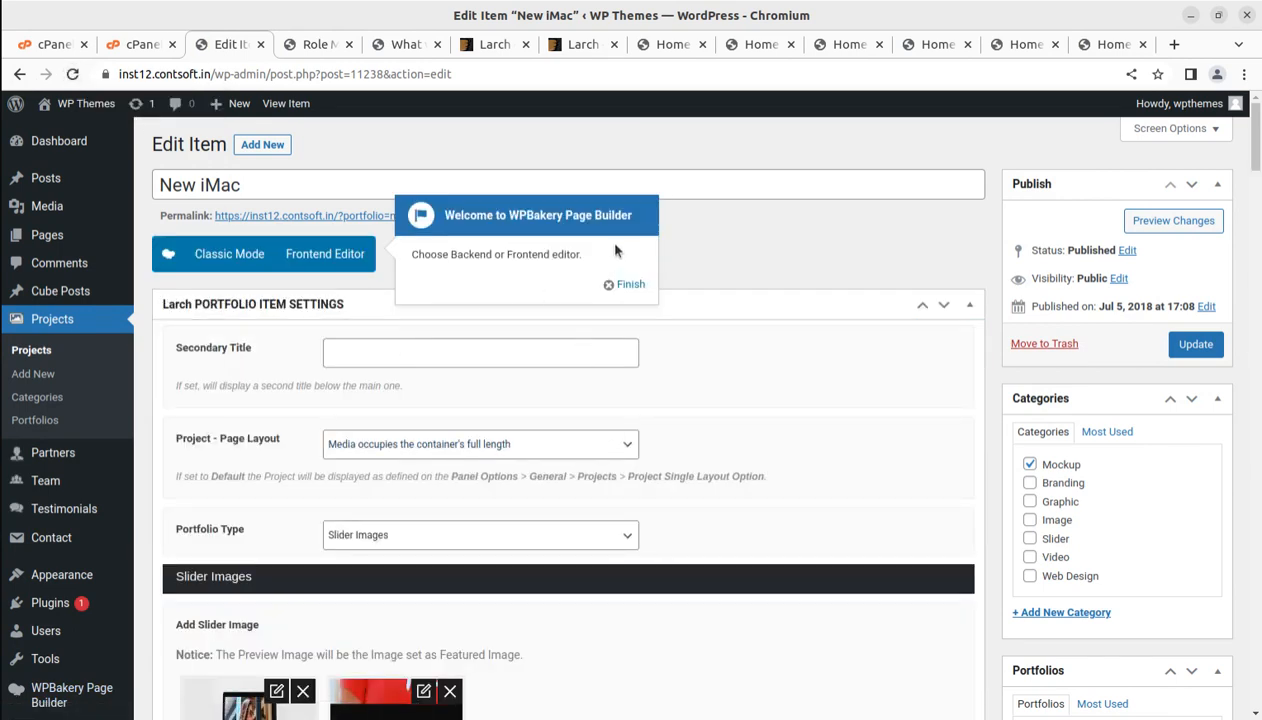
click(614, 285)
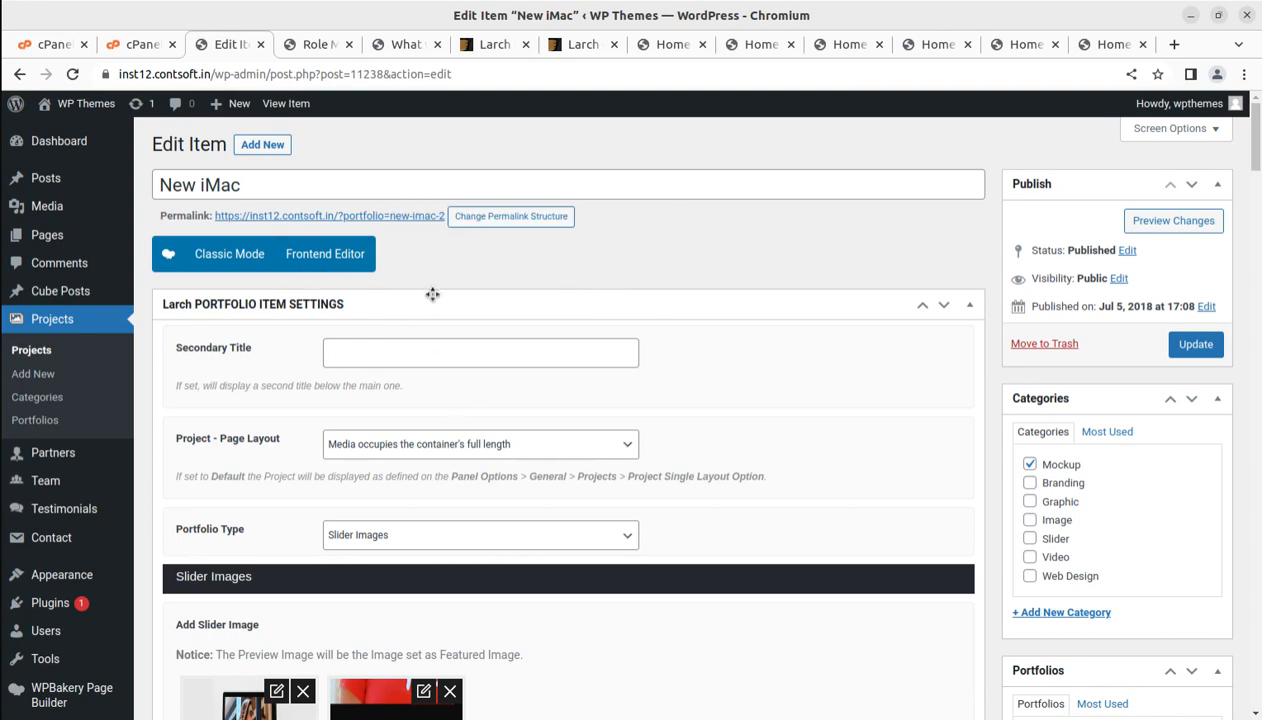
scroll(432, 294, down, 5)
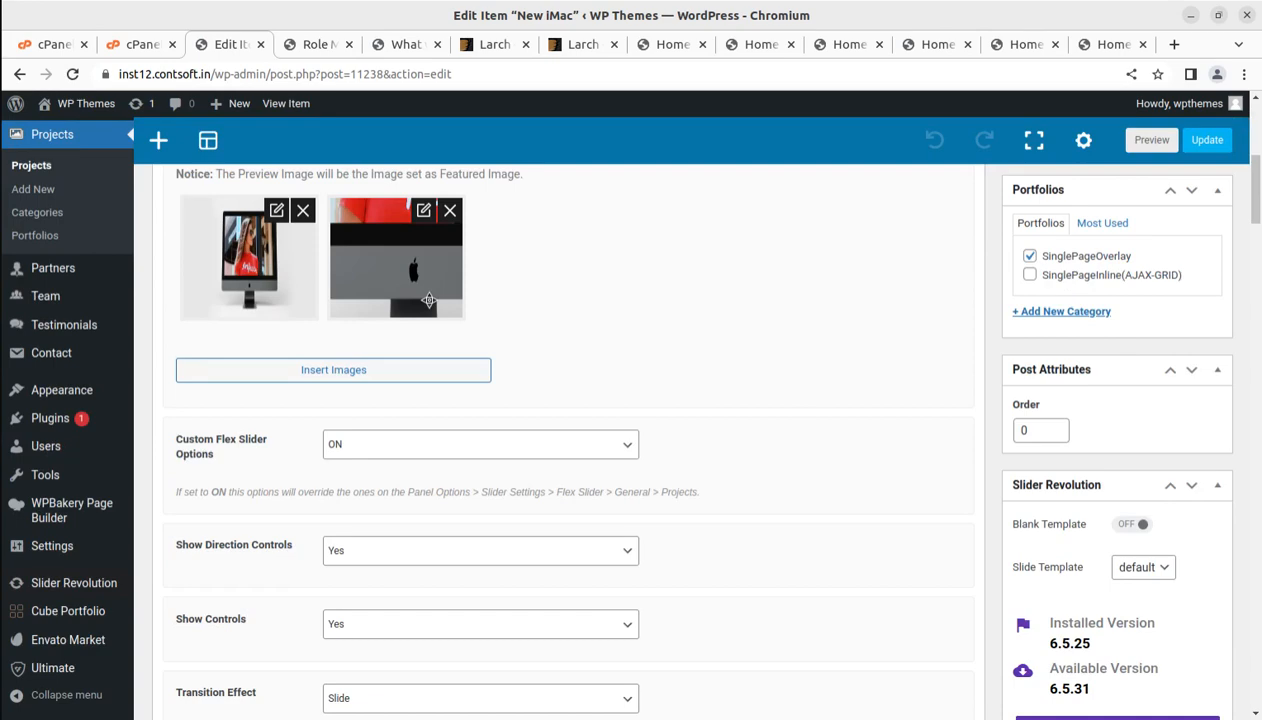
scroll(428, 300, up, 5)
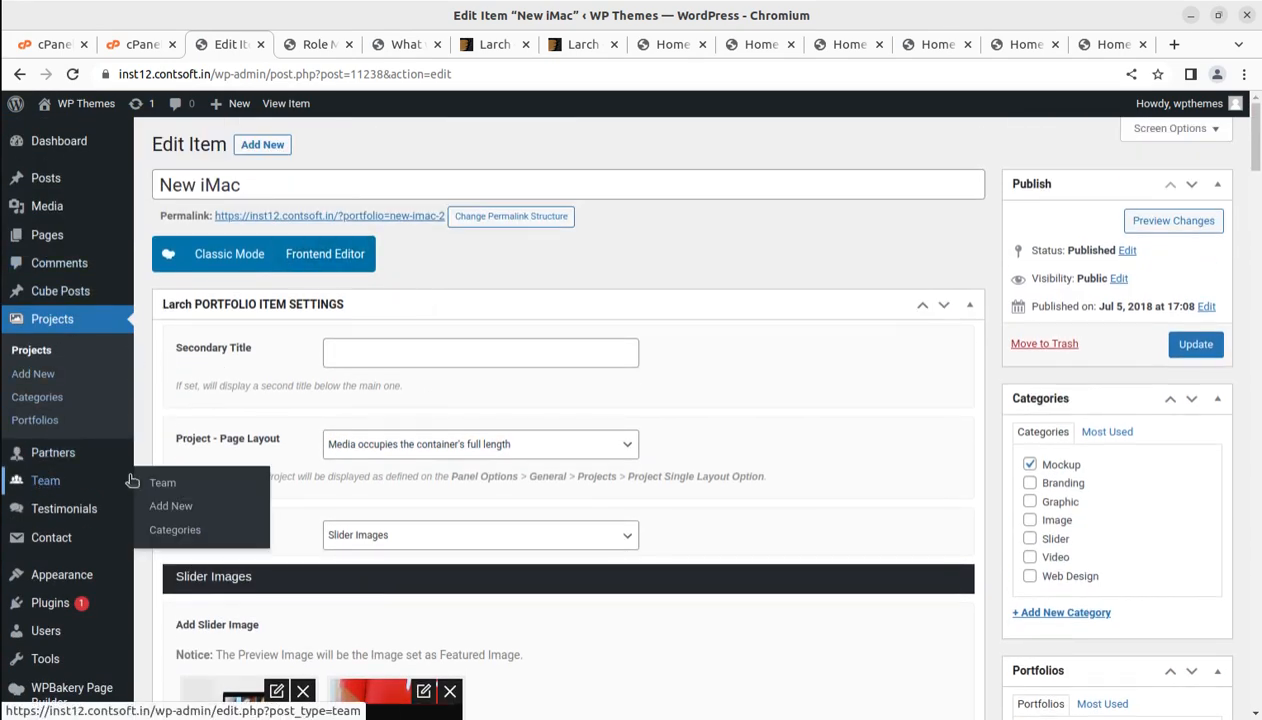
Open the team member in the CEO category for editing and examine the page builder layout of the profile
click(157, 483)
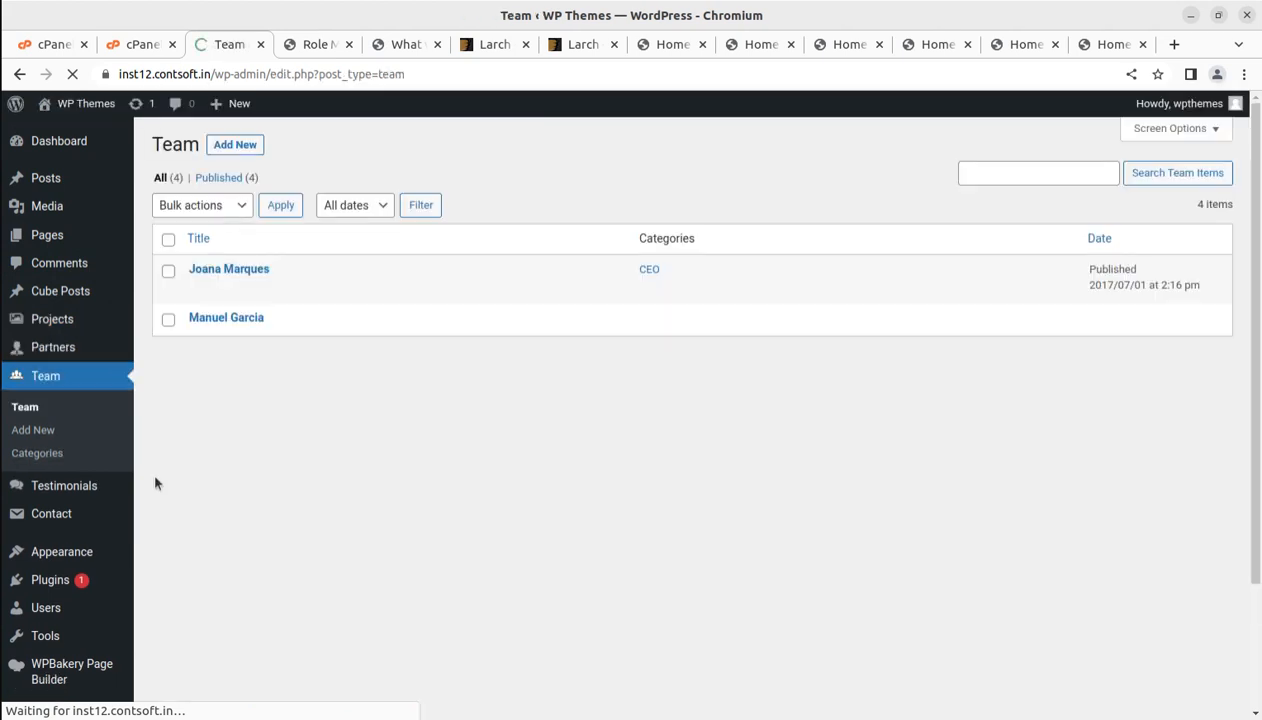
click(195, 289)
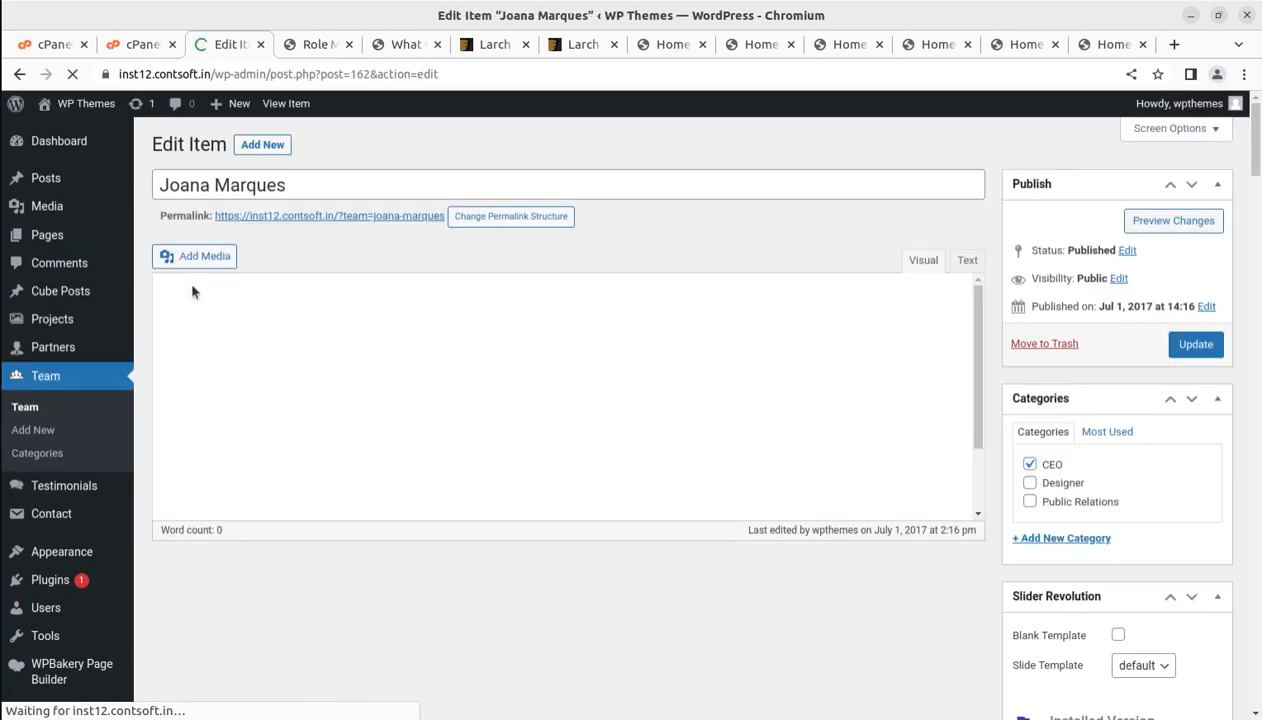
scroll(632, 443, down, 1)
scroll(632, 443, down, 3)
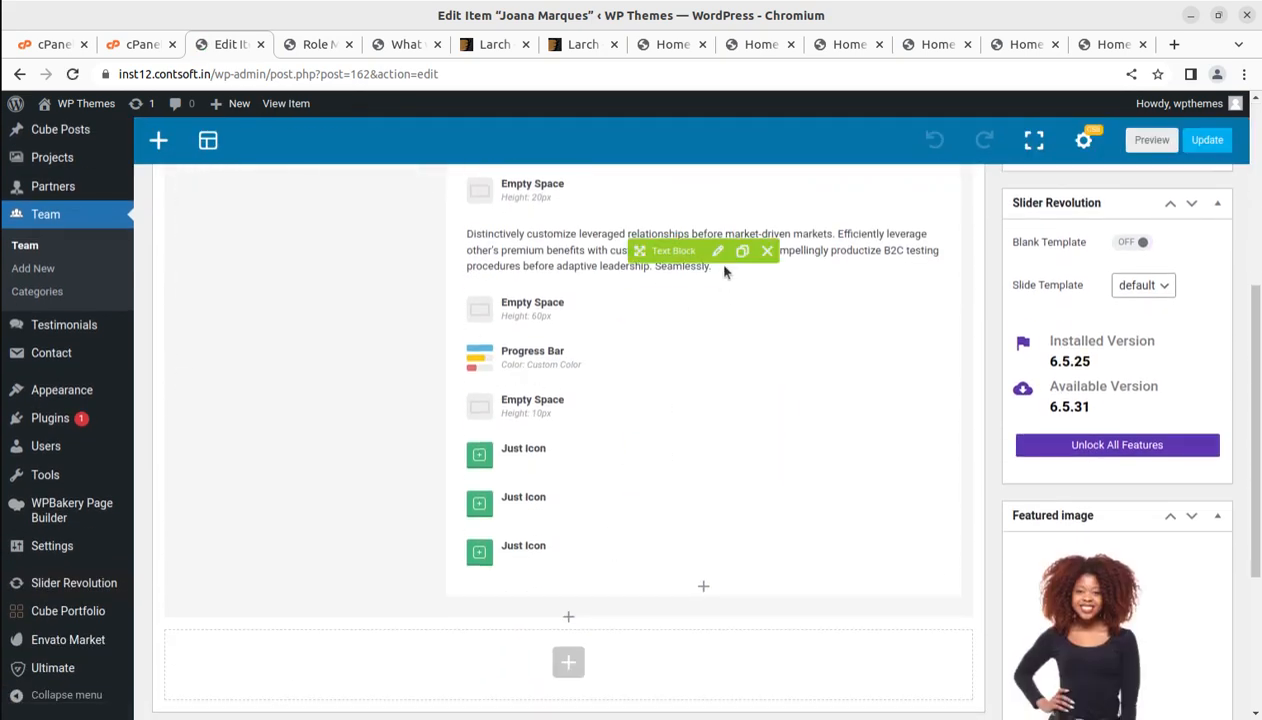
scroll(685, 371, up, 1)
scroll(685, 371, up, 1)
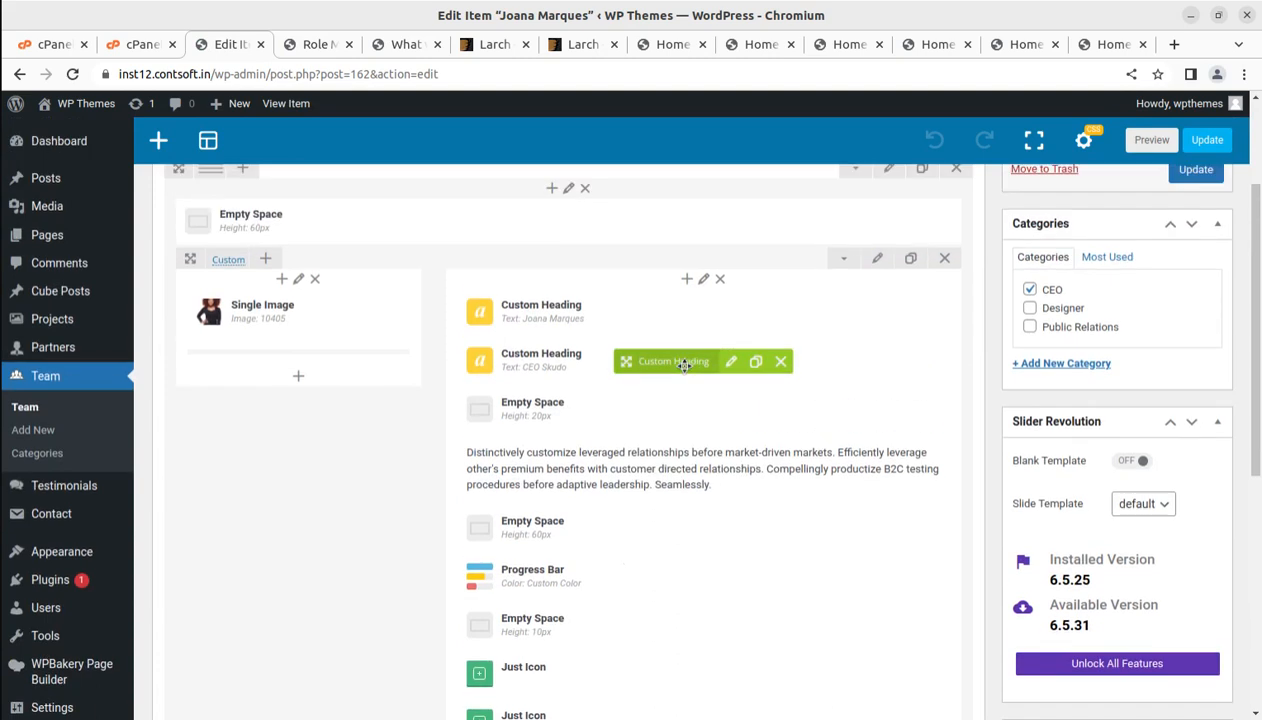
scroll(660, 350, up, 2)
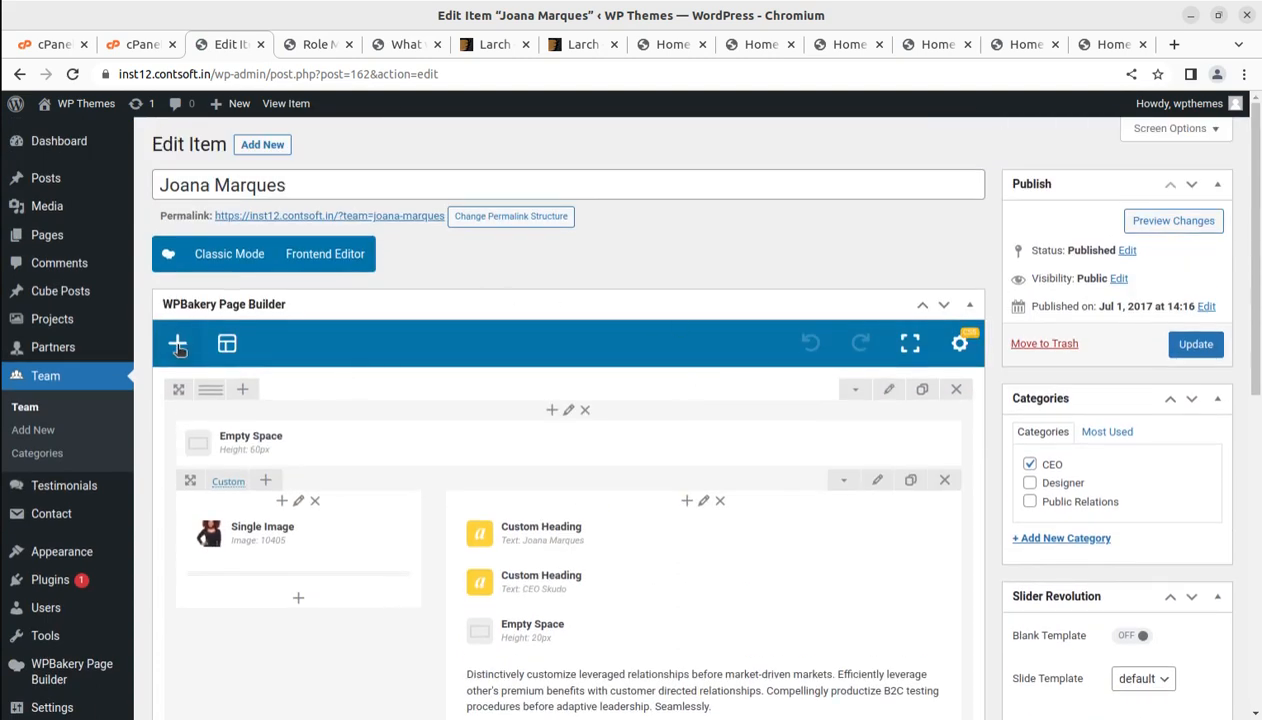
scroll(582, 365, down, 2)
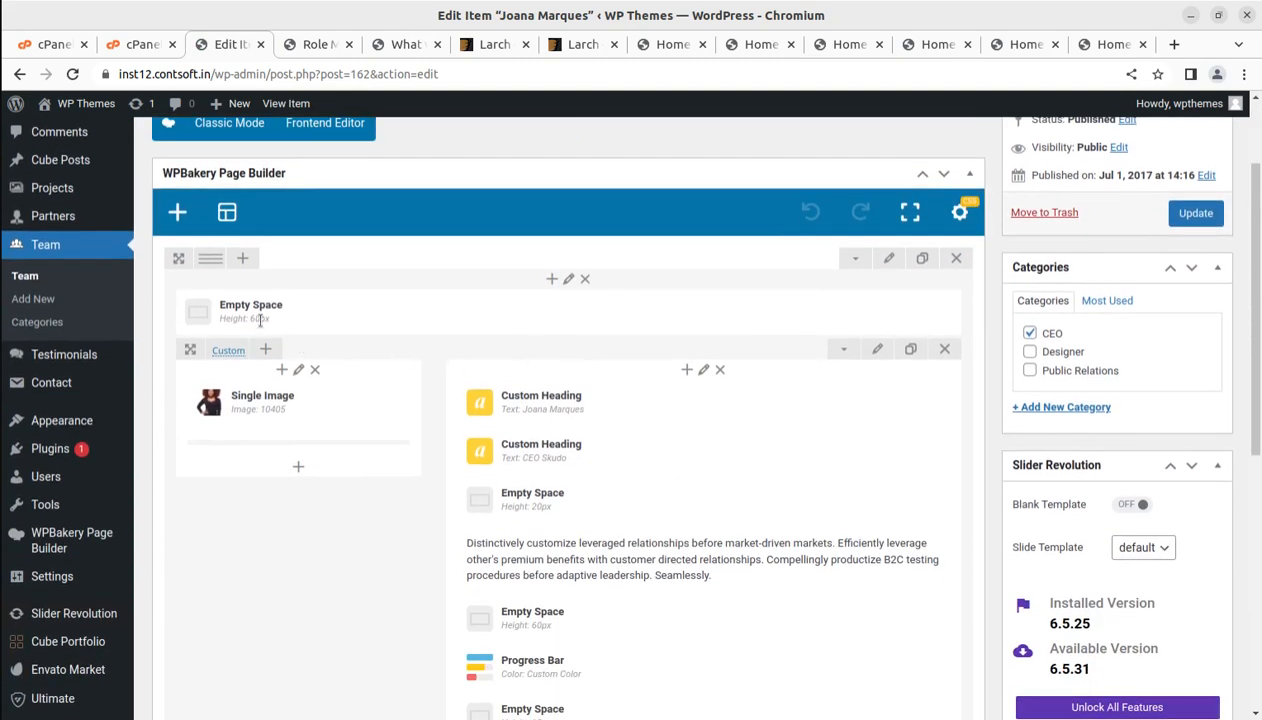
Open the Testimonials list and look through its items
mouse_move(80, 355)
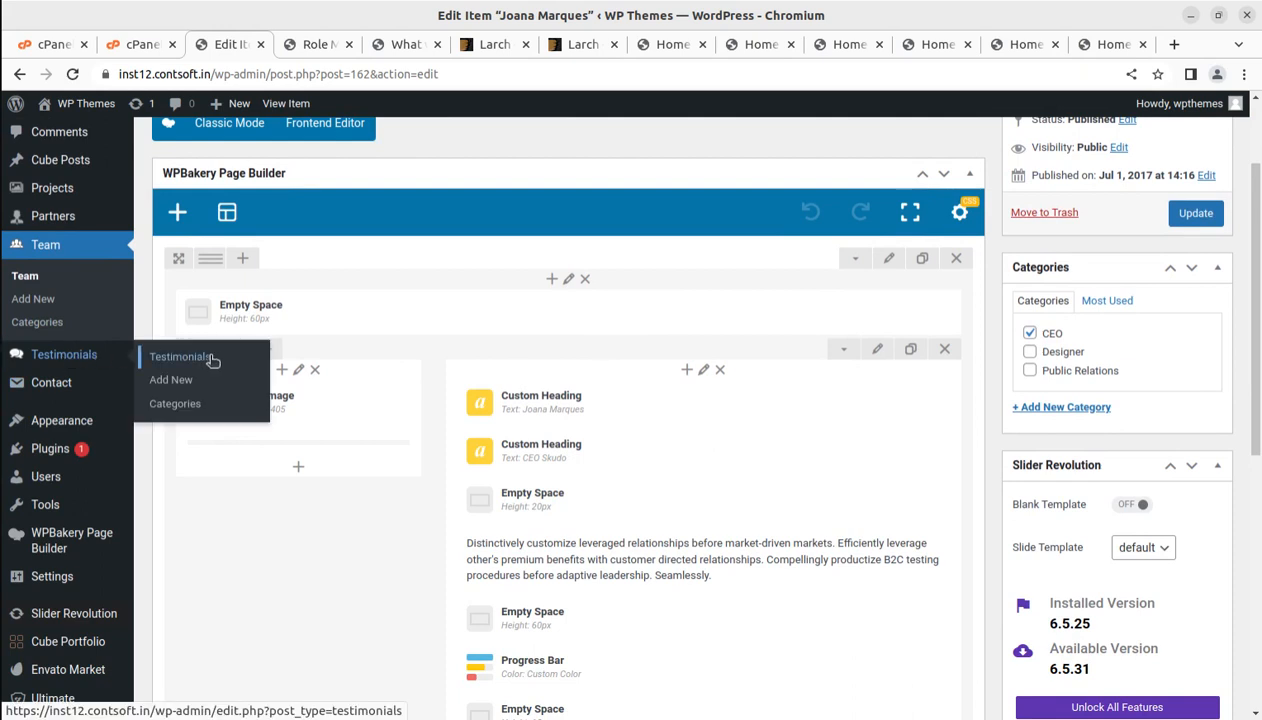
click(204, 359)
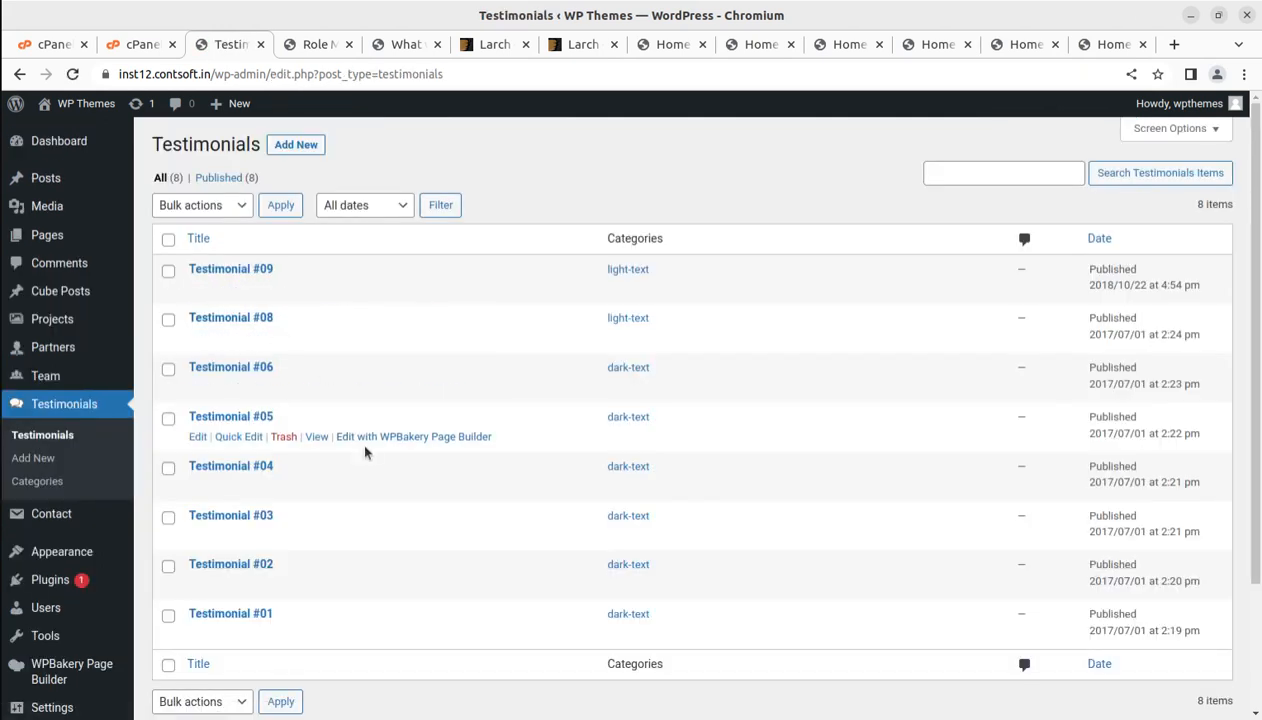
scroll(355, 440, down, 3)
scroll(353, 444, up, 3)
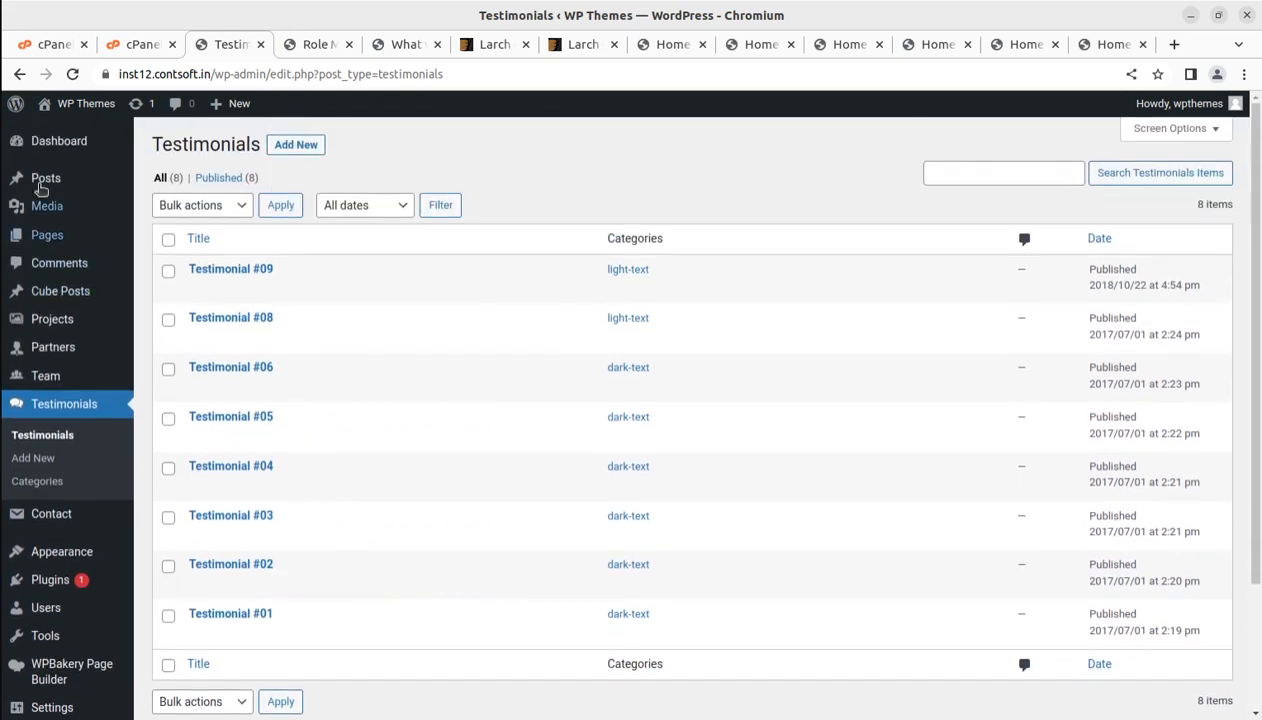
Visit the site's front page in a new tab, closing the Role Manager page, and open it in the WPBakery frontend editor
mouse_move(50, 105)
middle_click(52, 136)
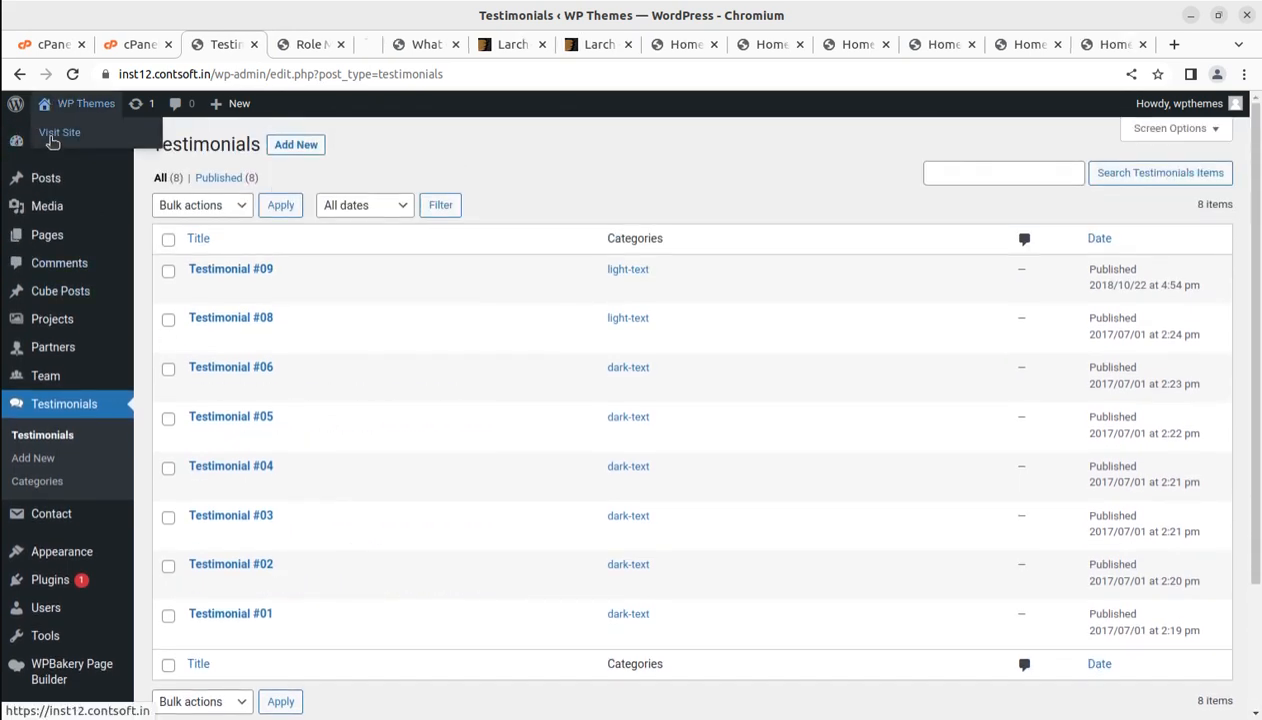
click(296, 46)
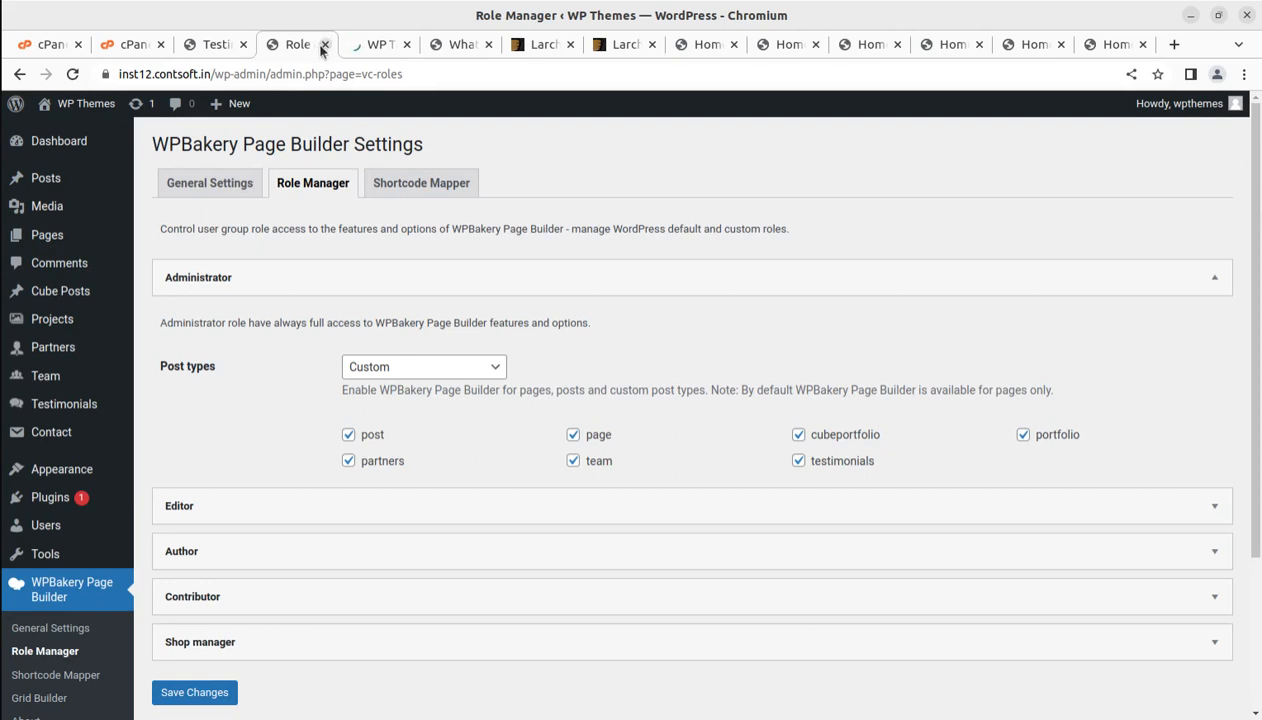
click(324, 44)
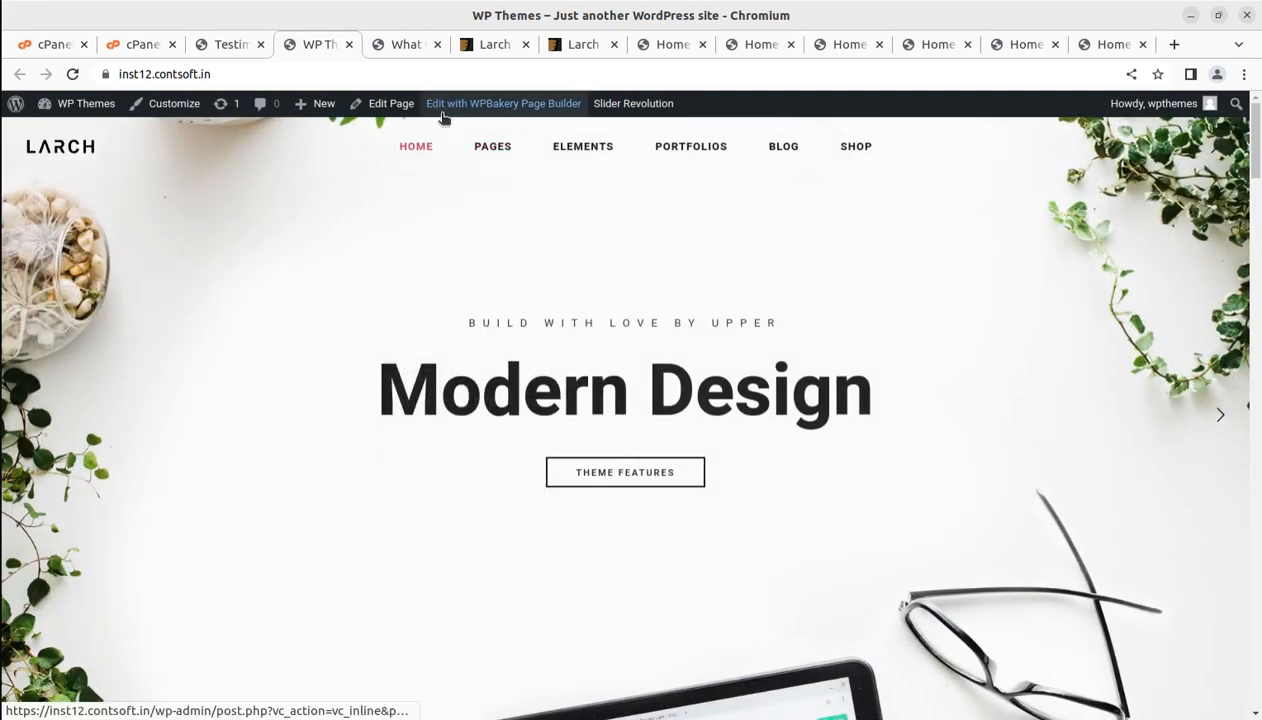
click(458, 108)
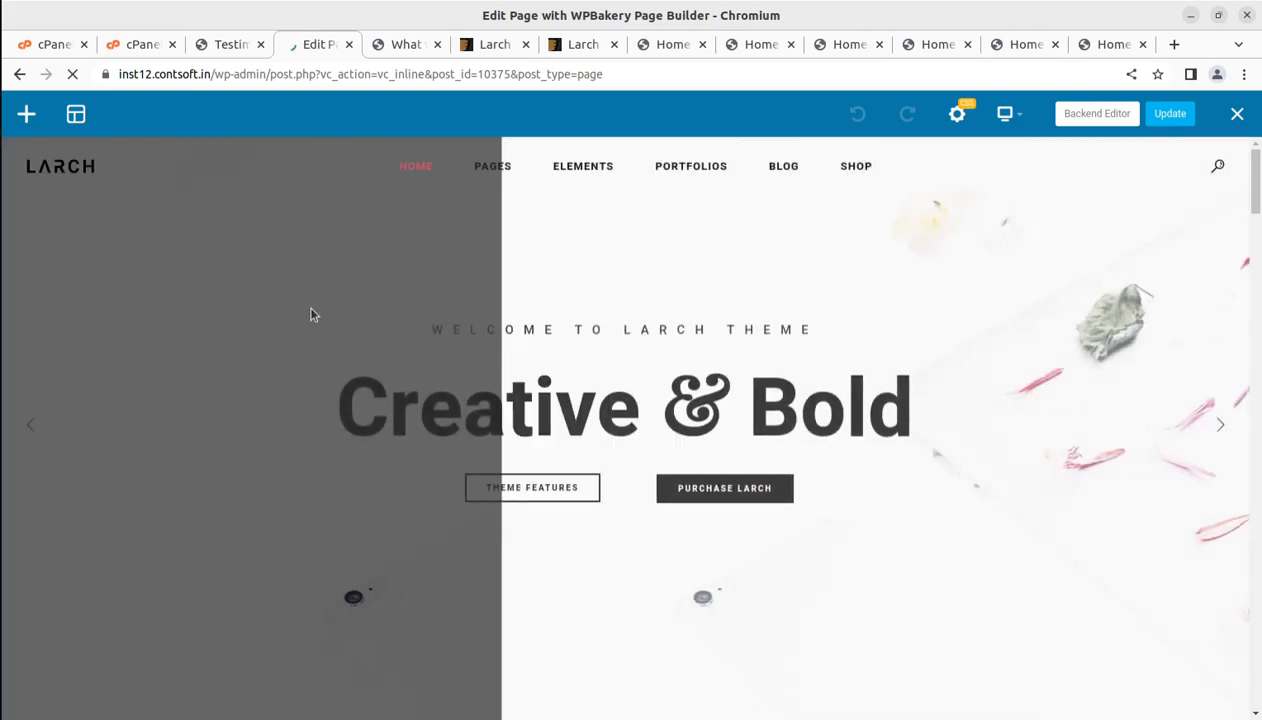
Look through the home page sections in the frontend editor, opening and closing the settings of the Visual Page Builder info box
scroll(364, 360, down, 2)
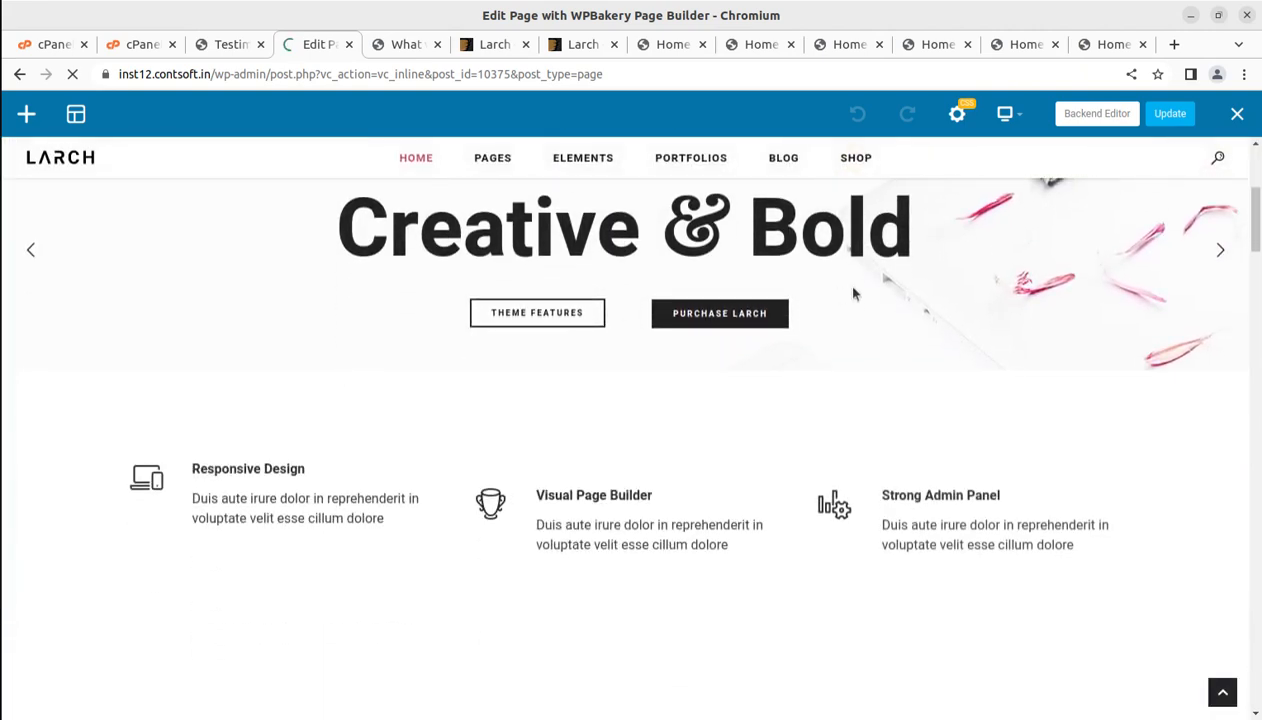
scroll(704, 411, down, 2)
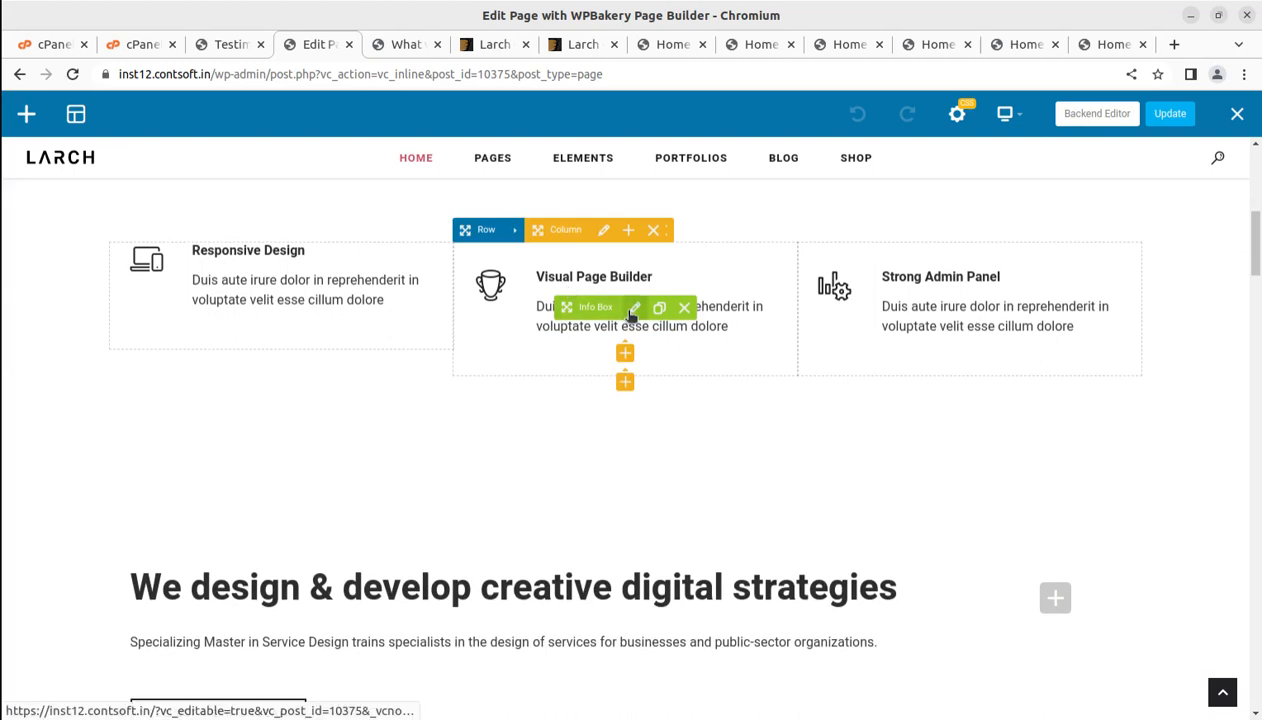
click(632, 308)
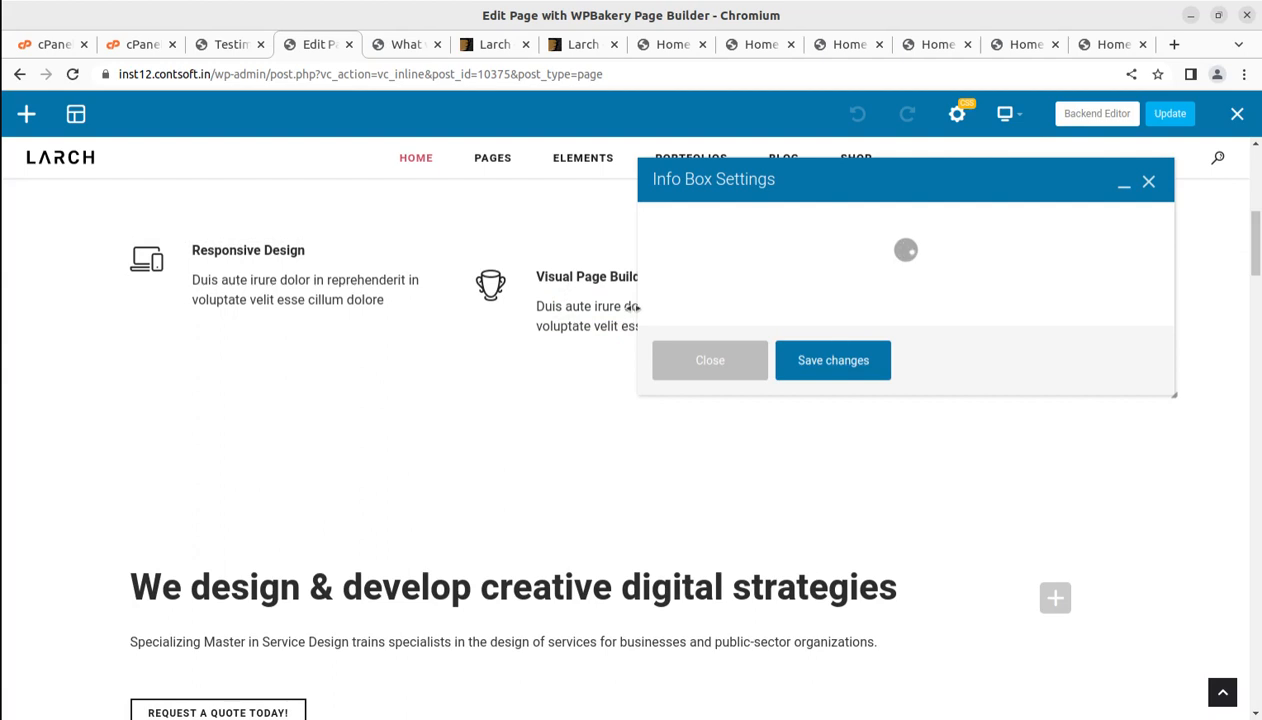
click(1148, 183)
scroll(420, 495, down, 3)
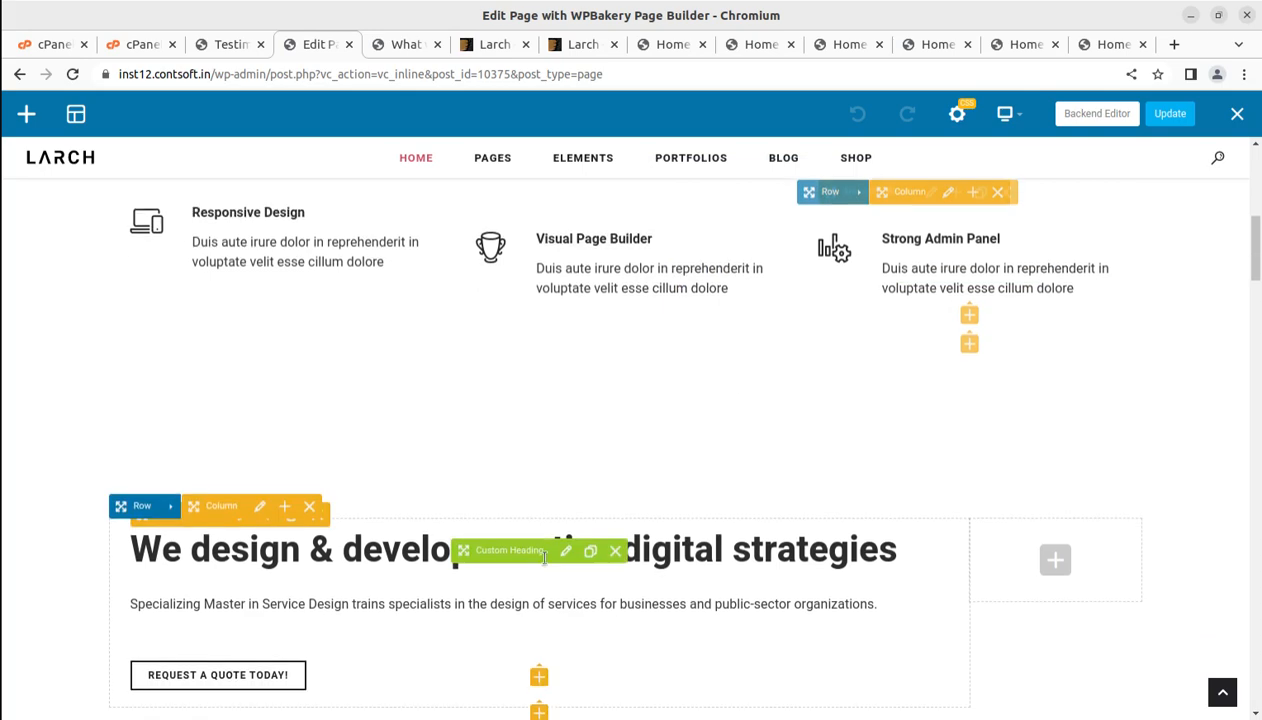
scroll(420, 495, down, 5)
scroll(424, 496, up, 6)
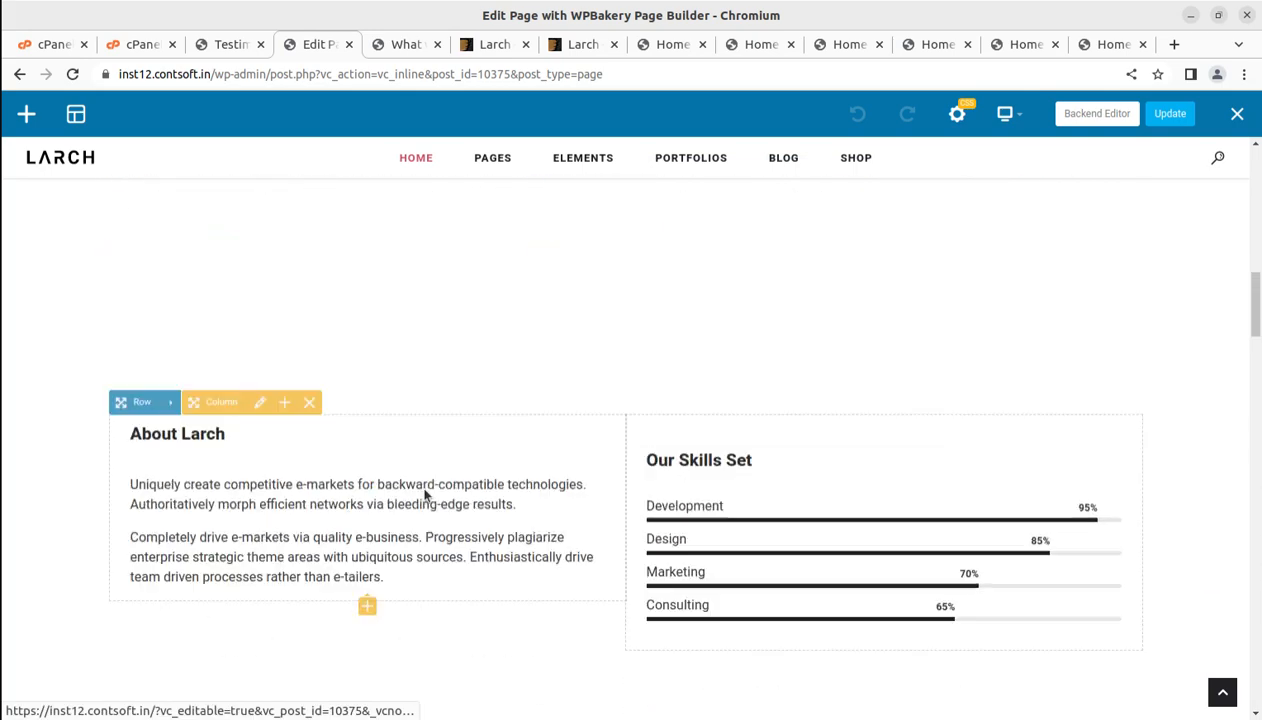
scroll(424, 496, up, 5)
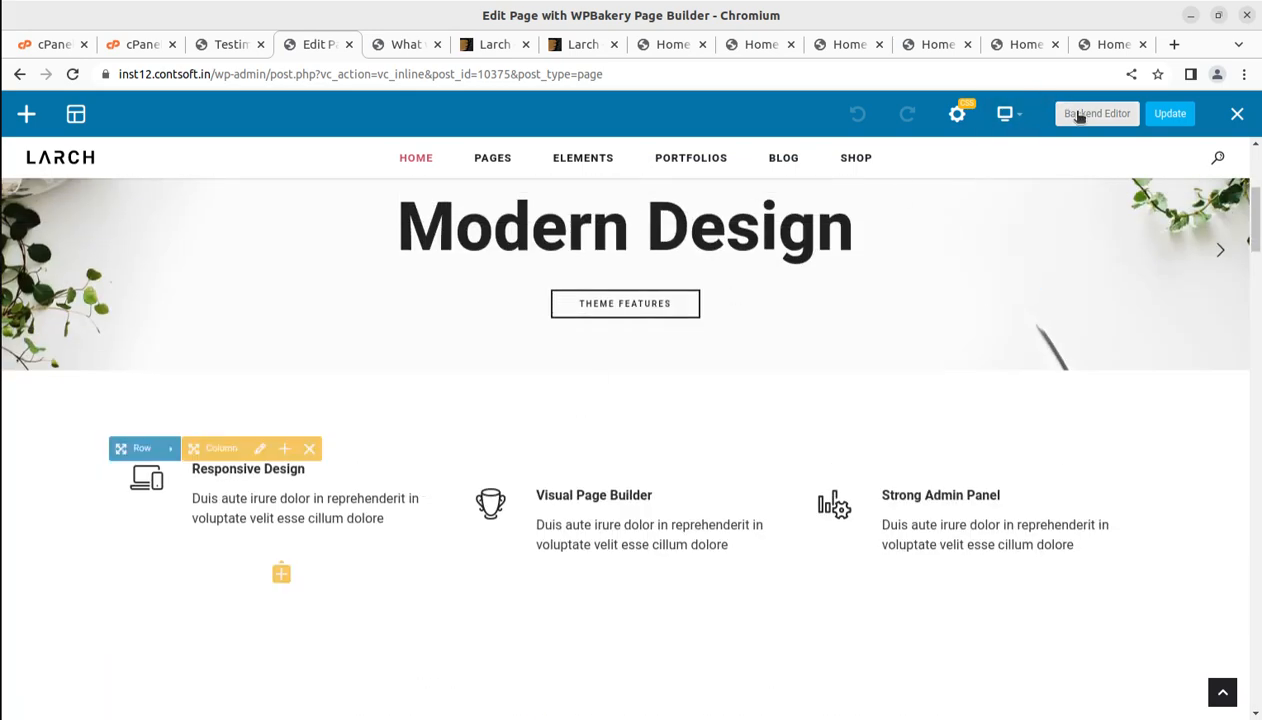
Switch the home page to the backend editor and review its Larch homepage style, slider and parallax settings above the builder
click(1078, 117)
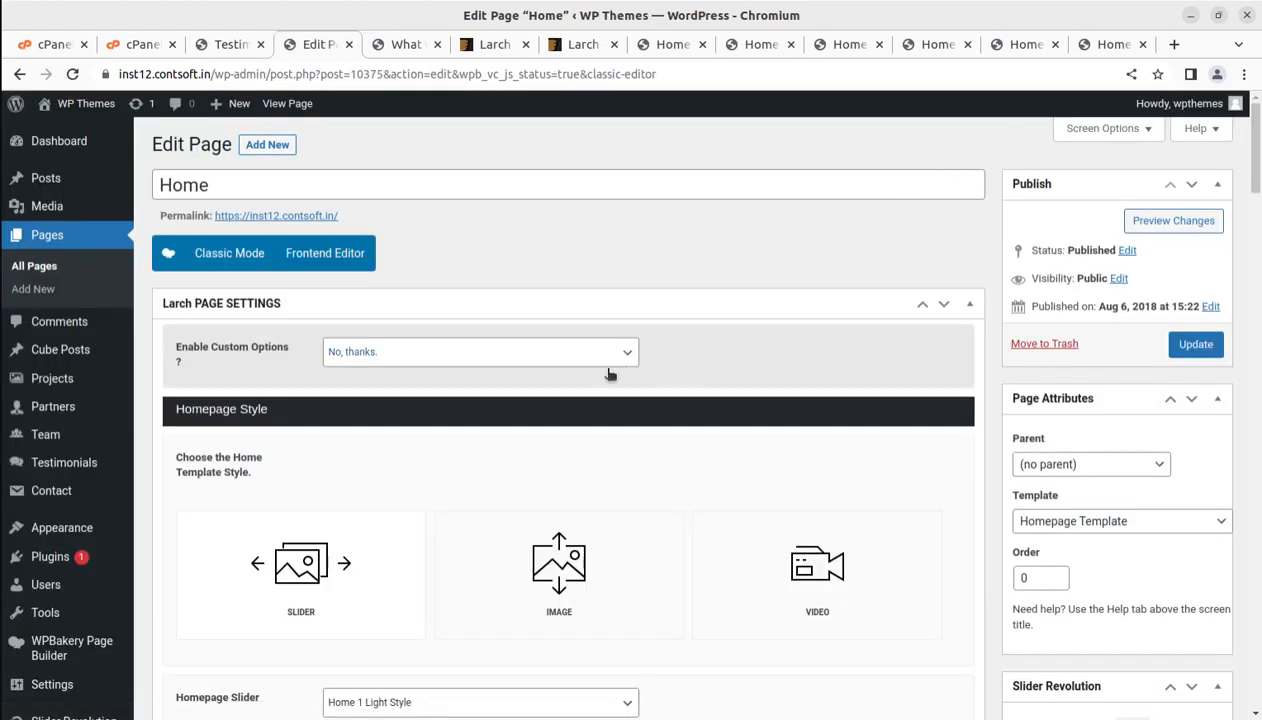
scroll(528, 465, down, 2)
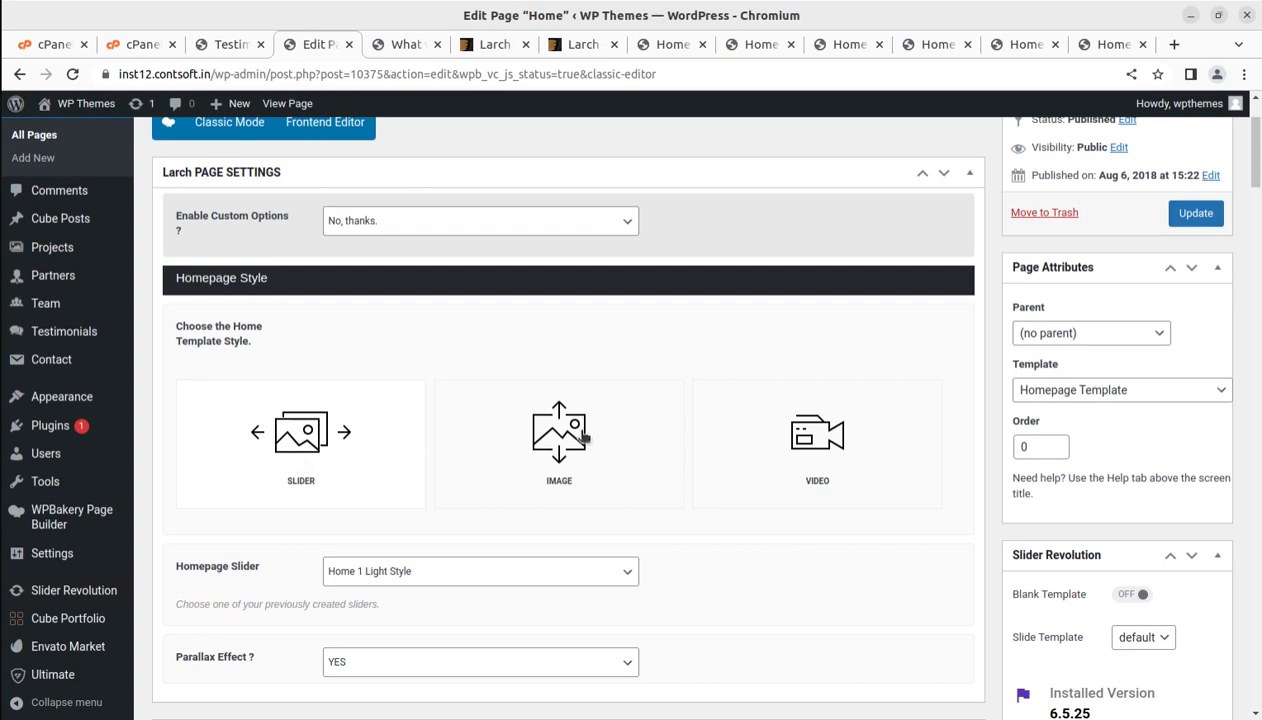
scroll(815, 447, down, 5)
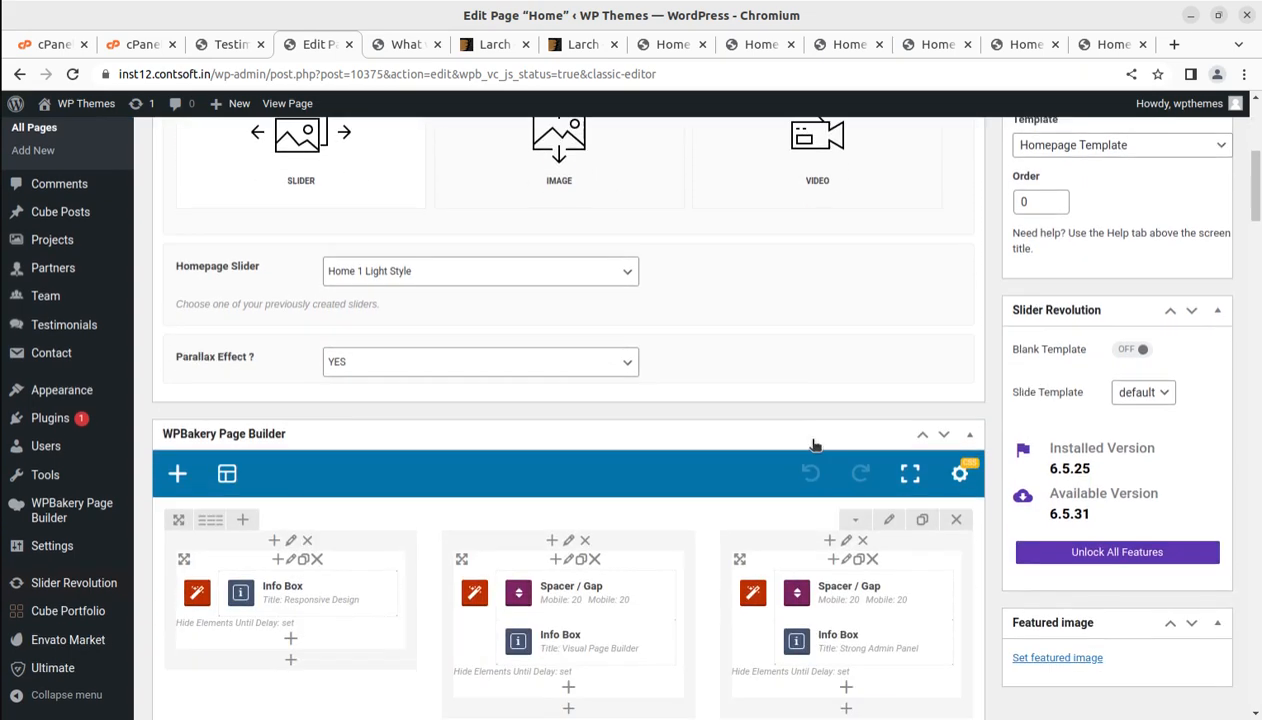
scroll(813, 447, up, 4)
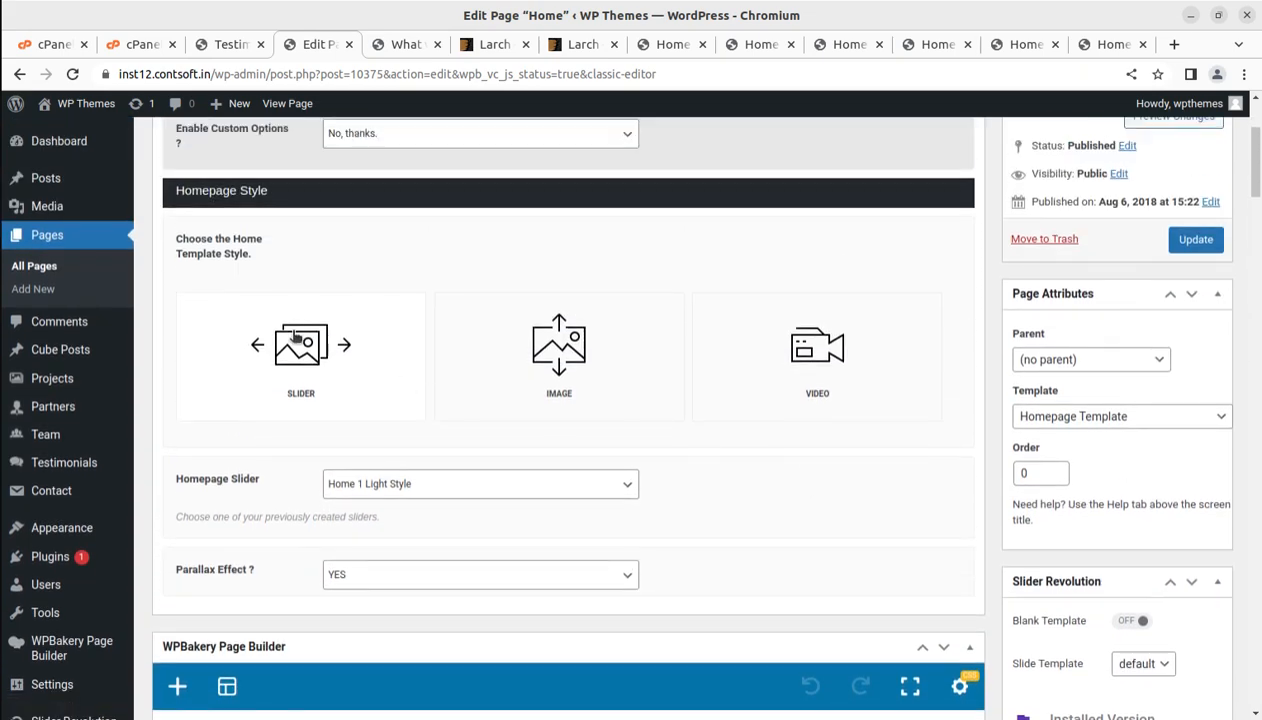
scroll(411, 422, down, 4)
scroll(413, 423, down, 2)
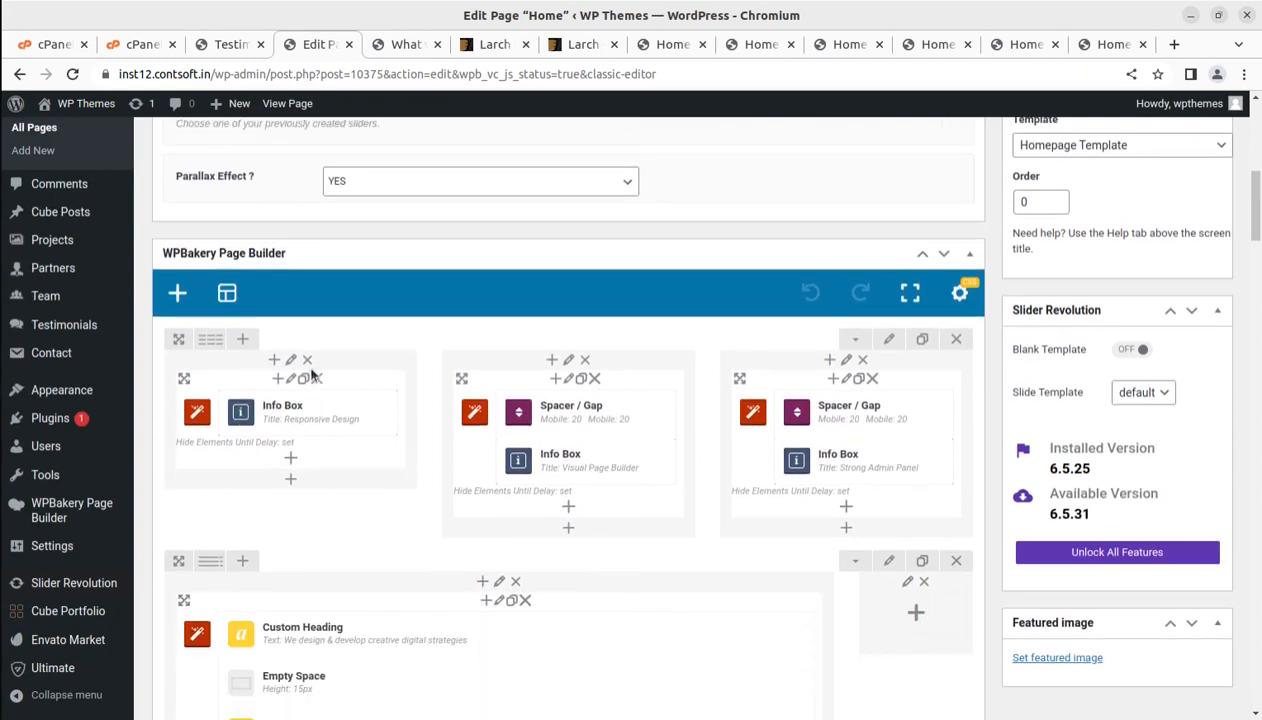
scroll(340, 256, up, 1)
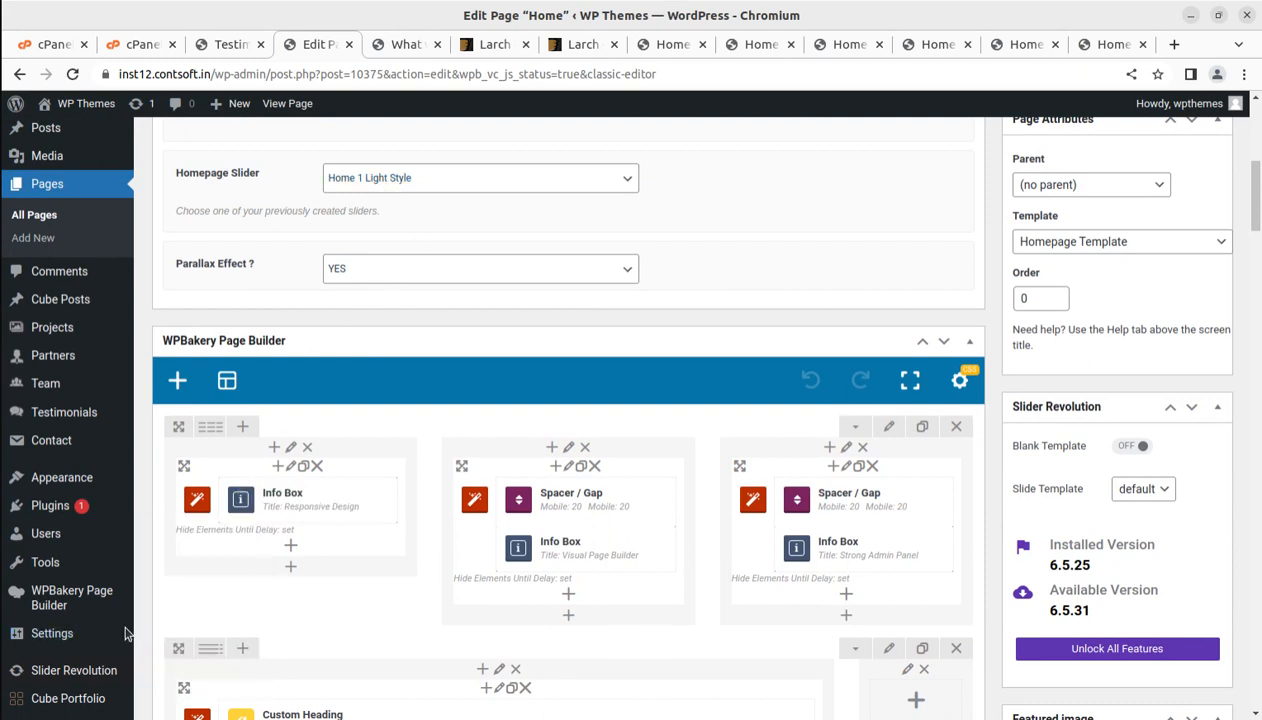
Open Slider Revolution in a new tab and browse its module list through to page 3
middle_click(75, 680)
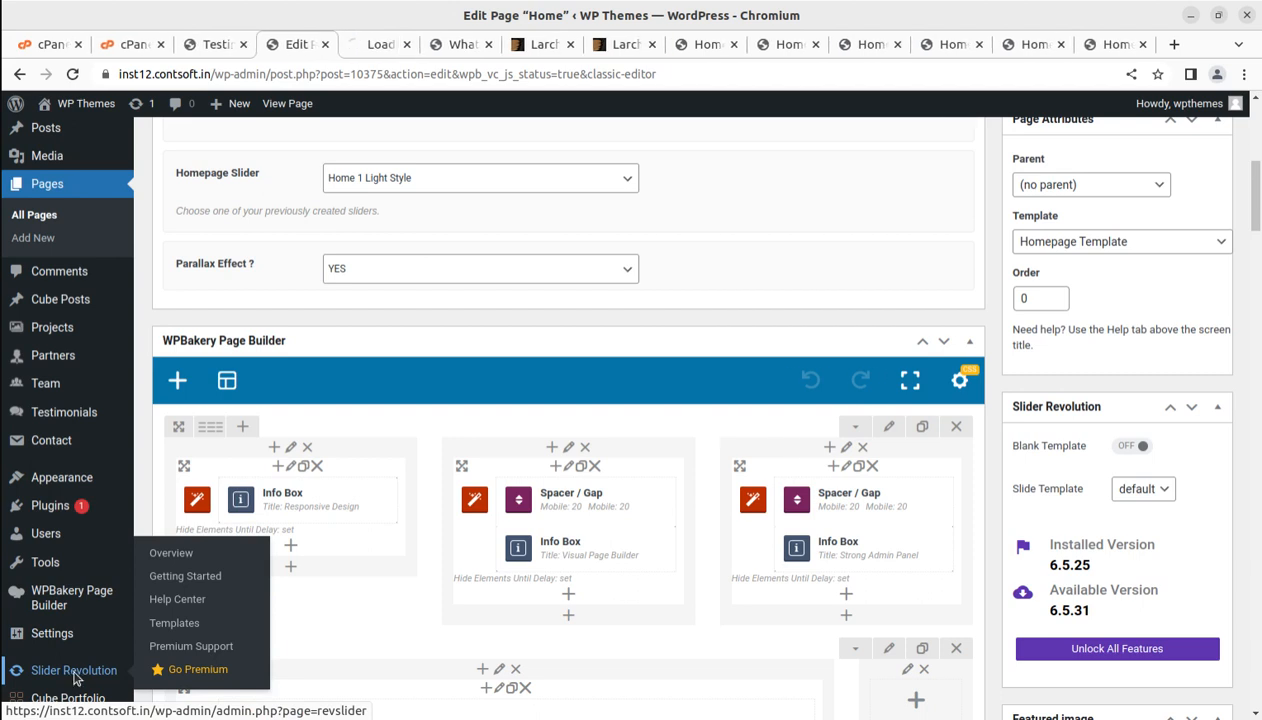
click(366, 46)
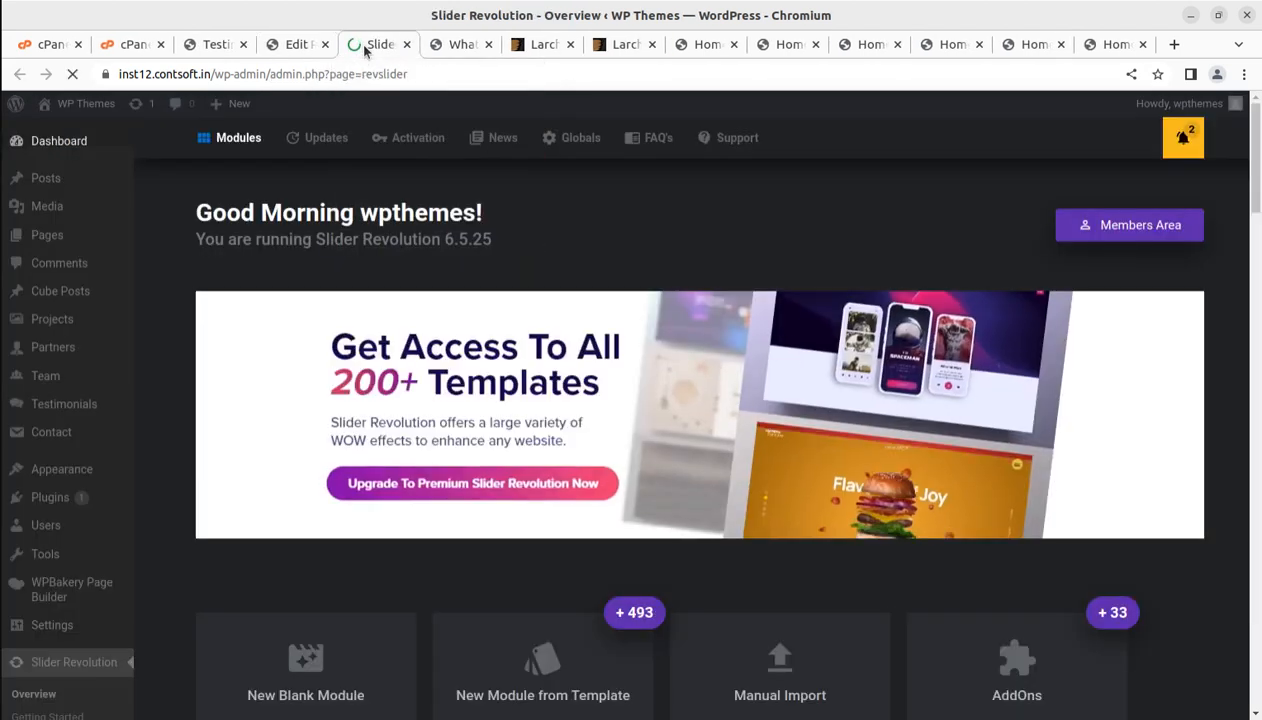
scroll(428, 616, down, 5)
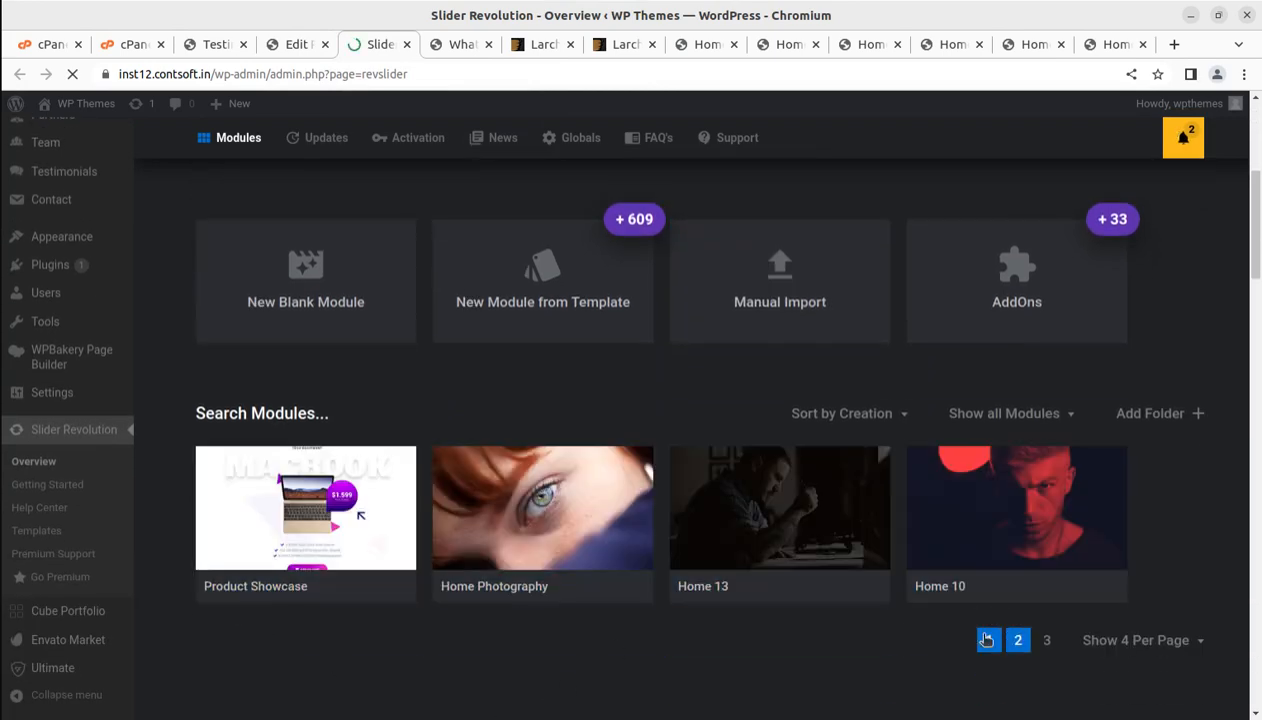
click(1017, 642)
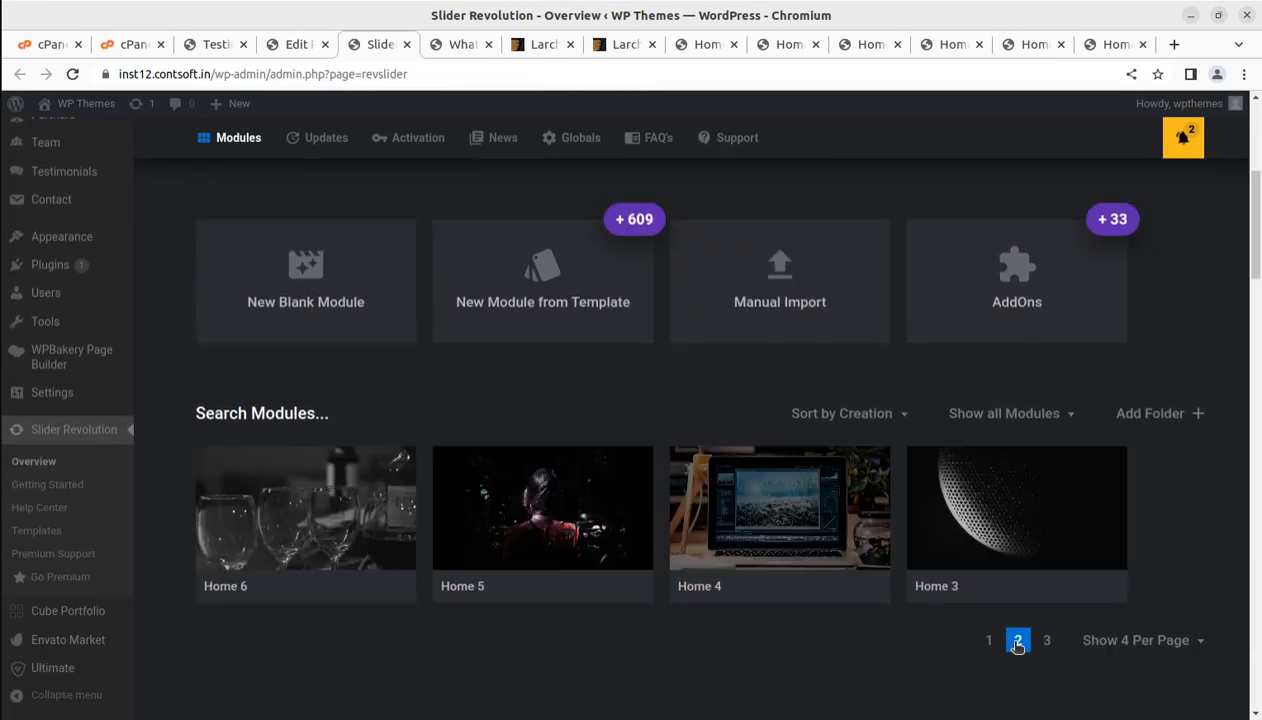
click(1047, 642)
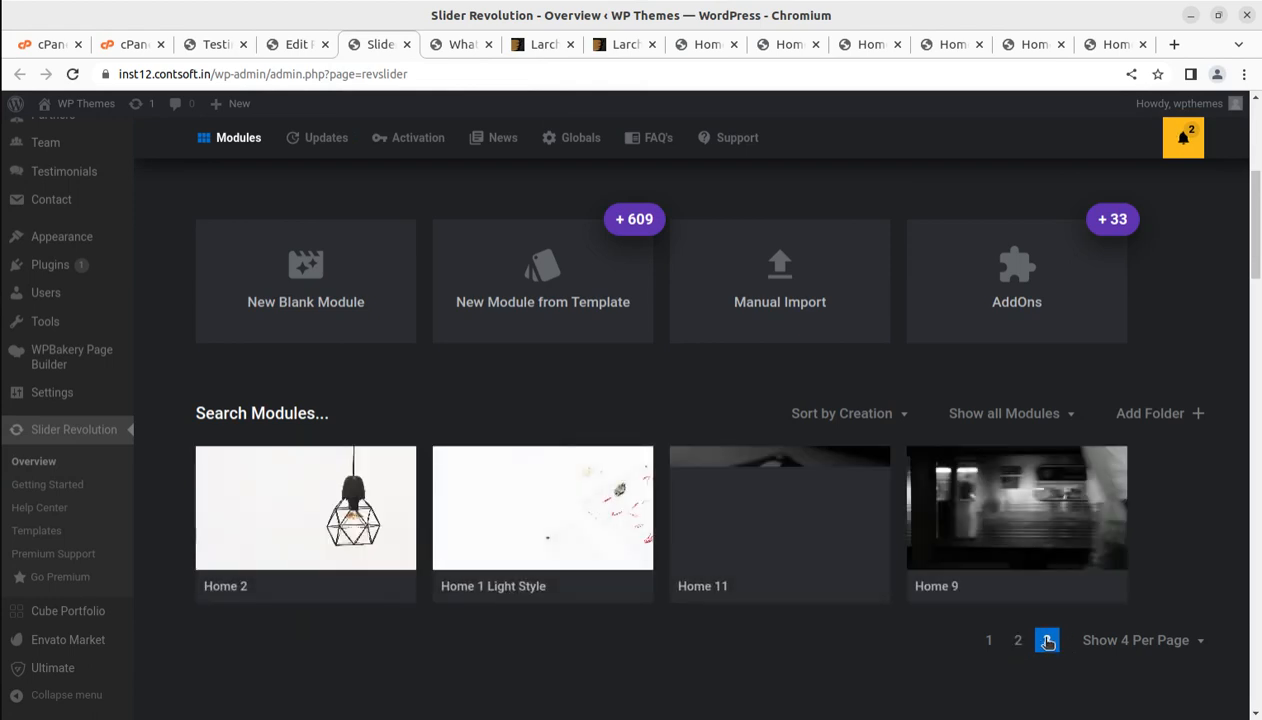
Show the actions for the Home 1 Light Style module and open the module in the slider editor
mouse_move(520, 505)
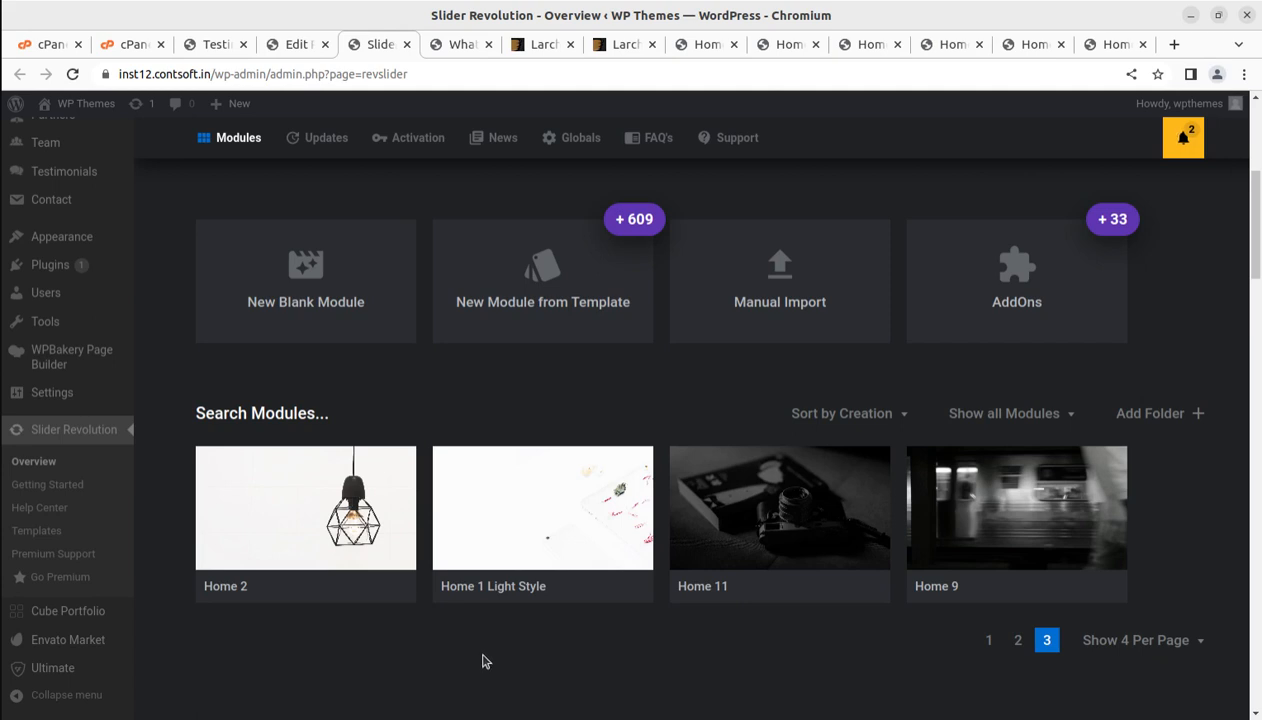
mouse_move(565, 578)
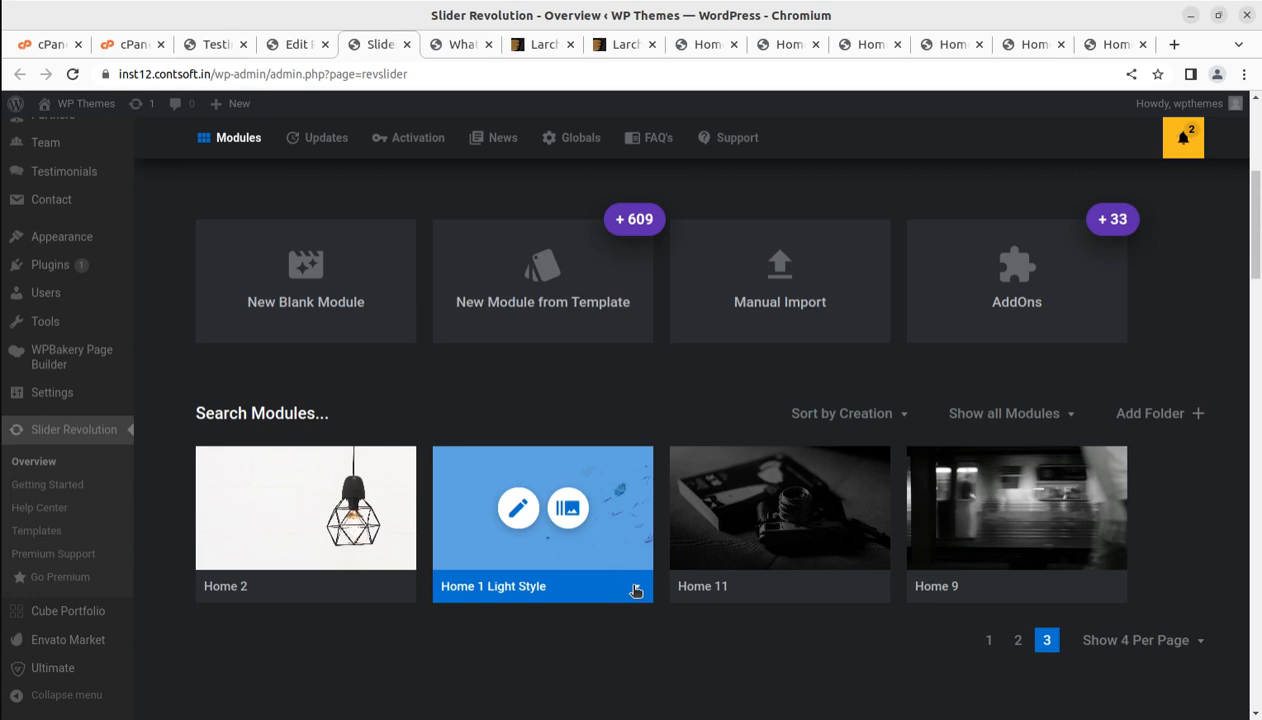
click(635, 588)
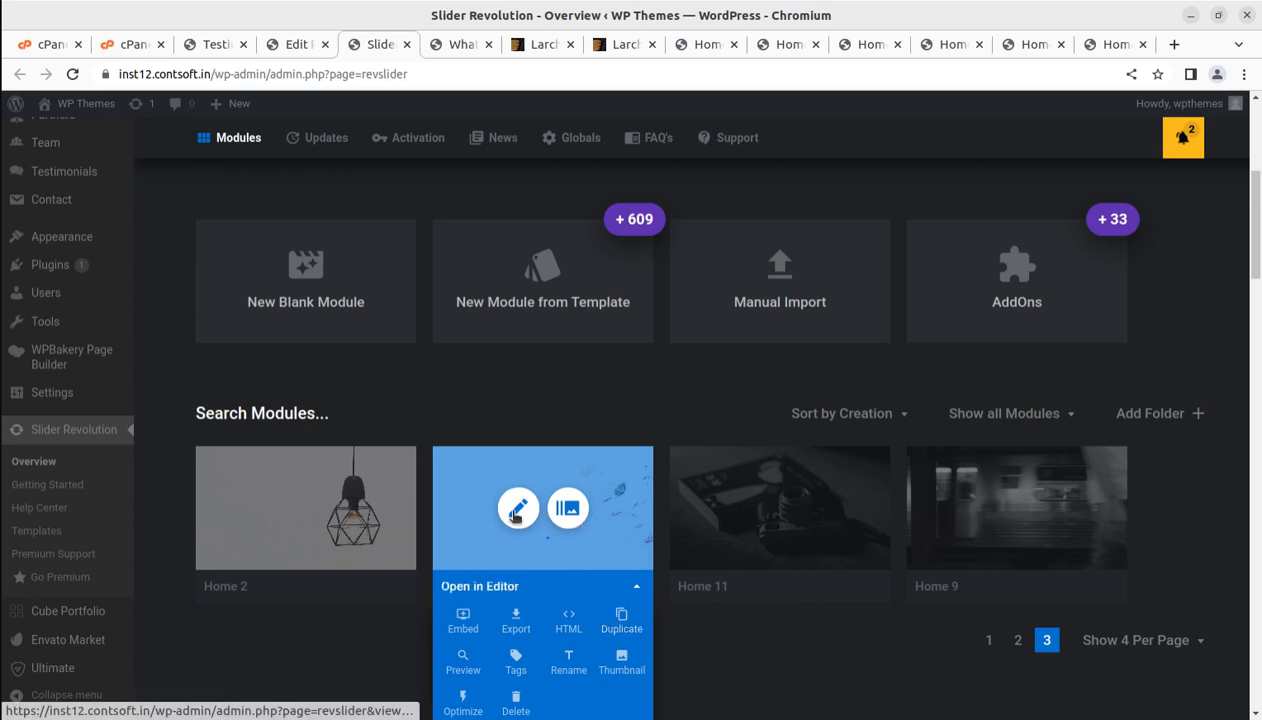
click(517, 508)
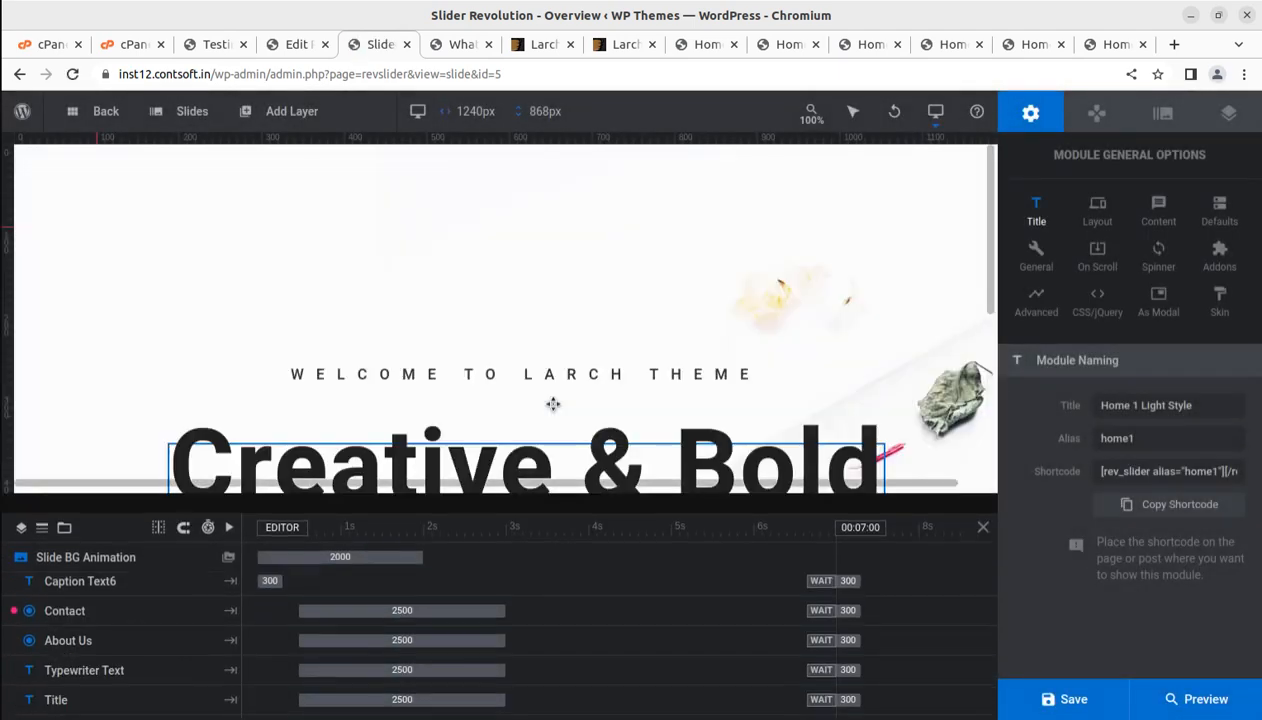
Inspect the "WELCOME TO LARCH THEME" layer by selecting its text content, and view the slide's background options
click(535, 374)
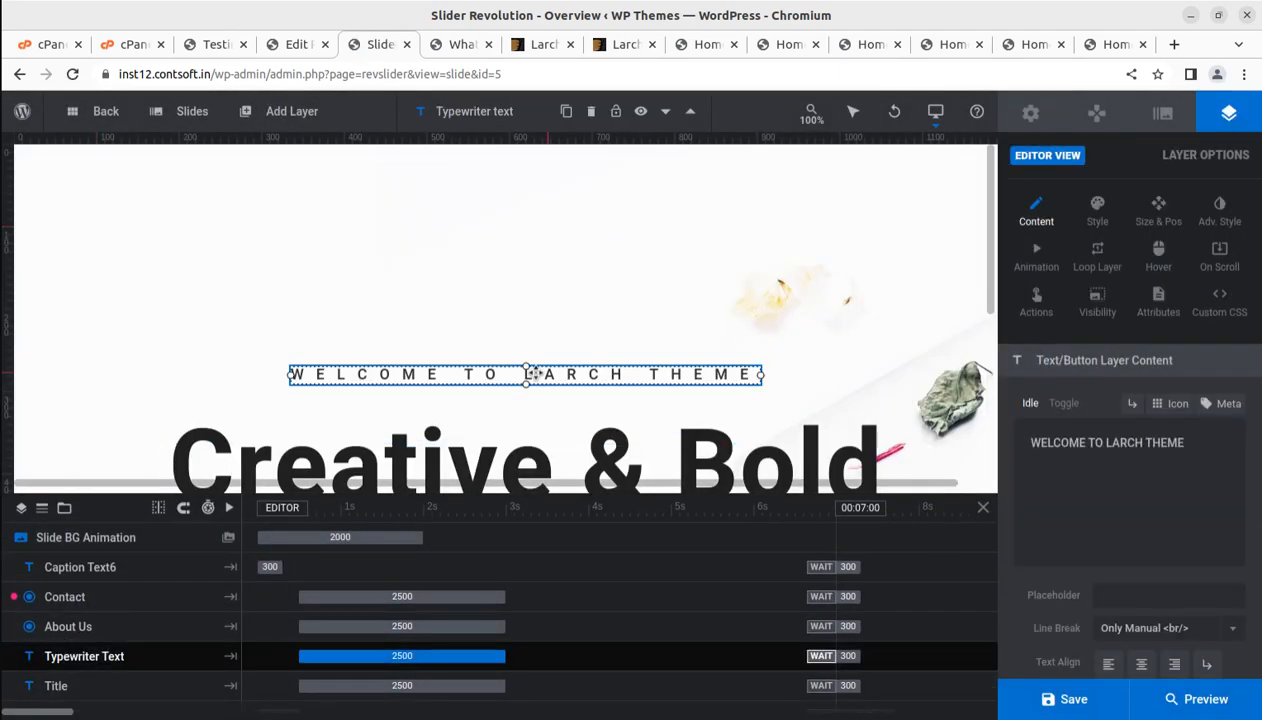
drag(1182, 442, 1019, 438)
scroll(960, 320, down, 2)
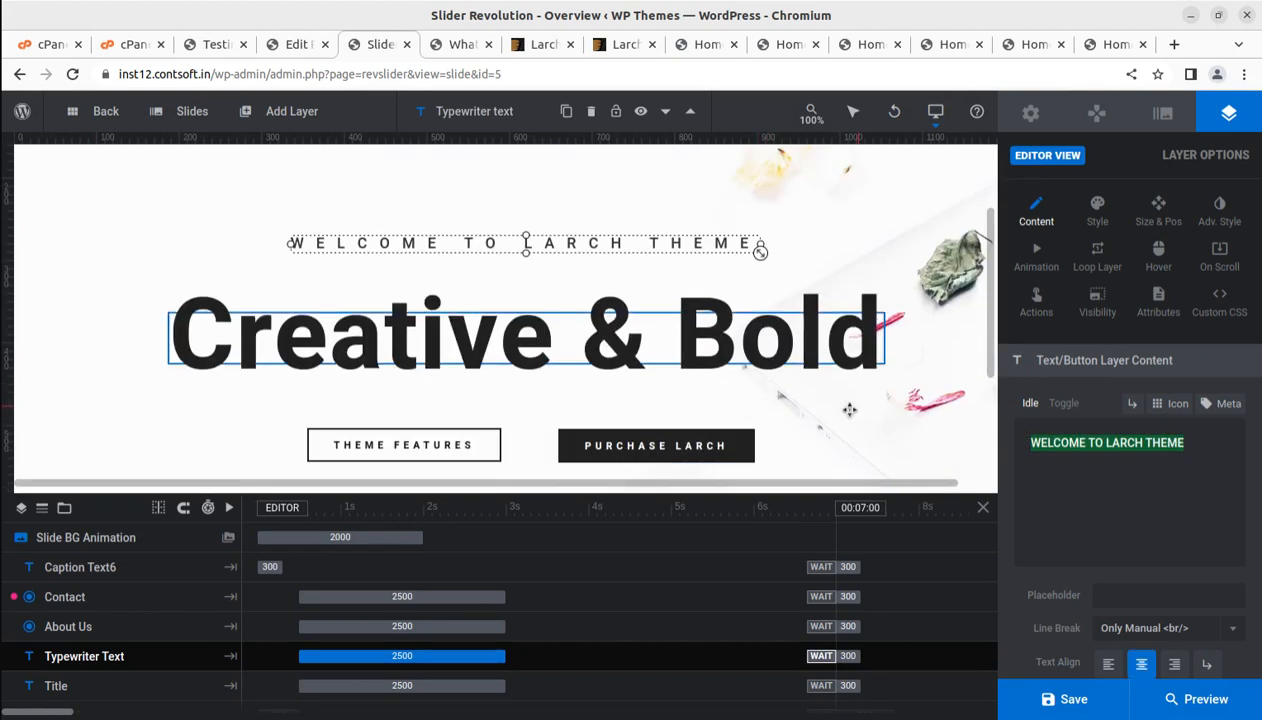
scroll(947, 345, up, 2)
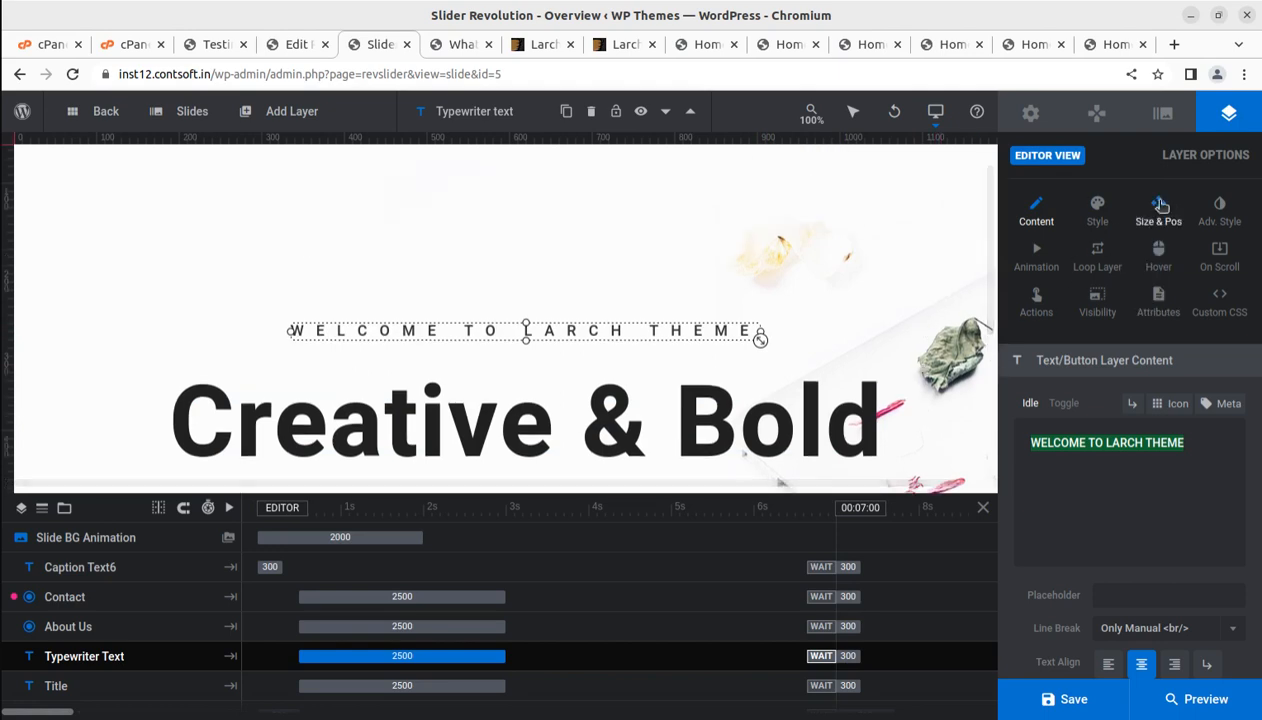
click(1162, 122)
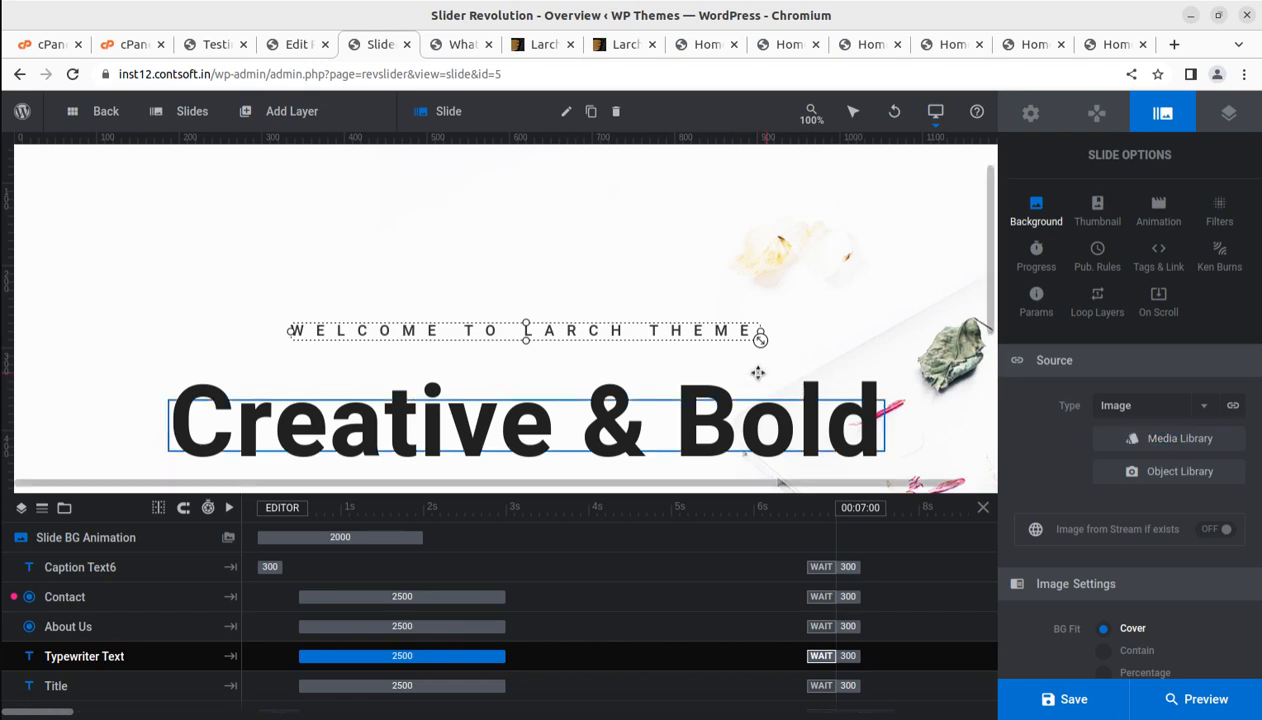
scroll(755, 377, down, 5)
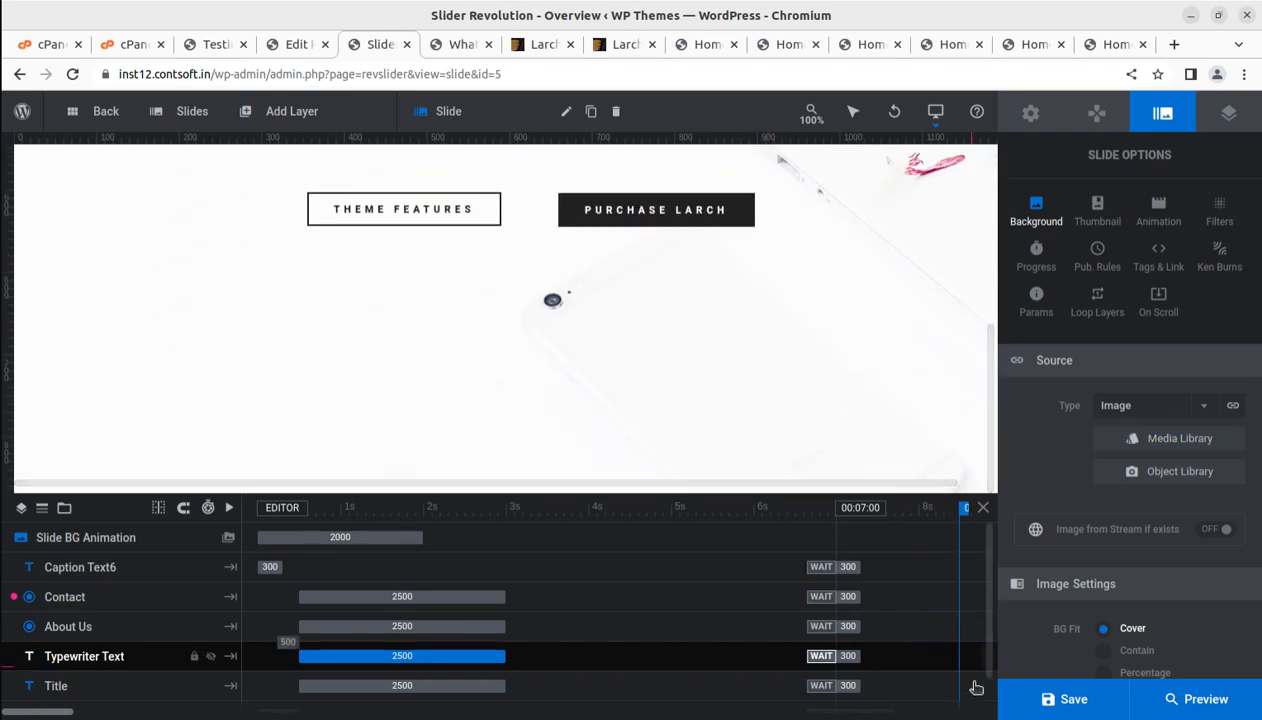
mouse_move(1053, 715)
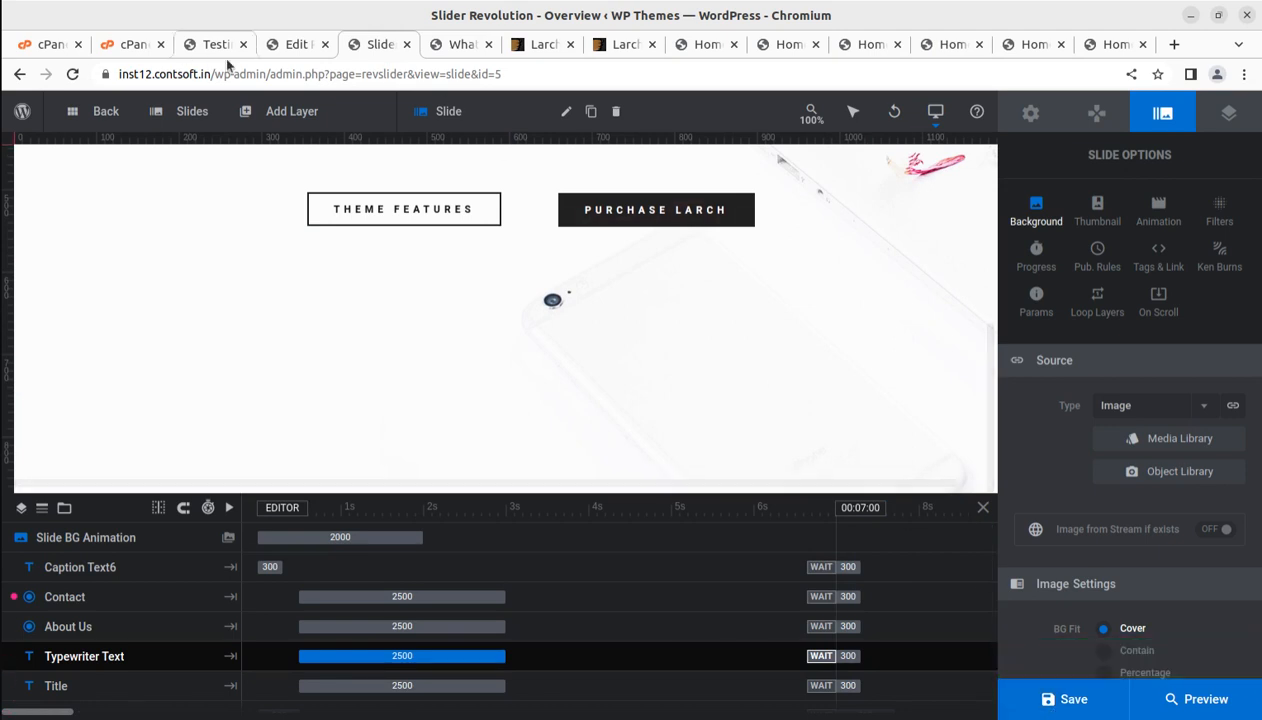
Return to the home page's backend editor and examine the builder rows from the info boxes down to the counters
click(296, 44)
scroll(639, 443, down, 4)
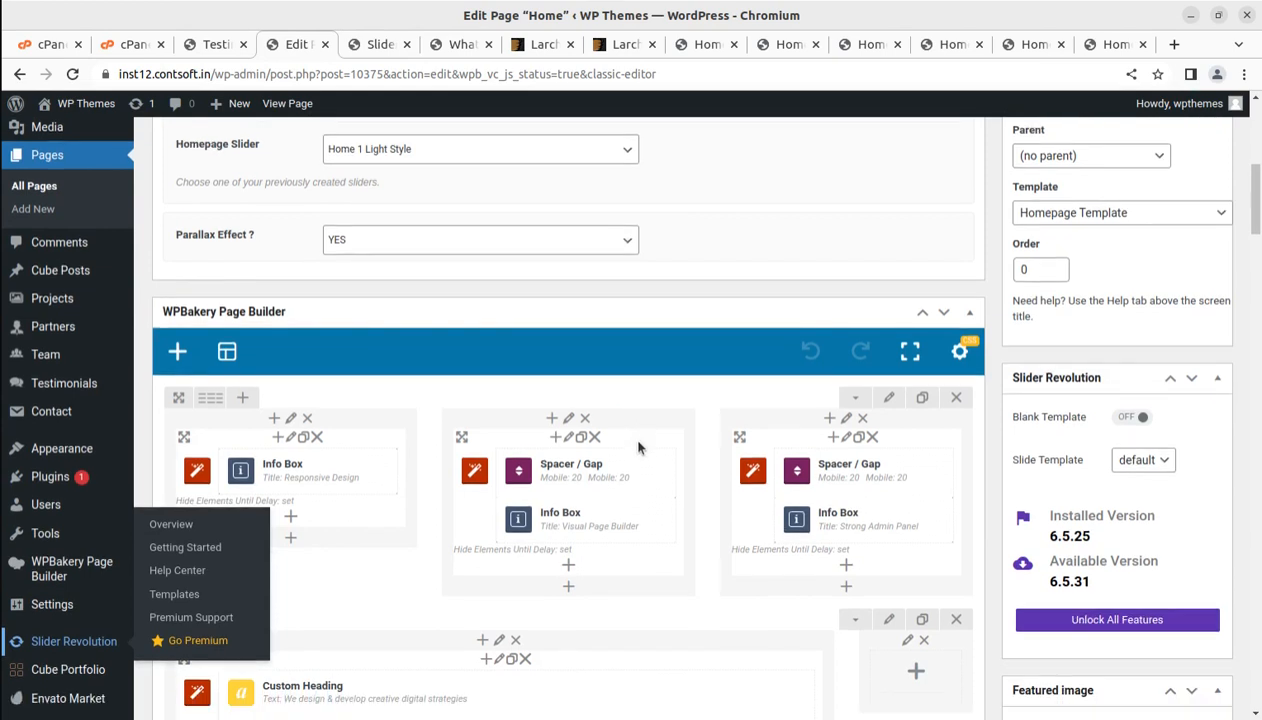
scroll(445, 515, down, 4)
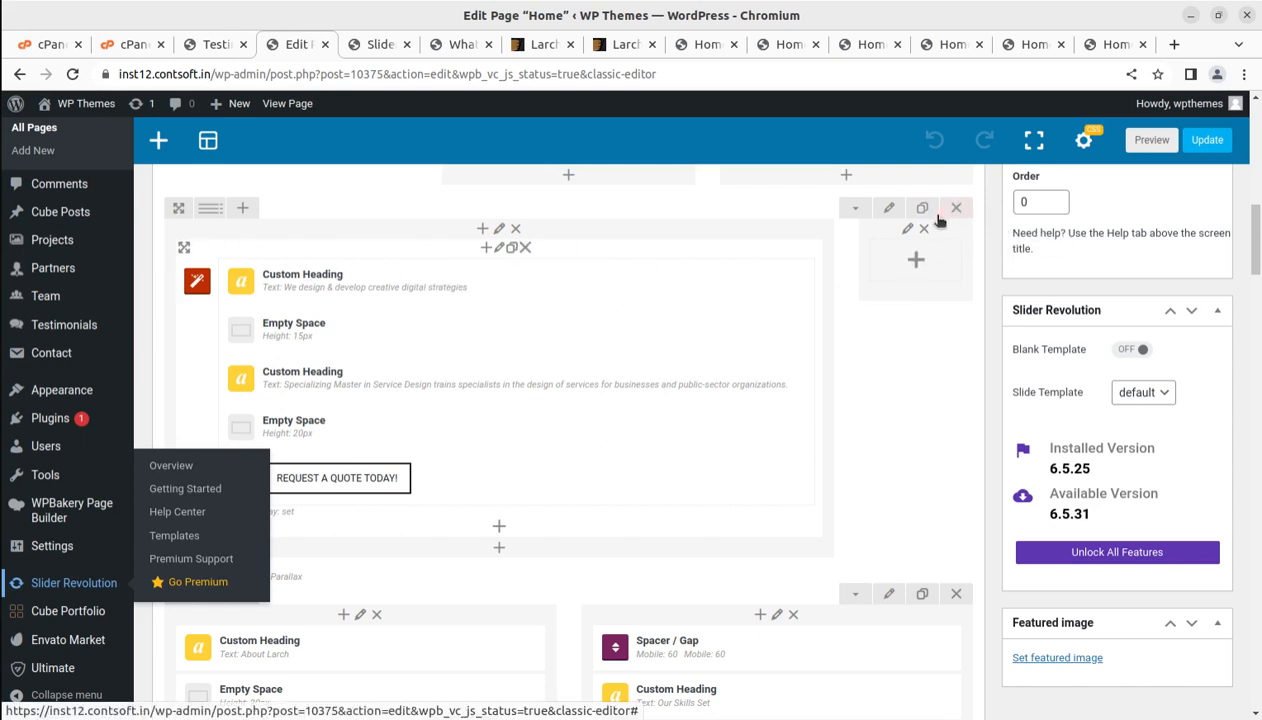
scroll(905, 415, down, 2)
scroll(922, 406, down, 3)
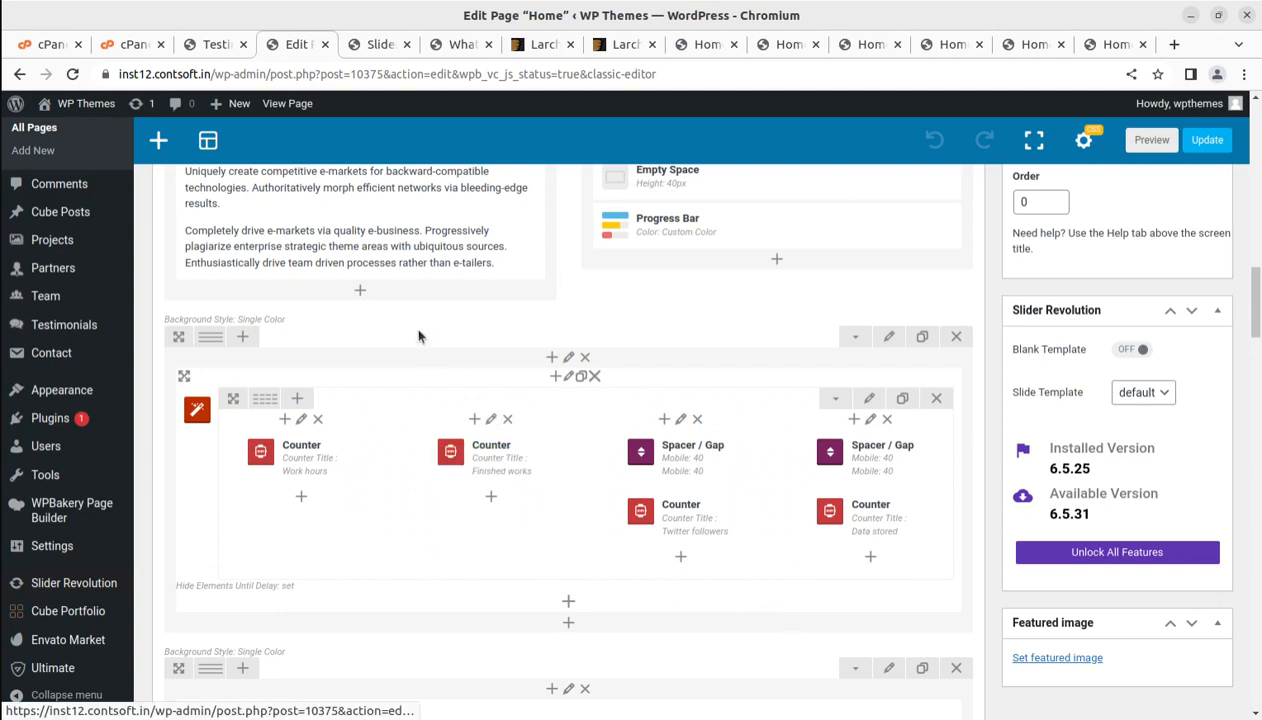
scroll(435, 570, up, 1)
scroll(435, 570, up, 4)
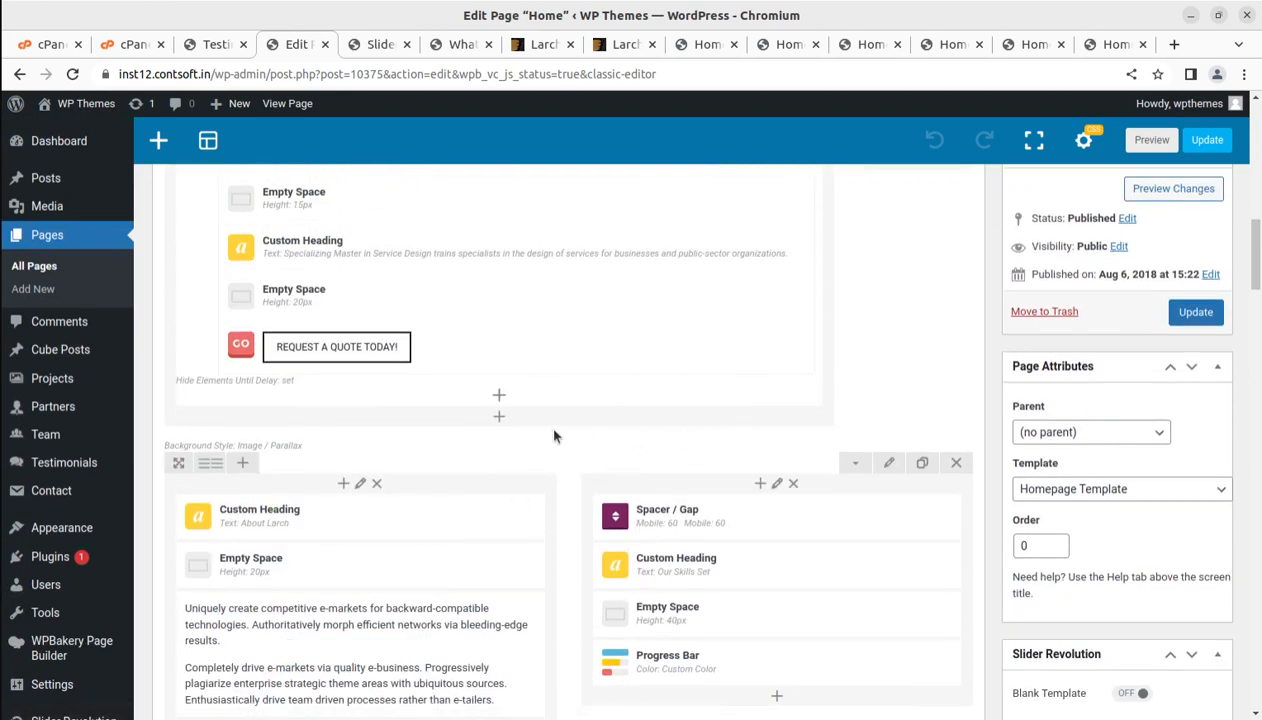
Leave the home page's backend editor for the WordPress dashboard and look over its widgets and admin menu
scroll(555, 435, up, 2)
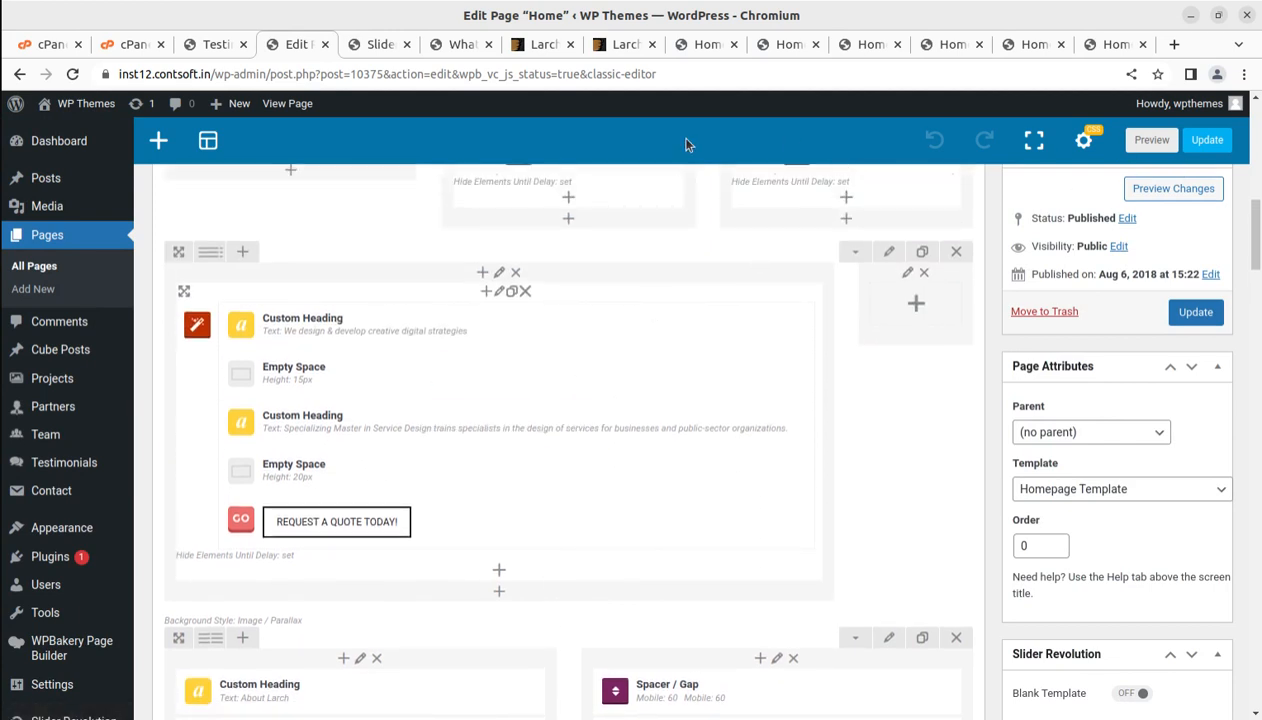
mouse_move(50, 146)
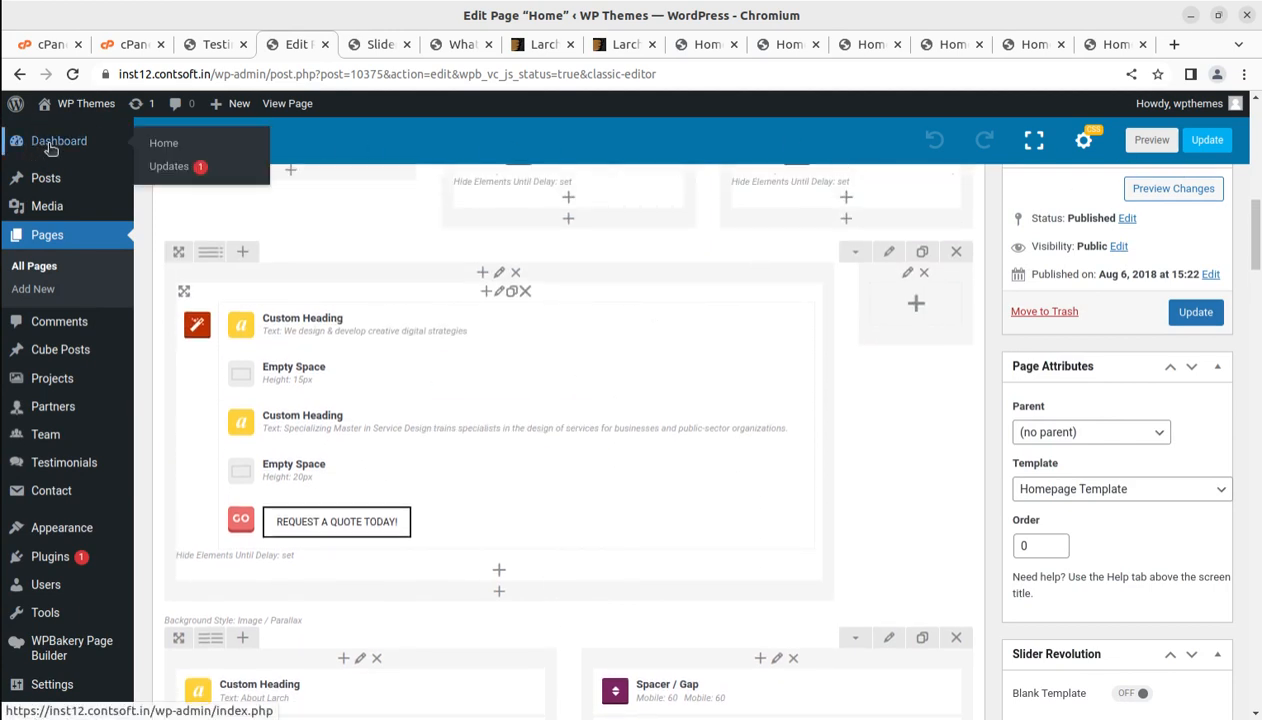
click(50, 142)
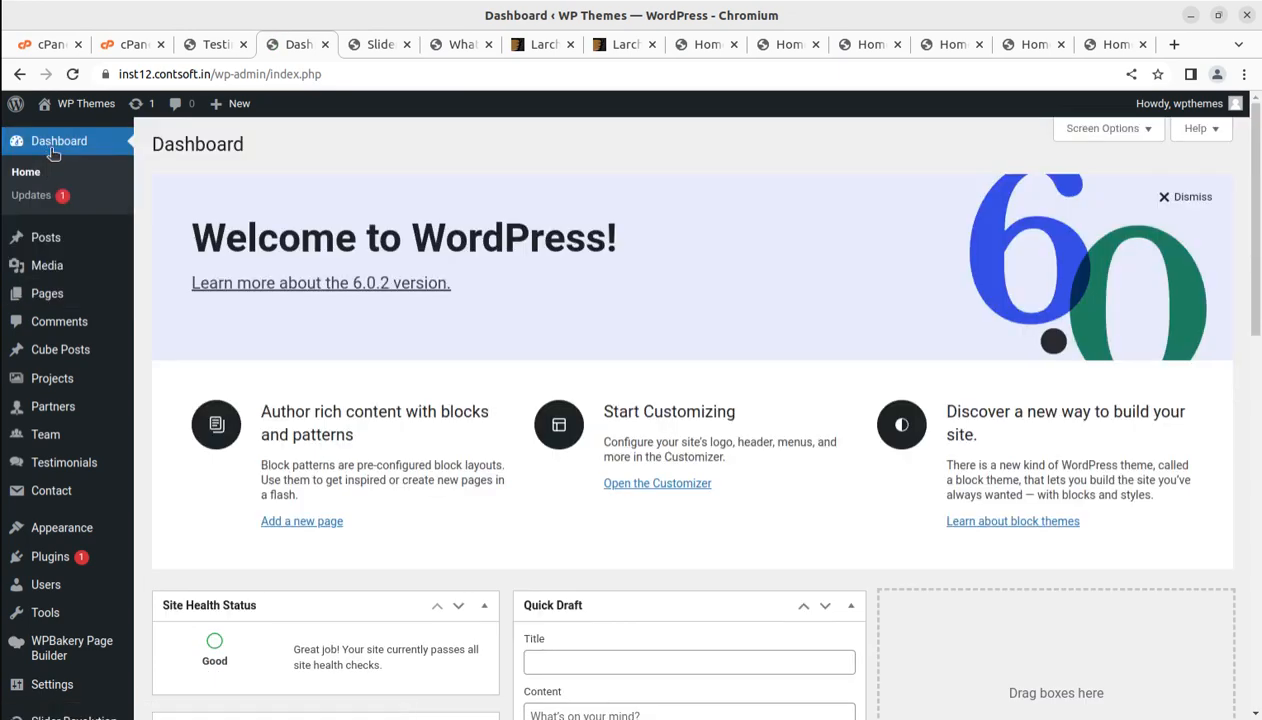
scroll(70, 430, down, 4)
mouse_move(72, 440)
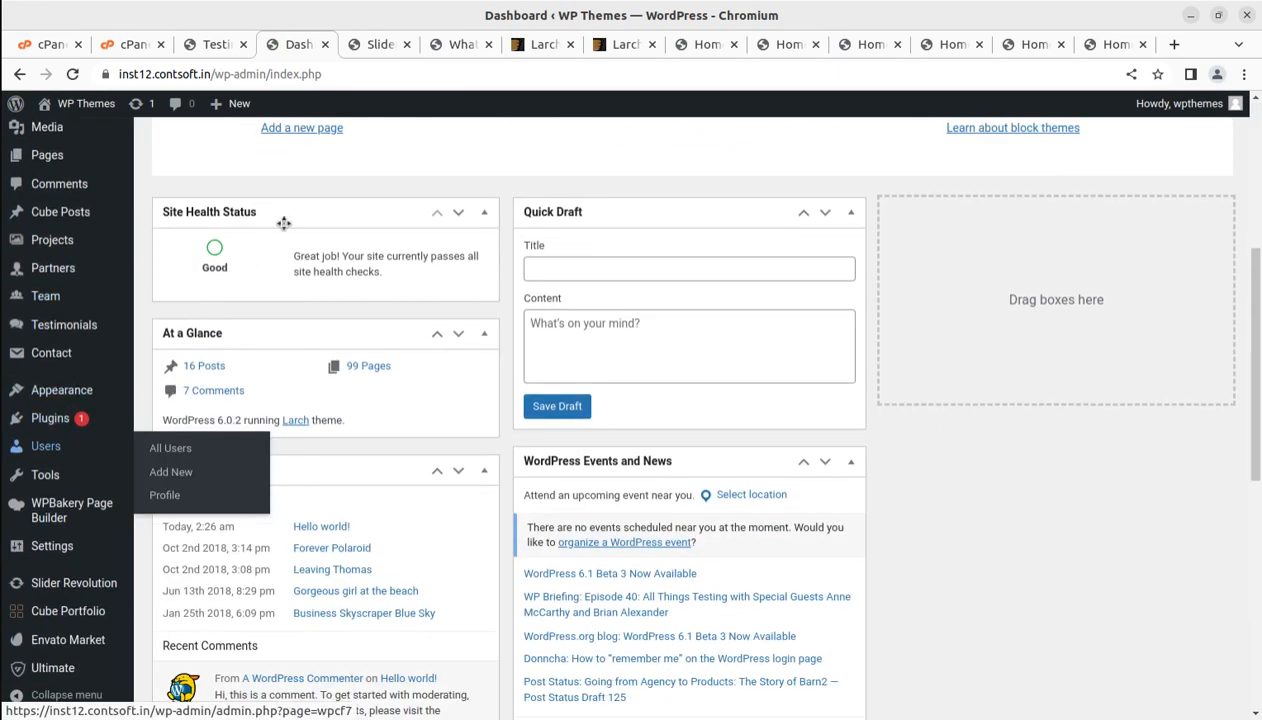
scroll(281, 220, up, 5)
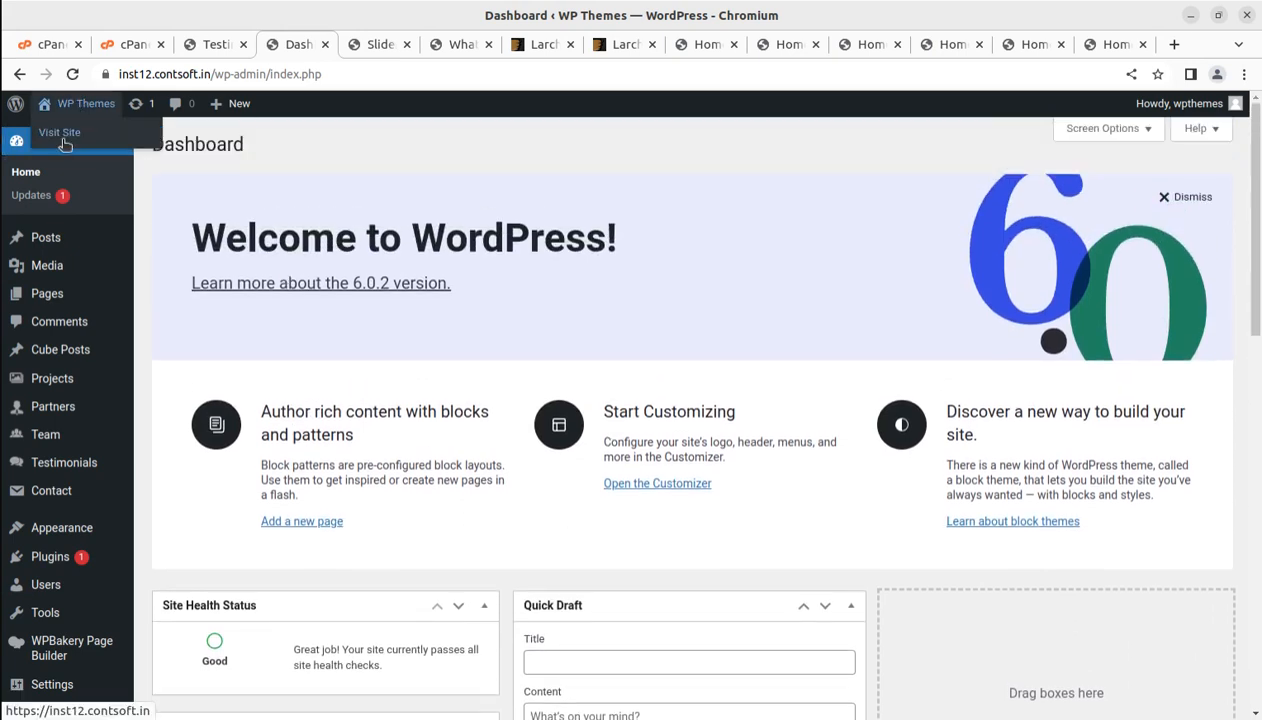
Open the live site in a new tab and close the Slider Revolution editor tab
middle_click(55, 128)
click(358, 44)
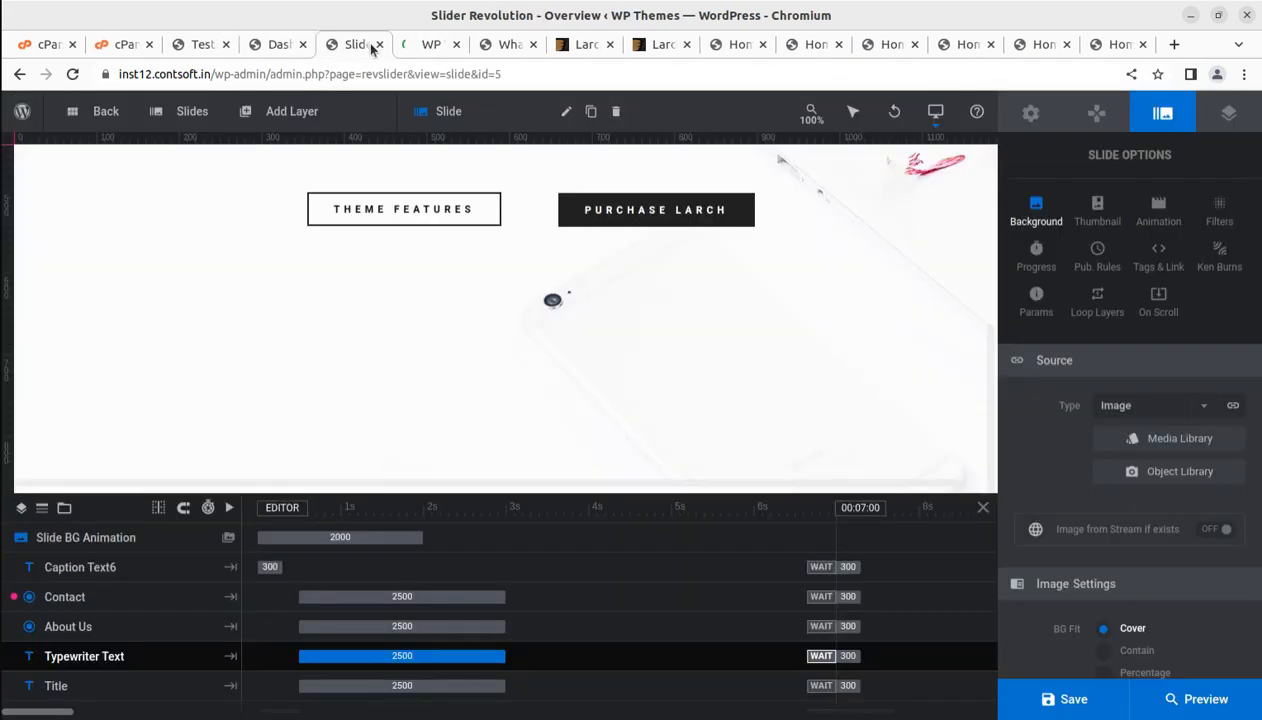
click(379, 44)
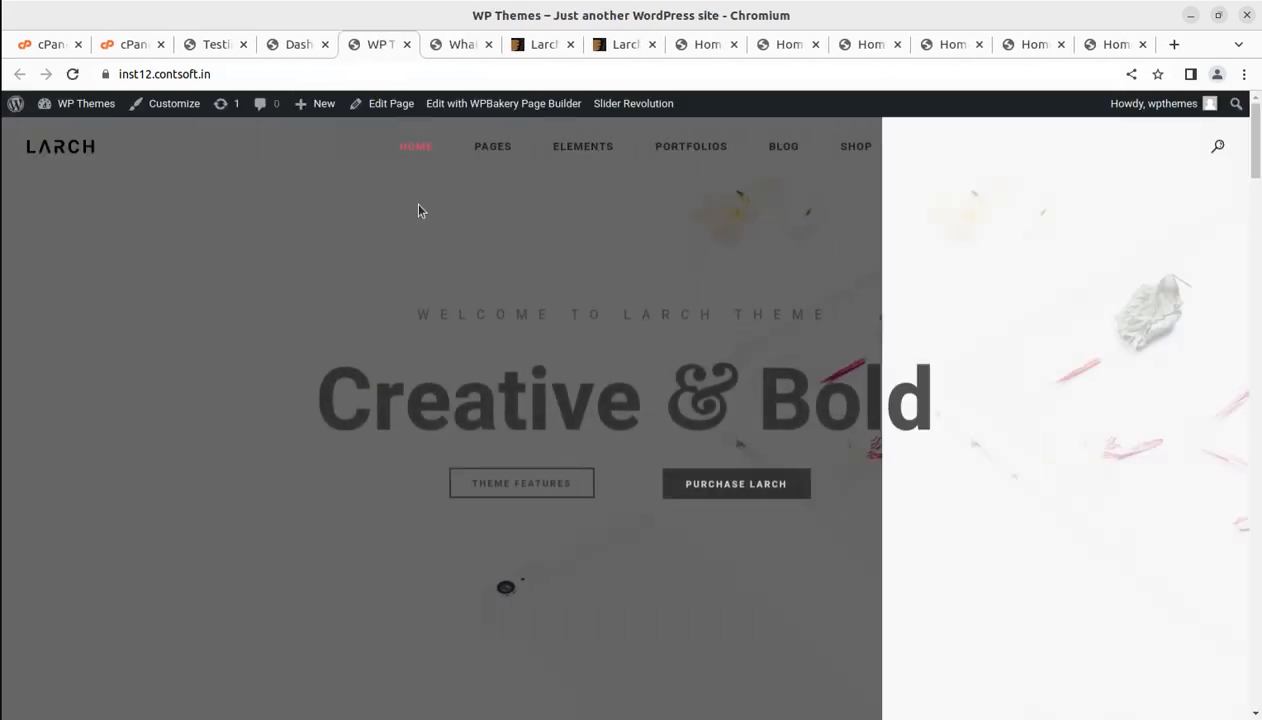
Review the live home page's rotating hero slider and the info boxes directly below it
mouse_move(416, 152)
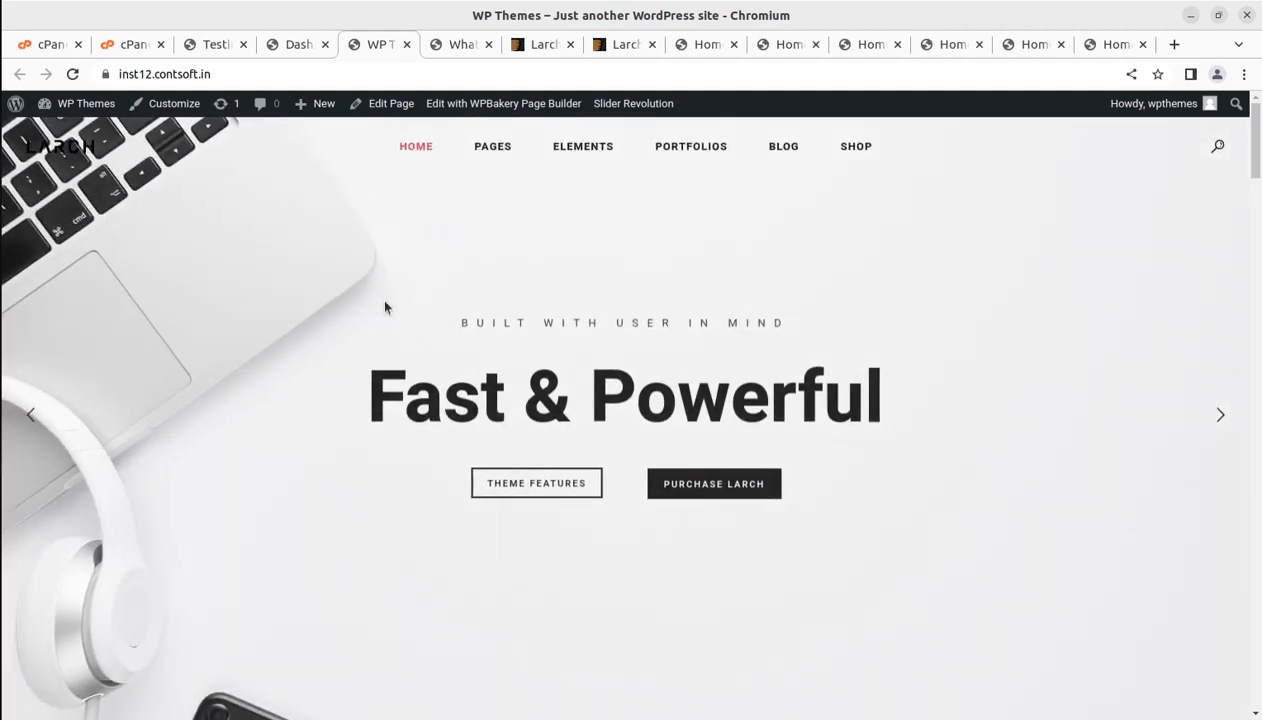
scroll(385, 306, down, 1)
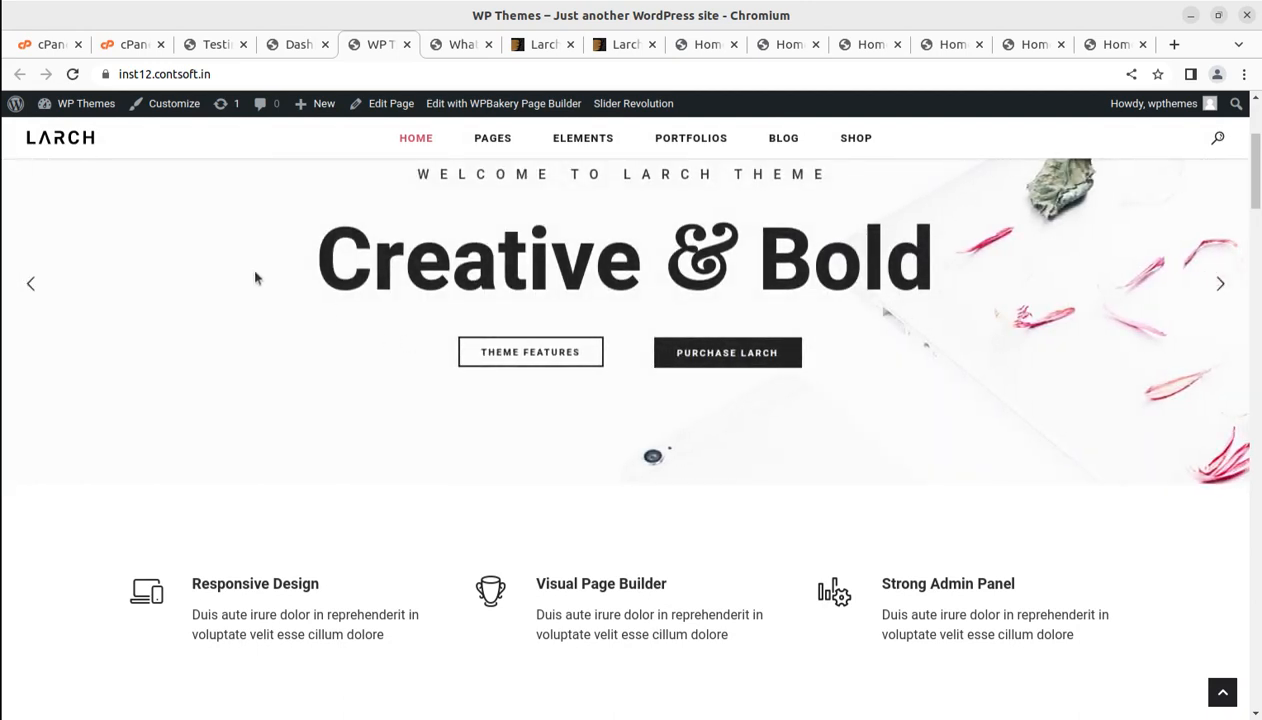
scroll(450, 456, up, 1)
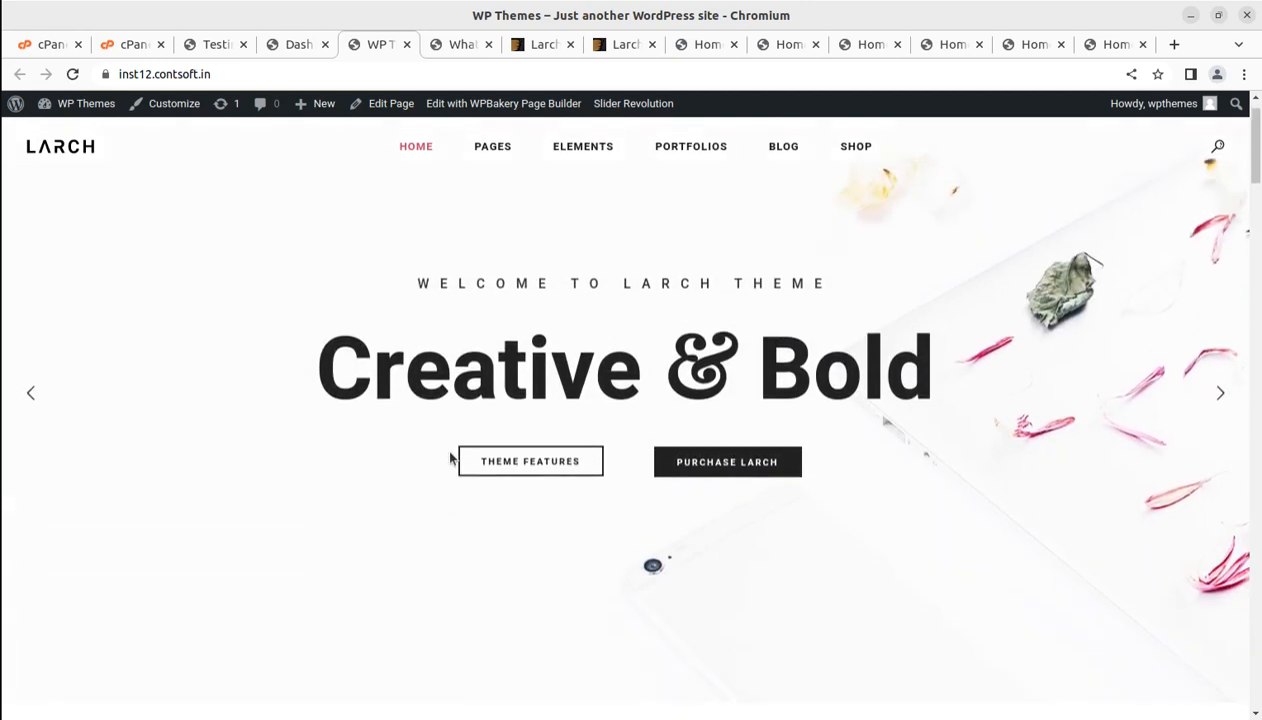